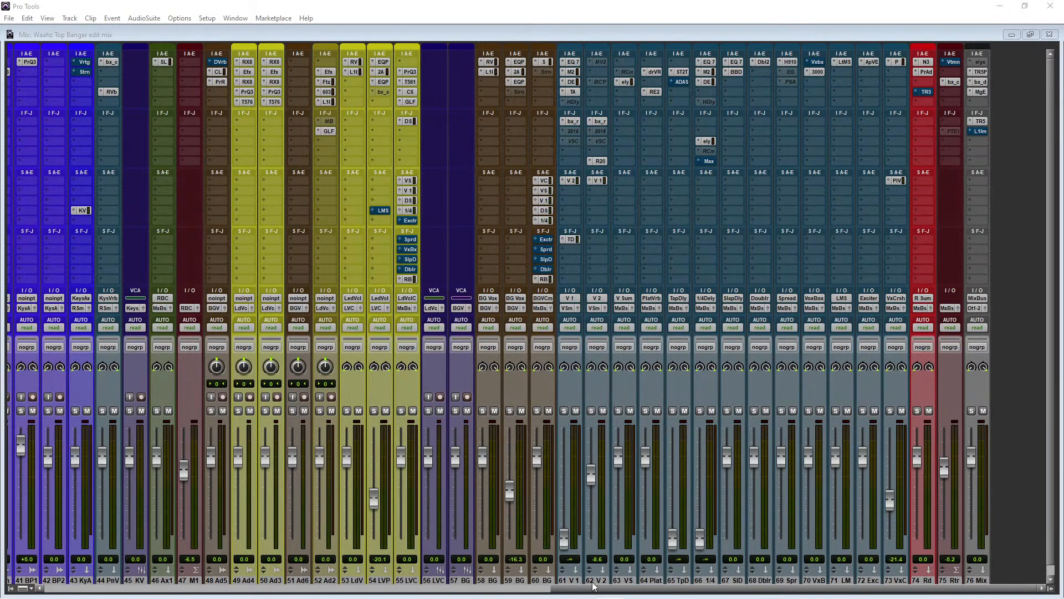
Look over the session's channel strips in the Mix window, from the drum tracks through to the vocal effects and mix bus
{"action": "left_click_drag", "start_coordinate": [607, 591], "coordinate": [255, 581]}
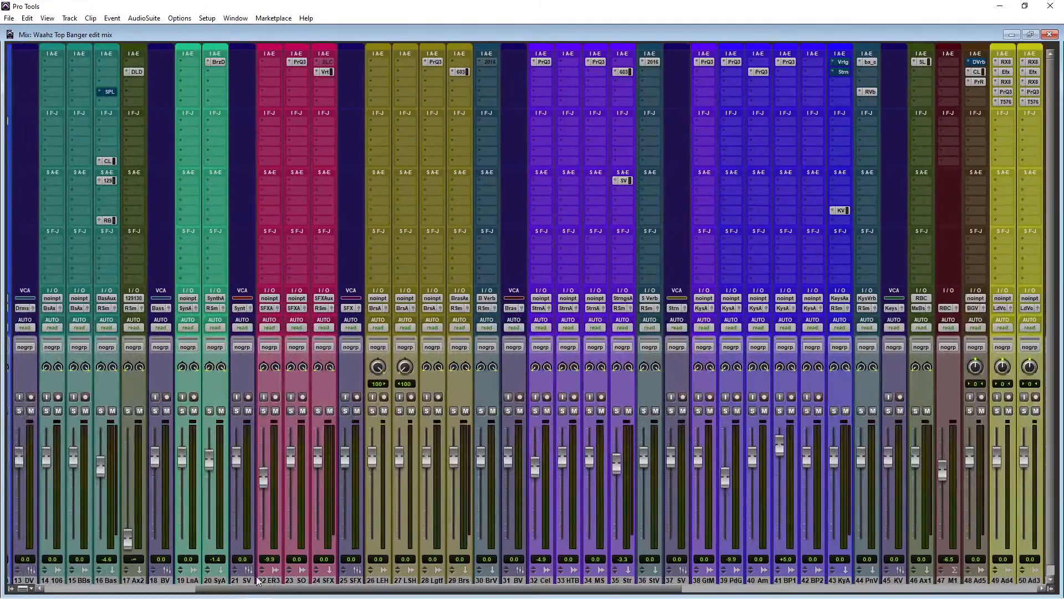
{"action": "left_click_drag", "start_coordinate": [358, 592], "coordinate": [202, 591]}
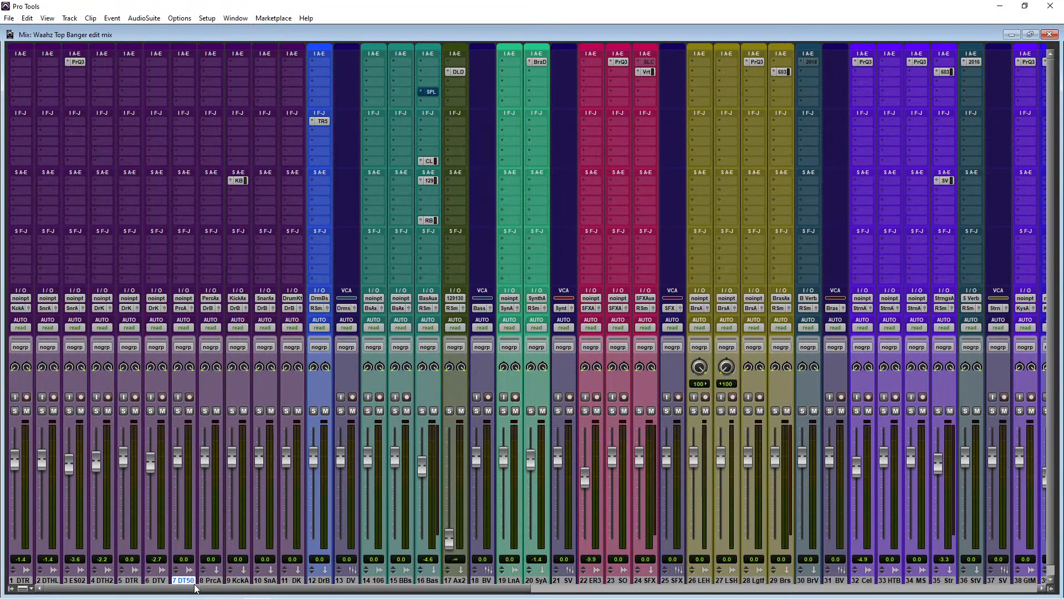
{"action": "left_click_drag", "start_coordinate": [190, 588], "coordinate": [167, 588]}
{"action": "left_click_drag", "start_coordinate": [379, 587], "coordinate": [757, 593]}
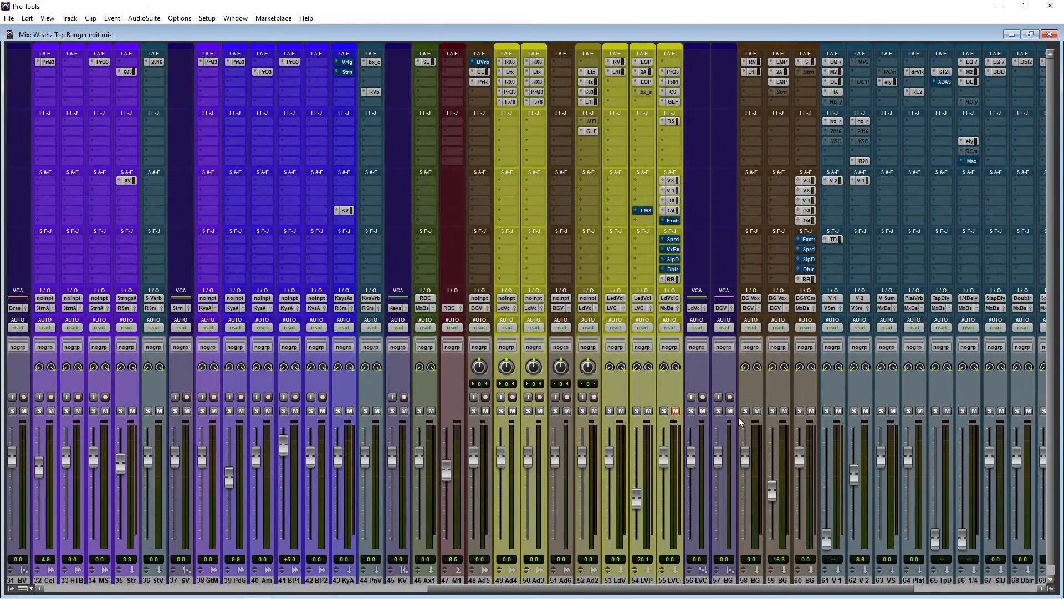
{"action": "left_click_drag", "start_coordinate": [619, 590], "coordinate": [233, 588]}
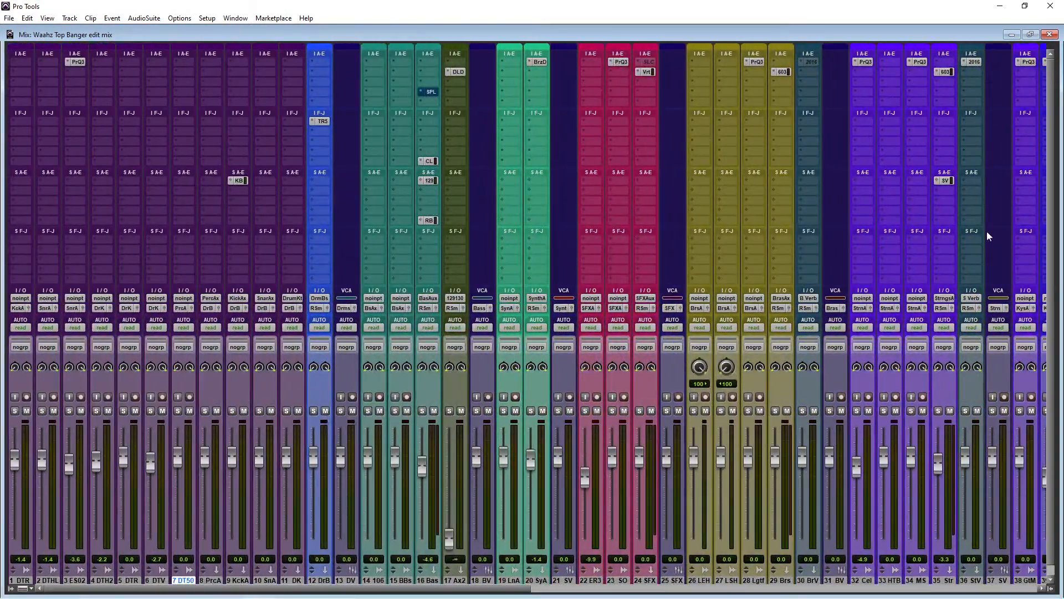
Play the song from the start in the Edit window and review the instrument tracks from the drums through the keys
{"action": "left_click", "coordinate": [1055, 32]}
{"action": "scroll", "coordinate": [548, 350], "scroll_direction": "up", "scroll_amount": 18}
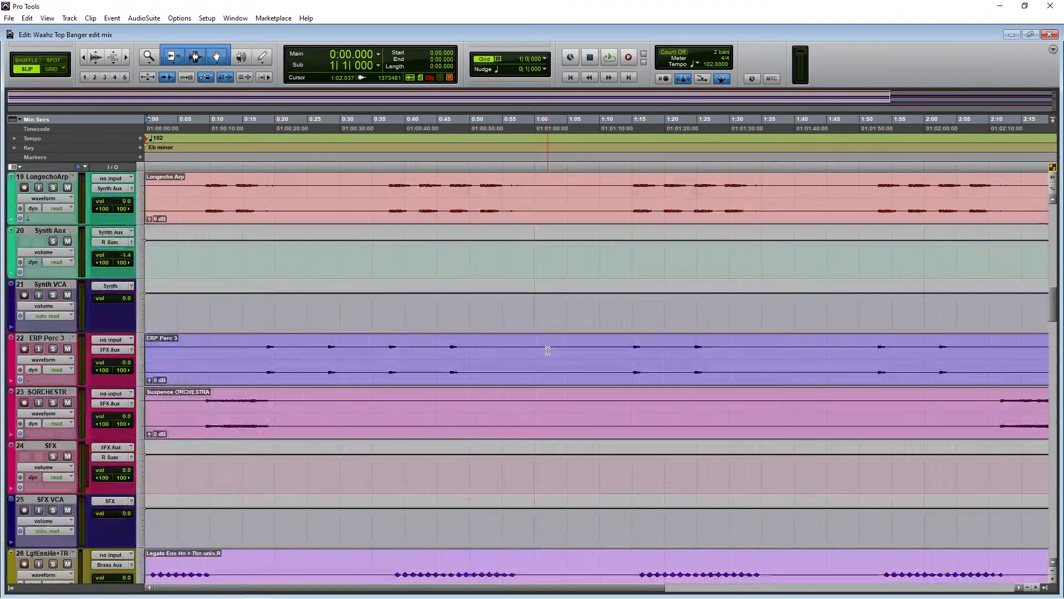
{"action": "scroll", "coordinate": [548, 350], "scroll_direction": "up", "scroll_amount": 4}
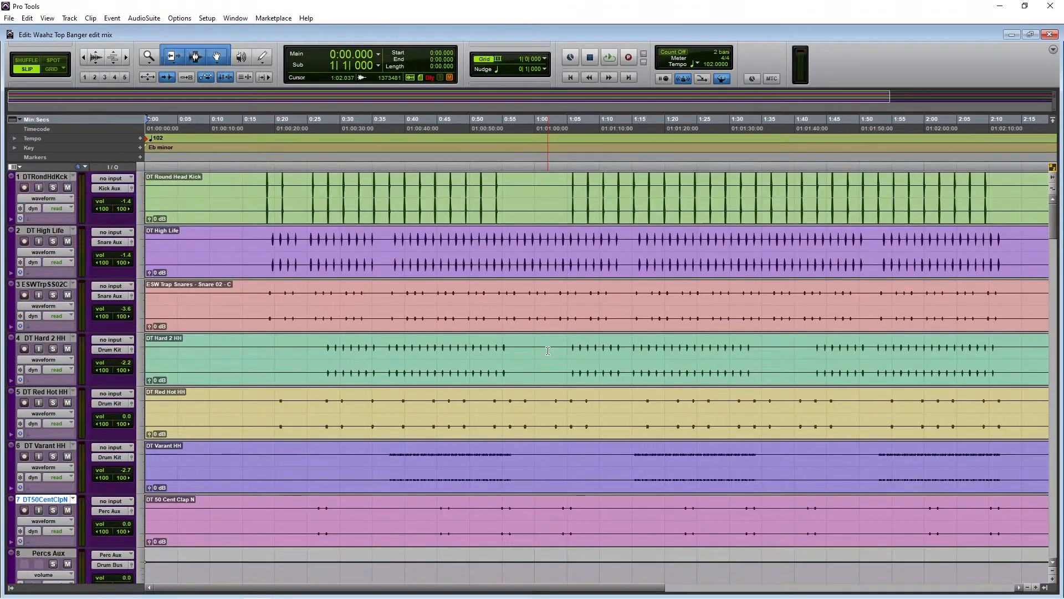
{"action": "key", "text": "space"}
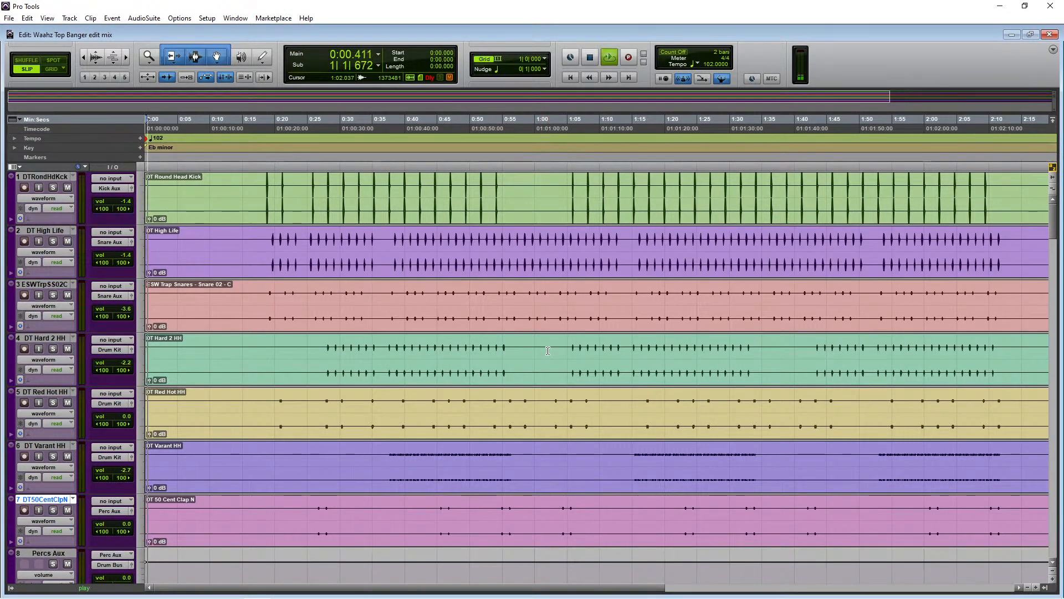
{"action": "scroll", "coordinate": [278, 438], "scroll_direction": "down", "scroll_amount": 8}
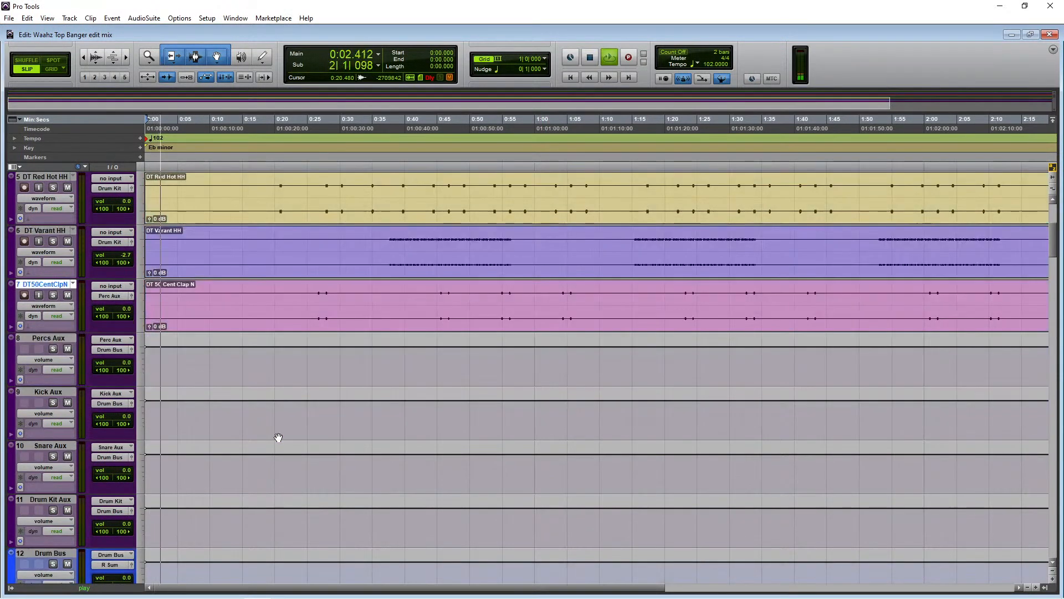
{"action": "scroll", "coordinate": [279, 437], "scroll_direction": "down", "scroll_amount": 3}
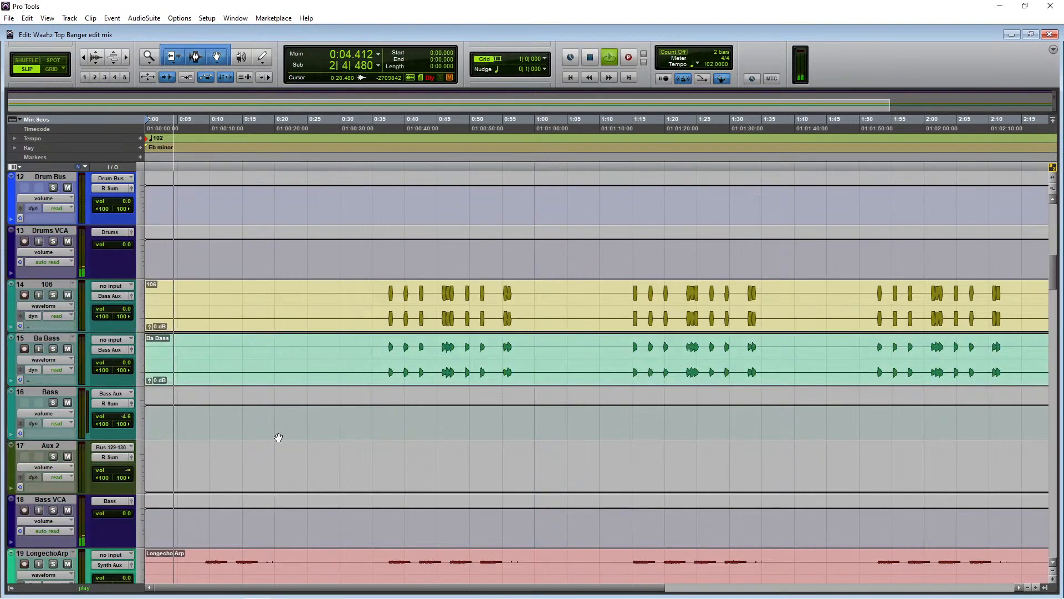
{"action": "scroll", "coordinate": [279, 437], "scroll_direction": "down", "scroll_amount": 2}
{"action": "scroll", "coordinate": [279, 437], "scroll_direction": "down", "scroll_amount": 3}
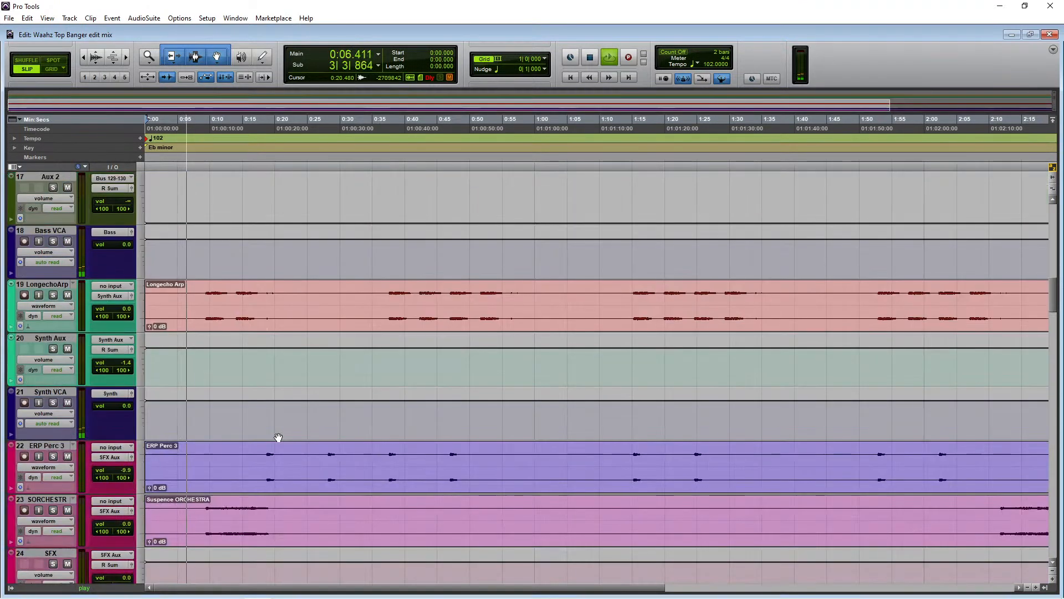
{"action": "scroll", "coordinate": [279, 437], "scroll_direction": "down", "scroll_amount": 2}
{"action": "scroll", "coordinate": [278, 438], "scroll_direction": "down", "scroll_amount": 3}
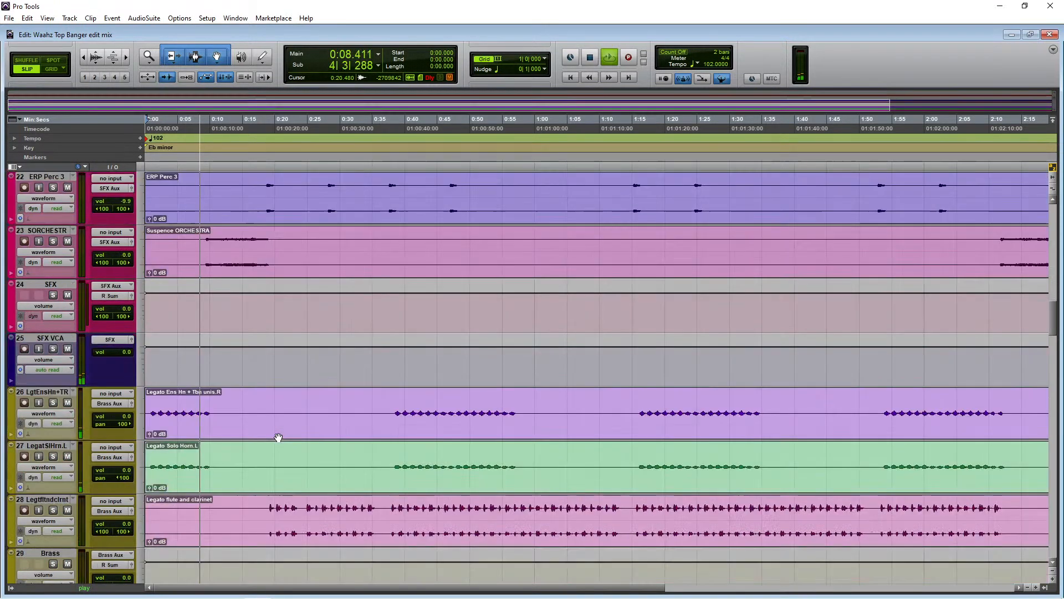
{"action": "scroll", "coordinate": [278, 437], "scroll_direction": "down", "scroll_amount": 6}
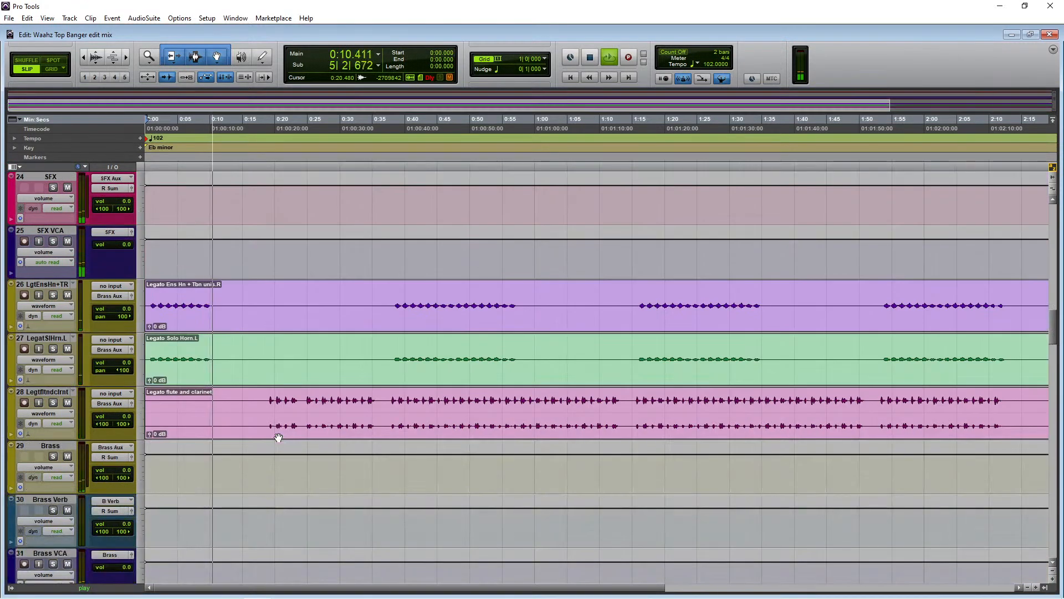
{"action": "scroll", "coordinate": [278, 438], "scroll_direction": "down", "scroll_amount": 5}
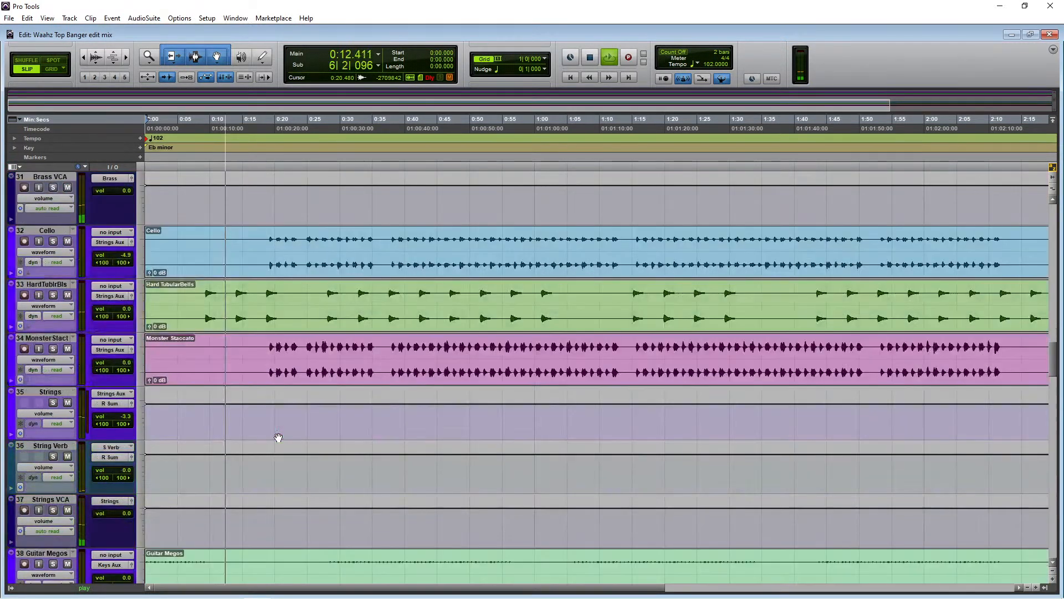
{"action": "scroll", "coordinate": [279, 437], "scroll_direction": "down", "scroll_amount": 4}
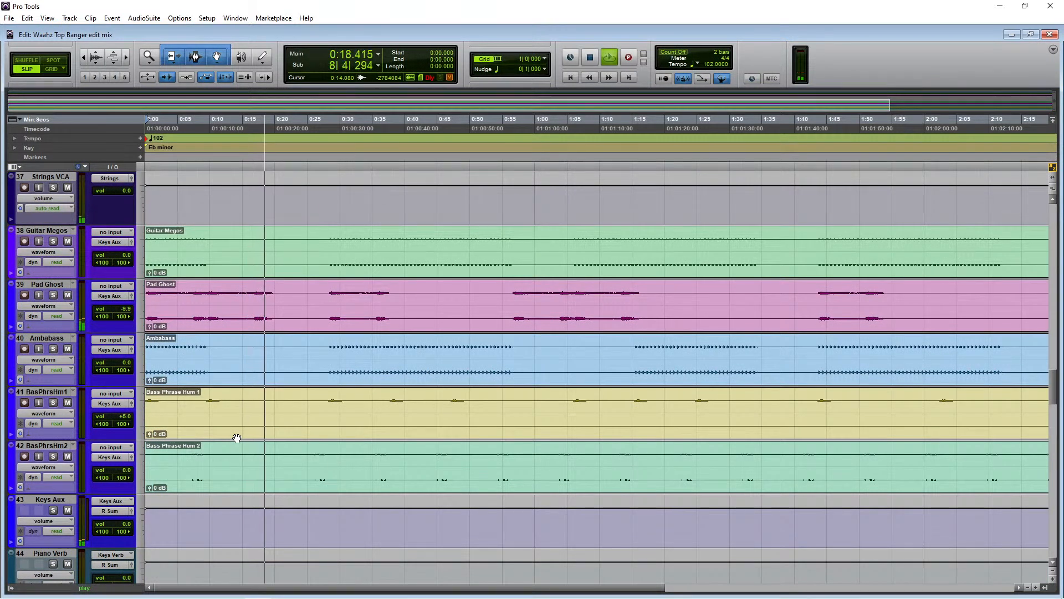
Return to the song's start and set the left pan of the Bass Phrase Hum 1 track to 65
{"action": "key", "text": "Return"}
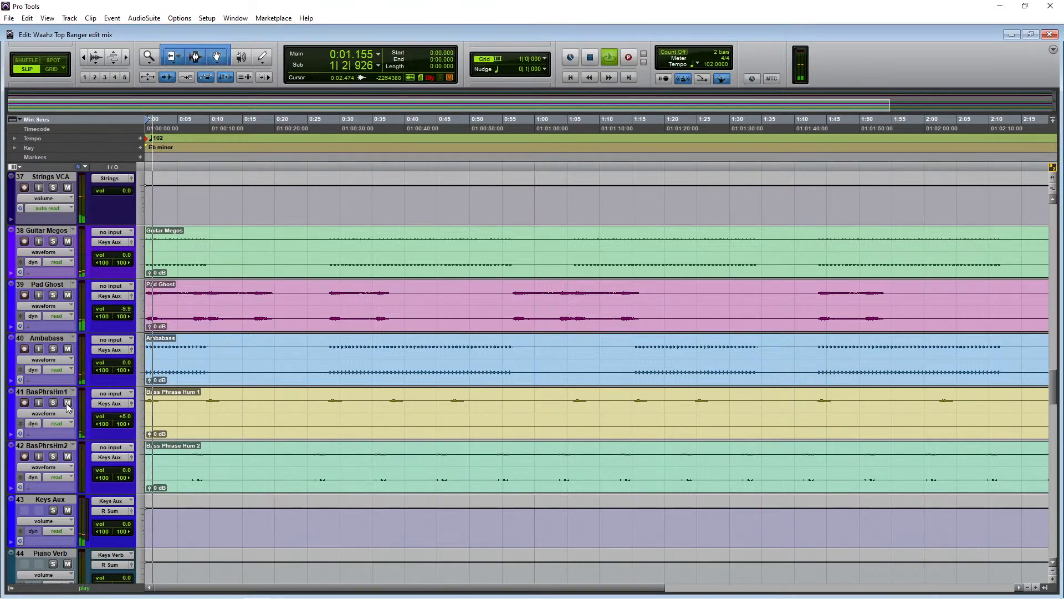
{"action": "key", "text": "space"}
{"action": "left_click_drag", "start_coordinate": [102, 424], "coordinate": [104, 424]}
{"action": "key", "text": "space"}
{"action": "key", "text": "space"}
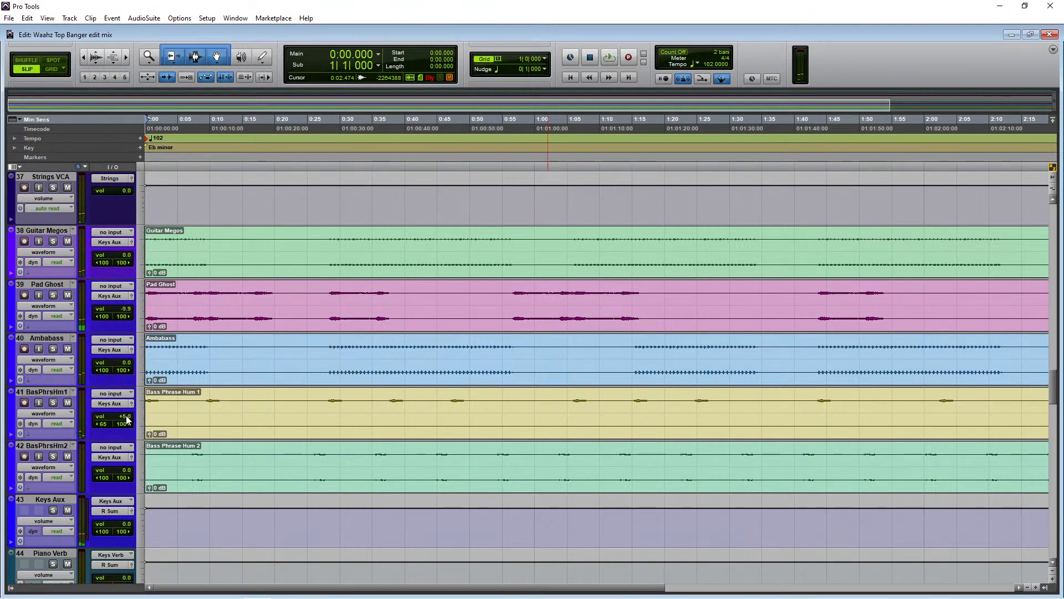
Set the Bass Phrase Hum 1 track's volume to -4.0 dB while the song plays
{"action": "key", "text": "space"}
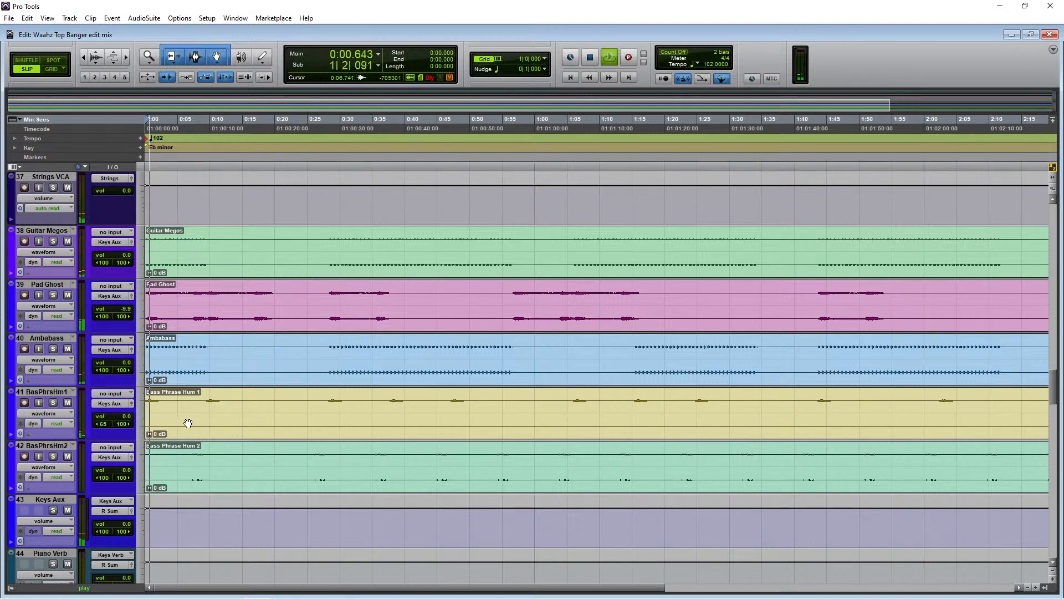
{"action": "left_click", "coordinate": [128, 416]}
{"action": "left_click_drag", "start_coordinate": [128, 416], "coordinate": [129, 419]}
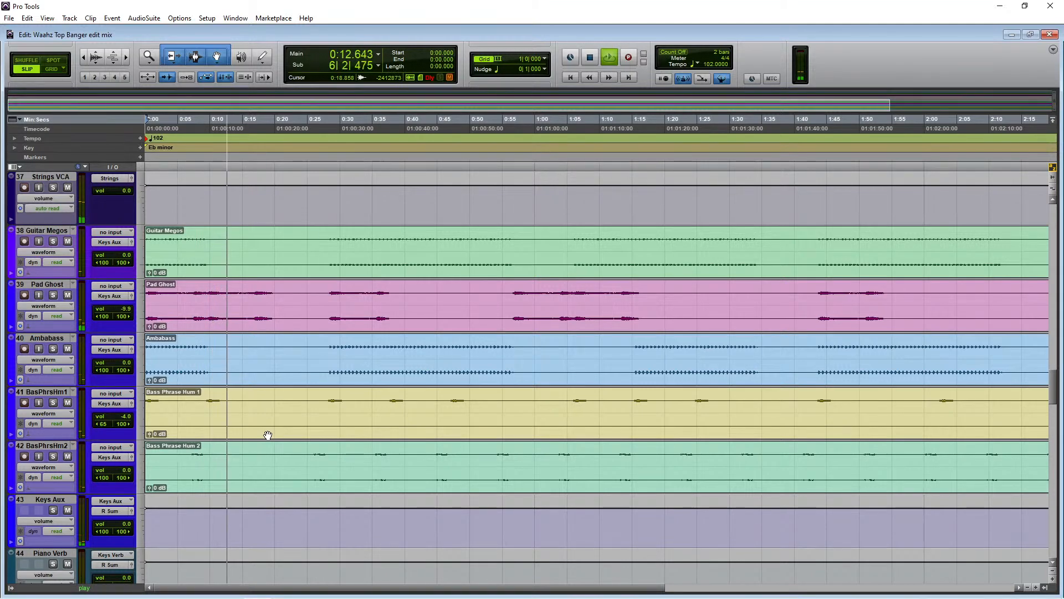
Play the song from about 0:09, just before the audio on the Suspence ORCHESTRA track begins
{"action": "scroll", "coordinate": [267, 435], "scroll_direction": "up", "scroll_amount": 2}
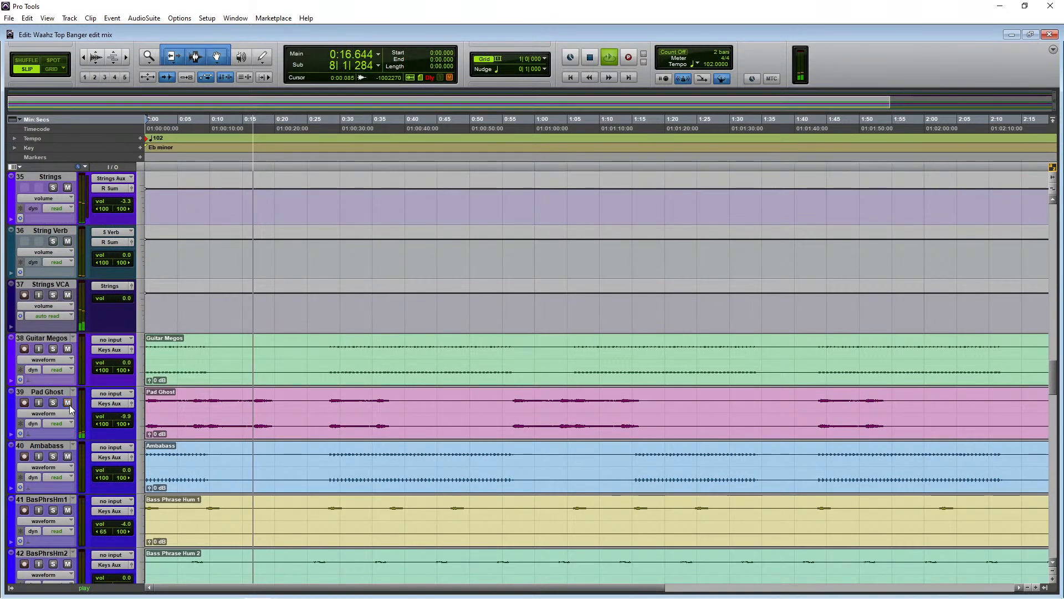
{"action": "scroll", "coordinate": [249, 425], "scroll_direction": "up", "scroll_amount": 4}
{"action": "scroll", "coordinate": [250, 425], "scroll_direction": "up", "scroll_amount": 12}
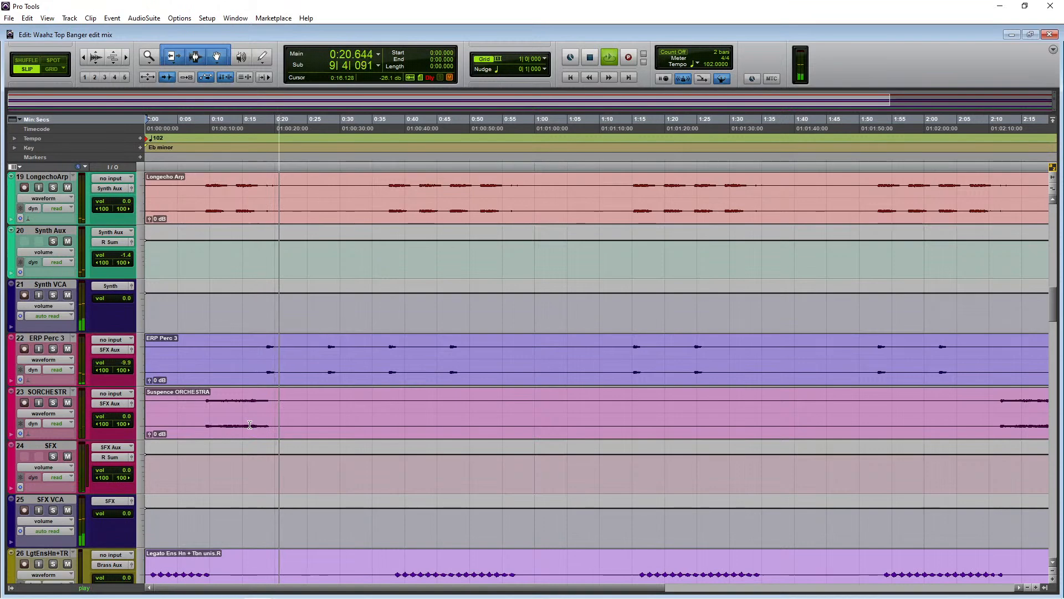
{"action": "scroll", "coordinate": [250, 424], "scroll_direction": "down", "scroll_amount": 1}
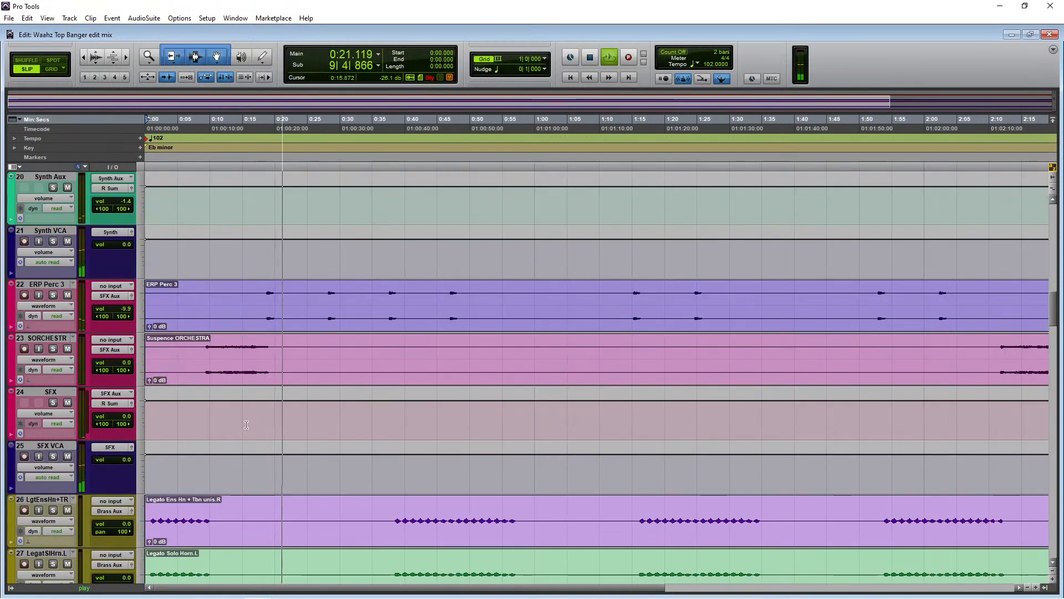
{"action": "left_click", "coordinate": [204, 347]}
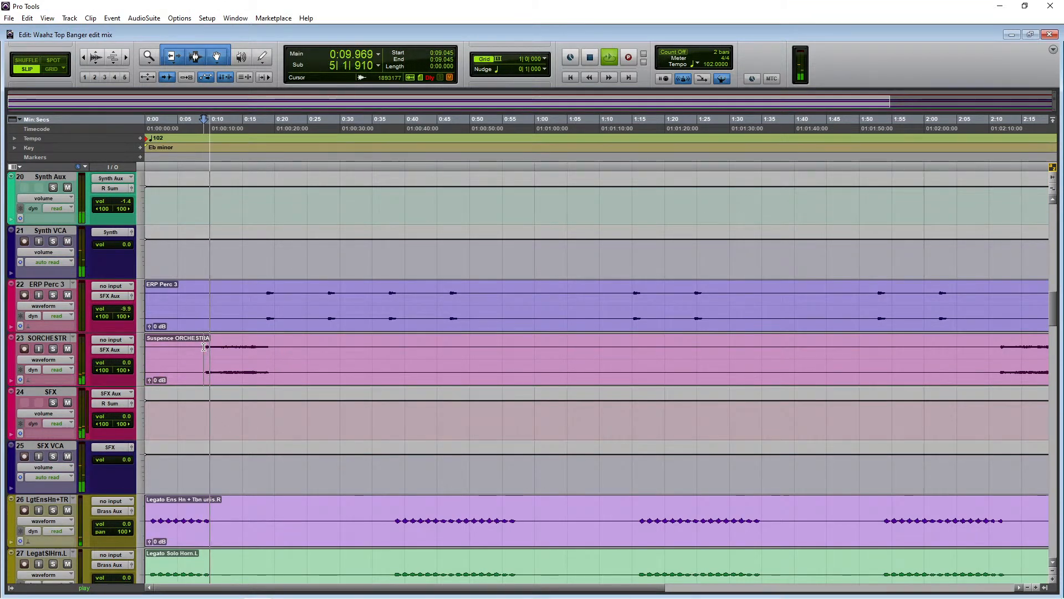
Lower the high cut in the Suspence ORCHESTRA track's FabFilter Pro-Q 3 to about 3418 Hz
{"action": "left_click", "coordinate": [49, 339]}
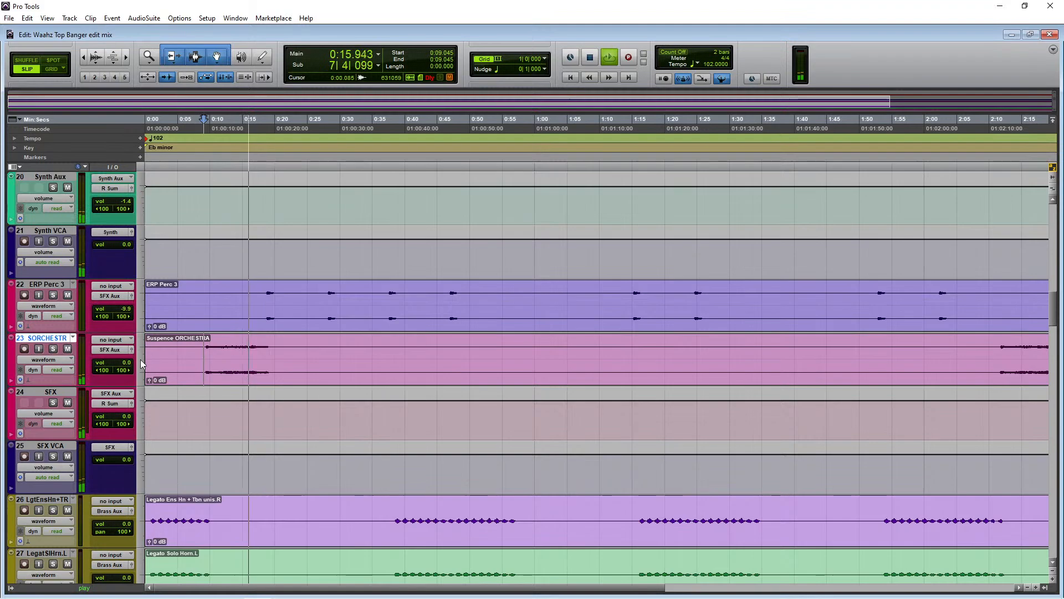
{"action": "key", "text": "ctrl+equal"}
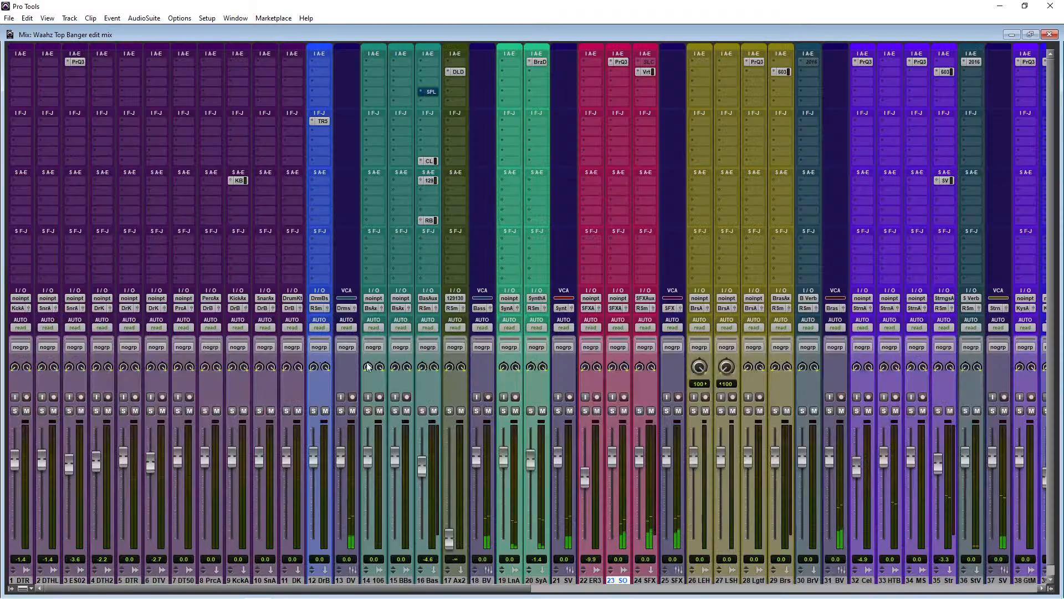
{"action": "left_click", "coordinate": [622, 62]}
{"action": "left_click_drag", "start_coordinate": [576, 153], "coordinate": [471, 115]}
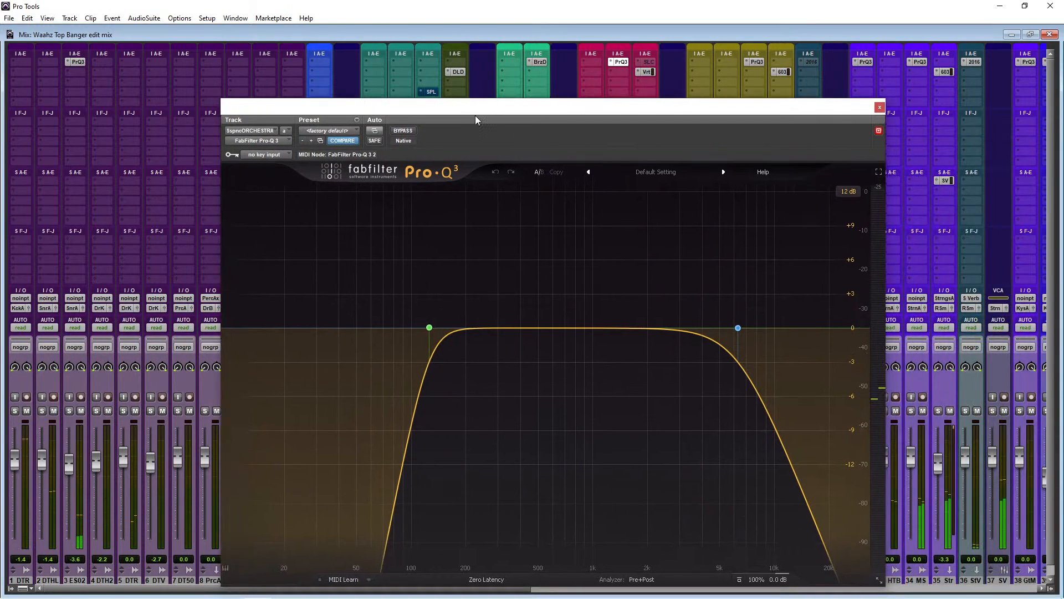
{"action": "left_click_drag", "start_coordinate": [738, 327], "coordinate": [692, 331]}
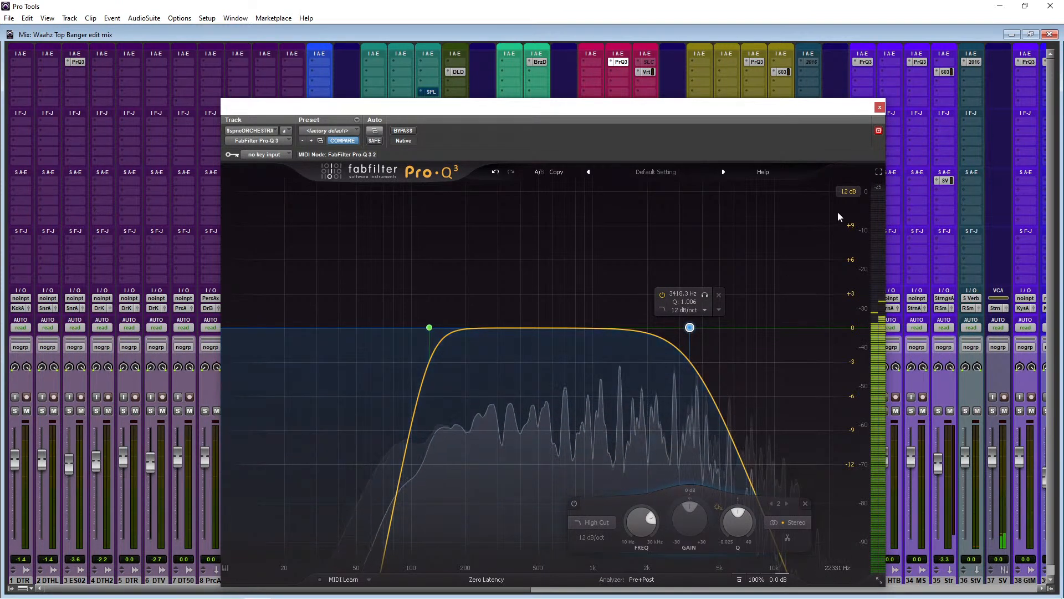
{"action": "left_click", "coordinate": [880, 107]}
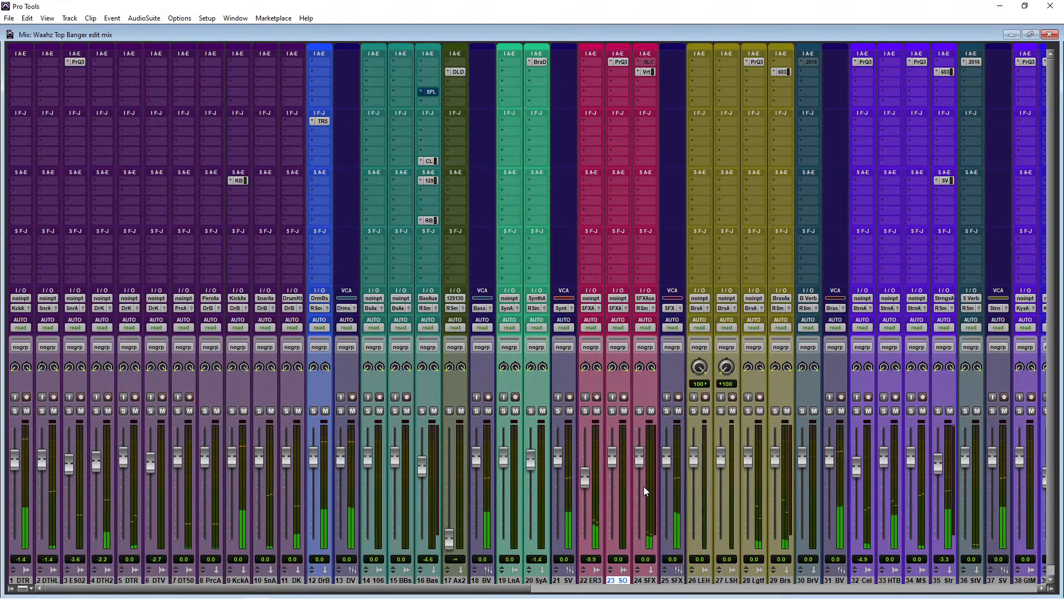
Color the string channels orange, from the Cello track 32 through the Strings track 35
{"action": "left_click_drag", "start_coordinate": [528, 588], "coordinate": [675, 591]}
{"action": "scroll", "coordinate": [632, 395], "scroll_direction": "down", "scroll_amount": 1}
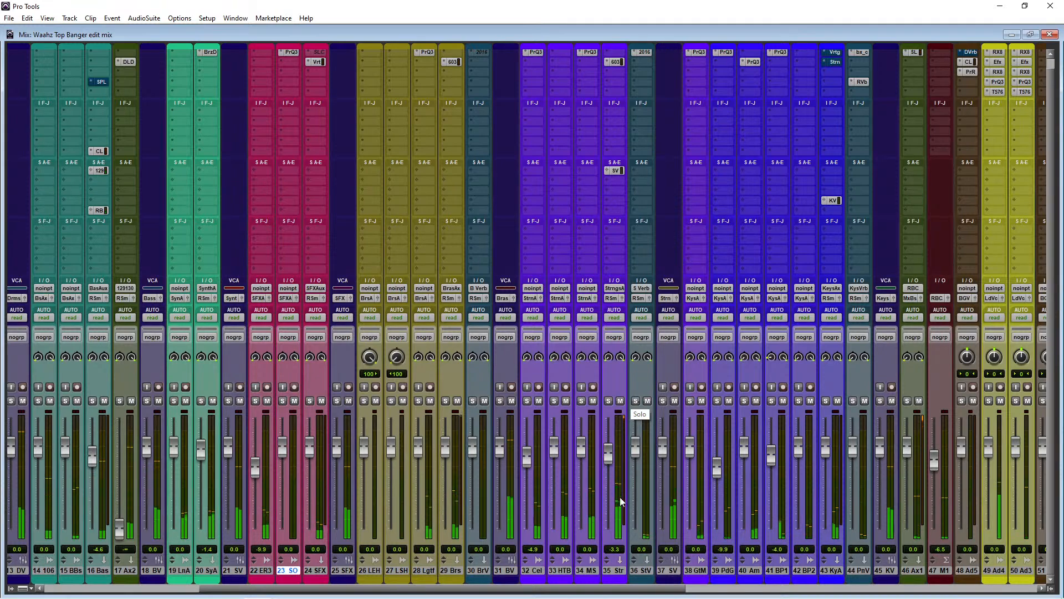
{"action": "left_click", "coordinate": [616, 571]}
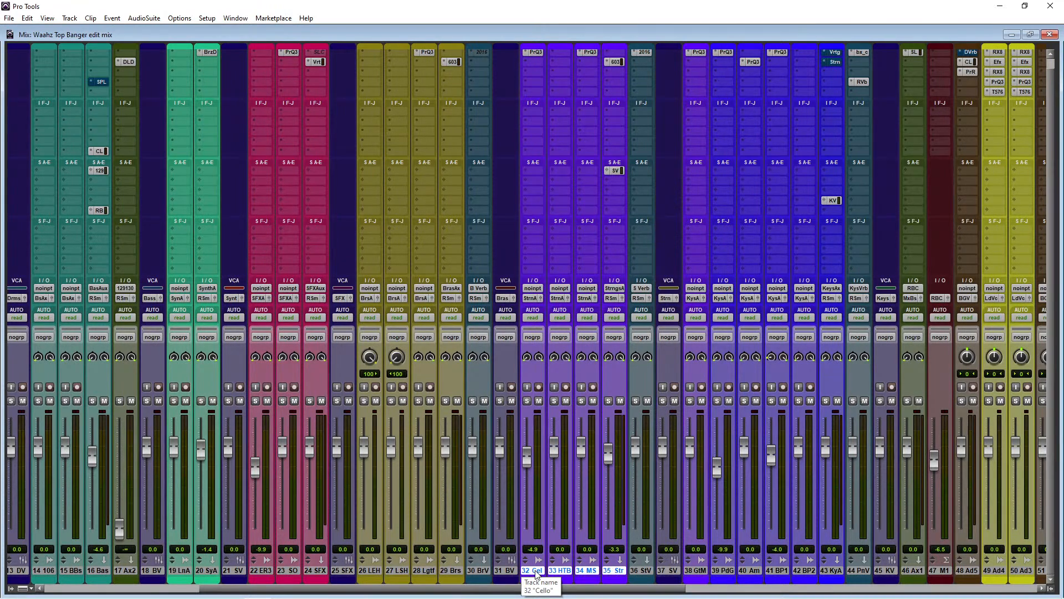
{"action": "double_click", "coordinate": [615, 581]}
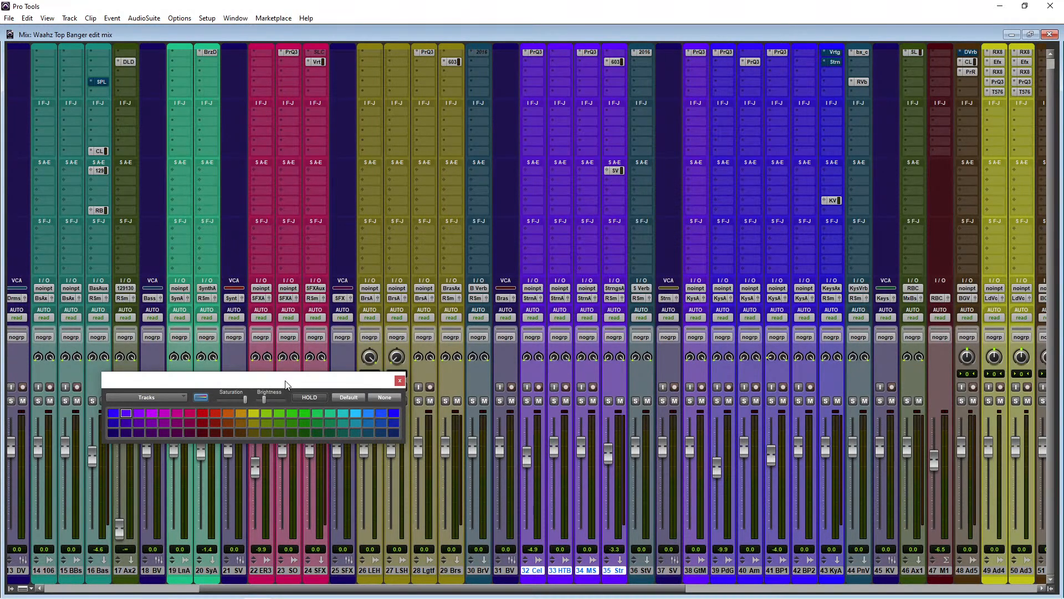
{"action": "left_click", "coordinate": [227, 415]}
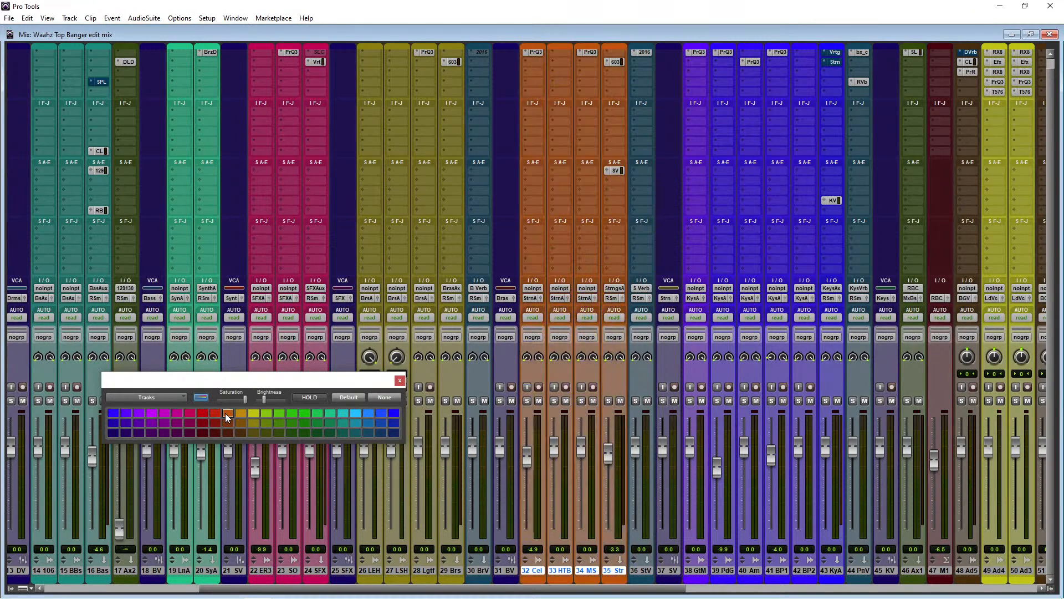
{"action": "left_click", "coordinate": [400, 380]}
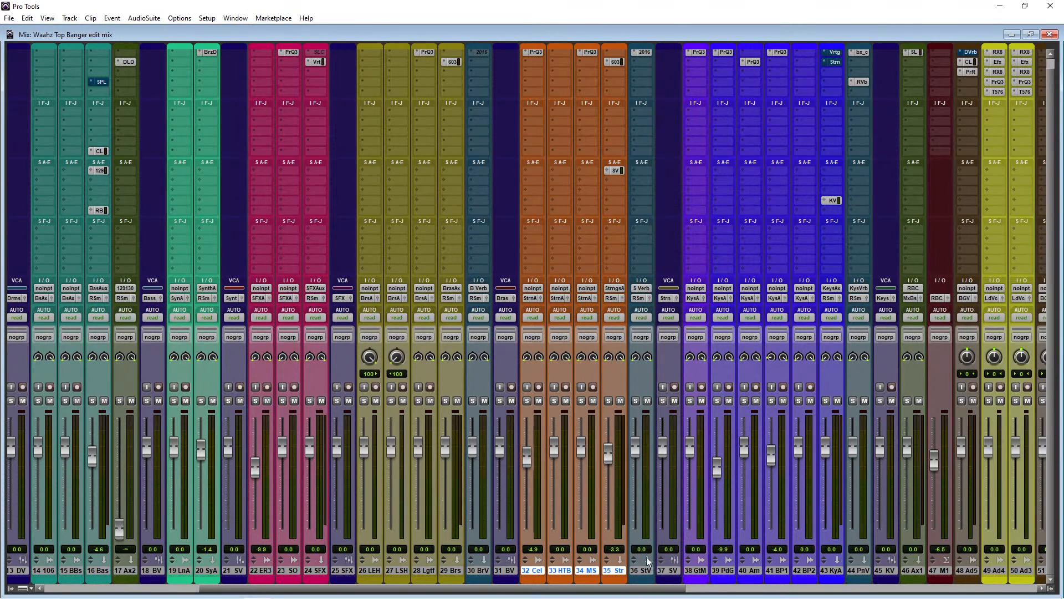
Check the Guitar Megos track's color in the color palette
{"action": "left_click", "coordinate": [696, 571]}
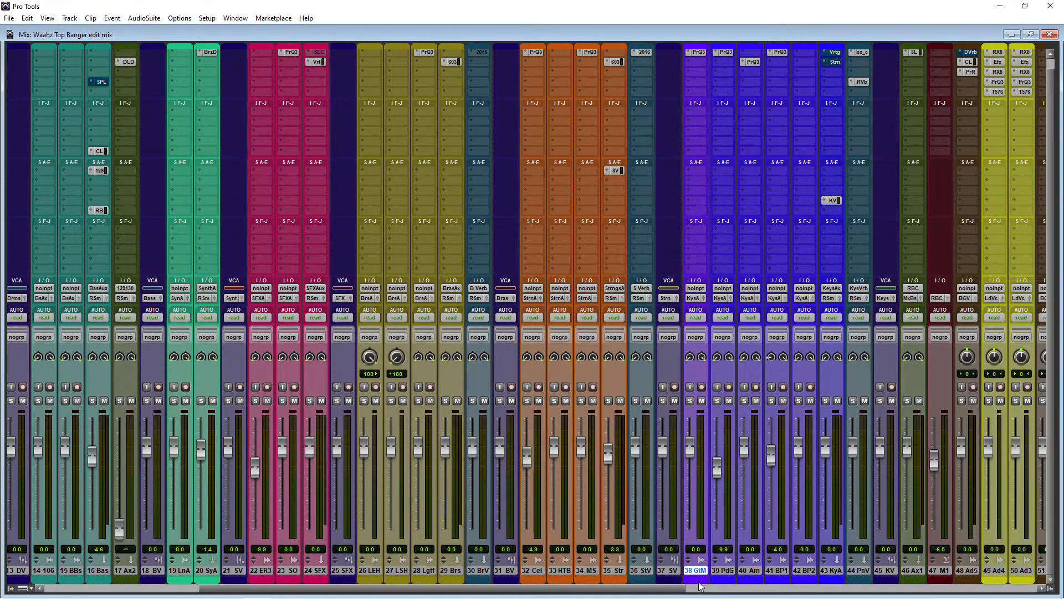
{"action": "double_click", "coordinate": [700, 585]}
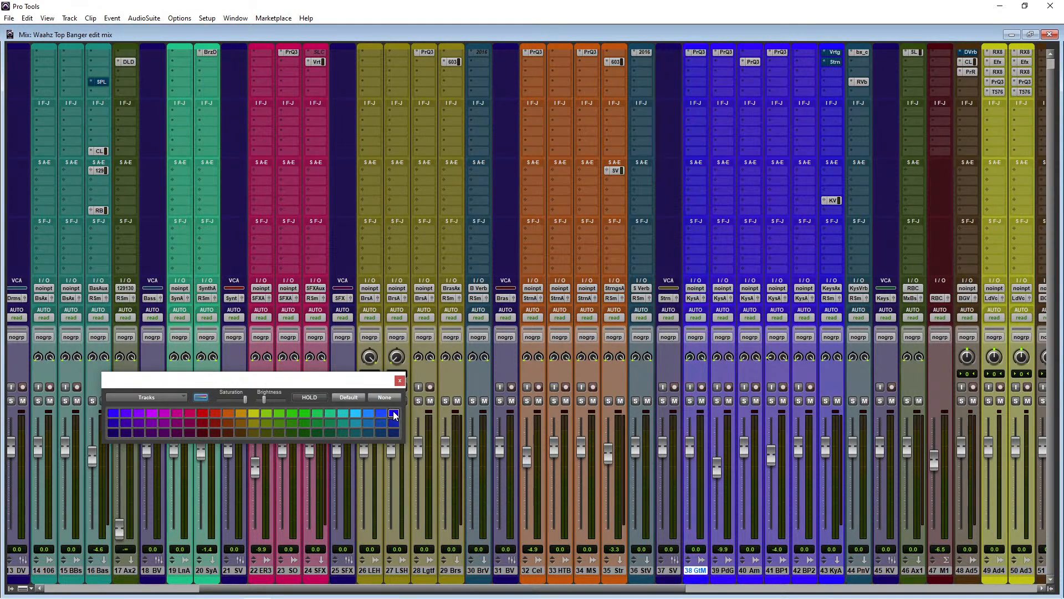
{"action": "left_click", "coordinate": [399, 380]}
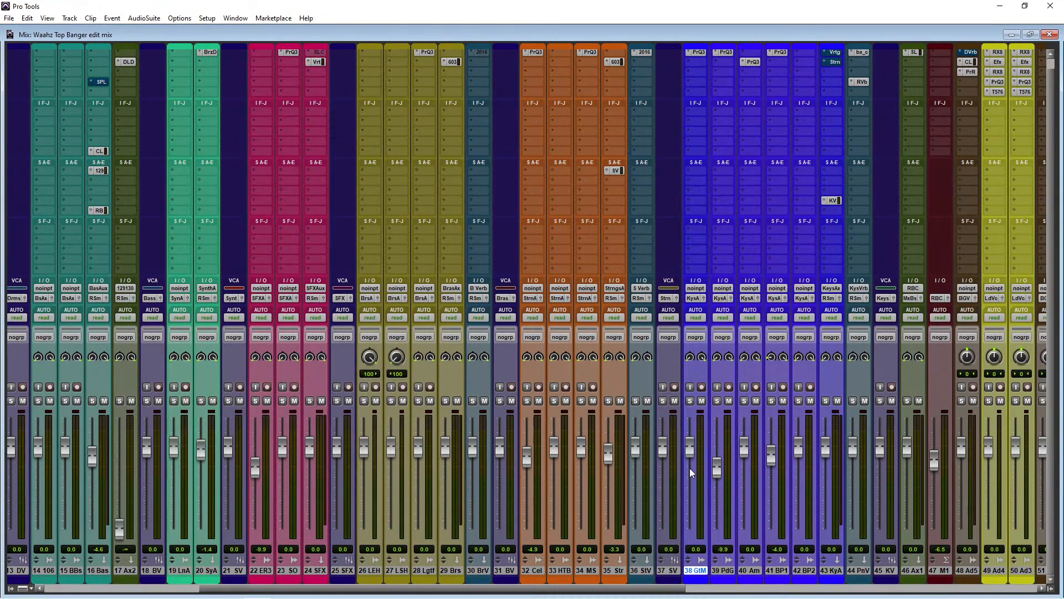
Replace the Vertigo VSC-2 compressor on the Keys Aux track with the stereo Millennia TCL-2 from Plugin Alliance
{"action": "left_click_drag", "start_coordinate": [647, 590], "coordinate": [628, 589]}
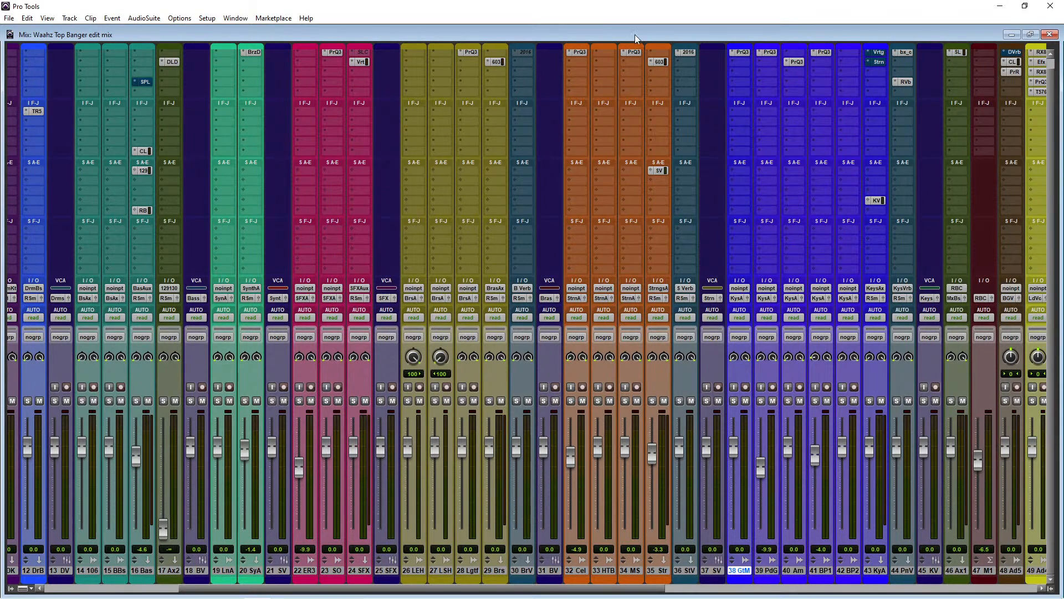
{"action": "scroll", "coordinate": [578, 136], "scroll_direction": "up", "scroll_amount": 1}
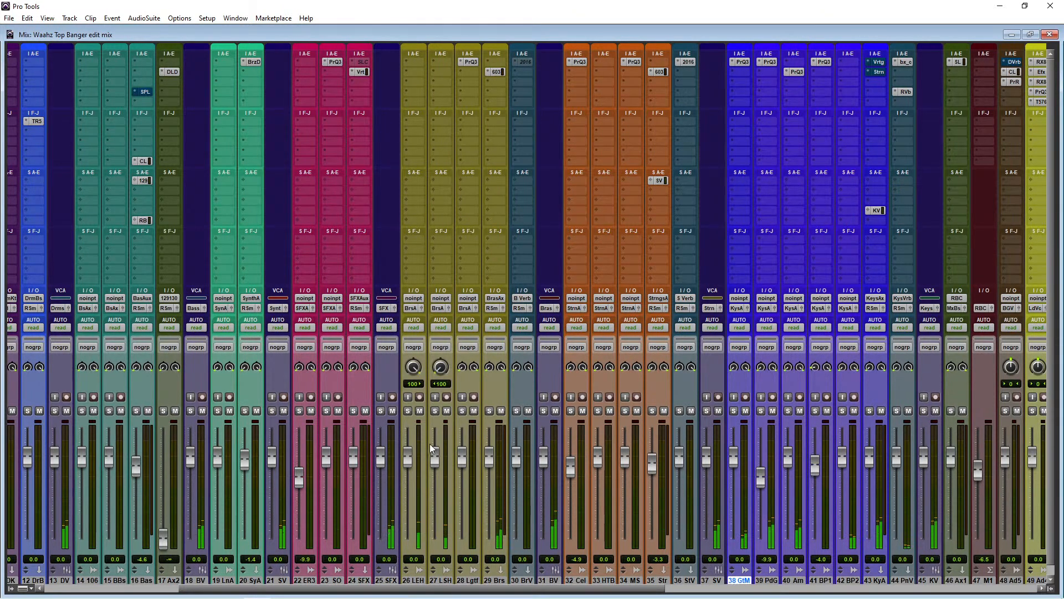
{"action": "left_click_drag", "start_coordinate": [395, 589], "coordinate": [475, 590]}
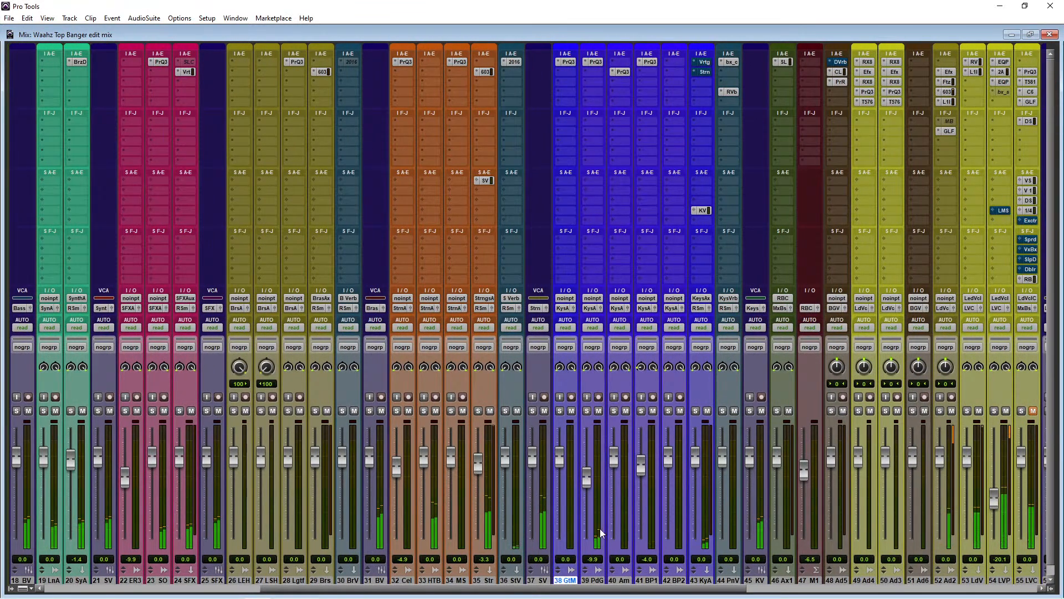
{"action": "left_click", "coordinate": [705, 62]}
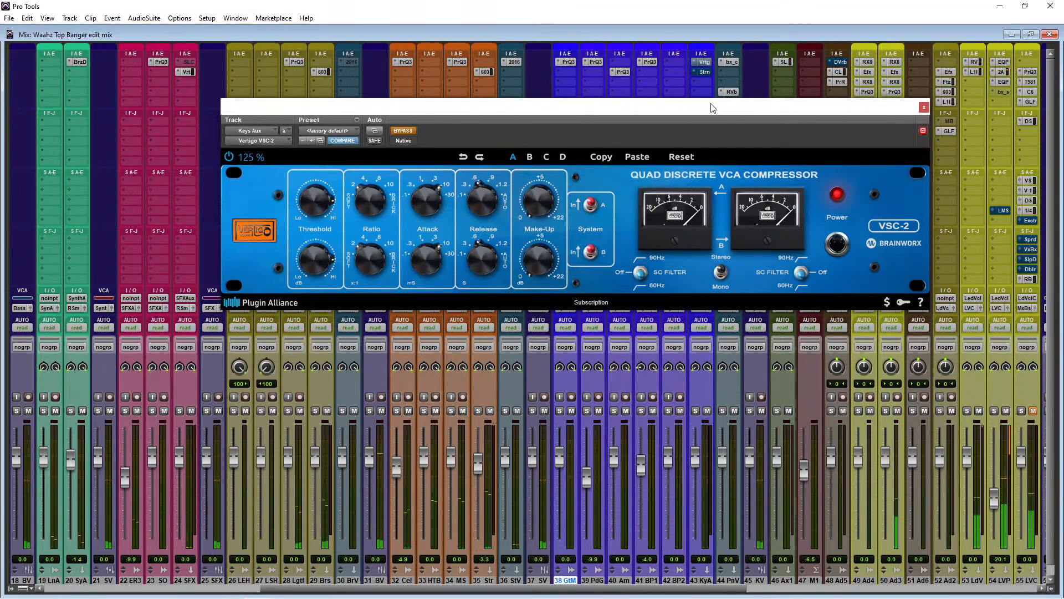
{"action": "left_click_drag", "start_coordinate": [712, 106], "coordinate": [648, 106]}
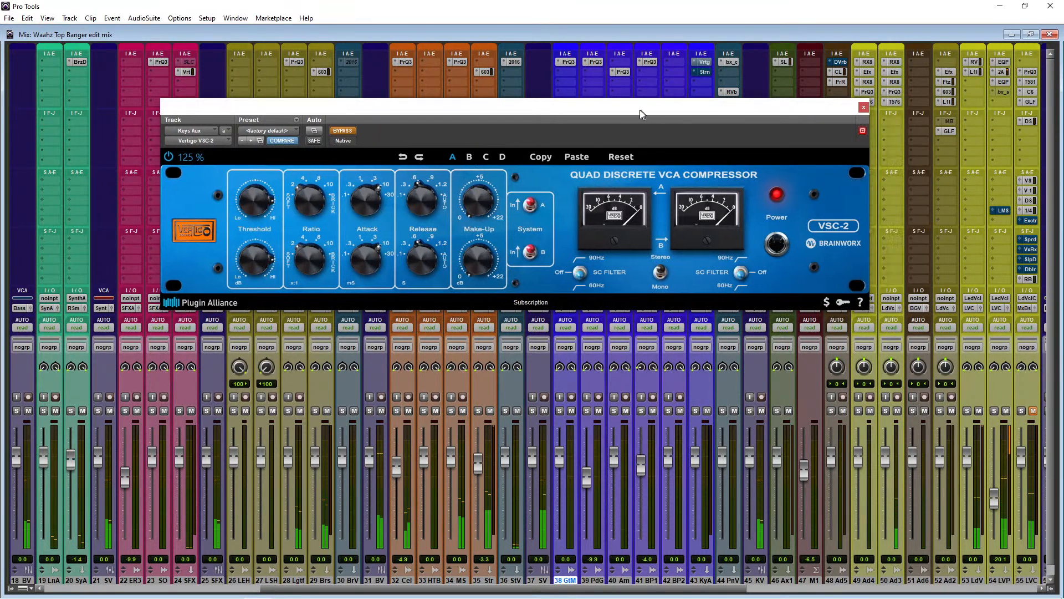
{"action": "left_click", "coordinate": [694, 61]}
{"action": "mouse_move", "coordinate": [736, 105]}
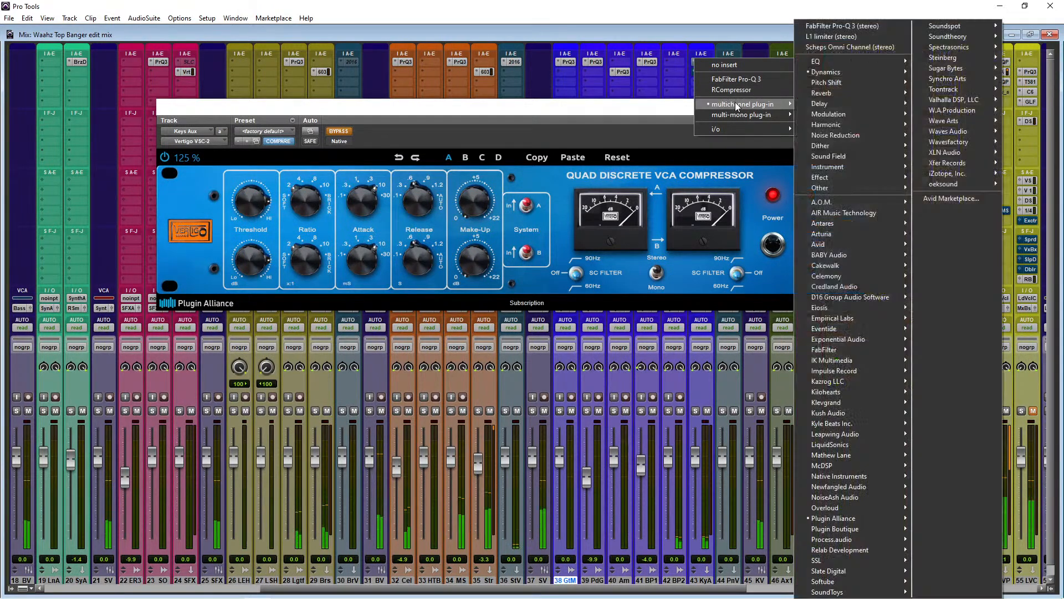
{"action": "mouse_move", "coordinate": [853, 517]}
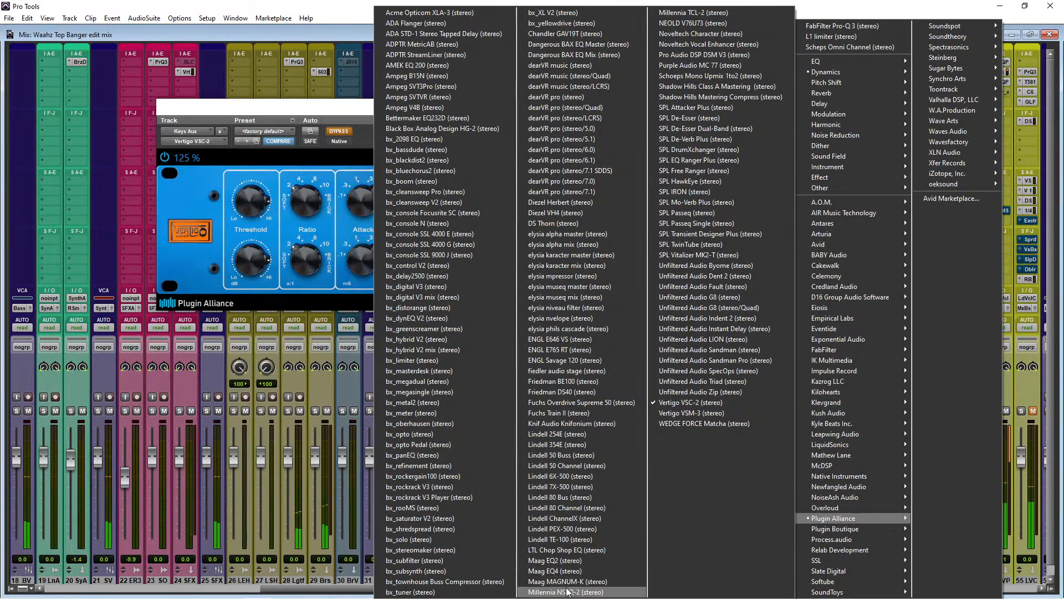
{"action": "left_click", "coordinate": [714, 15]}
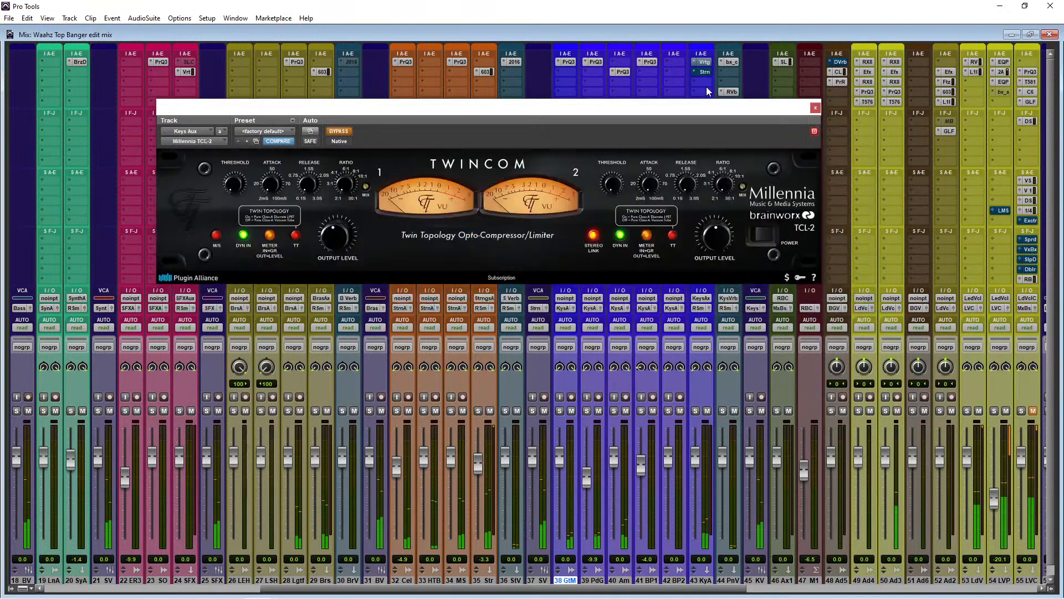
Take the Millennia TCL-2 on the Keys Aux track out of bypass, switch its meter to gain reduction and close the plug-in
{"action": "left_click_drag", "start_coordinate": [641, 109], "coordinate": [727, 111]}
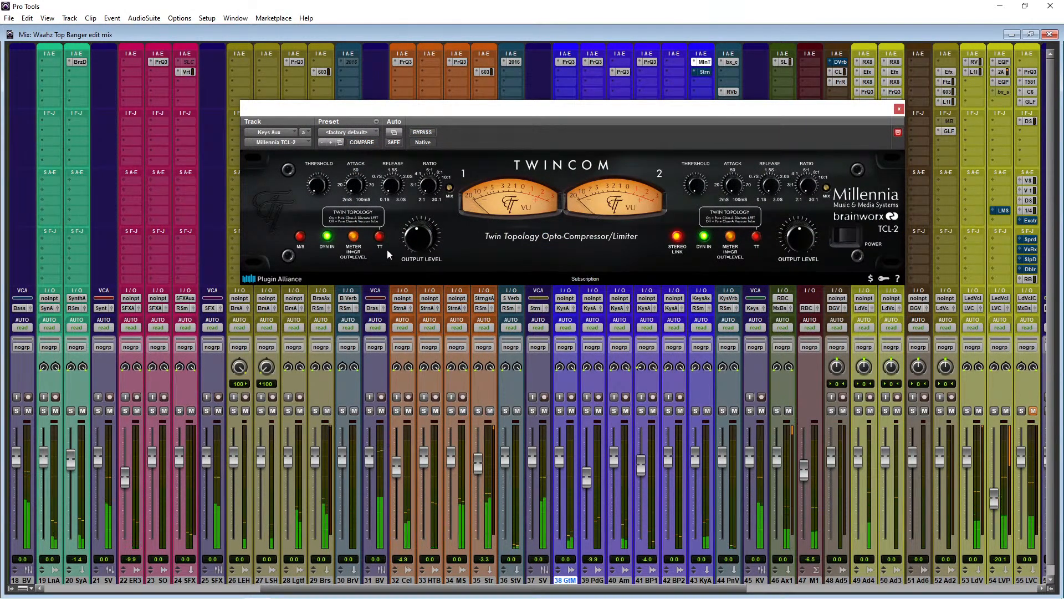
{"action": "left_click", "coordinate": [353, 237]}
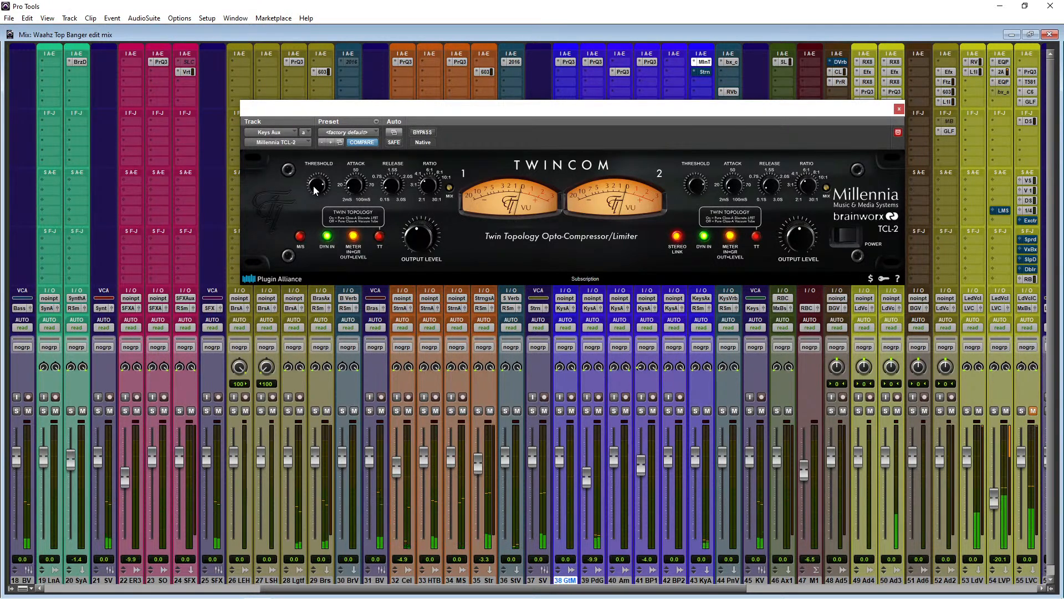
{"action": "left_click", "coordinate": [899, 109]}
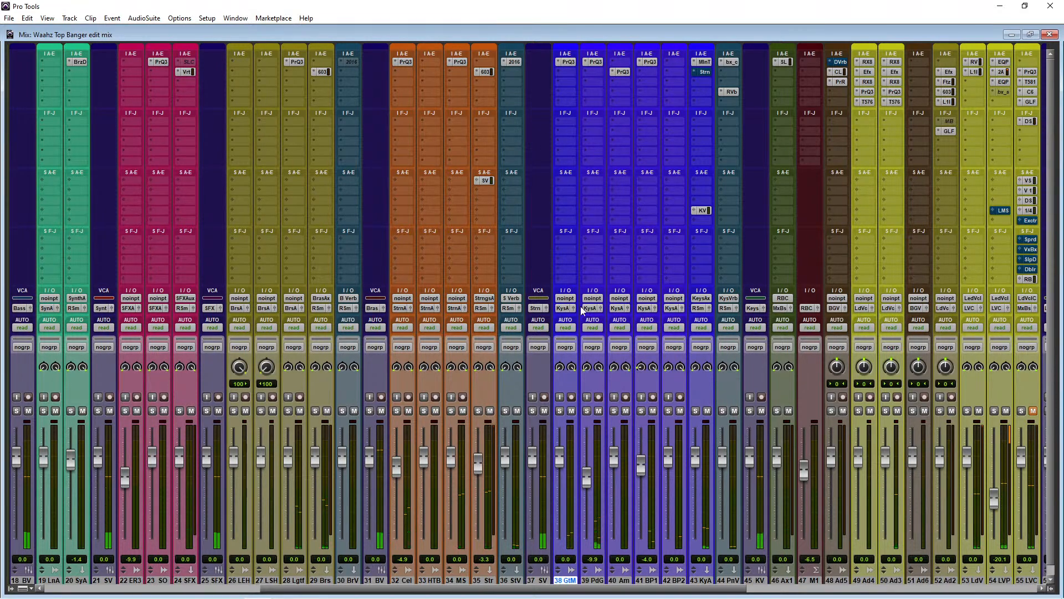
Check the level of the Keys Aux track's send to Keys Verb
{"action": "left_click_drag", "start_coordinate": [451, 593], "coordinate": [638, 597]}
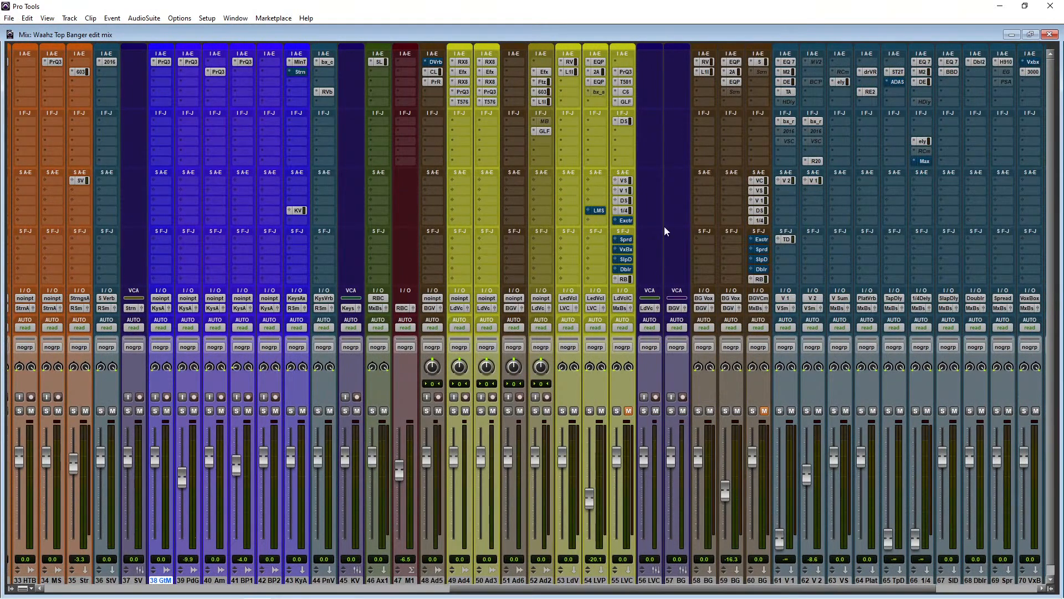
{"action": "left_click_drag", "start_coordinate": [580, 592], "coordinate": [419, 588]}
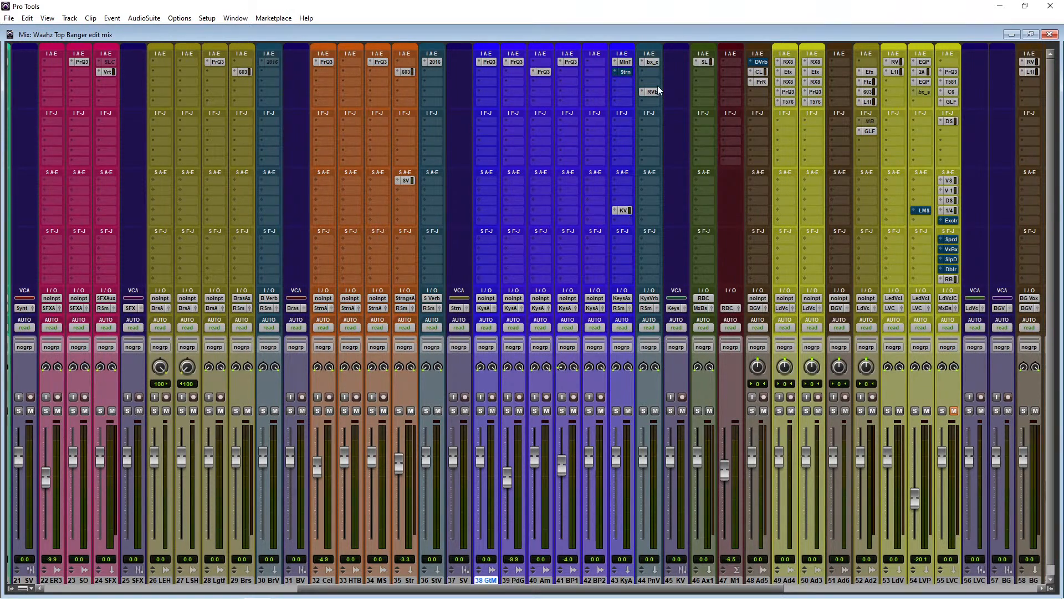
{"action": "left_click", "coordinate": [628, 212]}
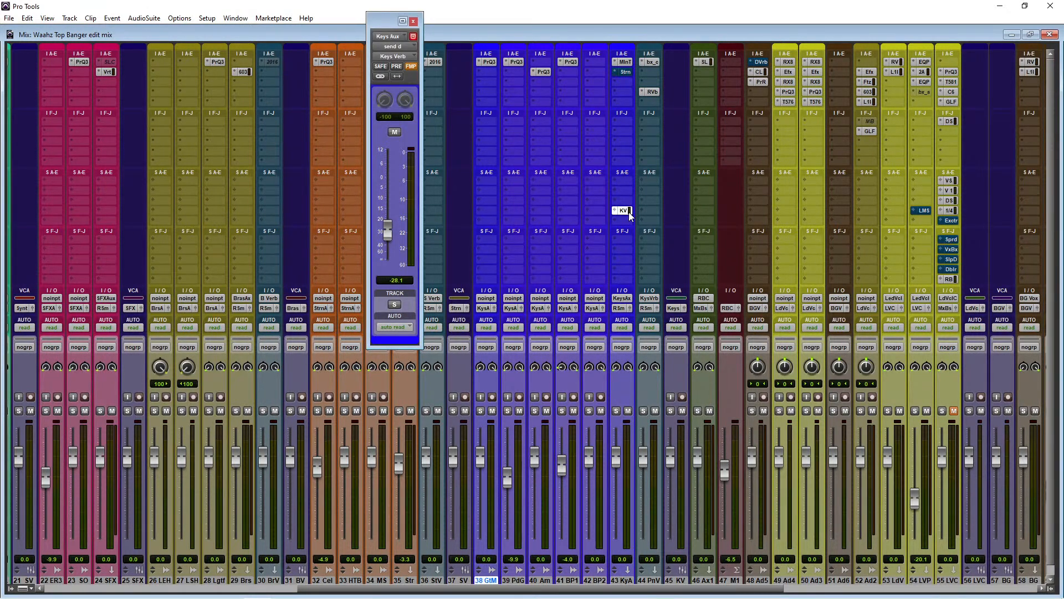
{"action": "left_click", "coordinate": [413, 21]}
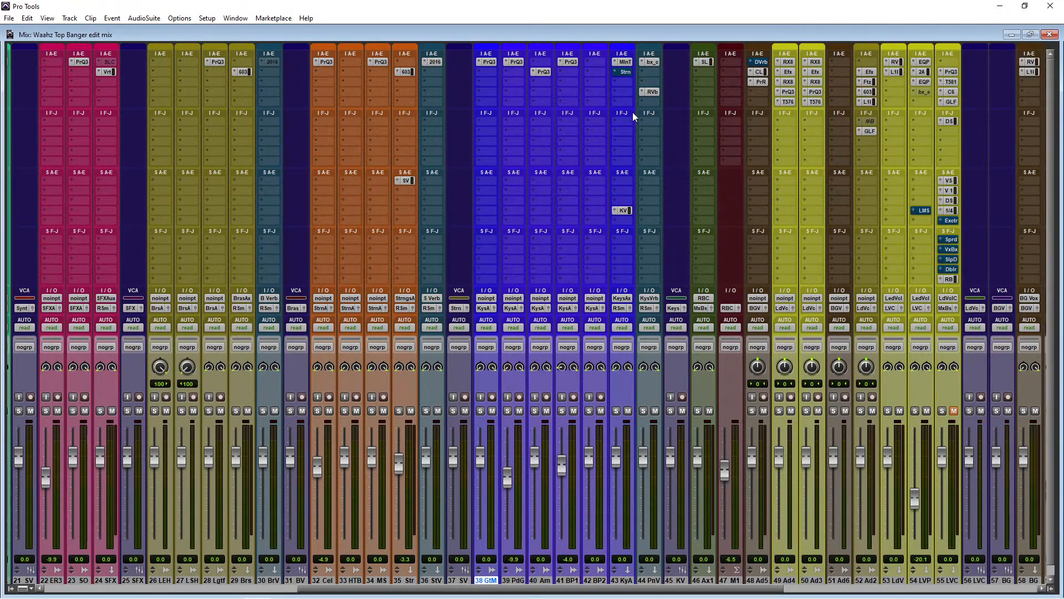
Lower the rear cut frequency in the Piano Verb track's ReVibe II to between 3 and 4 kHz
{"action": "left_click", "coordinate": [654, 62]}
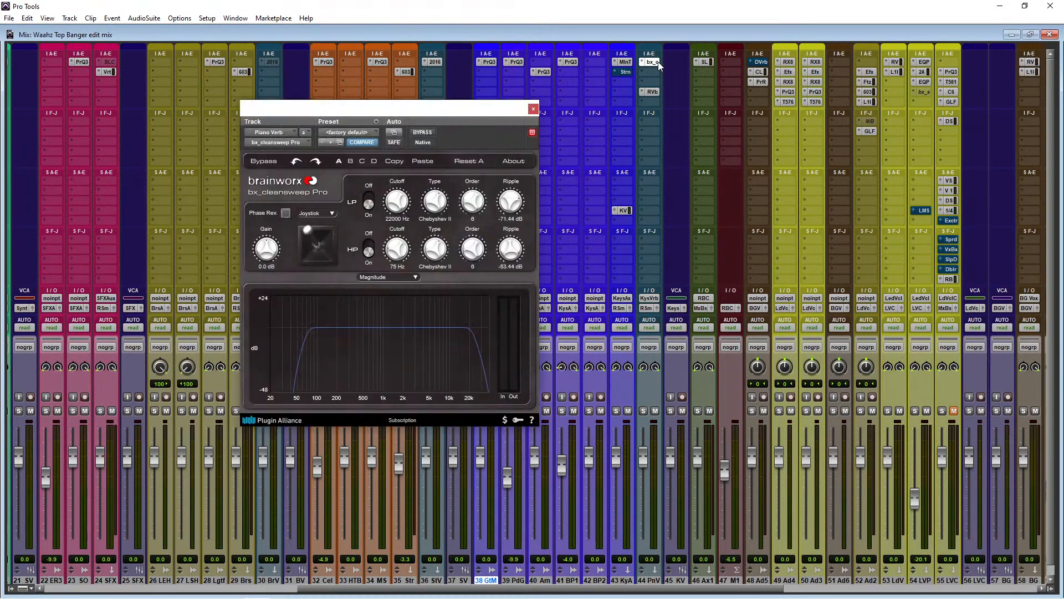
{"action": "left_click", "coordinate": [652, 93]}
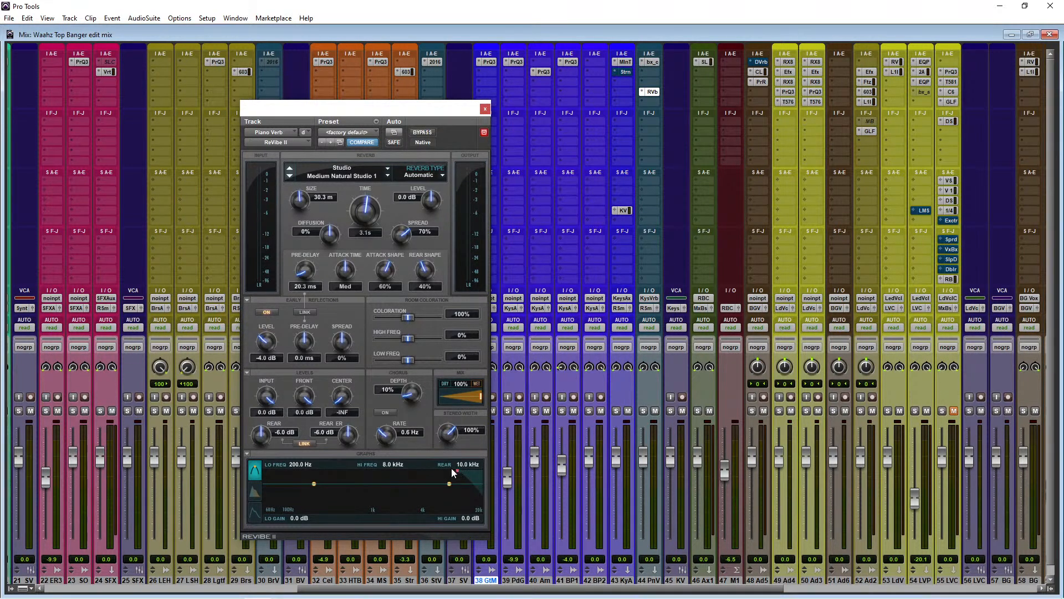
{"action": "left_click_drag", "start_coordinate": [456, 474], "coordinate": [419, 469]}
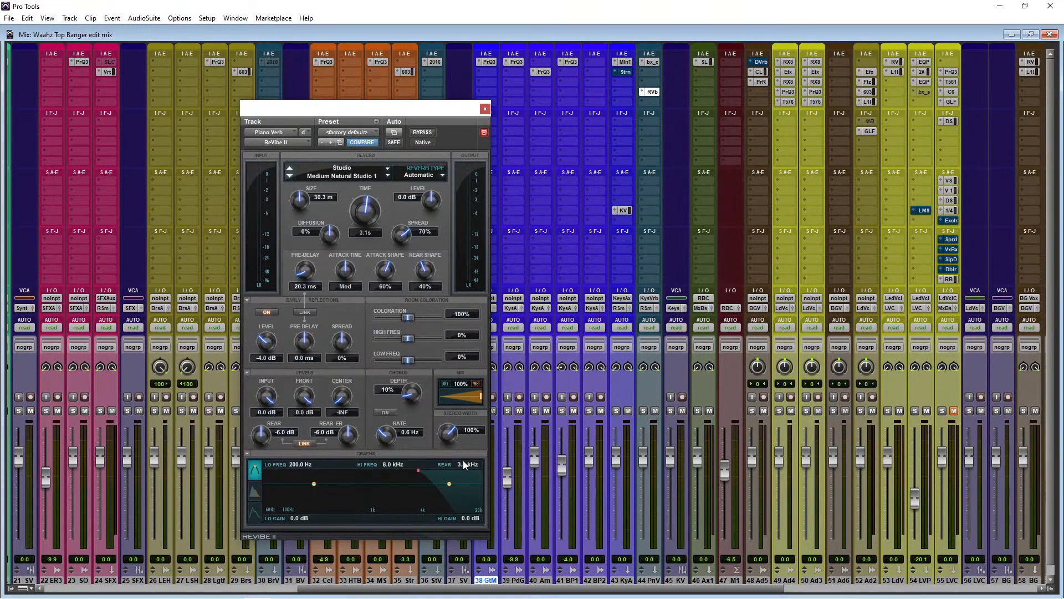
{"action": "left_click", "coordinate": [484, 109]}
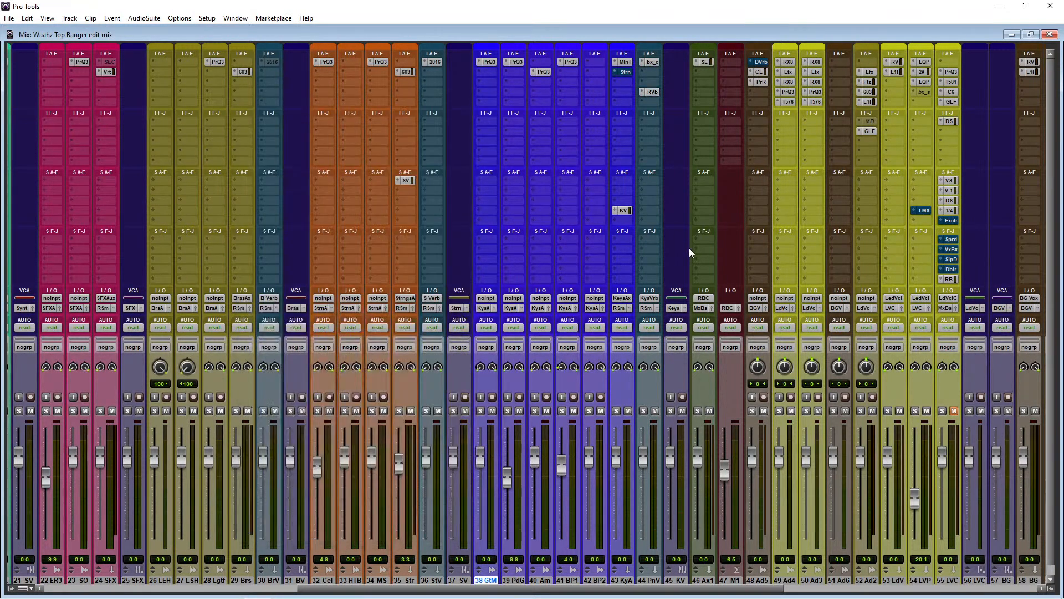
Play the song and toggle the mutes on channel 40 and the Guitar Megos track to compare the sound
{"action": "key", "text": "space"}
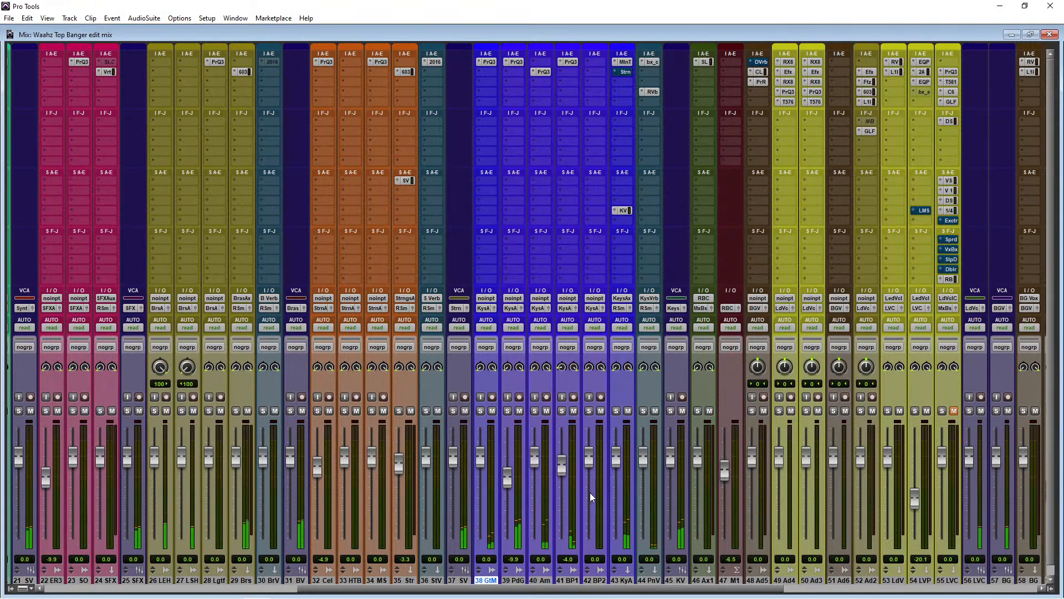
{"action": "left_click", "coordinate": [547, 411]}
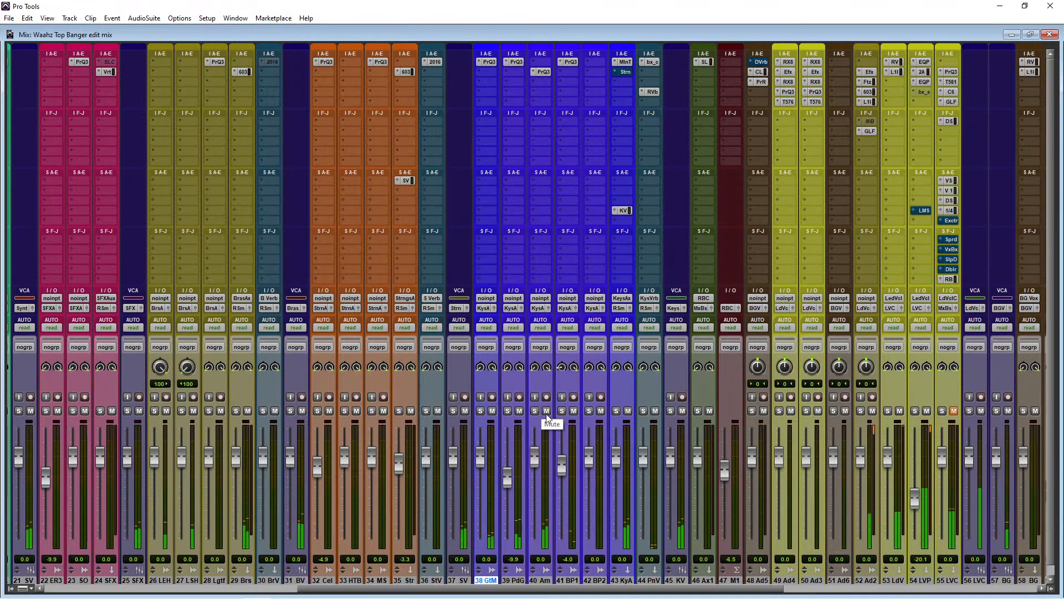
{"action": "left_click", "coordinate": [547, 411]}
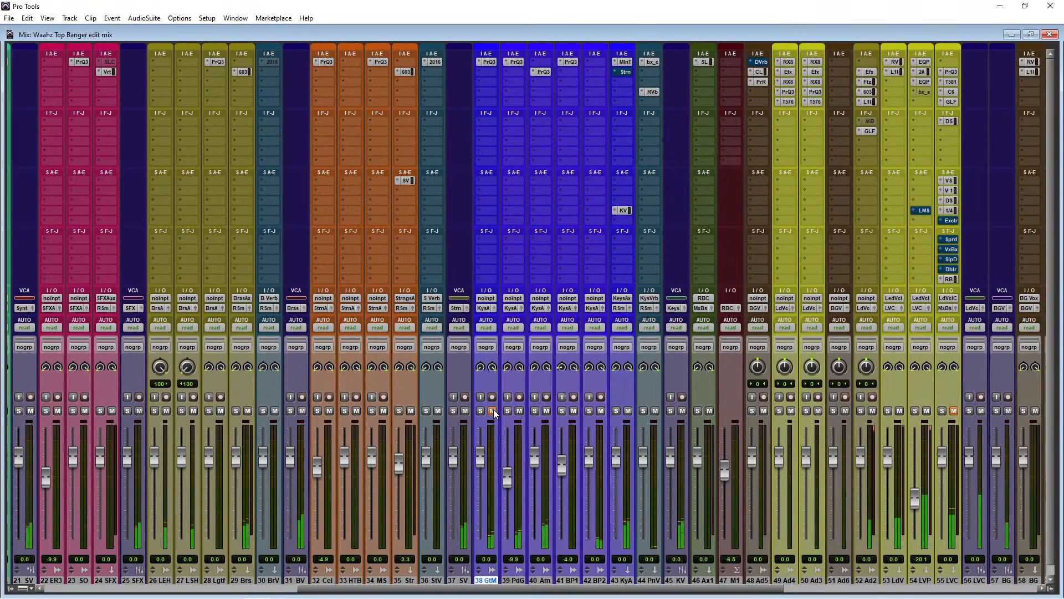
Set the high shelf's Q to 0.302 in the Guitar Megos track's FabFilter Pro-Q 3 and close the equalizer
{"action": "left_click", "coordinate": [488, 62]}
{"action": "left_click_drag", "start_coordinate": [623, 109], "coordinate": [456, 91]}
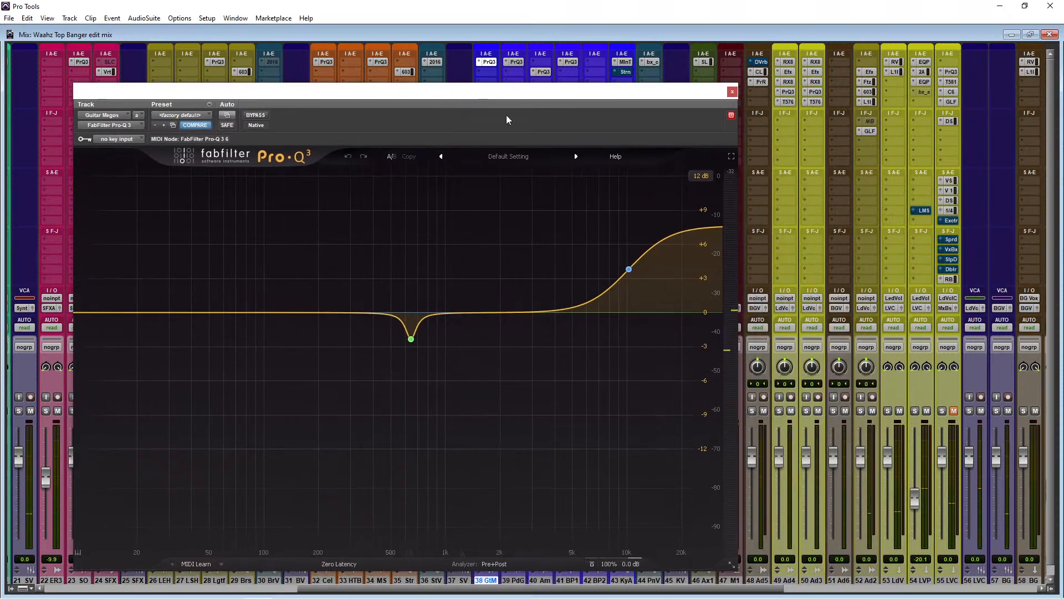
{"action": "left_click", "coordinate": [628, 269]}
{"action": "left_click_drag", "start_coordinate": [637, 505], "coordinate": [634, 533]}
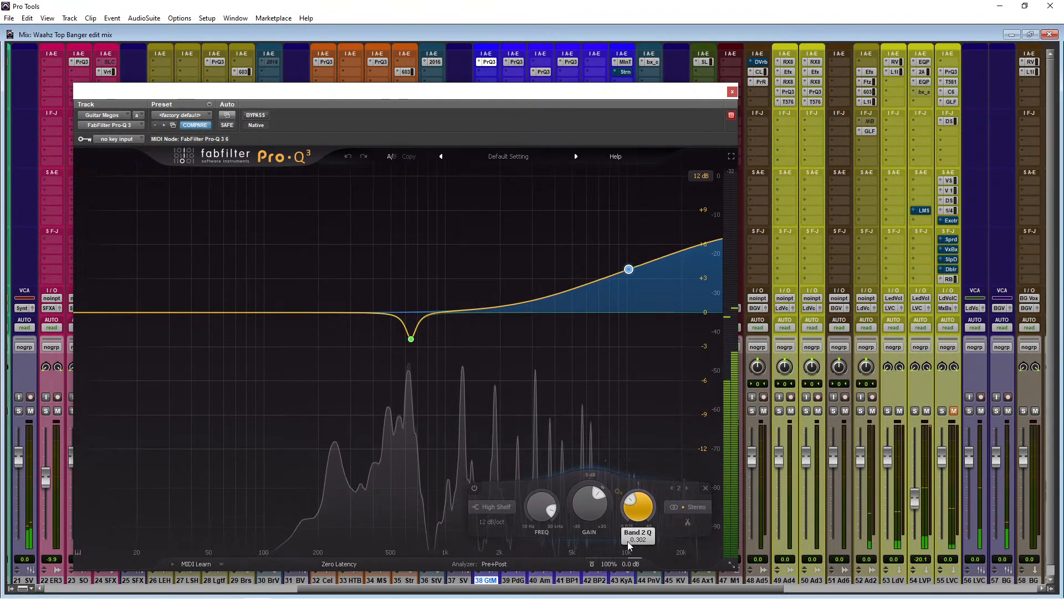
{"action": "mouse_move", "coordinate": [413, 354]}
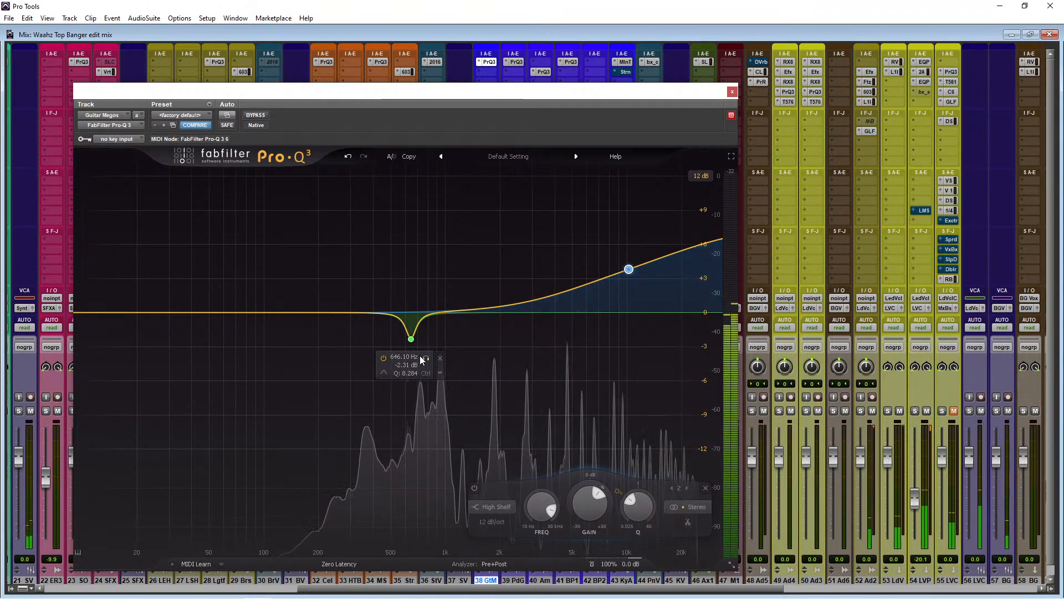
{"action": "left_click", "coordinate": [732, 92]}
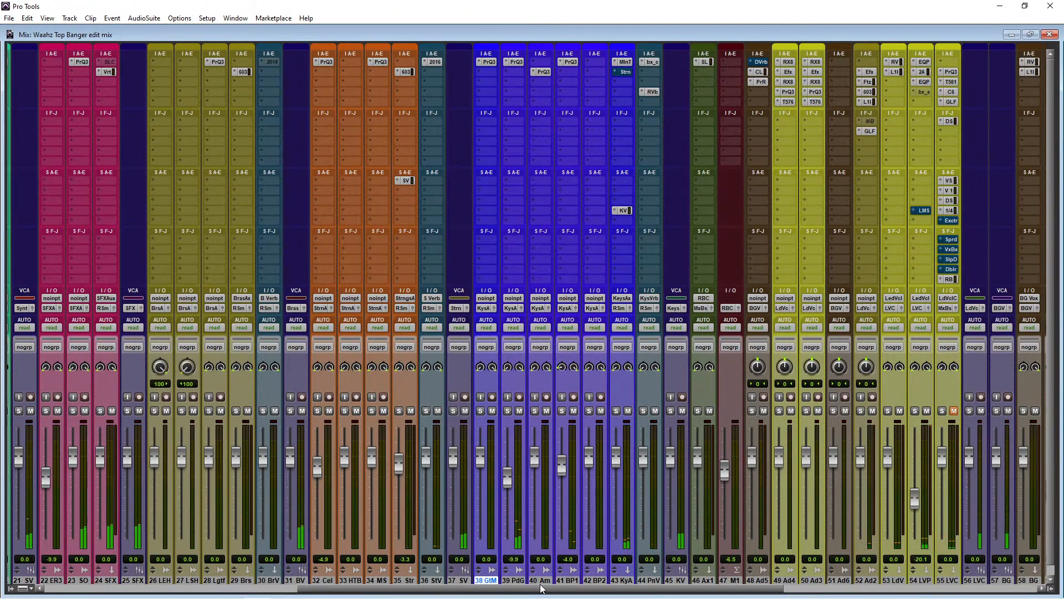
Insert the stereo elysia karacter mix saturator from Plugin Alliance on the Longecho Arp track
{"action": "left_click_drag", "start_coordinate": [542, 589], "coordinate": [527, 594]}
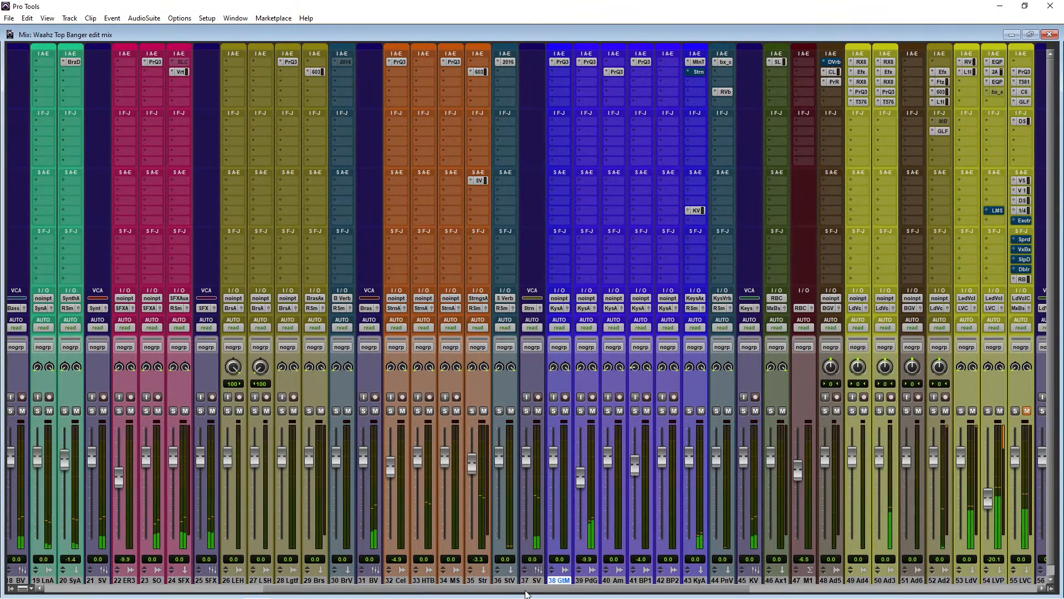
{"action": "left_click_drag", "start_coordinate": [526, 594], "coordinate": [486, 593]}
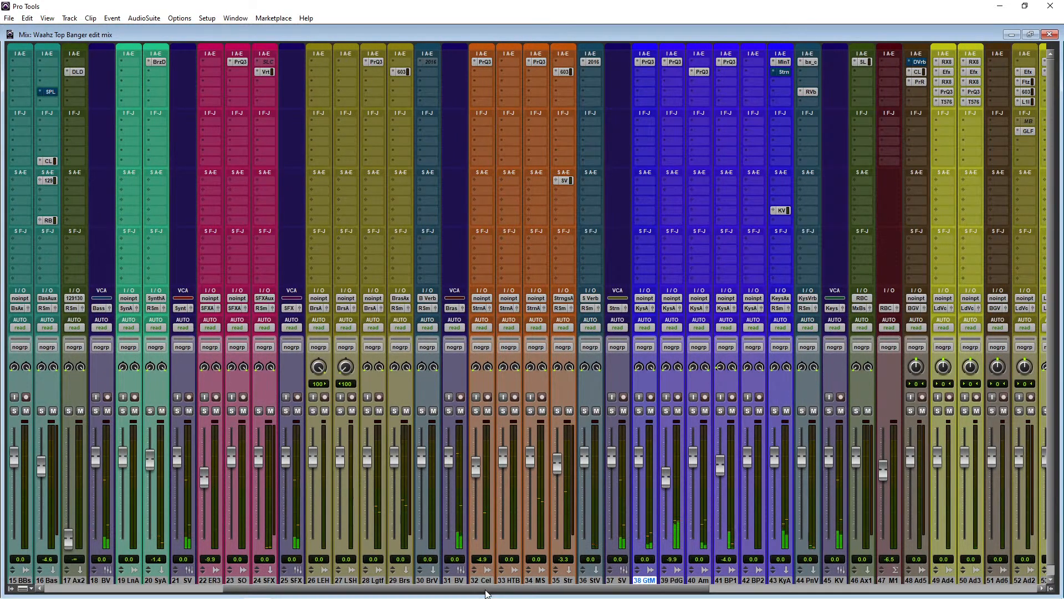
{"action": "left_click_drag", "start_coordinate": [486, 593], "coordinate": [382, 592]}
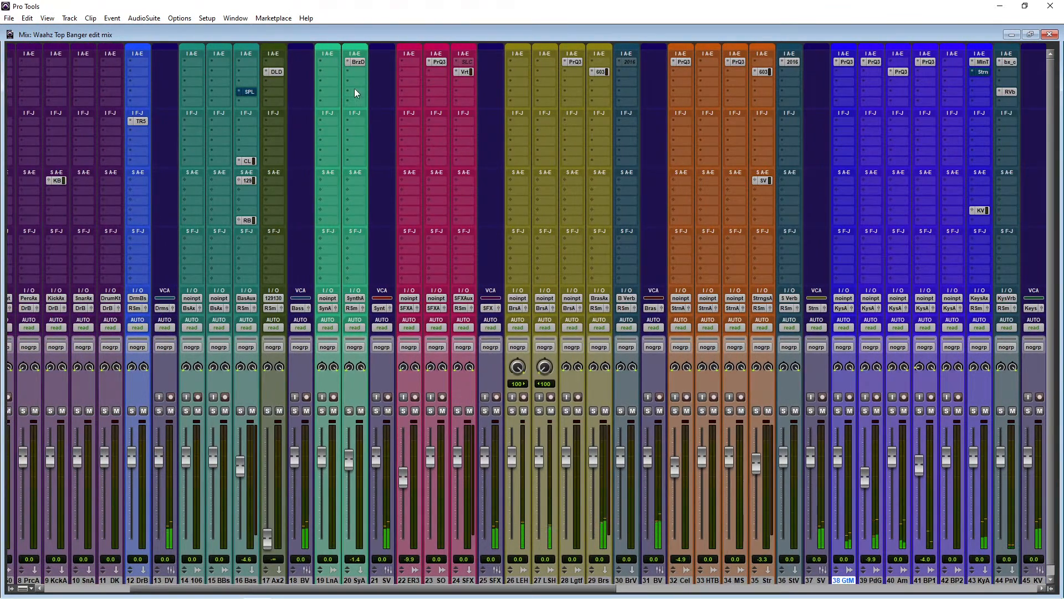
{"action": "left_click", "coordinate": [330, 64]}
{"action": "mouse_move", "coordinate": [382, 105]}
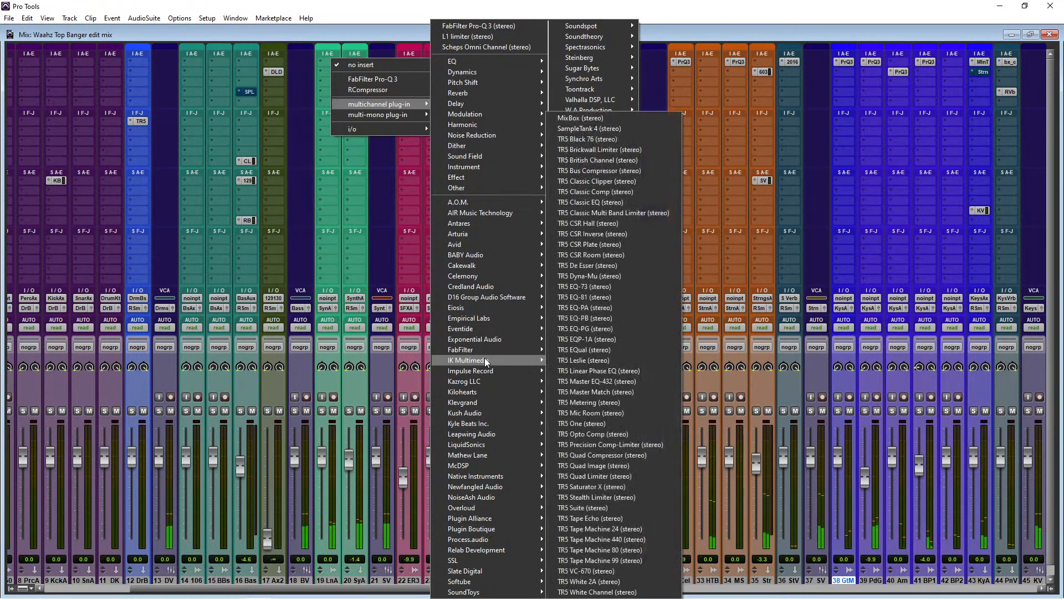
{"action": "mouse_move", "coordinate": [487, 518]}
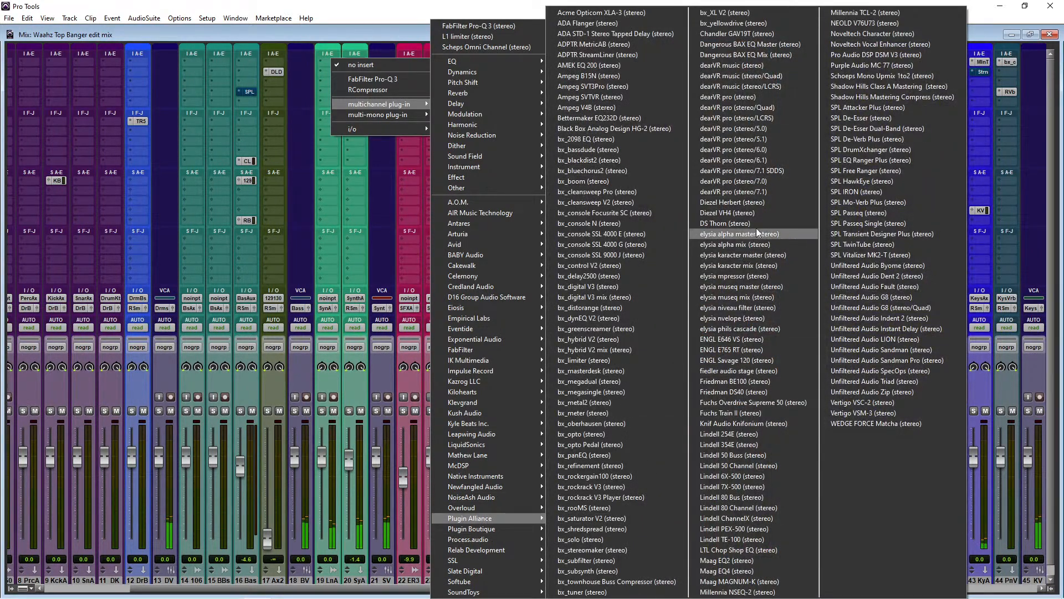
{"action": "left_click", "coordinate": [761, 266]}
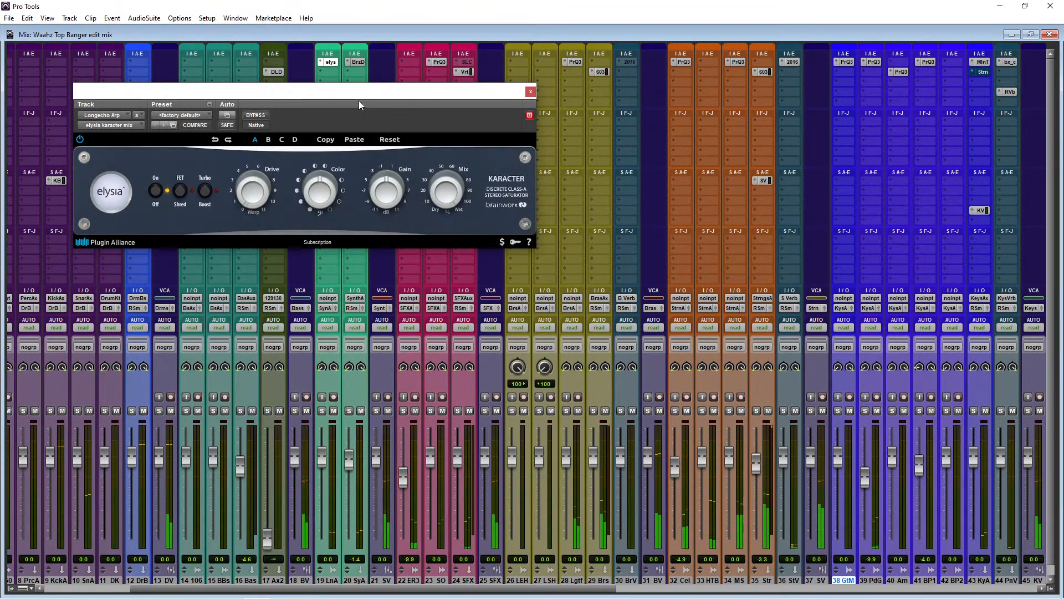
Adjust the Color setting of the elysia karacter mix on the Longecho Arp track
{"action": "left_click_drag", "start_coordinate": [390, 95], "coordinate": [493, 187]}
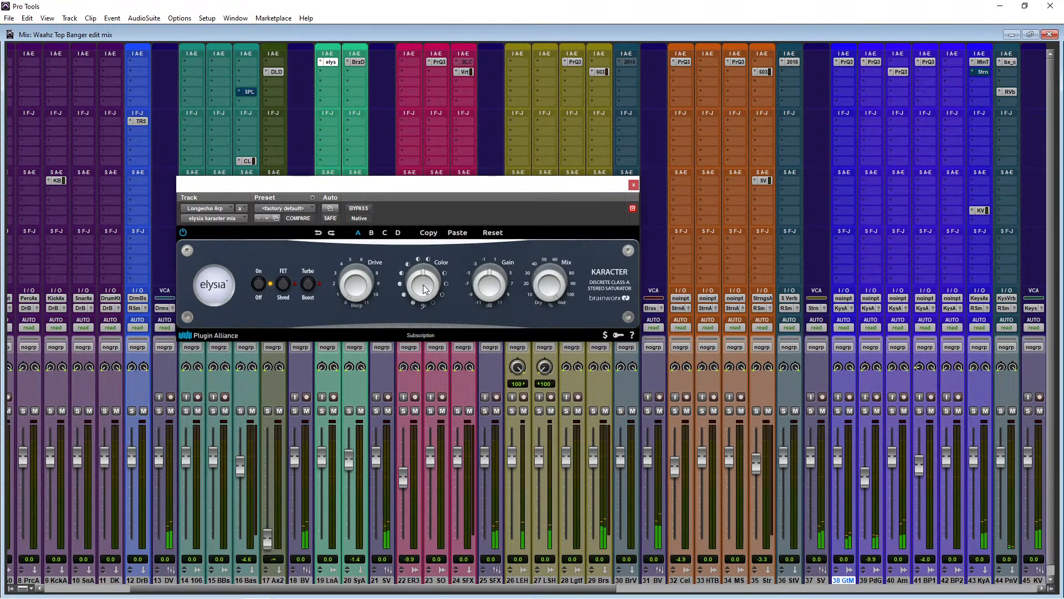
{"action": "left_click_drag", "start_coordinate": [422, 291], "coordinate": [360, 265]}
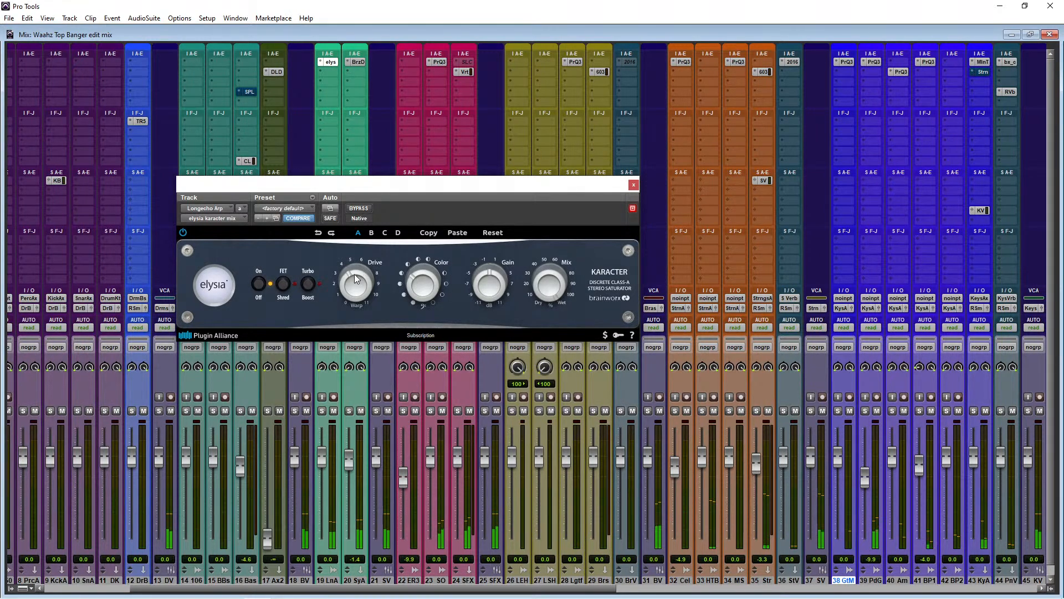
{"action": "left_click_drag", "start_coordinate": [465, 185], "coordinate": [508, 183]}
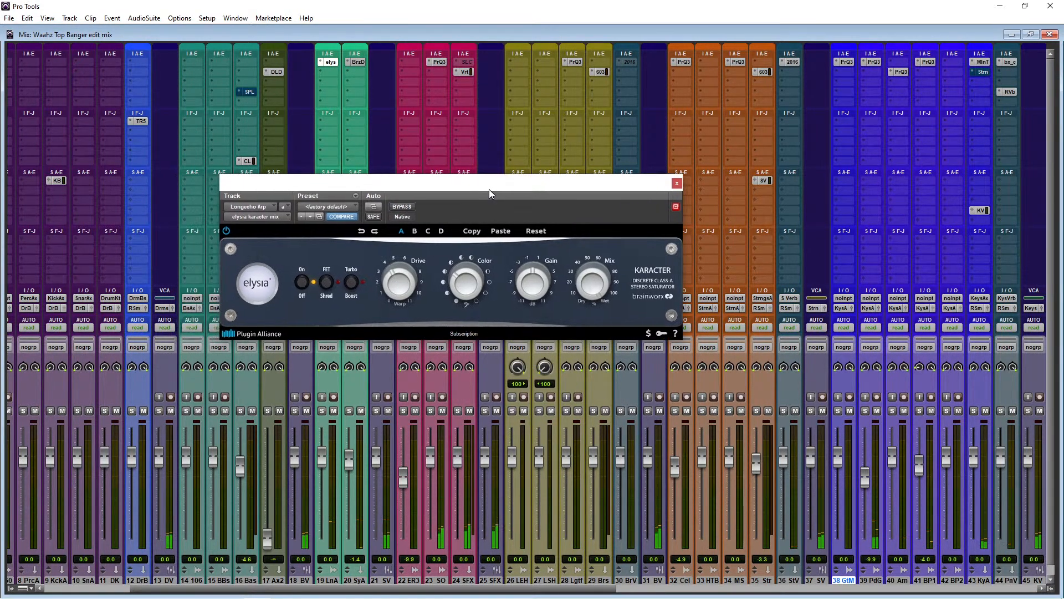
Switch the elysia karacter mix on the Longecho Arp track off and on to compare the sound, and close the plug-in
{"action": "left_click", "coordinate": [226, 231]}
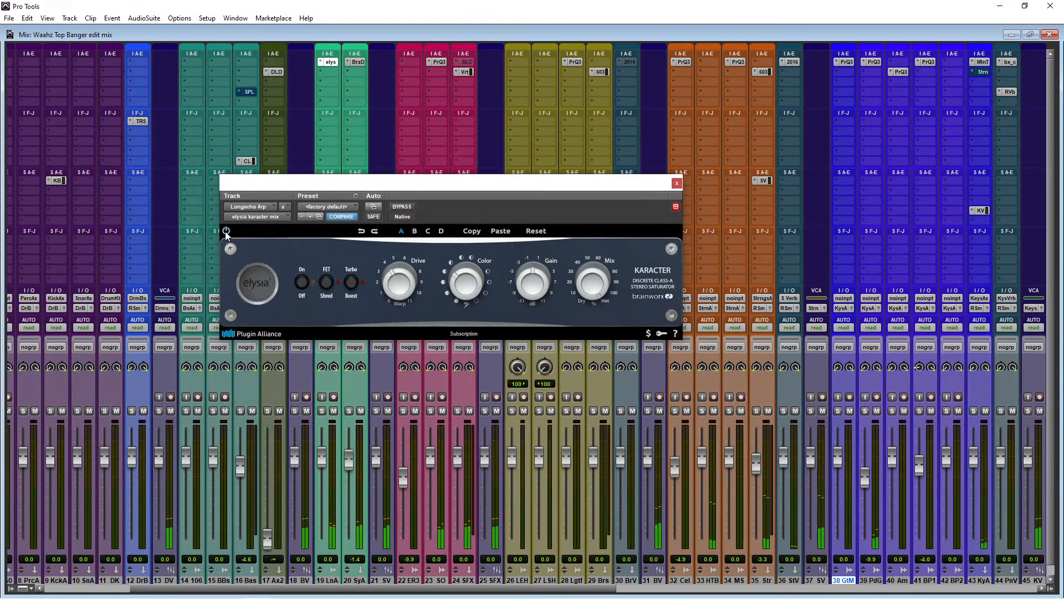
{"action": "left_click", "coordinate": [226, 231]}
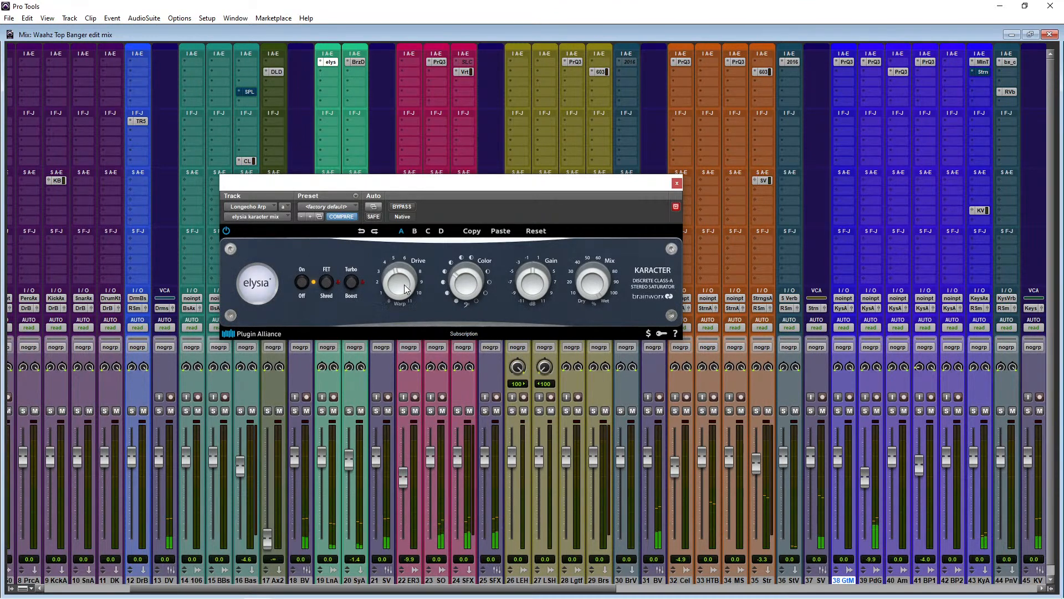
{"action": "left_click", "coordinate": [678, 184]}
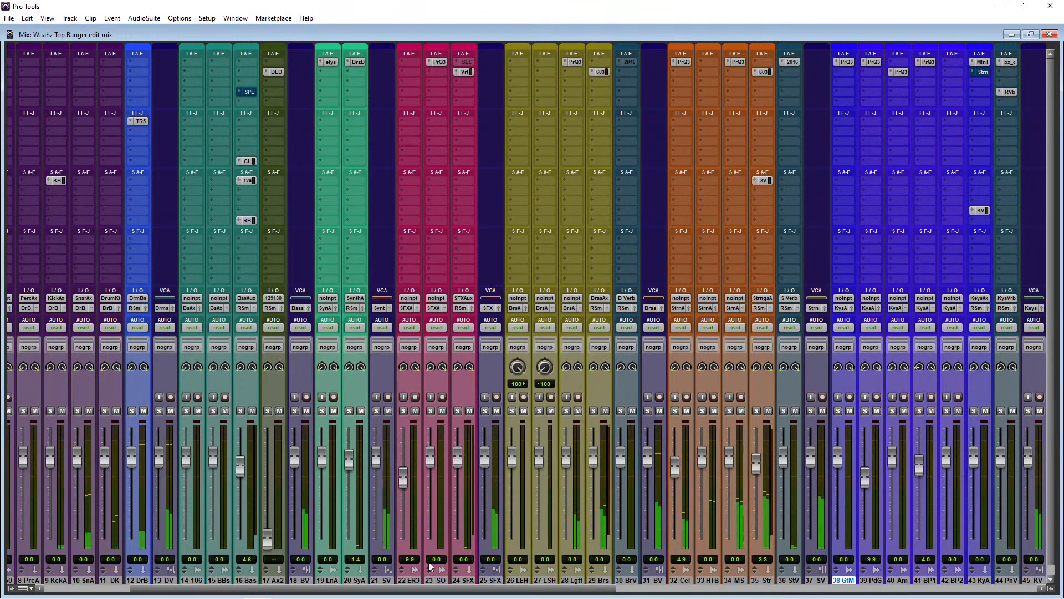
Insert the stereo Lindell 50 Buss from Plugin Alliance between the PrAd and TR5 inserts of the Riddim track
{"action": "left_click_drag", "start_coordinate": [423, 591], "coordinate": [943, 588]}
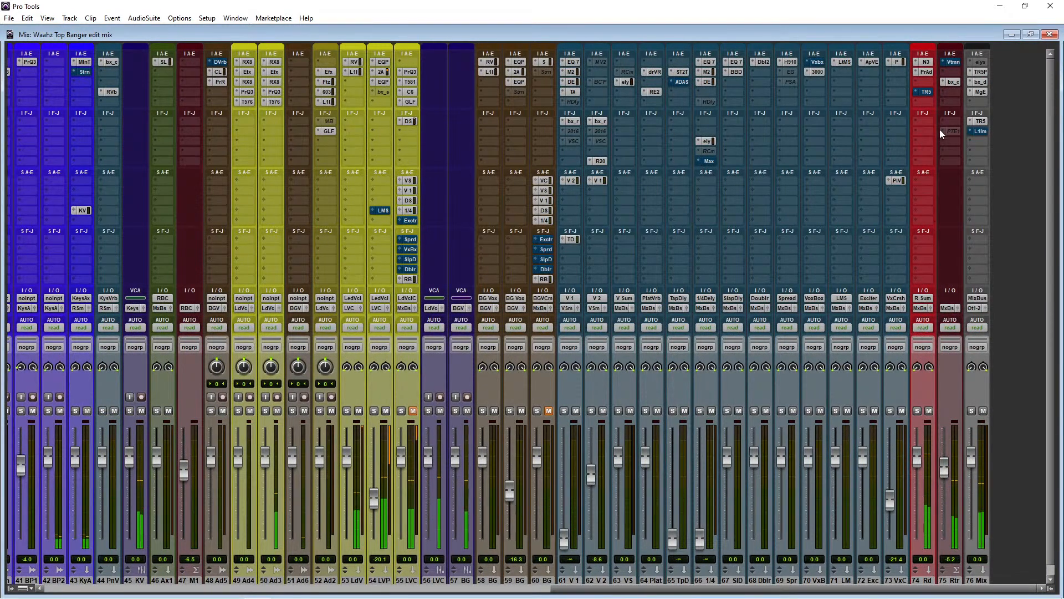
{"action": "left_click", "coordinate": [925, 83]}
{"action": "mouse_move", "coordinate": [949, 127]}
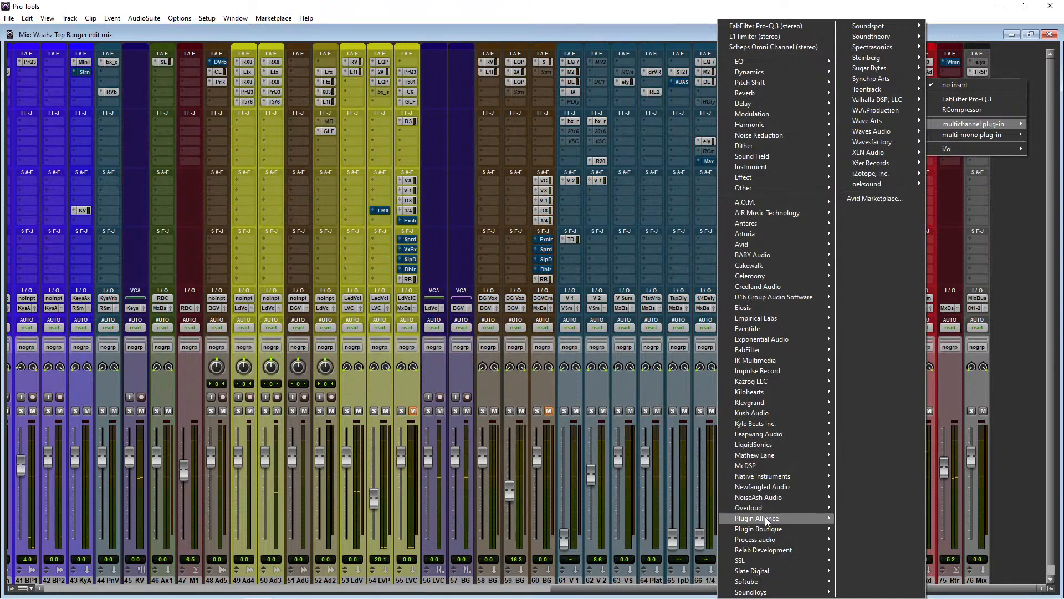
{"action": "mouse_move", "coordinate": [768, 520]}
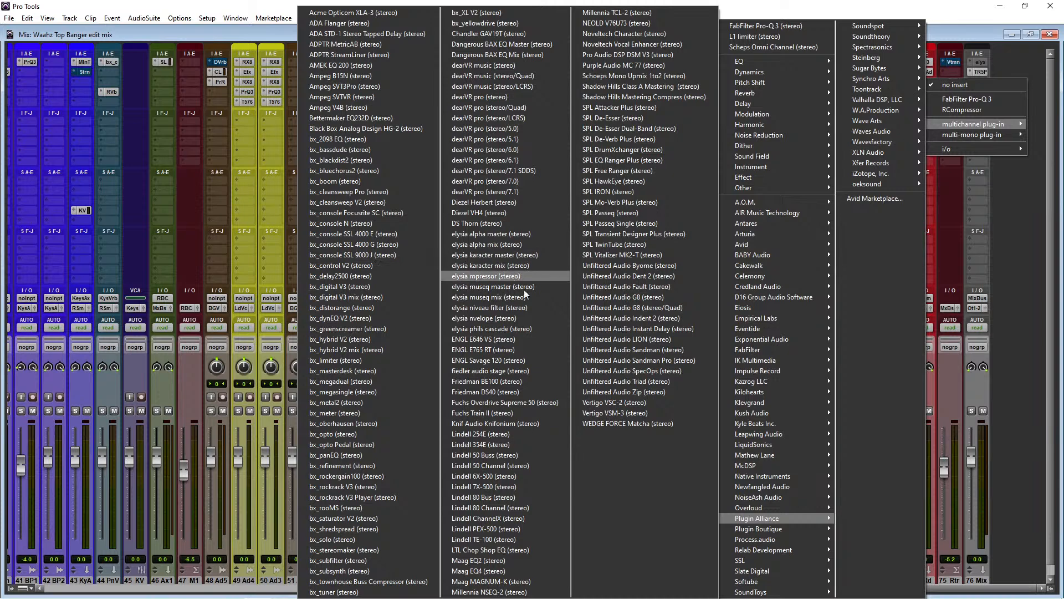
{"action": "left_click", "coordinate": [512, 457]}
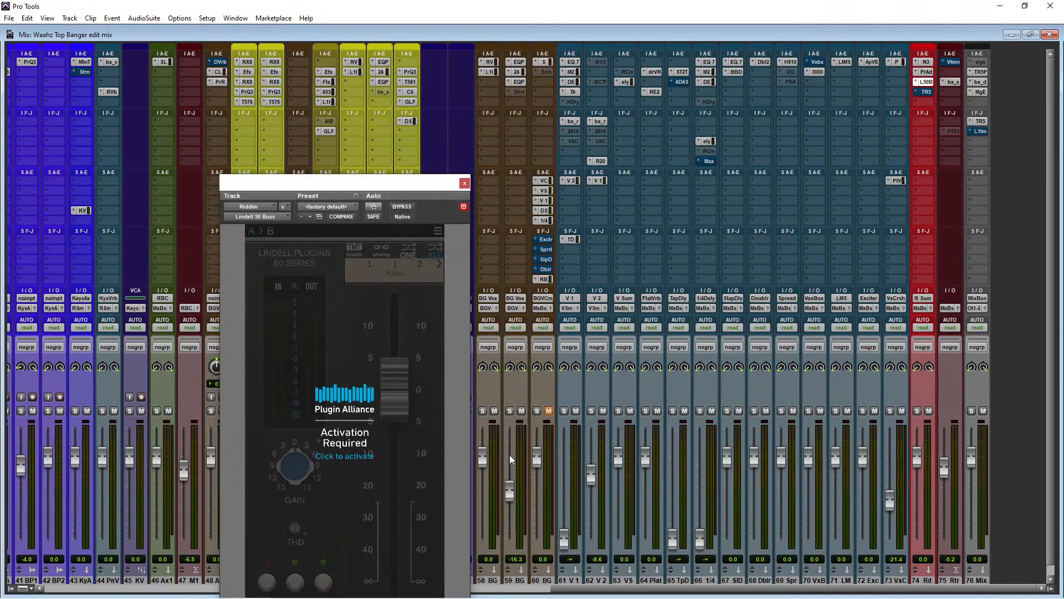
Activate the Lindell 50 Series licence online with the saved Plugin Alliance login, keeping all licences included
{"action": "left_click_drag", "start_coordinate": [371, 198], "coordinate": [483, 90]}
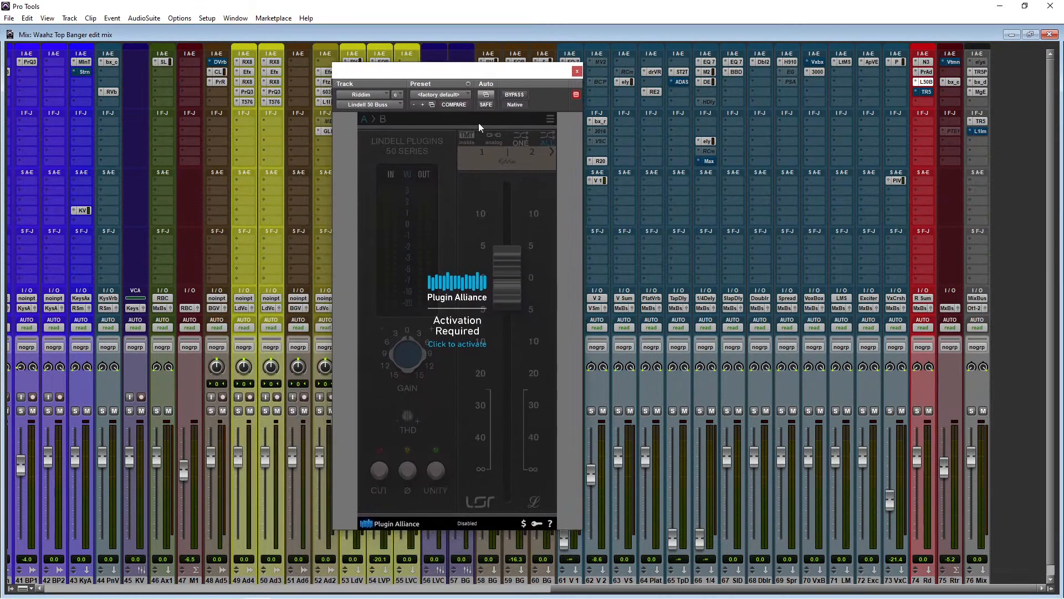
{"action": "left_click", "coordinate": [460, 344]}
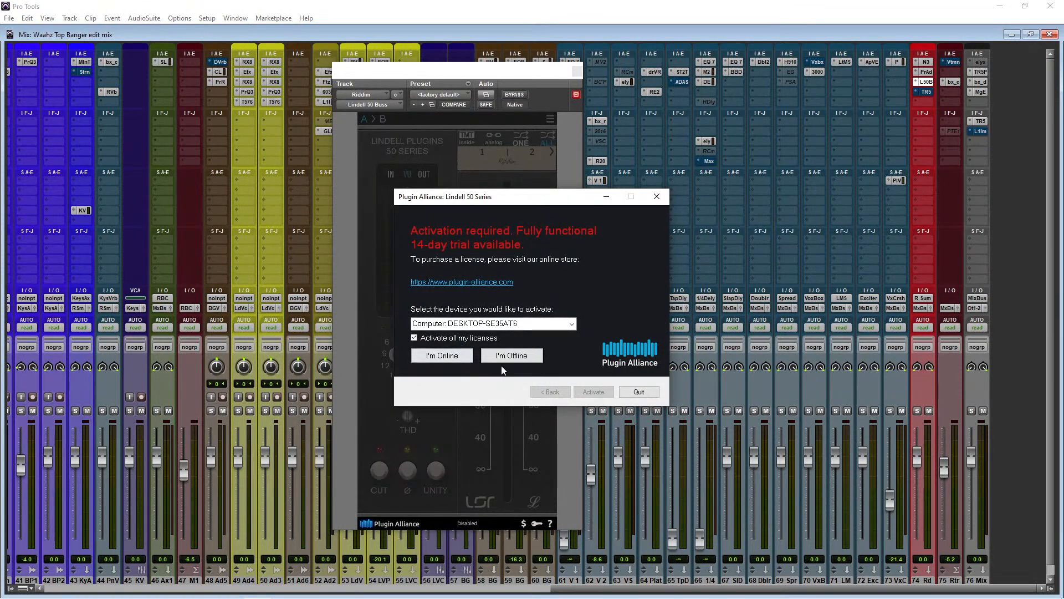
{"action": "left_click", "coordinate": [441, 355]}
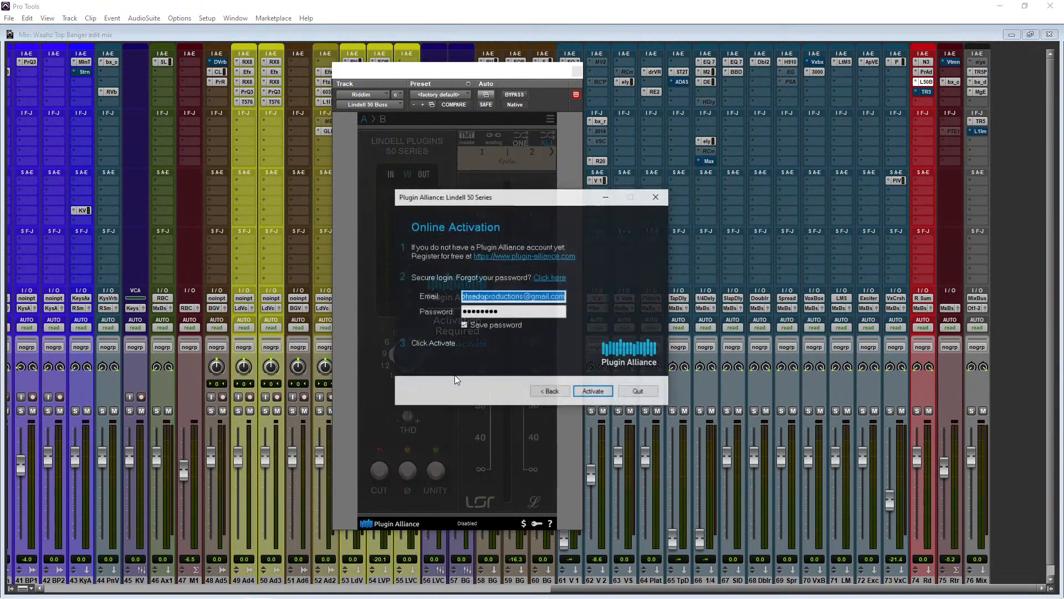
{"action": "left_click", "coordinate": [603, 394]}
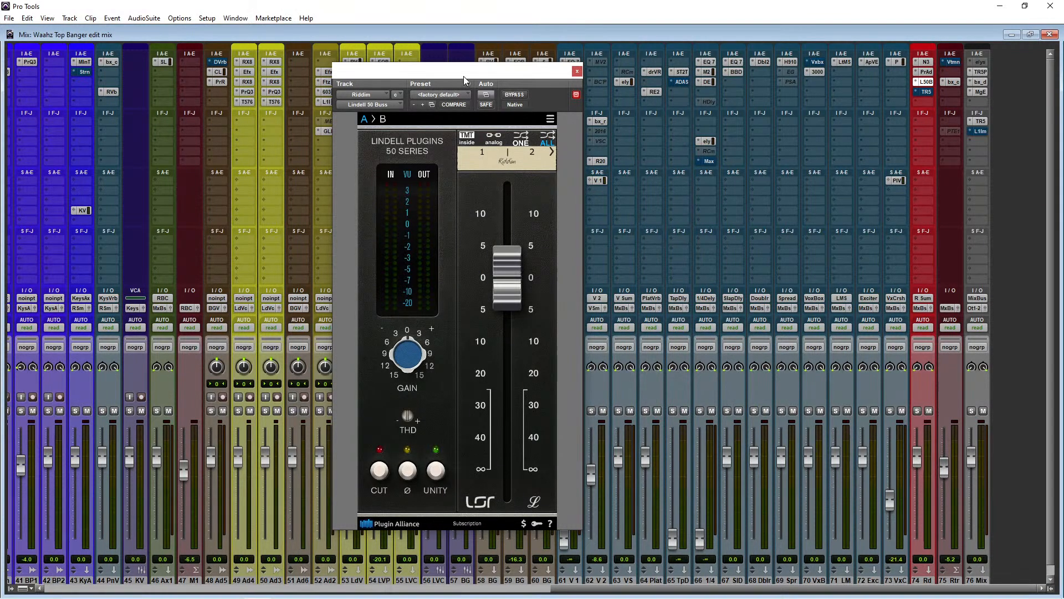
{"action": "left_click_drag", "start_coordinate": [463, 76], "coordinate": [573, 76]}
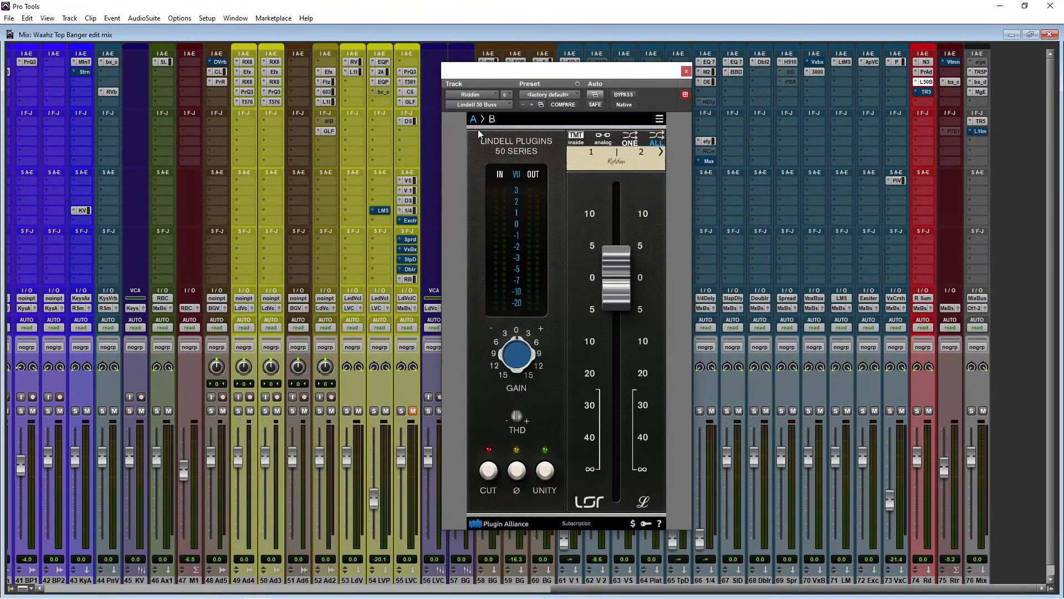
Compare the Lindell 50 Buss bypassed and active, set its gain to 2.99 dB and lower its fader to about -3 dB
{"action": "left_click", "coordinate": [633, 95]}
{"action": "left_click_drag", "start_coordinate": [642, 75], "coordinate": [646, 74]}
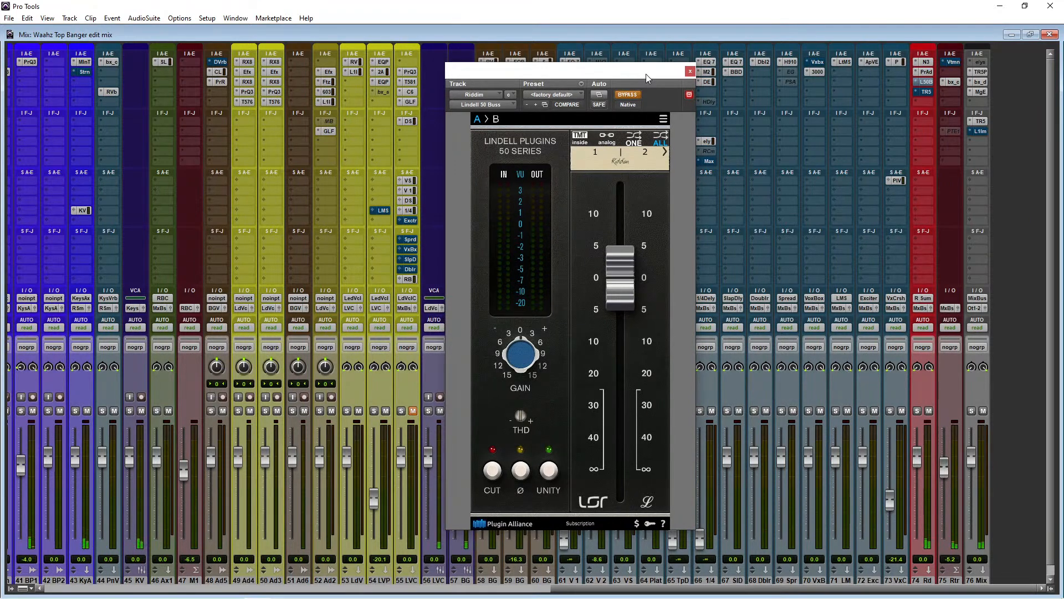
{"action": "left_click", "coordinate": [626, 94]}
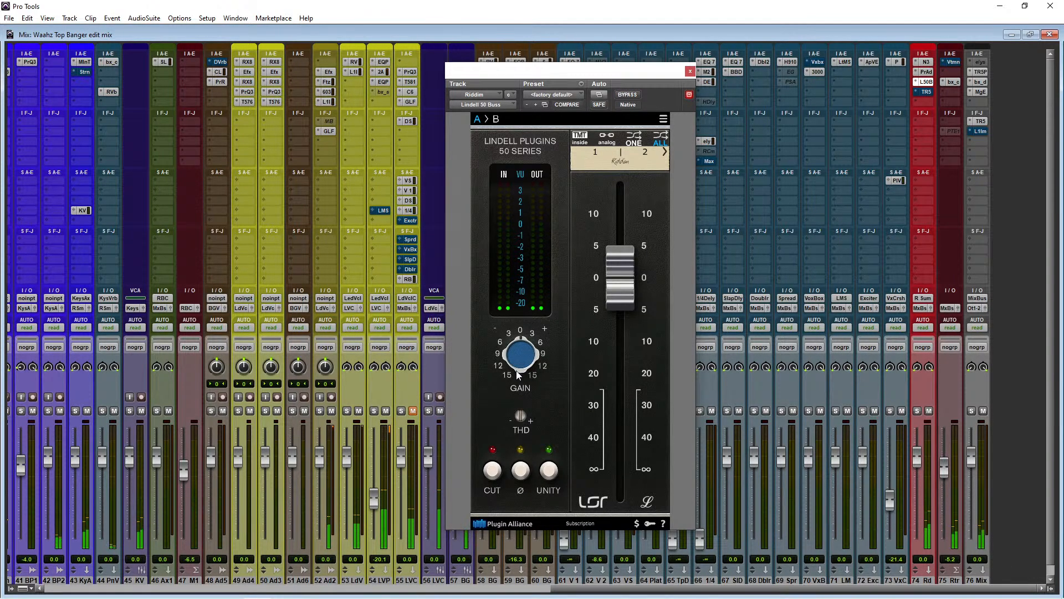
{"action": "left_click_drag", "start_coordinate": [517, 368], "coordinate": [521, 356]}
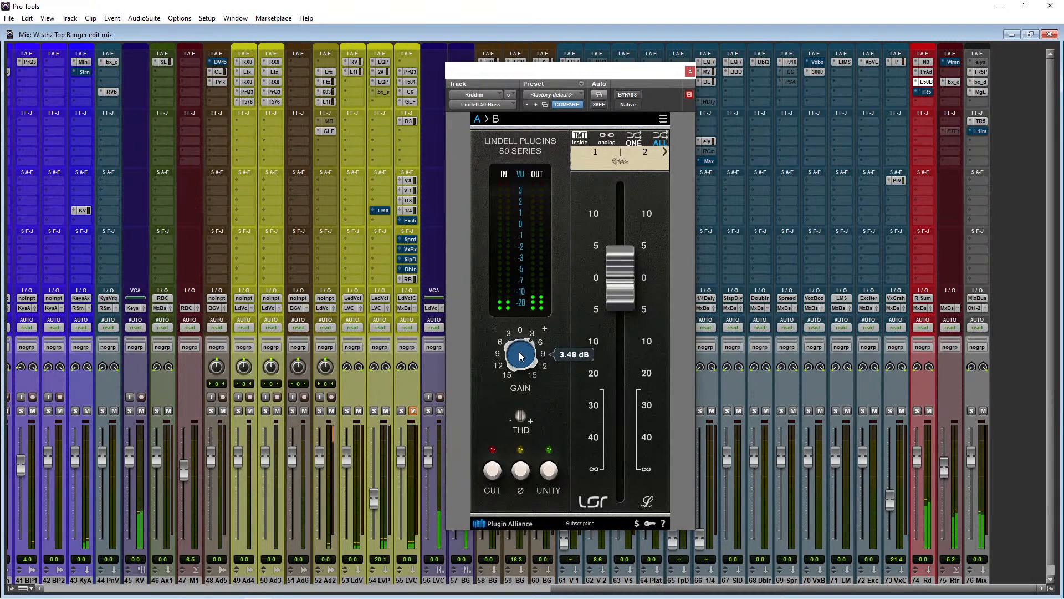
{"action": "left_click_drag", "start_coordinate": [521, 357], "coordinate": [521, 358]}
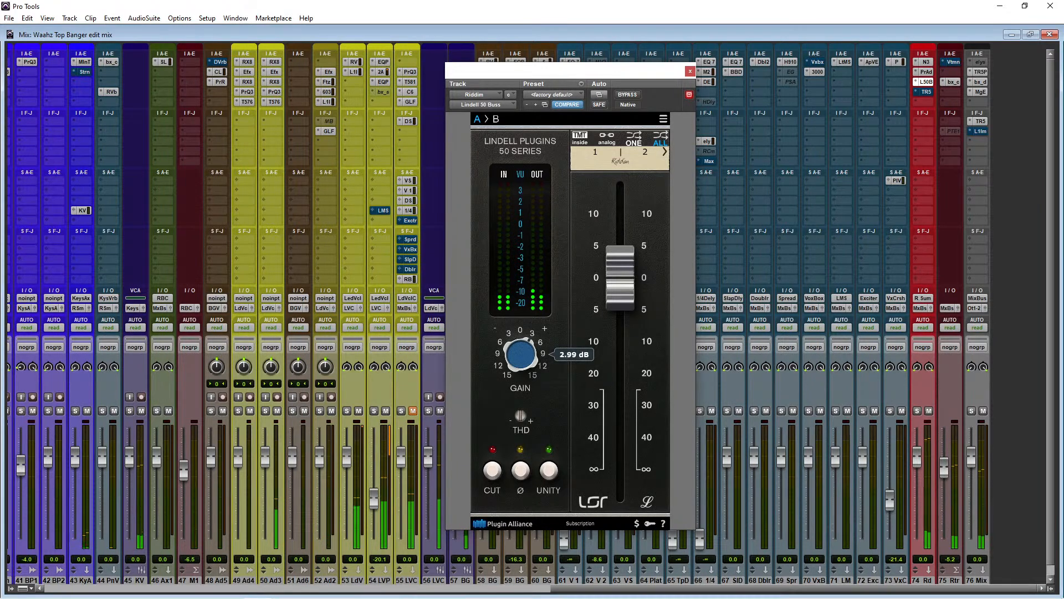
{"action": "left_click_drag", "start_coordinate": [627, 288], "coordinate": [628, 311]}
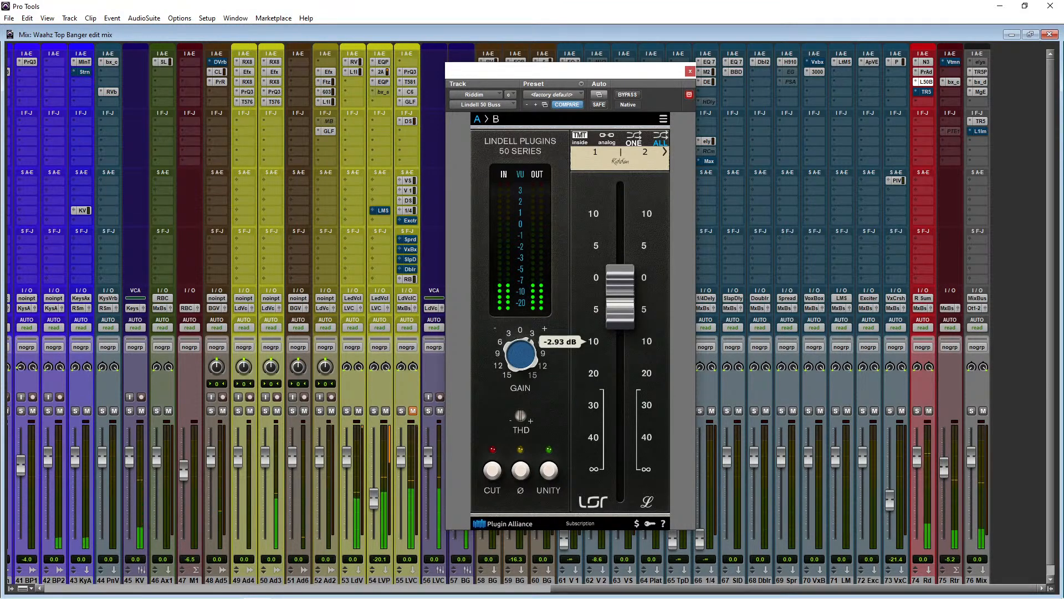
{"action": "left_click_drag", "start_coordinate": [621, 297], "coordinate": [620, 299]}
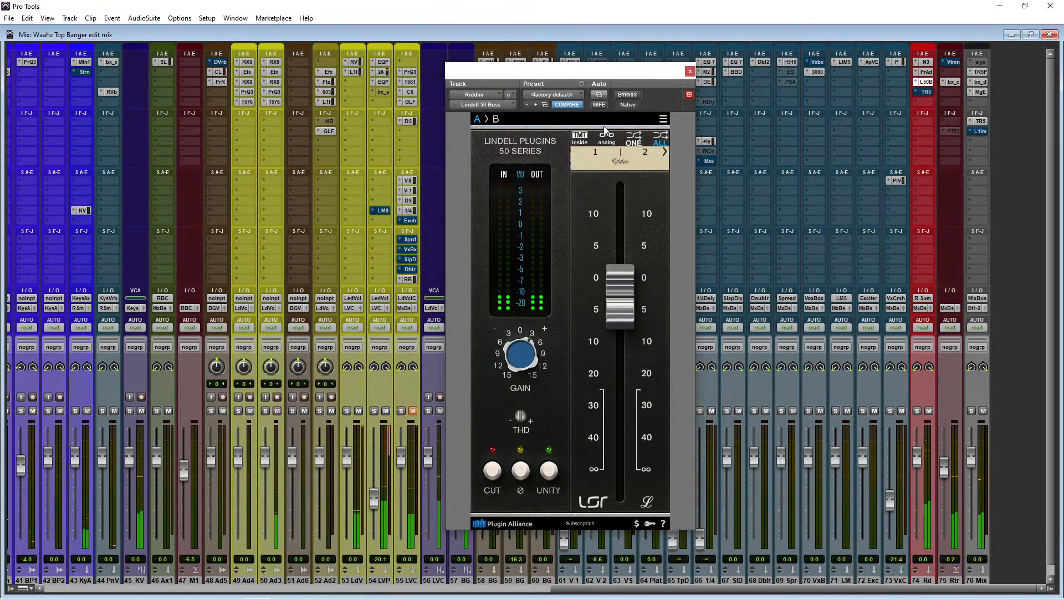
Toggle the bypass of the Riddim track's Lindell 50 Buss several times during playback to compare the sound
{"action": "left_click", "coordinate": [626, 95]}
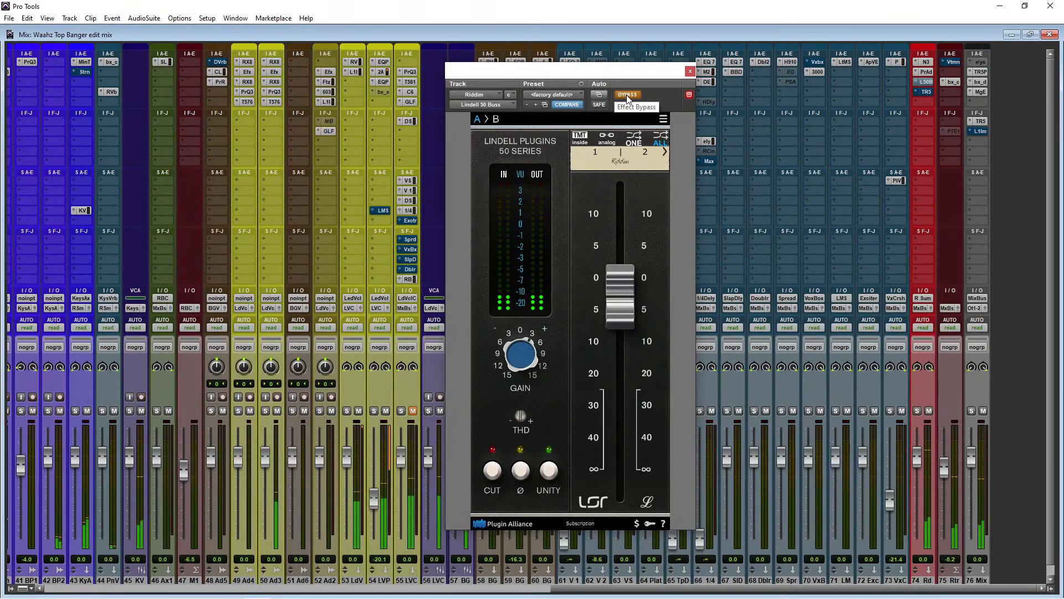
{"action": "left_click", "coordinate": [627, 95]}
{"action": "left_click_drag", "start_coordinate": [626, 75], "coordinate": [733, 62]}
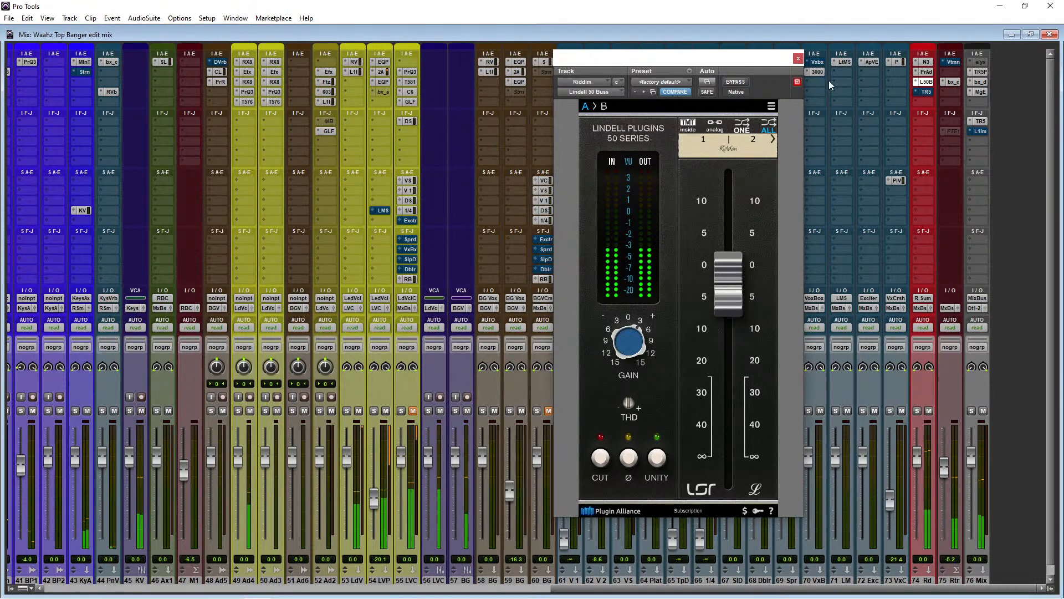
{"action": "left_click", "coordinate": [735, 82]}
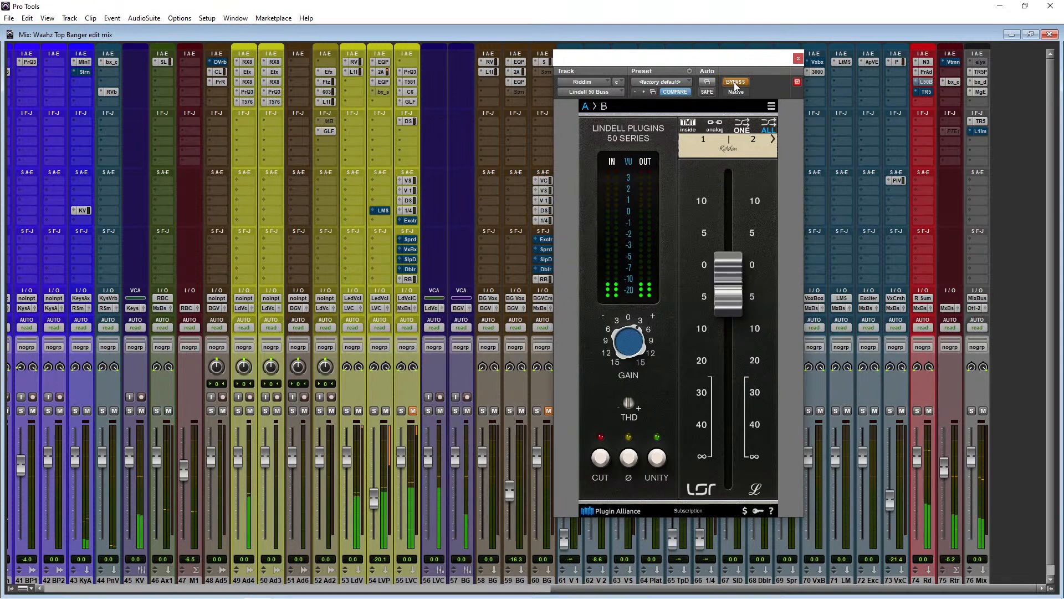
{"action": "left_click", "coordinate": [735, 82]}
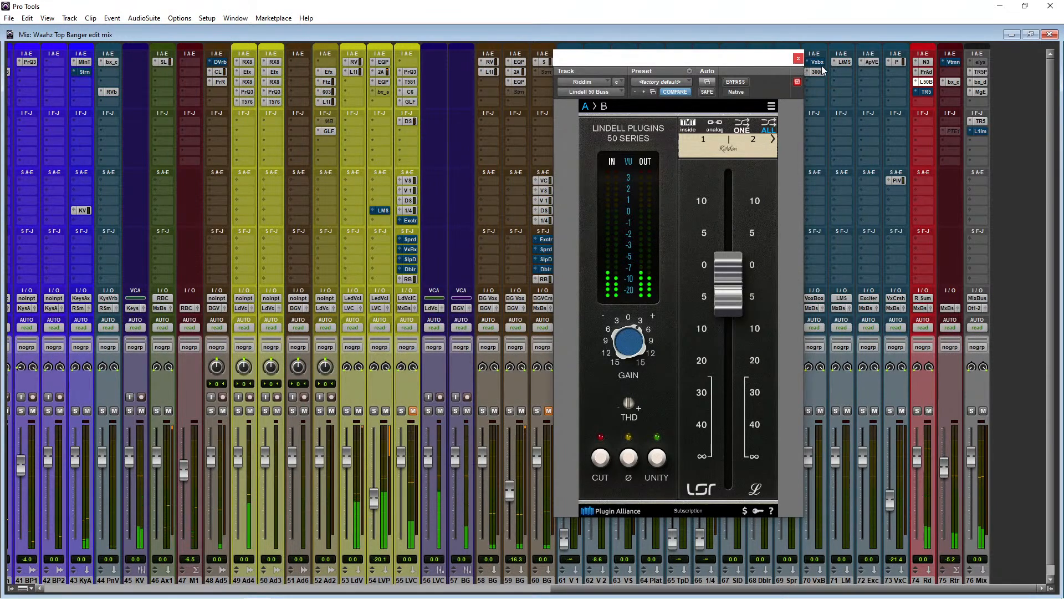
Move the Lindell 50 Buss down one insert slot on the Riddim track and insert the stereo Lindell 50 Channel above it
{"action": "left_click_drag", "start_coordinate": [929, 84], "coordinate": [927, 93]}
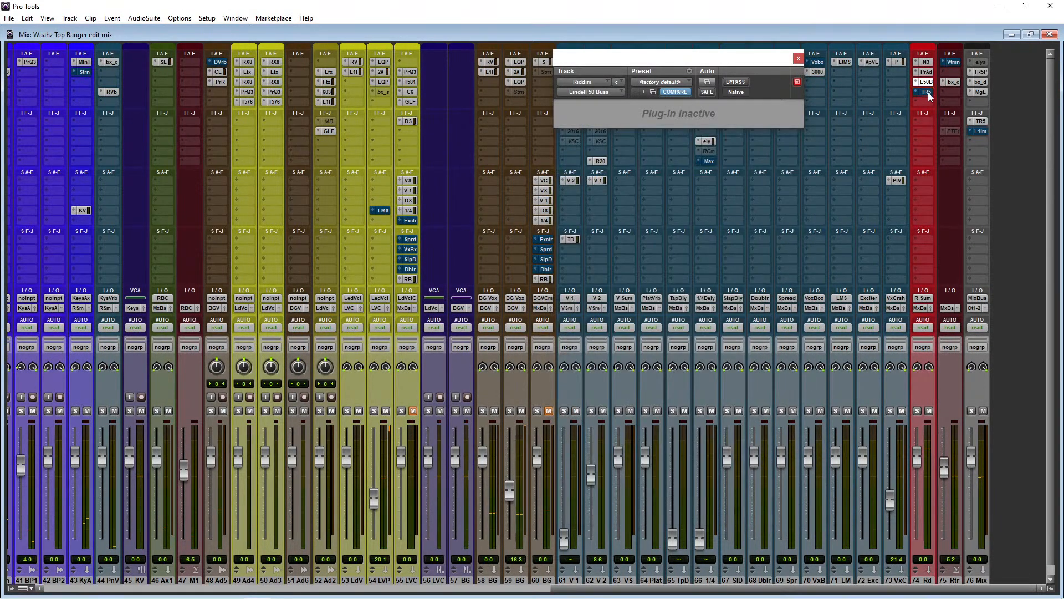
{"action": "left_click", "coordinate": [924, 84]}
{"action": "mouse_move", "coordinate": [967, 123]}
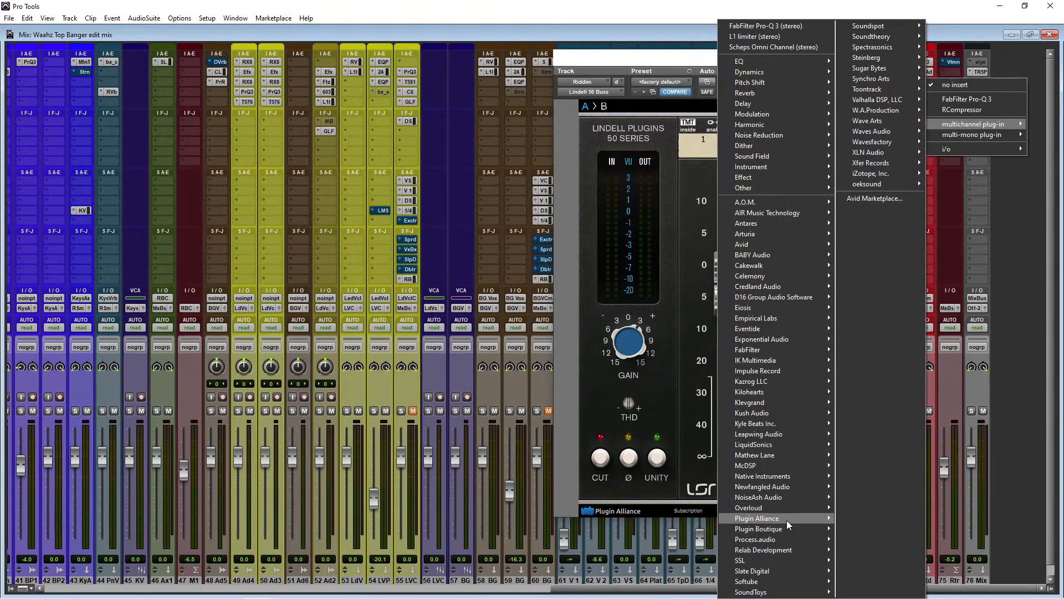
{"action": "mouse_move", "coordinate": [786, 520]}
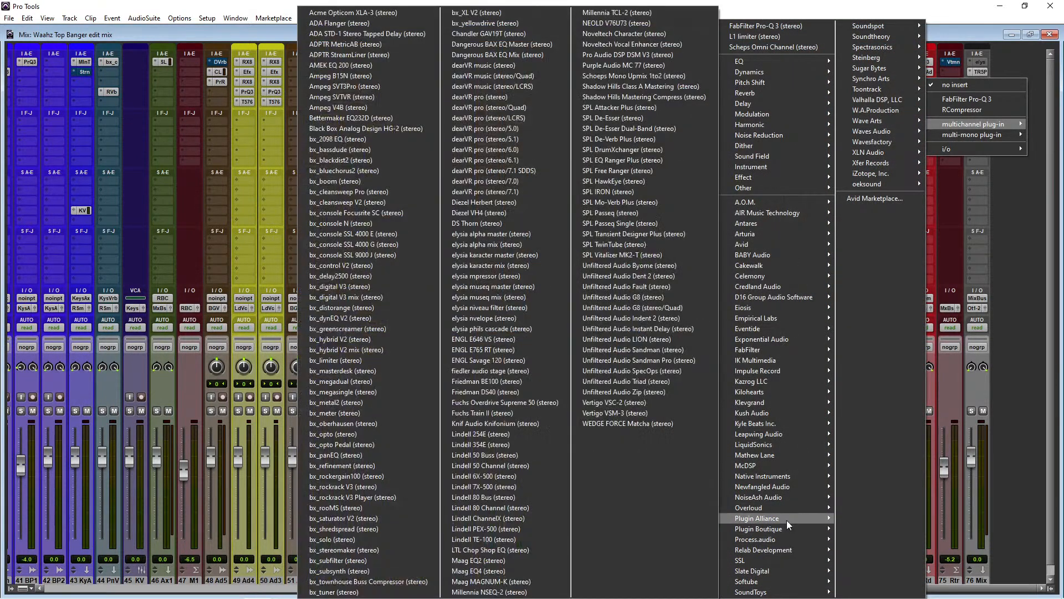
{"action": "left_click", "coordinate": [496, 459]}
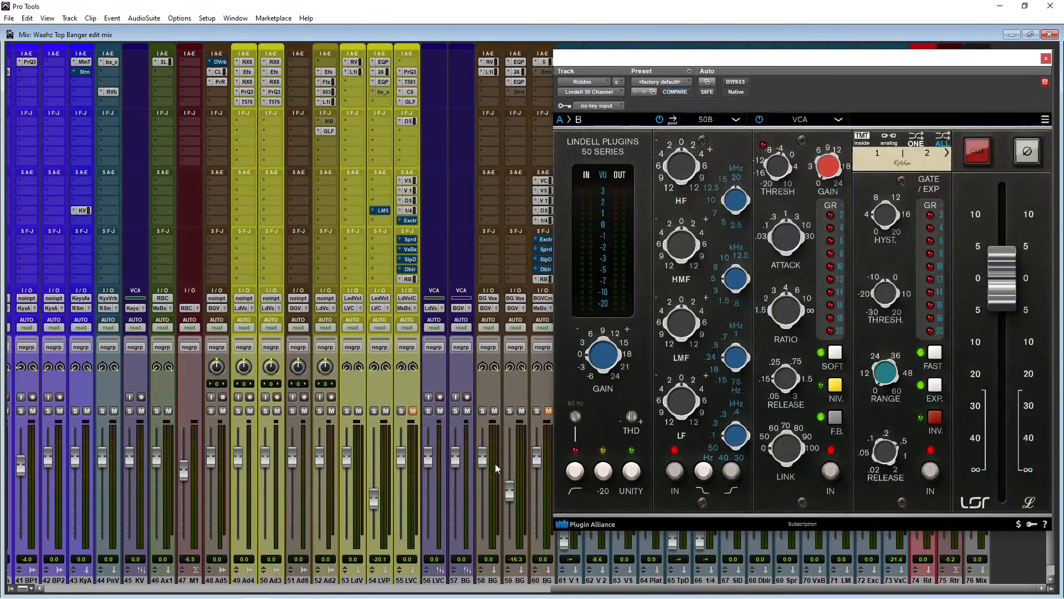
Switch off the Lindell 50 Channel's 50B equalizer section, keep the VCA compressor type and adjust the compressor's ratio
{"action": "left_click_drag", "start_coordinate": [826, 61], "coordinate": [580, 81]}
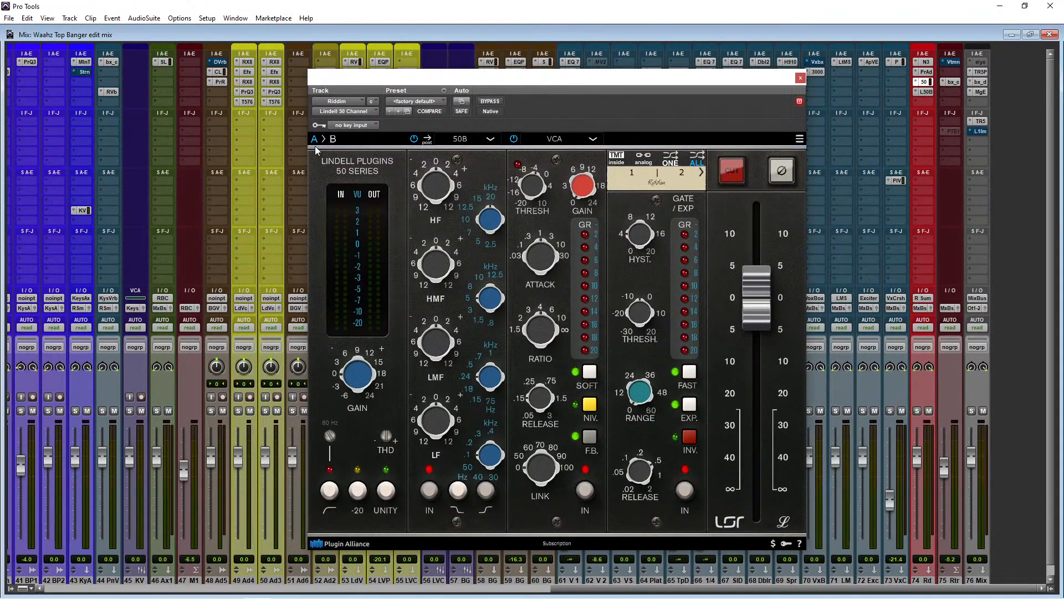
{"action": "left_click", "coordinate": [412, 141]}
{"action": "left_click", "coordinate": [593, 139]}
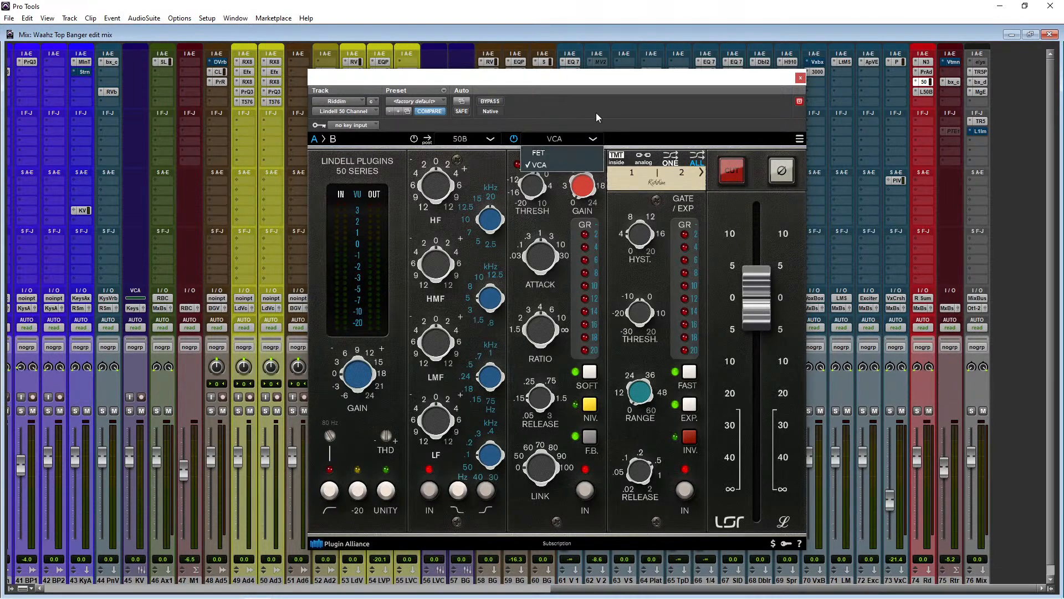
{"action": "left_click", "coordinate": [595, 142]}
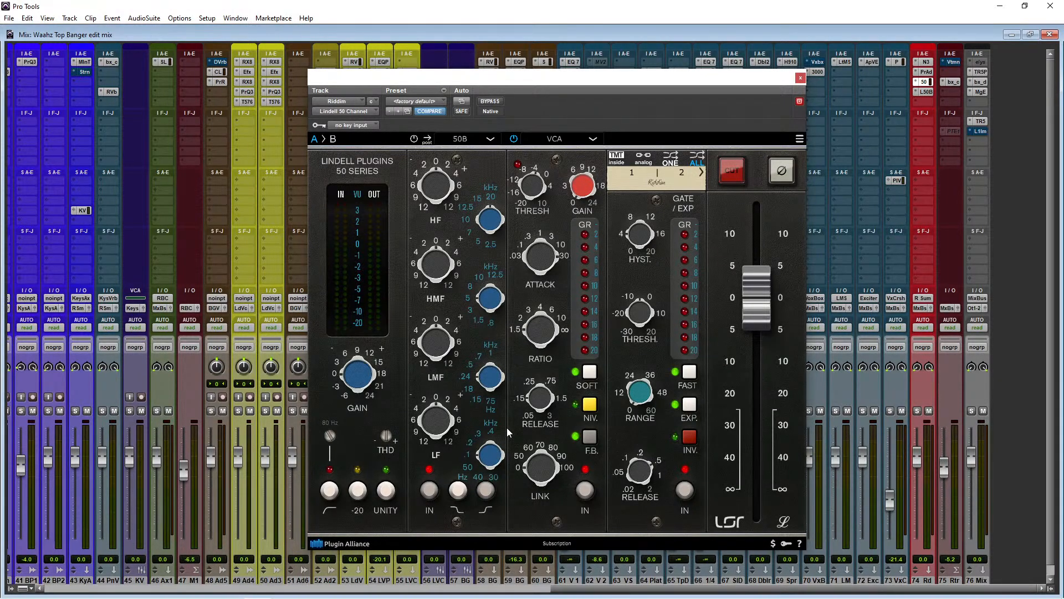
{"action": "left_click_drag", "start_coordinate": [548, 337], "coordinate": [554, 312]}
Adjust the threshold and gain of the Lindell 50 Channel's VCA compressor during playback and bypass the plug-in for comparison
{"action": "left_click_drag", "start_coordinate": [585, 81], "coordinate": [624, 81]}
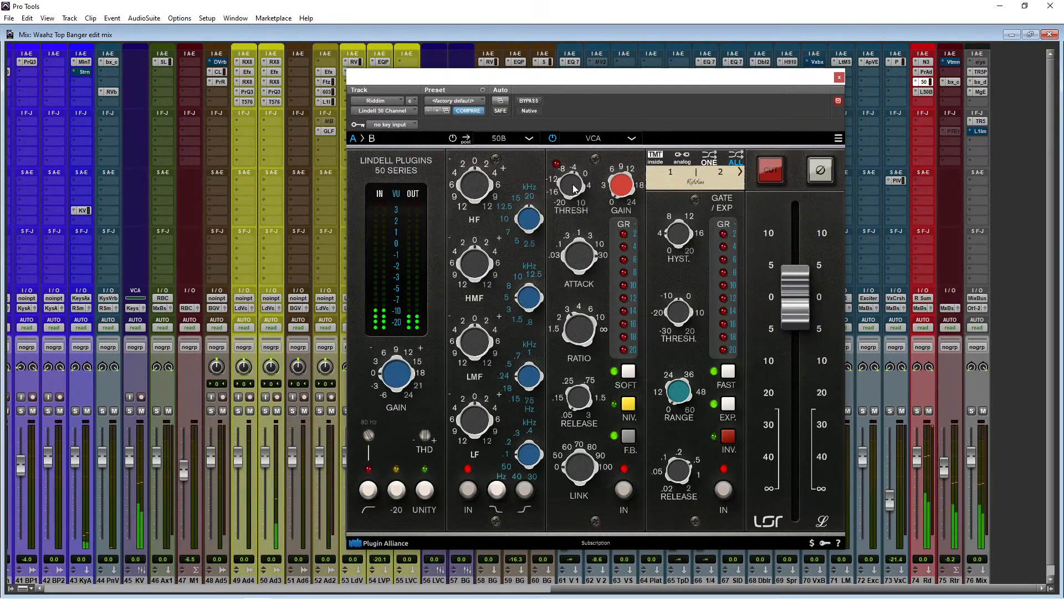
{"action": "mouse_move", "coordinate": [574, 189]}
{"action": "left_click_drag", "start_coordinate": [574, 189], "coordinate": [564, 198]}
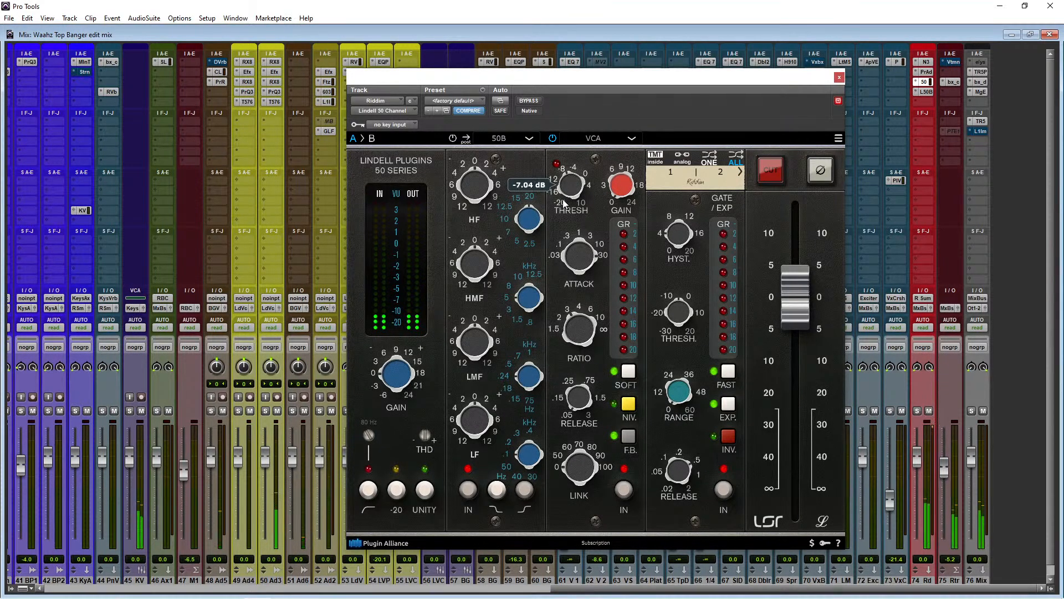
{"action": "left_click_drag", "start_coordinate": [564, 200], "coordinate": [564, 191]}
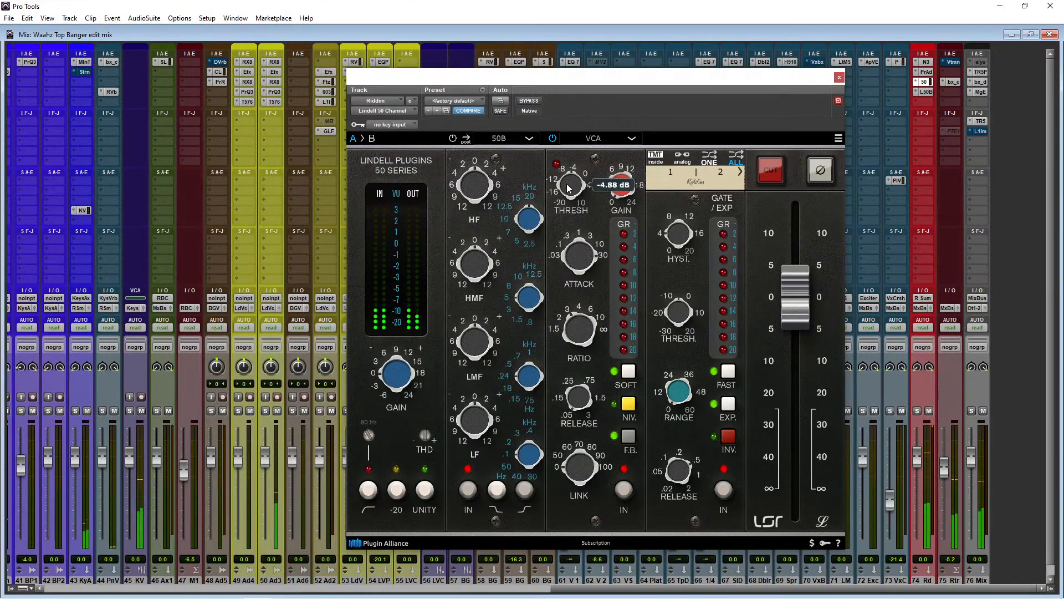
{"action": "left_click_drag", "start_coordinate": [620, 179], "coordinate": [622, 171]}
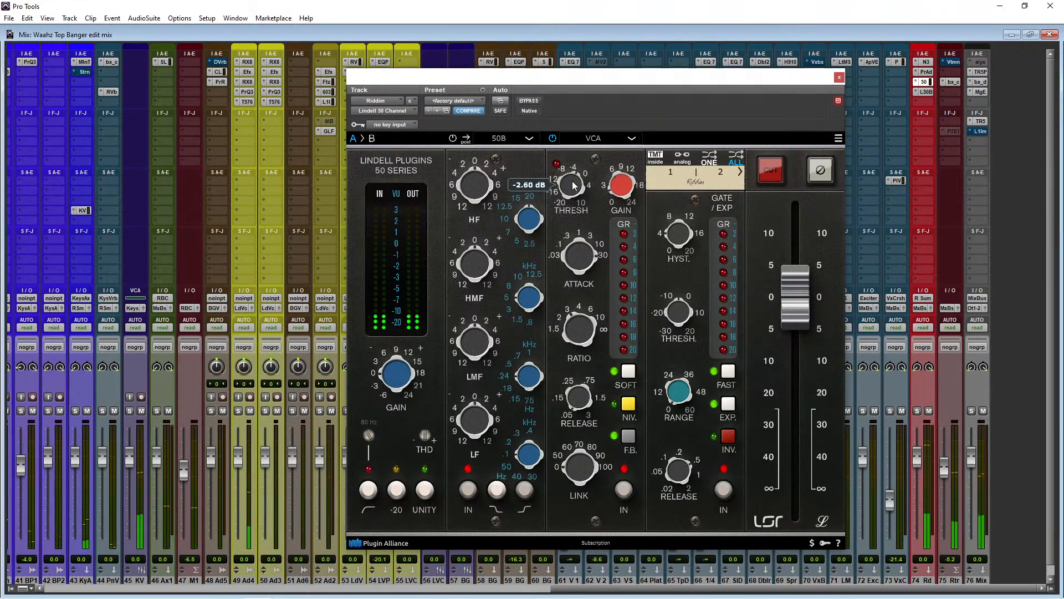
{"action": "left_click_drag", "start_coordinate": [574, 185], "coordinate": [573, 190]}
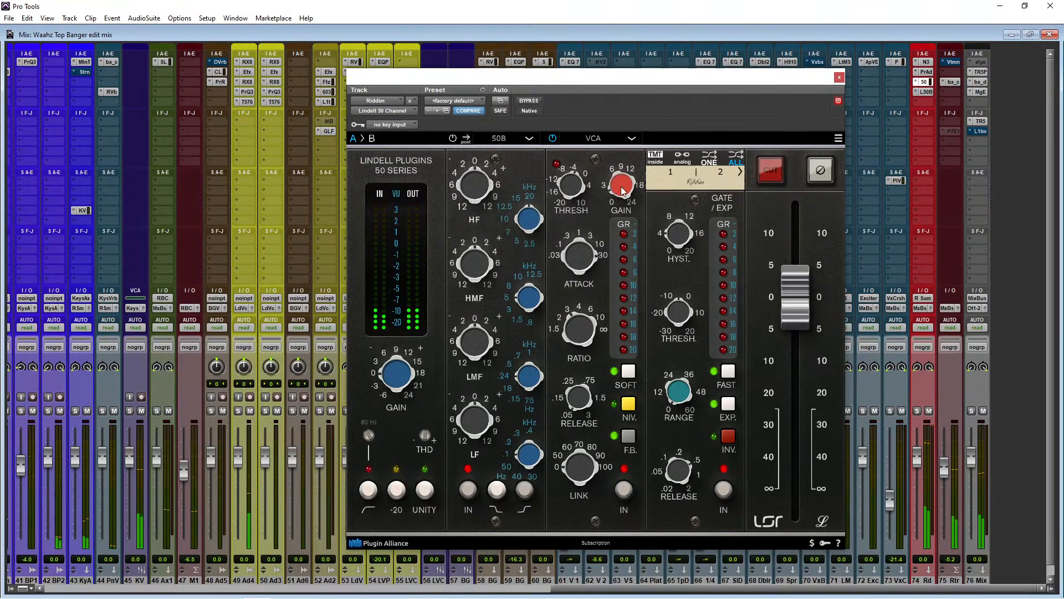
{"action": "mouse_move", "coordinate": [569, 189]}
{"action": "left_click", "coordinate": [530, 101]}
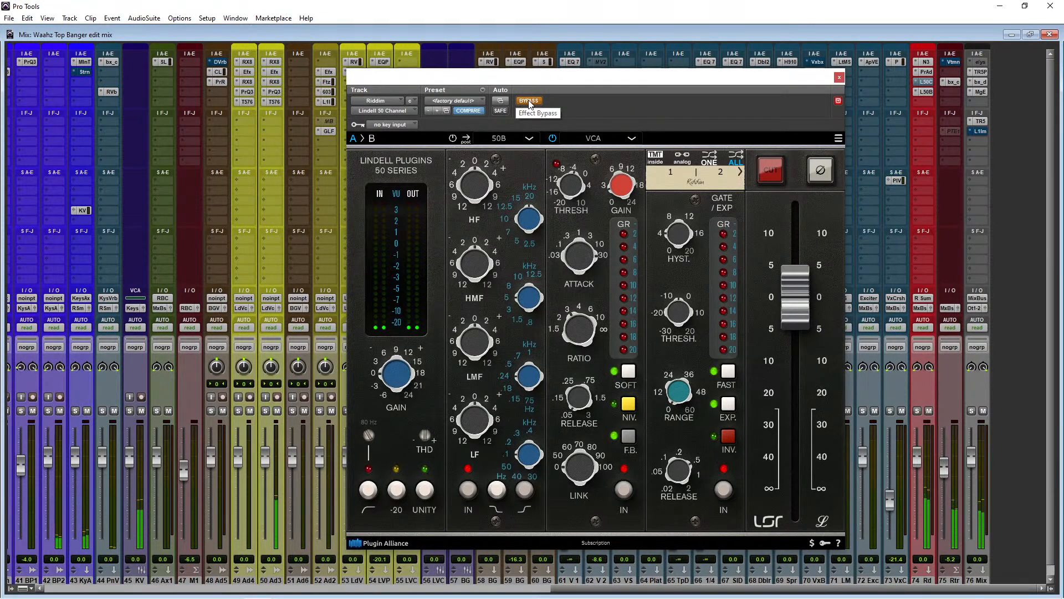
Compare the Riddim track with and without its Lindell 50 Channel and Lindell 50 Buss, leaving both active, and close the plug-in
{"action": "left_click", "coordinate": [529, 101]}
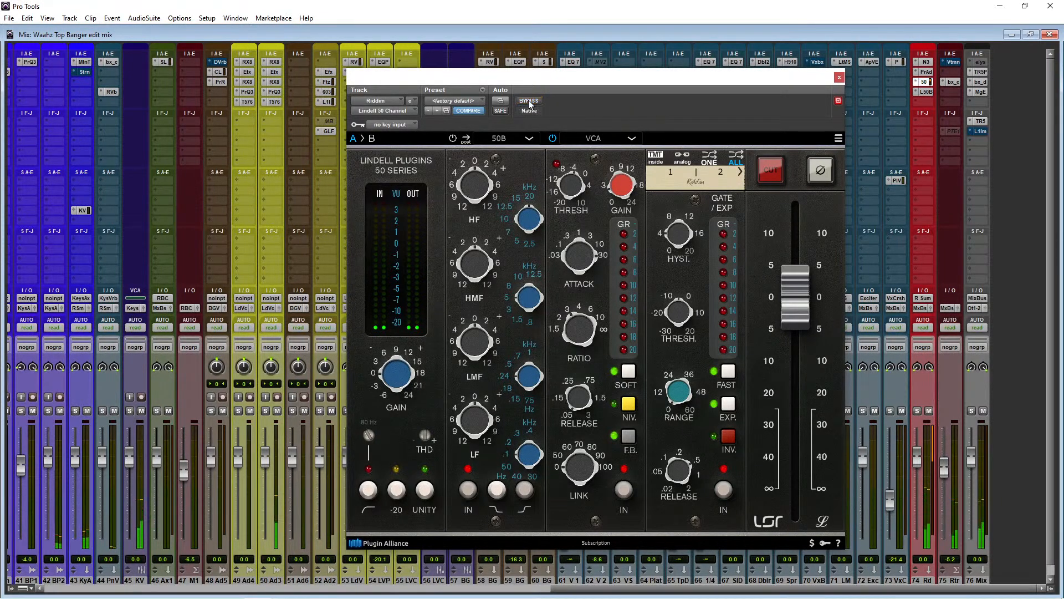
{"action": "left_click", "coordinate": [767, 166]}
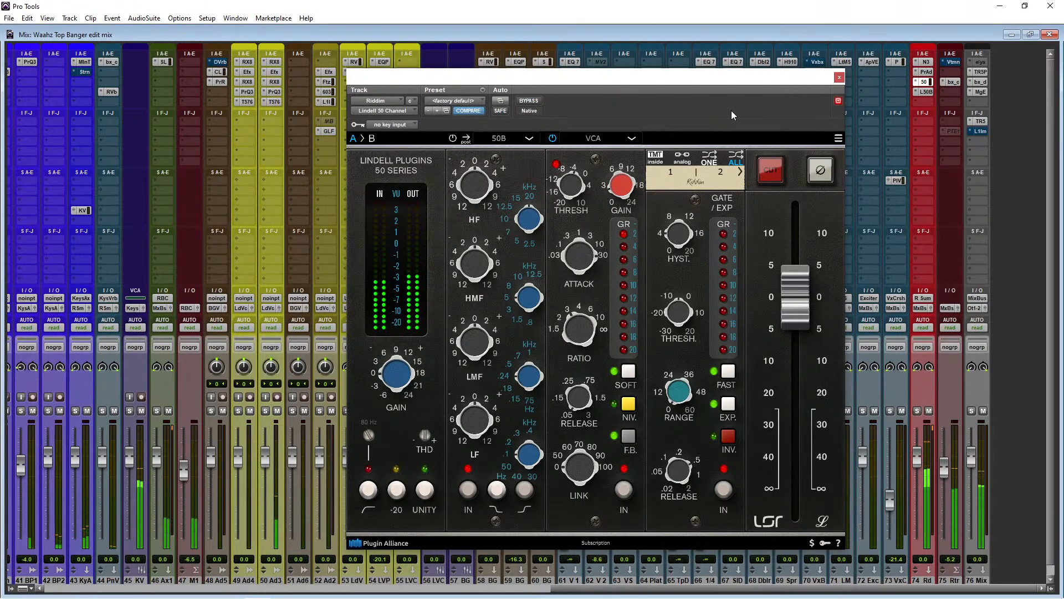
{"action": "left_click", "coordinate": [928, 93], "text": "ctrl"}
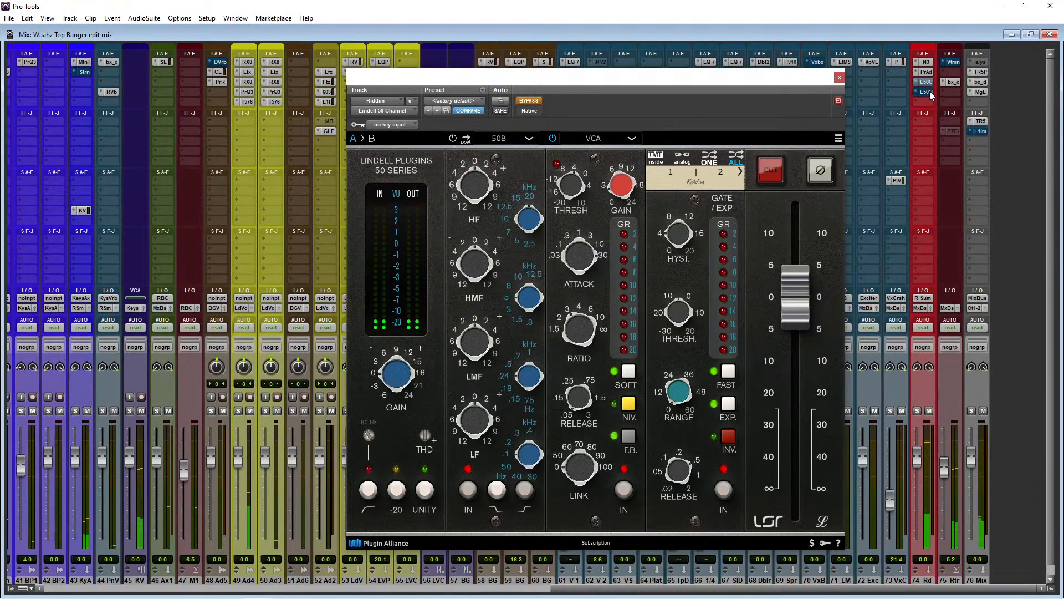
{"action": "left_click", "coordinate": [930, 88], "text": "ctrl"}
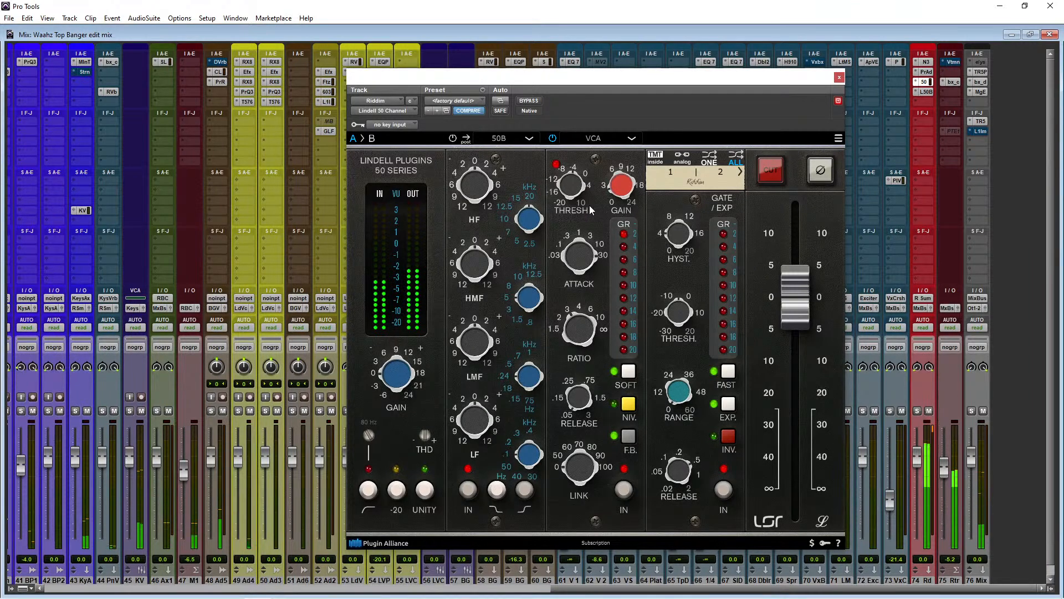
{"action": "left_click", "coordinate": [839, 77]}
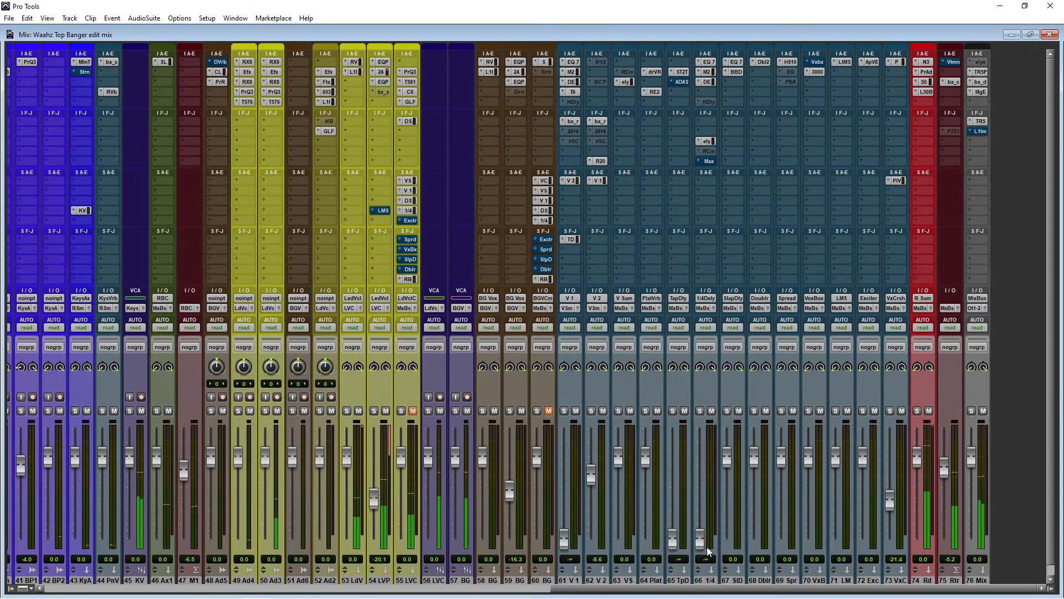
Check the TR5 Bus Compressor settings on the Mix track during playback and close the plug-in
{"action": "left_click", "coordinate": [980, 121]}
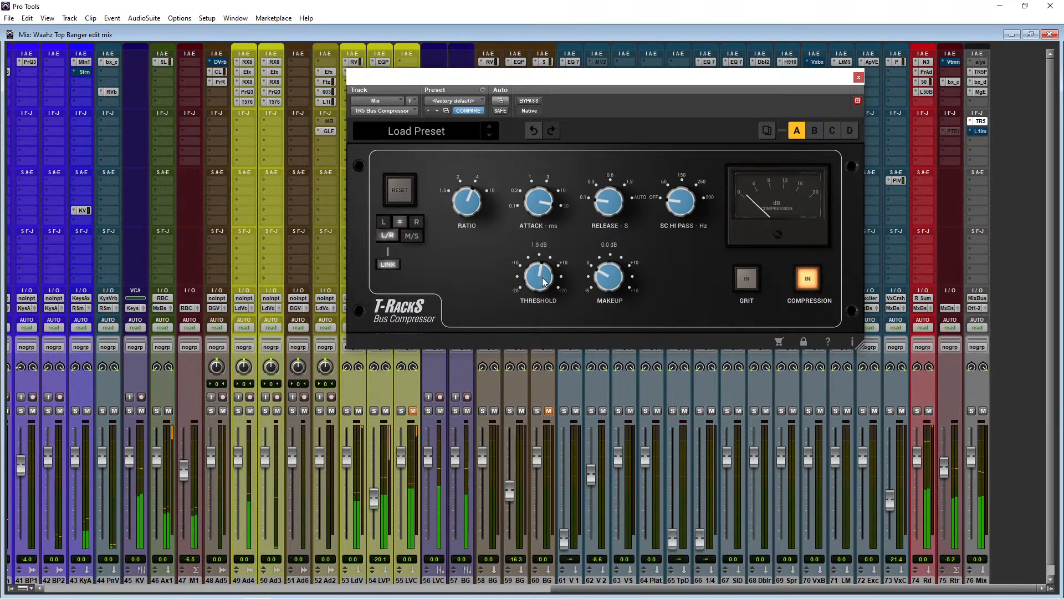
{"action": "left_click_drag", "start_coordinate": [588, 77], "coordinate": [581, 109]}
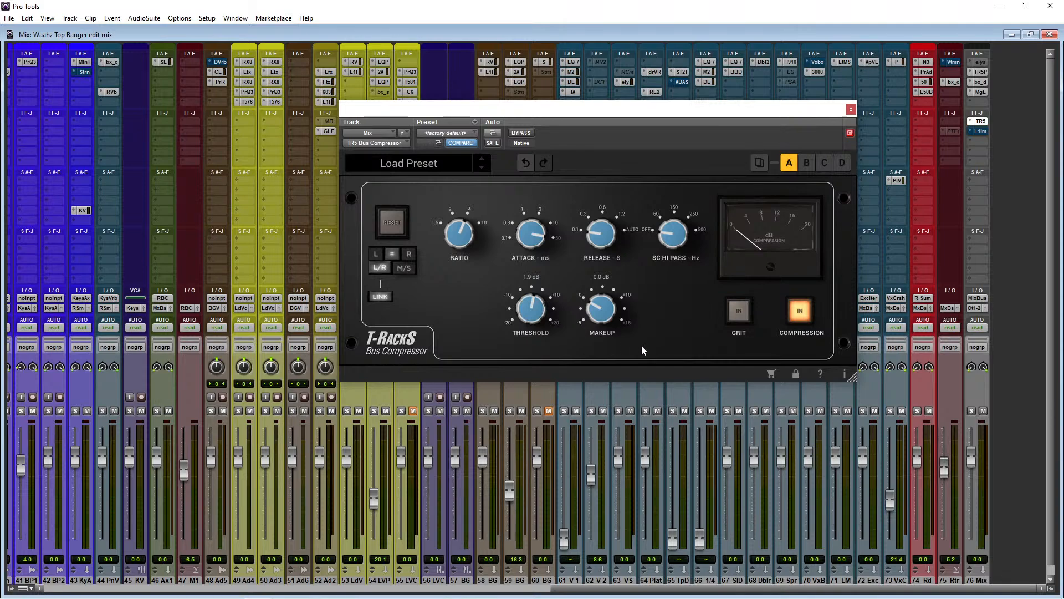
{"action": "left_click", "coordinate": [851, 110]}
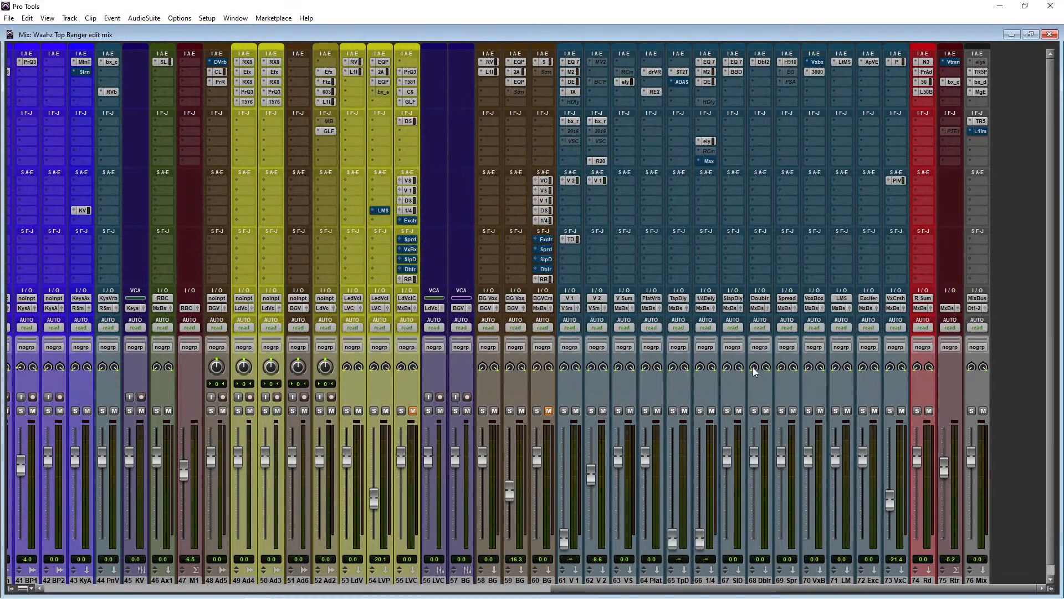
Activate the bypassed FabFilter Saturn on the Keys Aux track and change its distortion style to Gentle Saturation
{"action": "left_click_drag", "start_coordinate": [625, 585], "coordinate": [396, 582]}
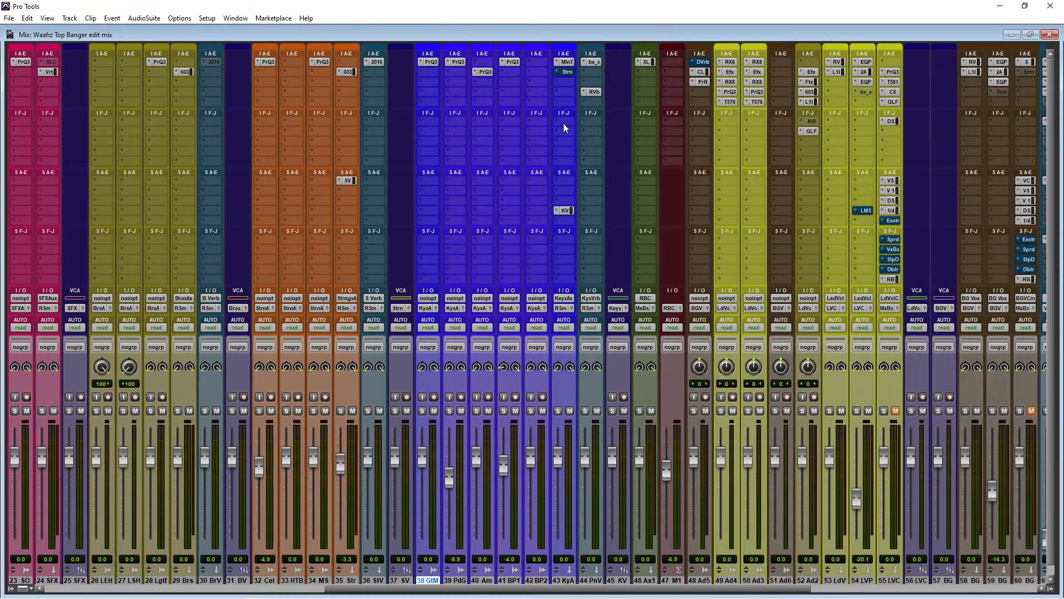
{"action": "left_click", "coordinate": [567, 75]}
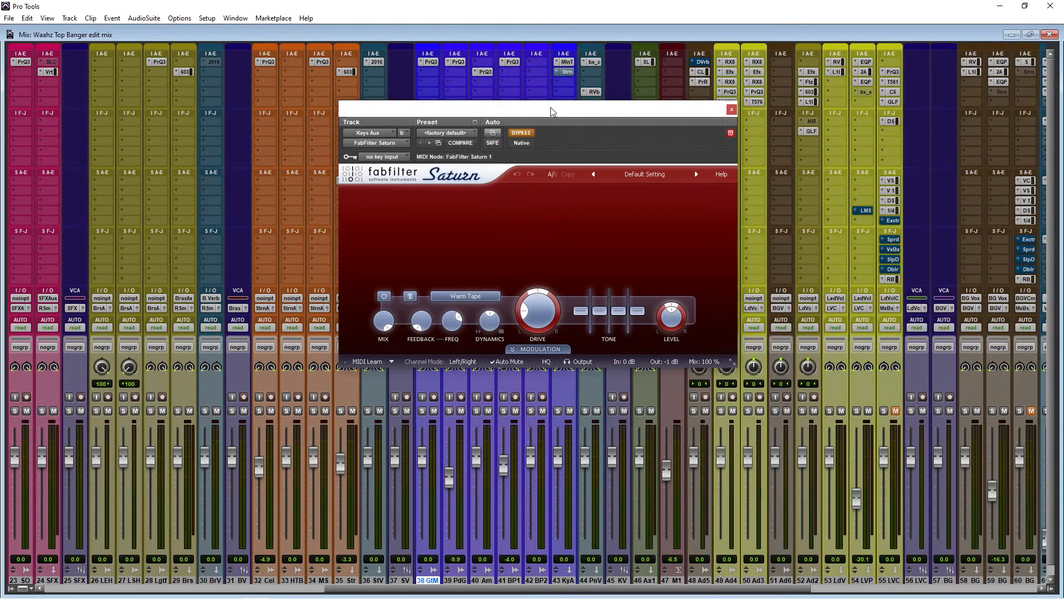
{"action": "left_click_drag", "start_coordinate": [551, 109], "coordinate": [473, 124]}
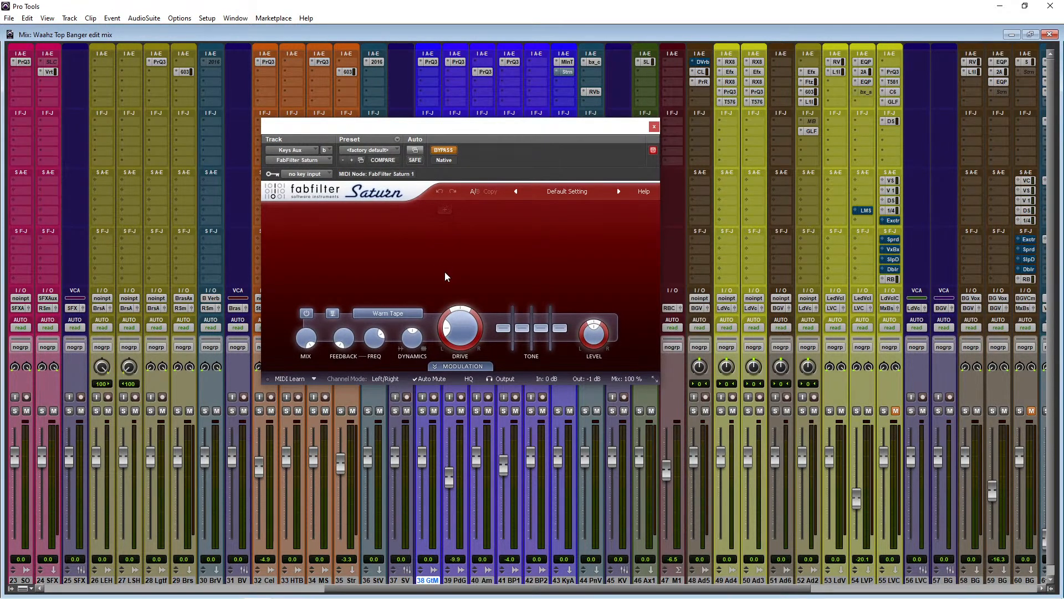
{"action": "left_click", "coordinate": [449, 152]}
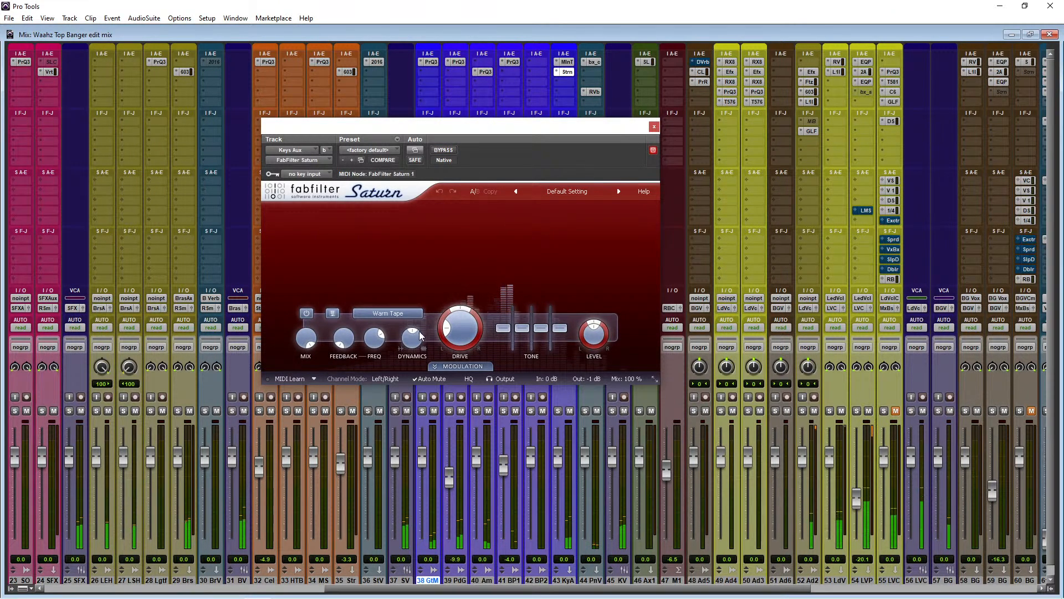
{"action": "left_click", "coordinate": [390, 320]}
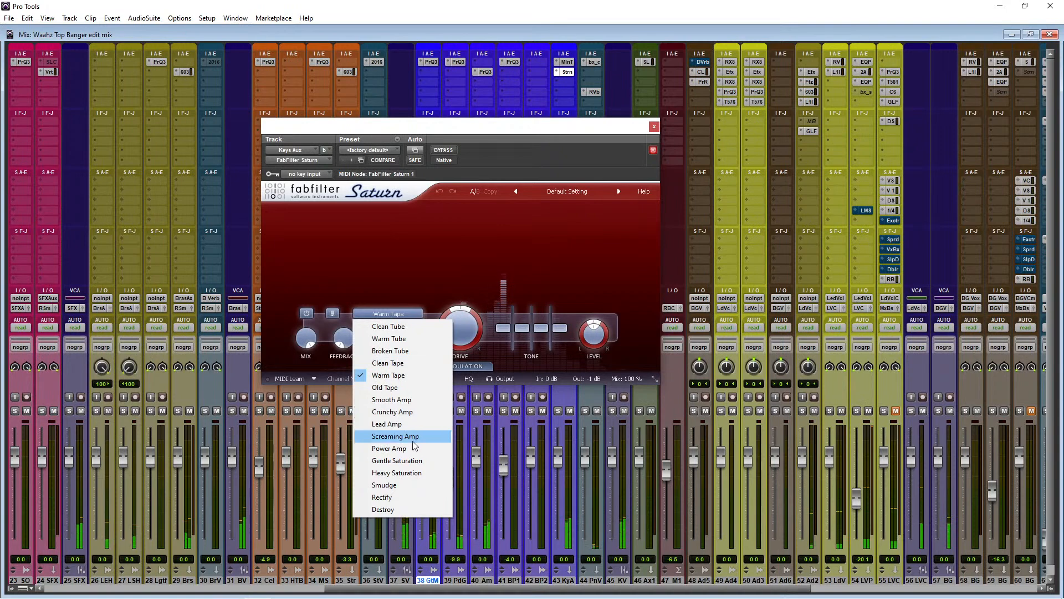
{"action": "left_click", "coordinate": [402, 462]}
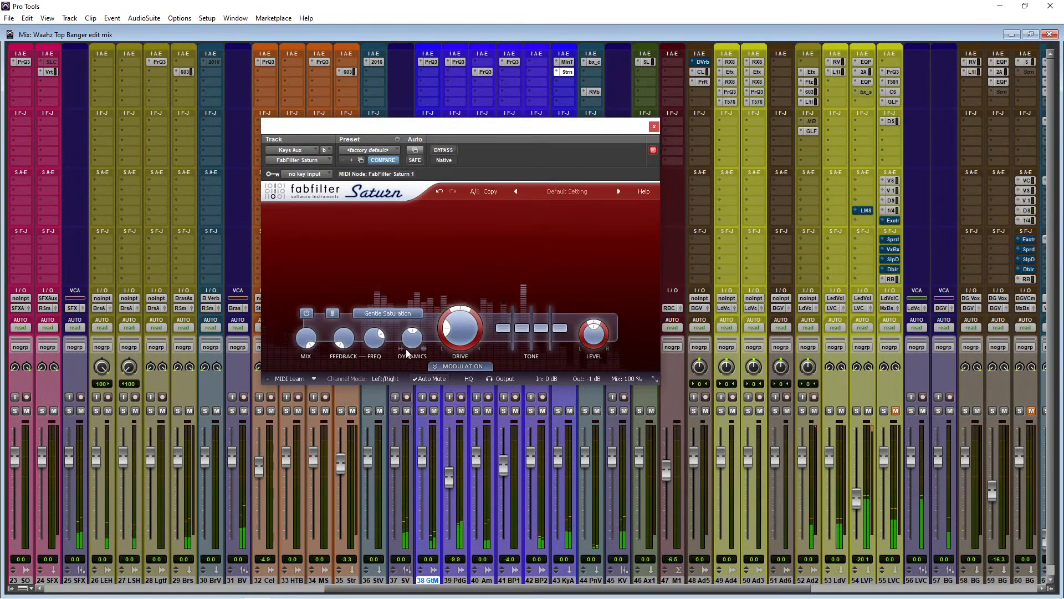
Check Saturn's dynamics and overall mix controls during playback, and inspect the FabFilter Pro-Q 3 curve on the Bass Phrase Hum1 track
{"action": "left_click_drag", "start_coordinate": [412, 332], "coordinate": [459, 334]}
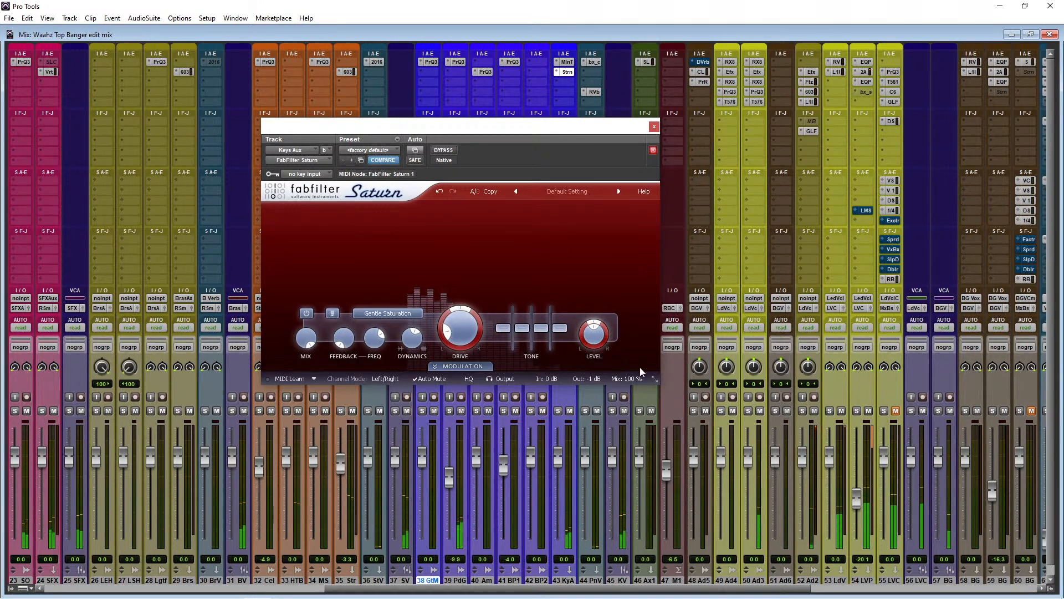
{"action": "mouse_move", "coordinate": [618, 380]}
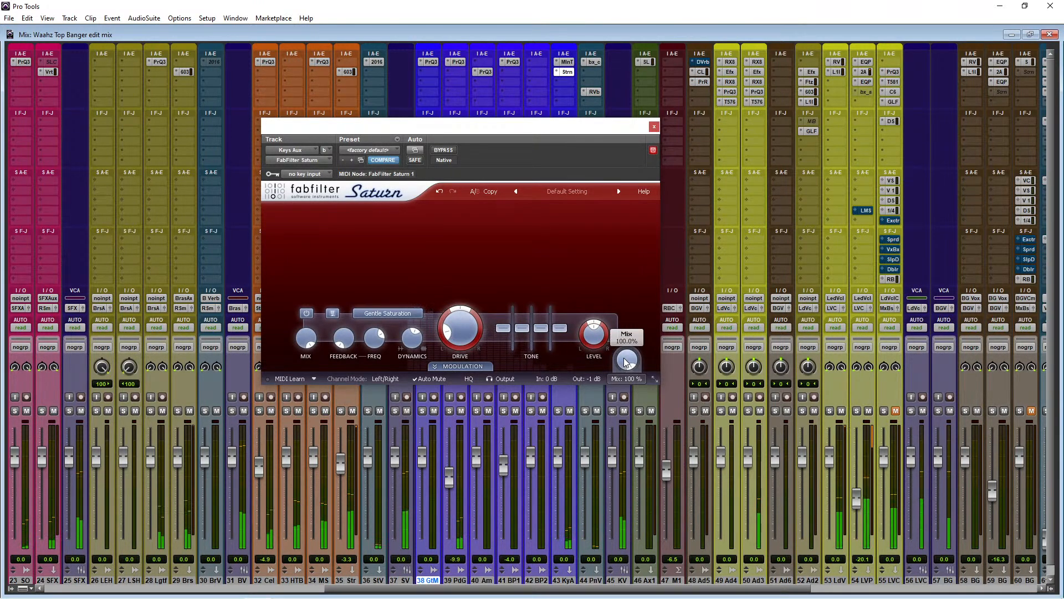
{"action": "mouse_move", "coordinate": [583, 379]}
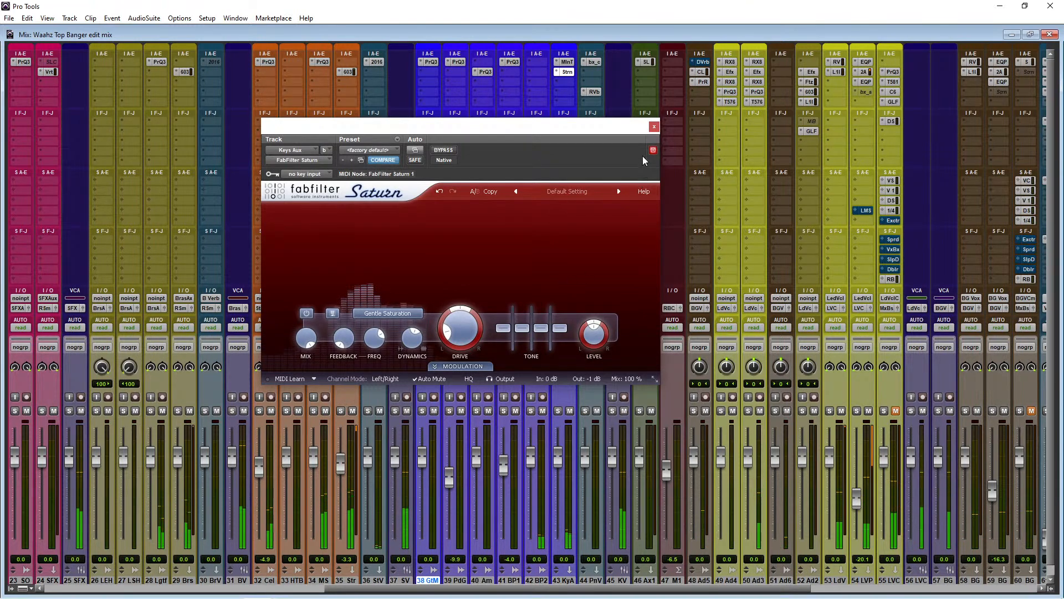
{"action": "left_click", "coordinate": [654, 126]}
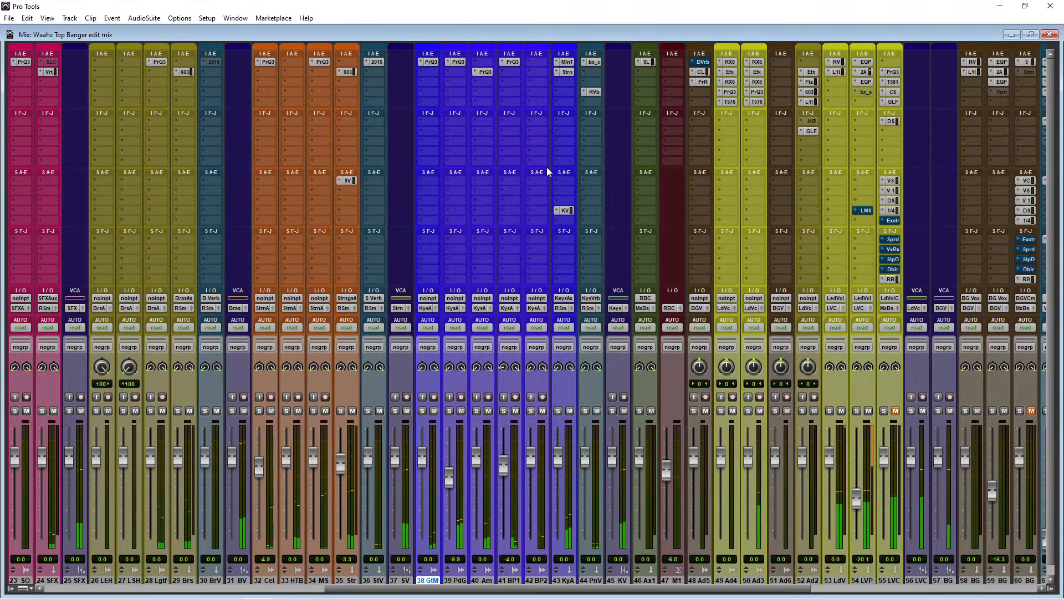
{"action": "left_click", "coordinate": [510, 62]}
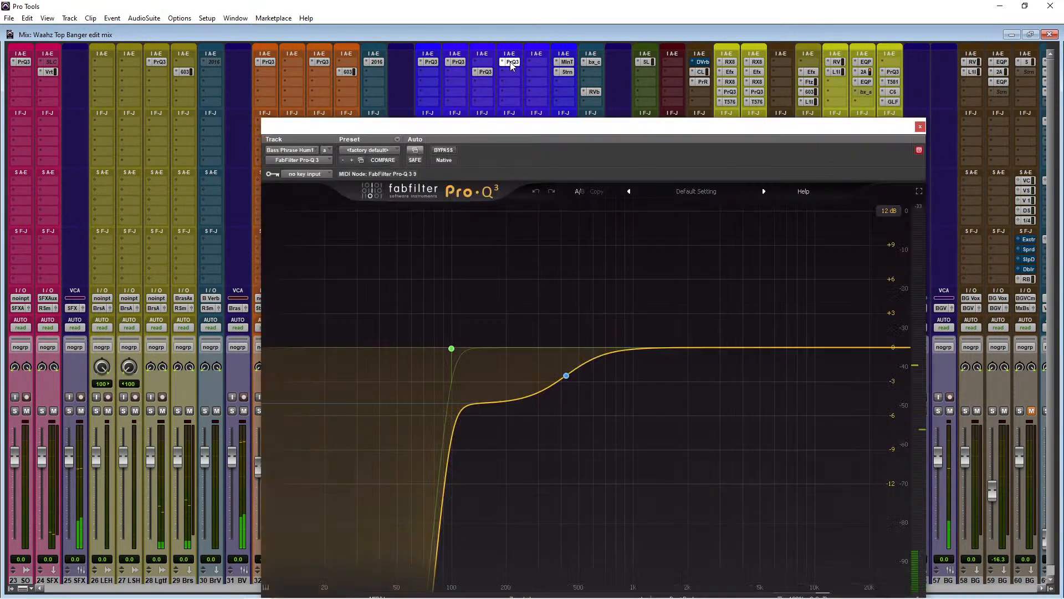
{"action": "left_click", "coordinate": [920, 127]}
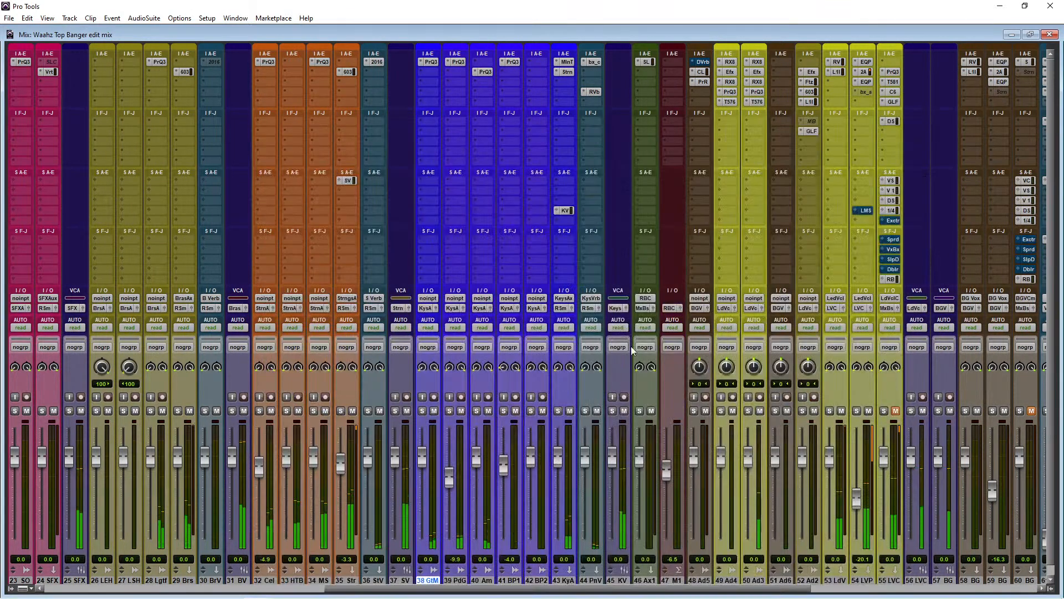
Lower the volume fader of track 14 to -1.7 dB during playback
{"action": "scroll", "coordinate": [666, 202], "scroll_direction": "down", "scroll_amount": 1}
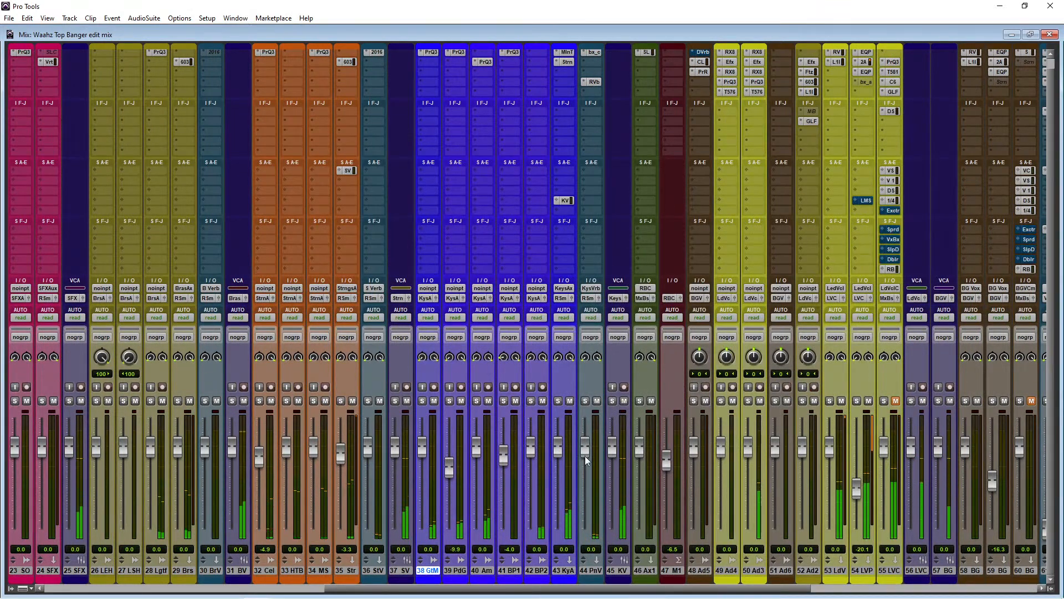
{"action": "left_click_drag", "start_coordinate": [579, 590], "coordinate": [655, 589]}
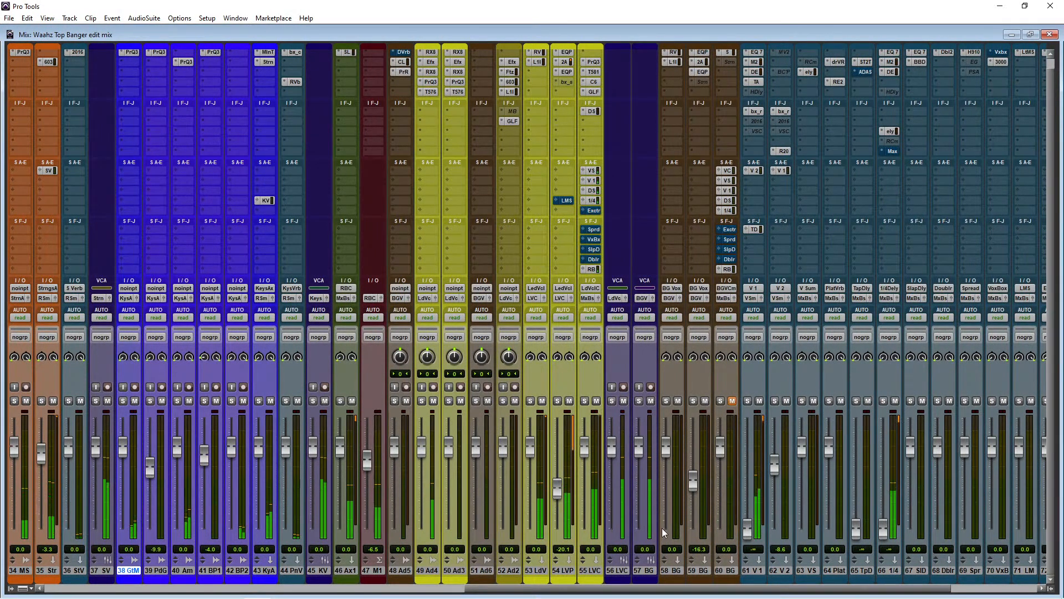
{"action": "left_click_drag", "start_coordinate": [579, 588], "coordinate": [217, 555]}
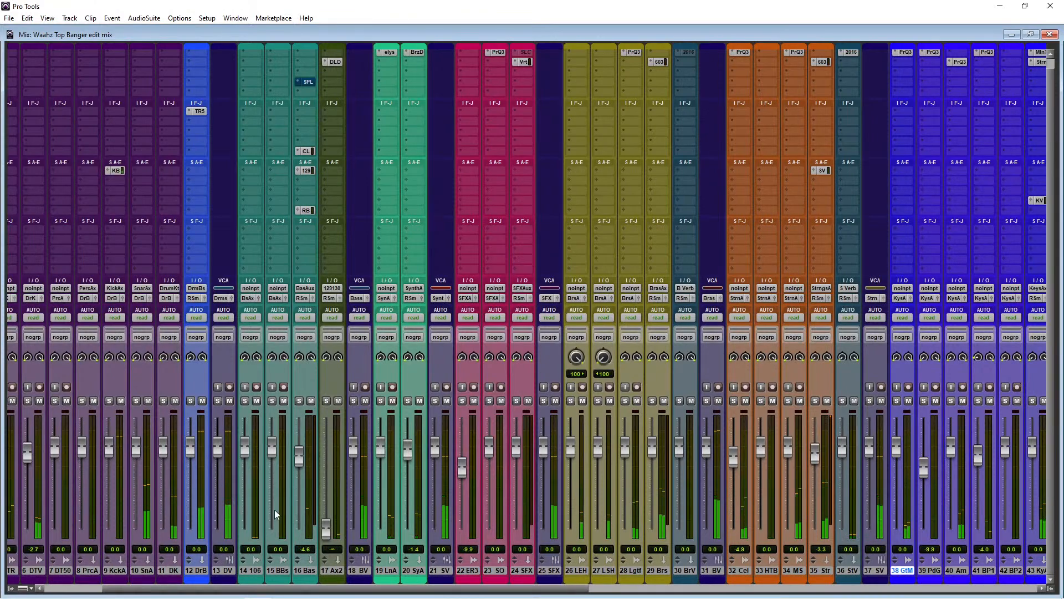
{"action": "left_click_drag", "start_coordinate": [250, 451], "coordinate": [248, 459]}
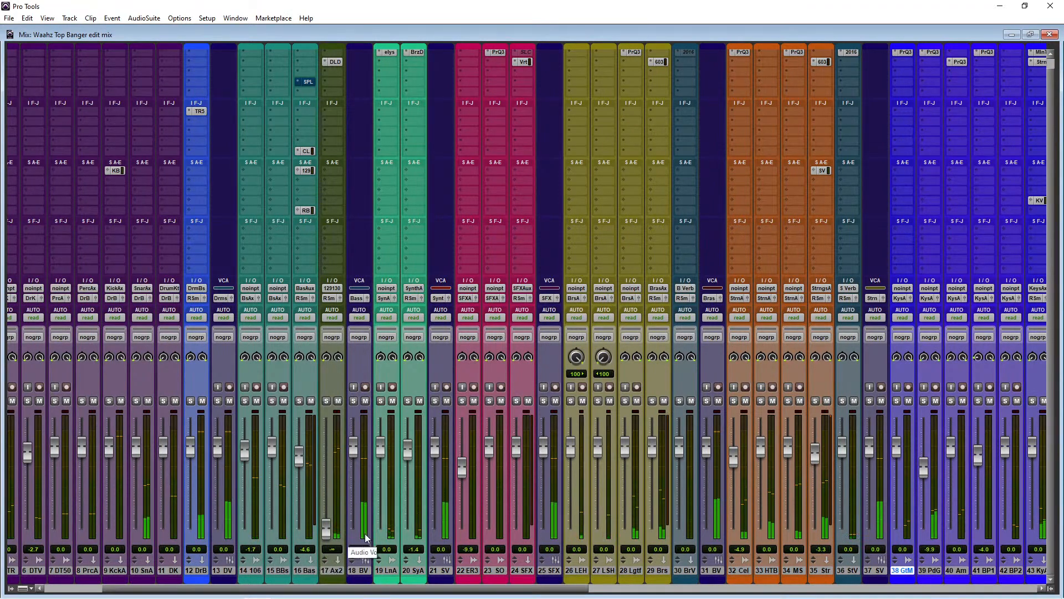
Replace the bypassed SPL insert on the Bass aux track with the multichannel W.A.Production Fundamental Bass plug-in
{"action": "scroll", "coordinate": [438, 221], "scroll_direction": "up", "scroll_amount": 1}
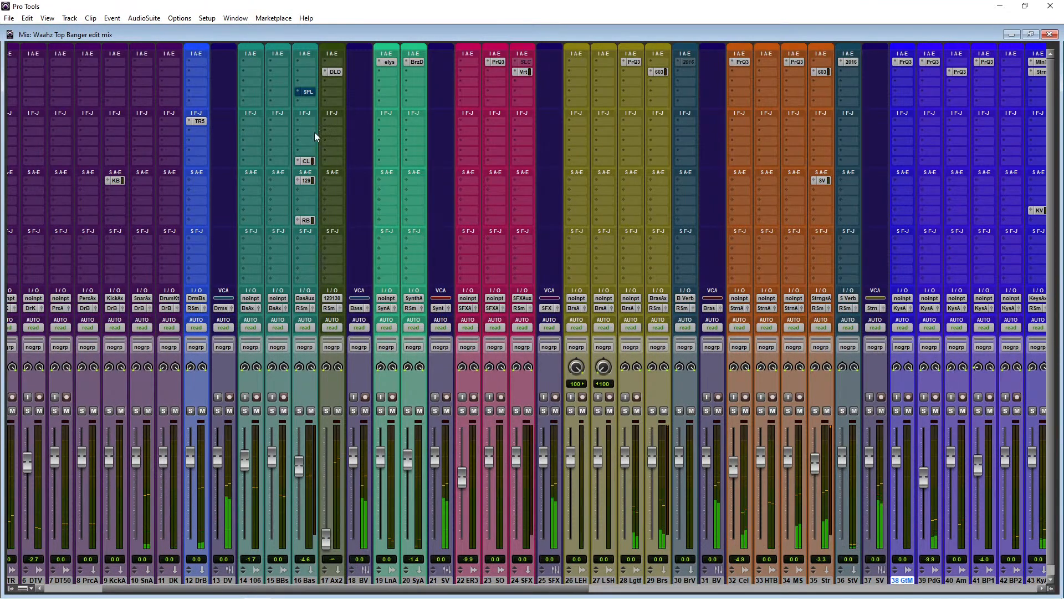
{"action": "left_click", "coordinate": [297, 93]}
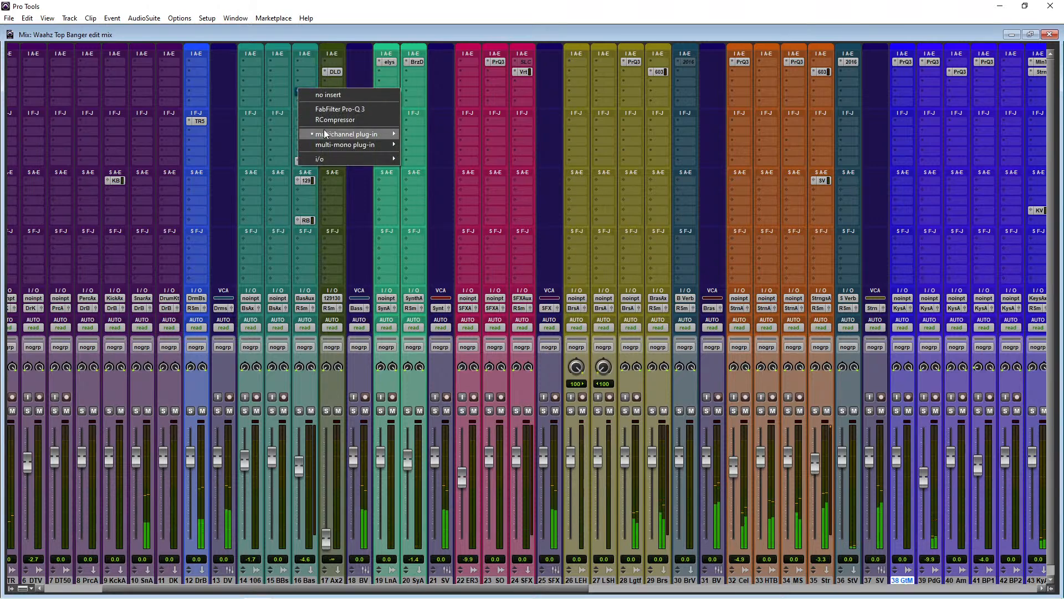
{"action": "mouse_move", "coordinate": [338, 134]}
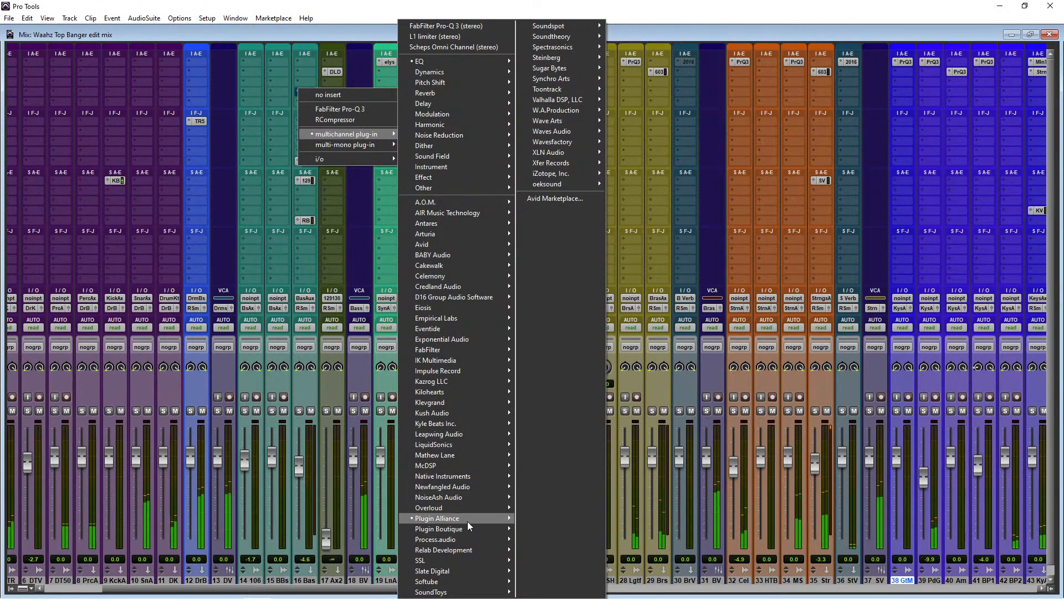
{"action": "mouse_move", "coordinate": [467, 520]}
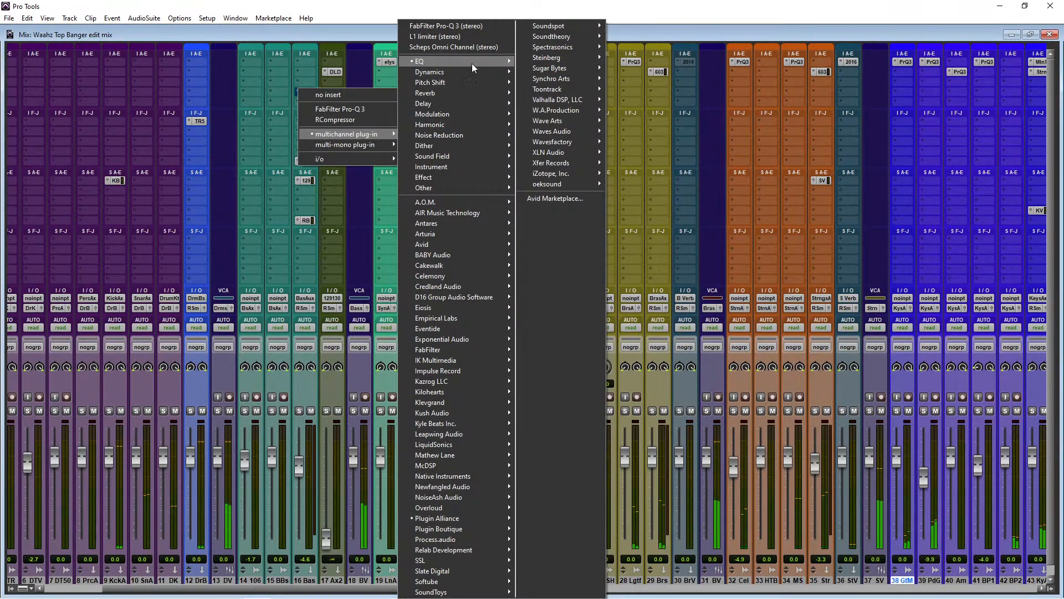
{"action": "mouse_move", "coordinate": [427, 75]}
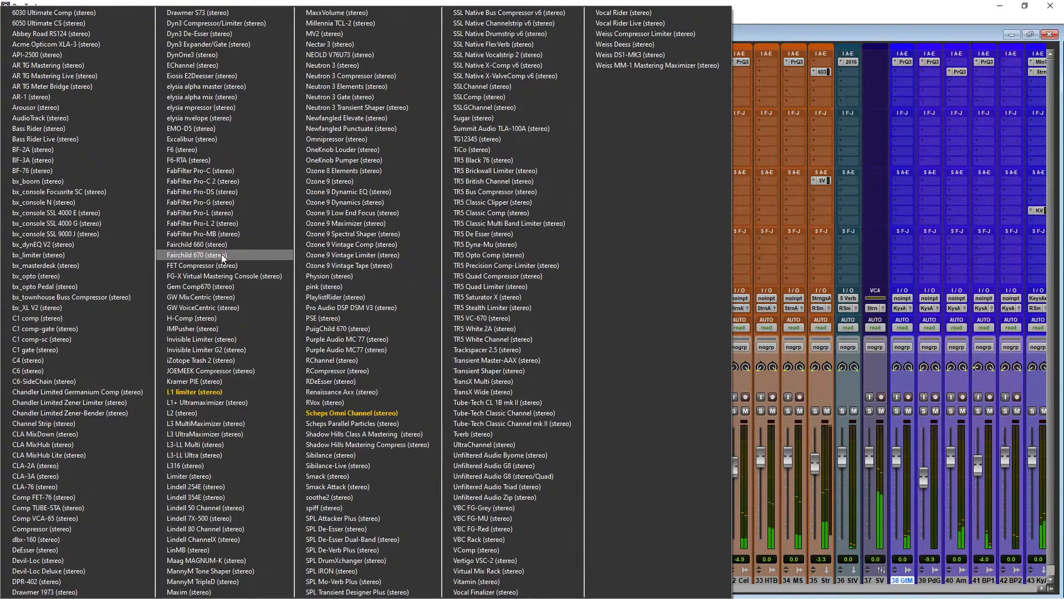
{"action": "key", "text": "Escape"}
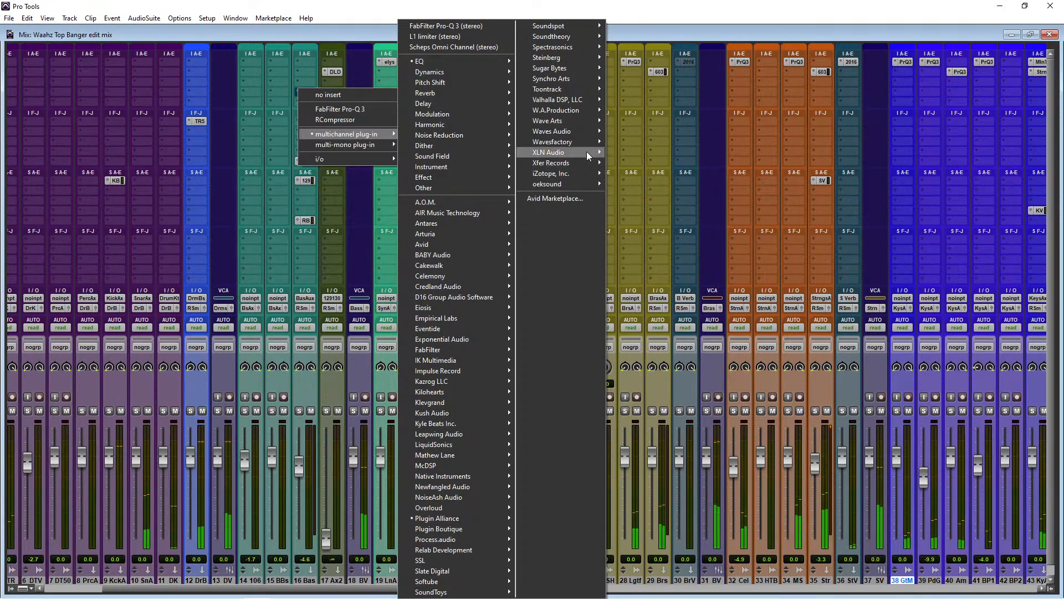
{"action": "mouse_move", "coordinate": [587, 143]}
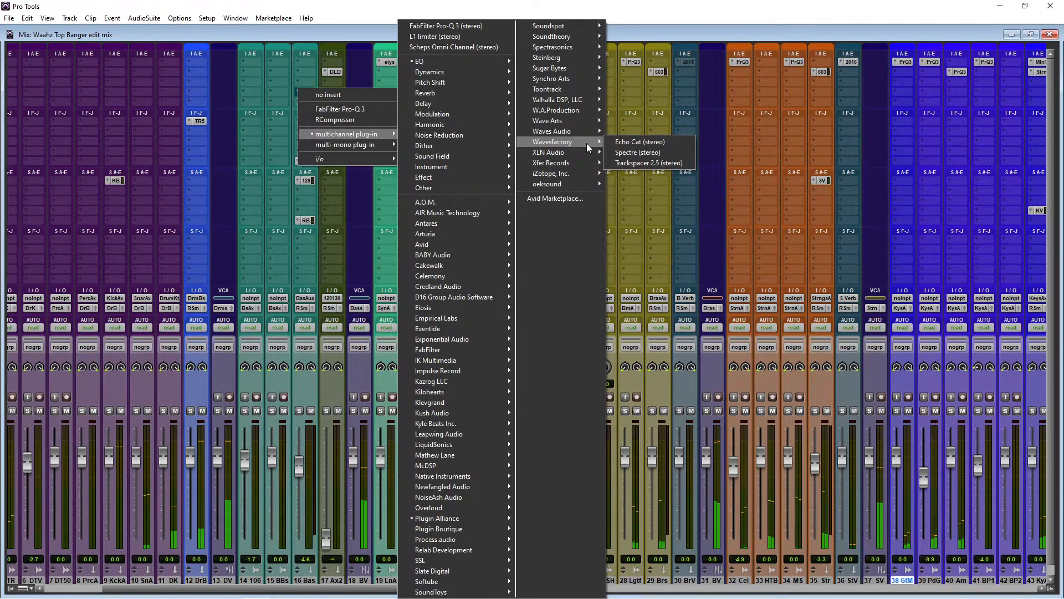
{"action": "left_click", "coordinate": [640, 109]}
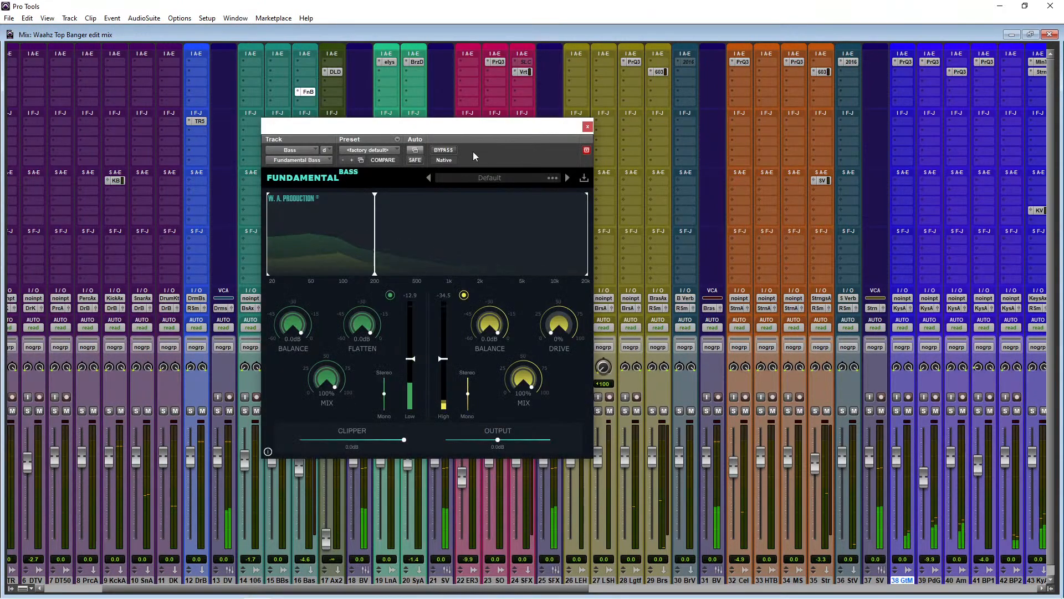
{"action": "left_click_drag", "start_coordinate": [434, 125], "coordinate": [534, 125]}
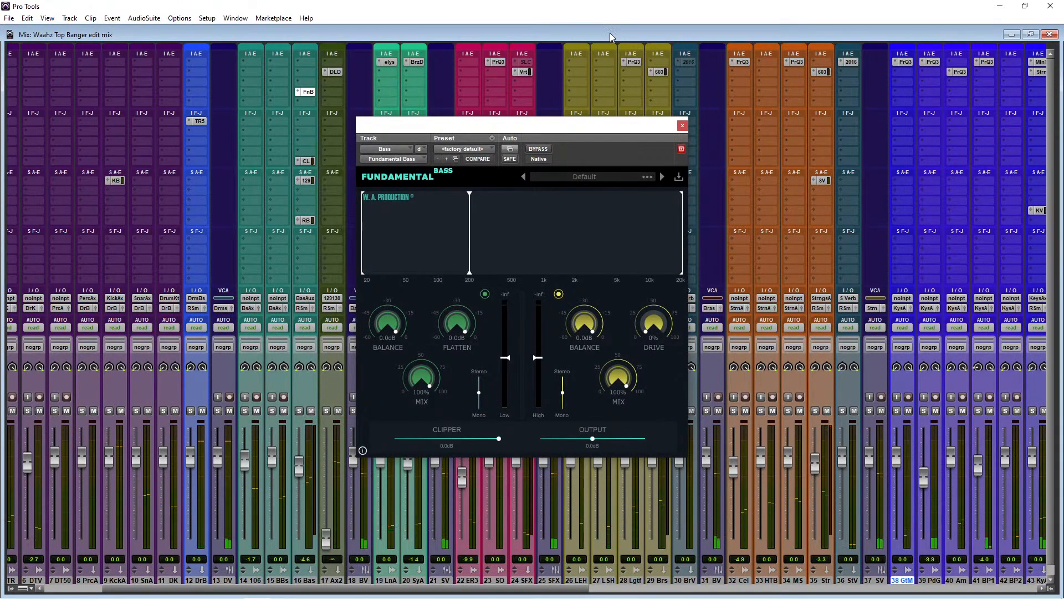
Start playback just before the first bass clip on track 14, at about 0:37 in the Edit window
{"action": "left_click_drag", "start_coordinate": [582, 589], "coordinate": [770, 589]}
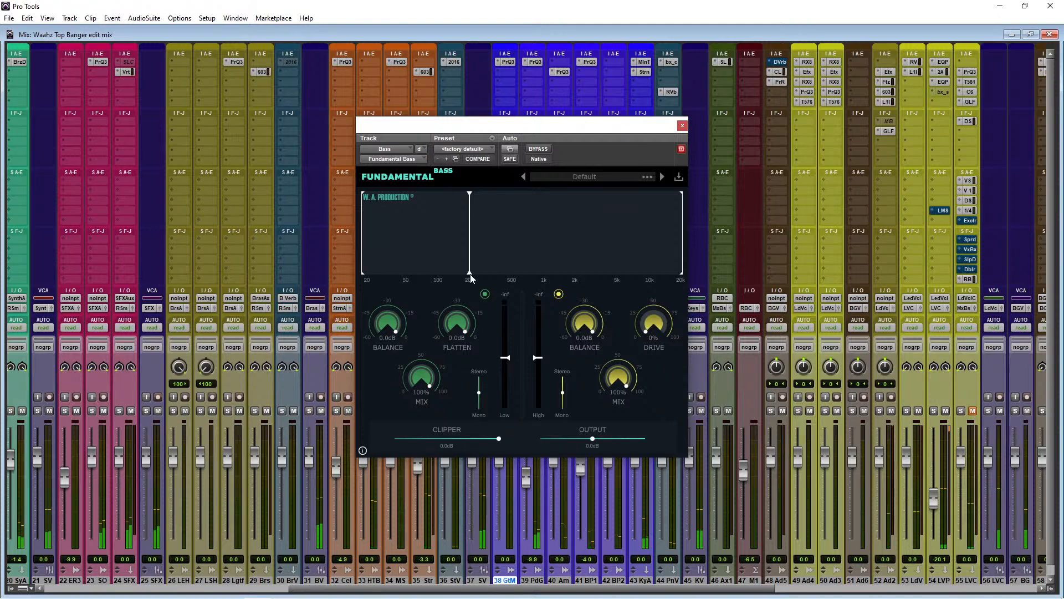
{"action": "left_click", "coordinate": [1049, 34]}
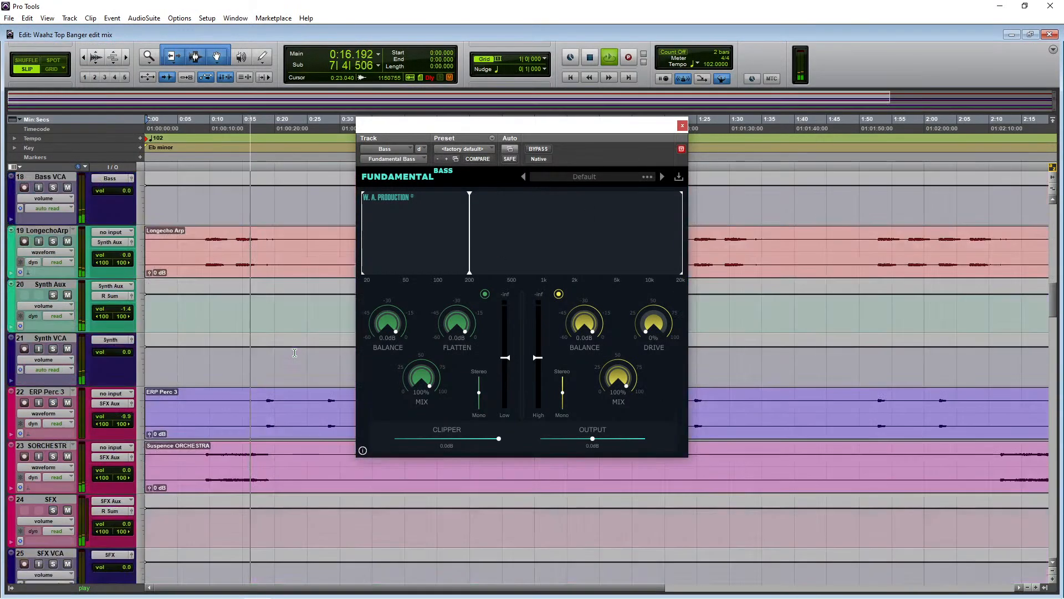
{"action": "scroll", "coordinate": [295, 353], "scroll_direction": "up", "scroll_amount": 10}
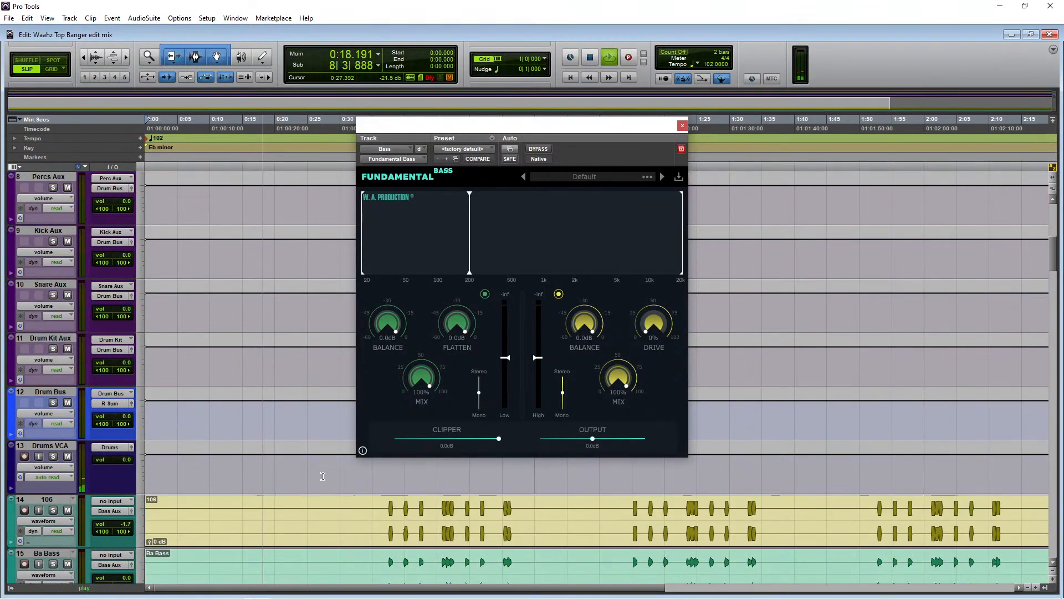
{"action": "left_click", "coordinate": [386, 494]}
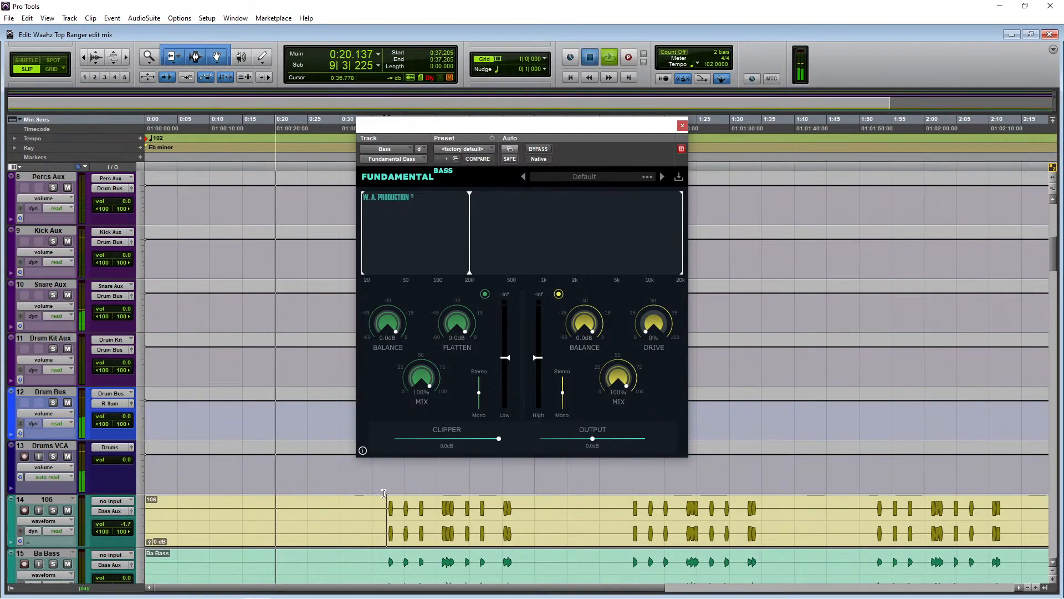
{"action": "key", "text": "space"}
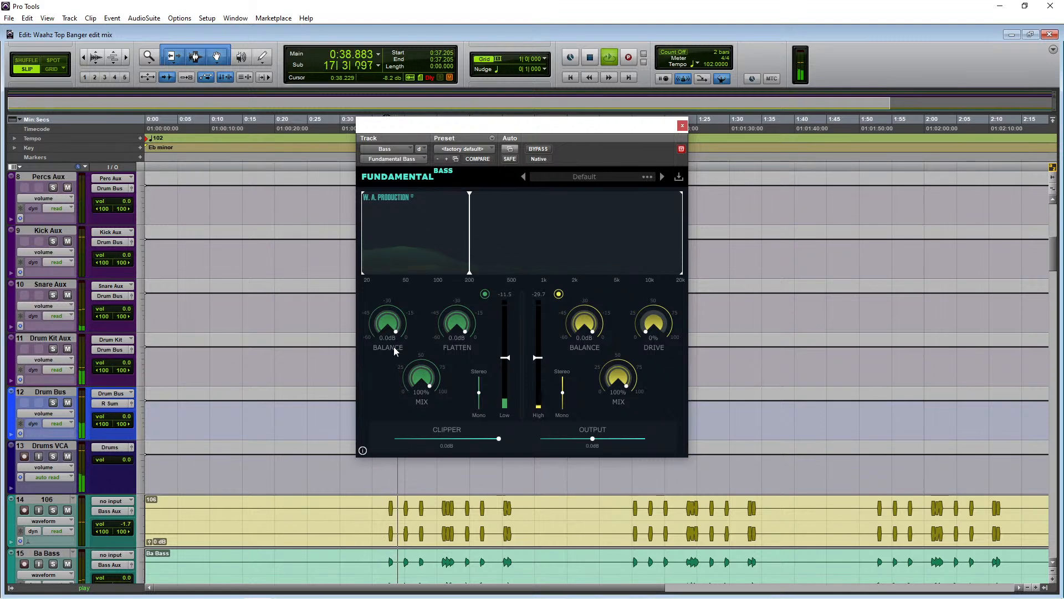
Set Fundamental Bass's low-band Balance to -22.0 dB and Flatten to -13.0 dB during playback
{"action": "left_click_drag", "start_coordinate": [387, 330], "coordinate": [381, 358]}
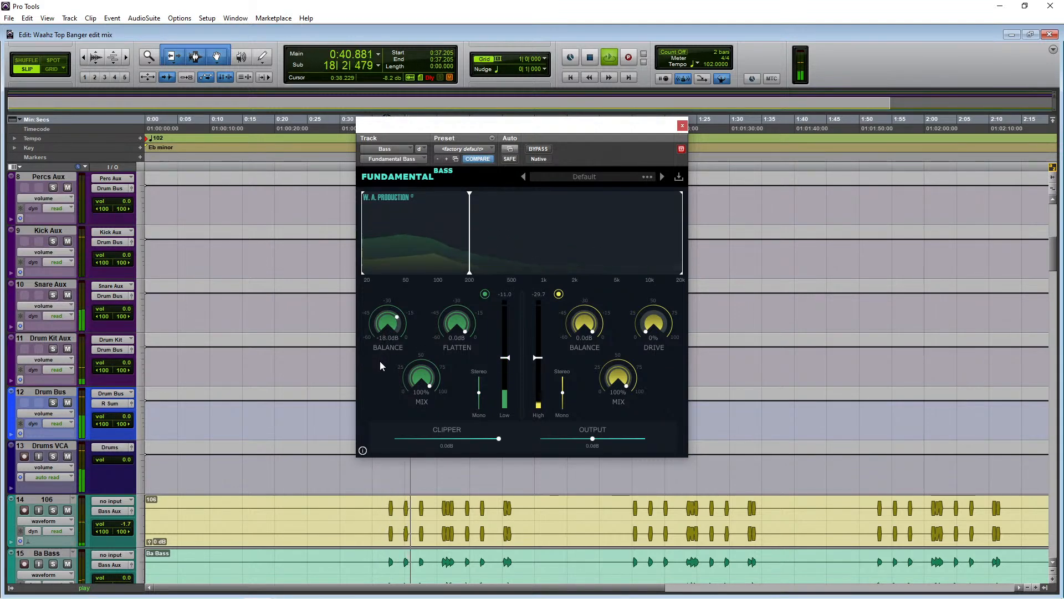
{"action": "left_click_drag", "start_coordinate": [385, 322], "coordinate": [382, 335]}
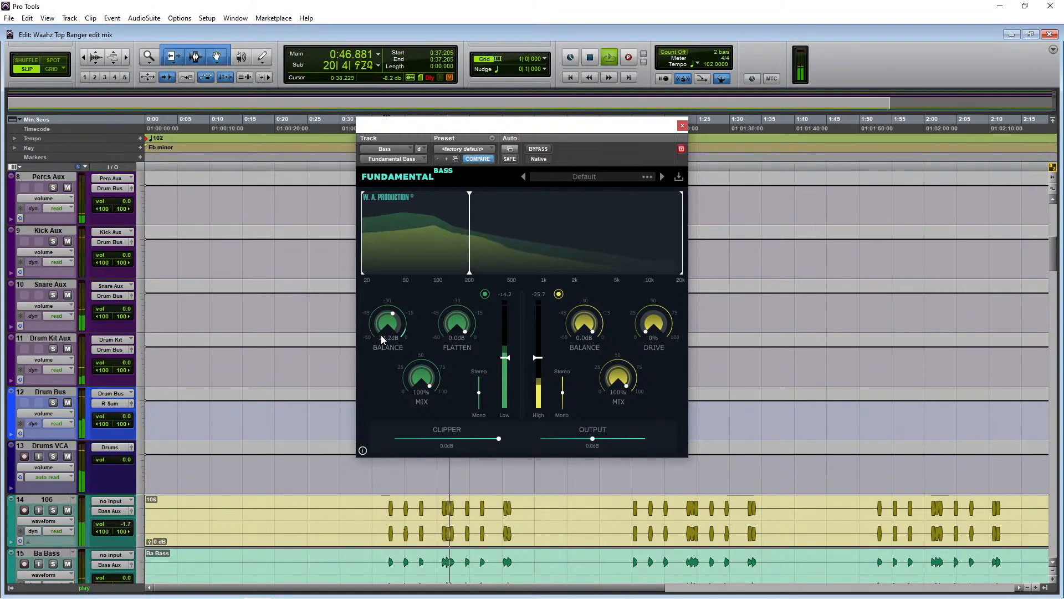
{"action": "left_click_drag", "start_coordinate": [380, 321], "coordinate": [384, 317]}
{"action": "left_click_drag", "start_coordinate": [447, 318], "coordinate": [449, 346]}
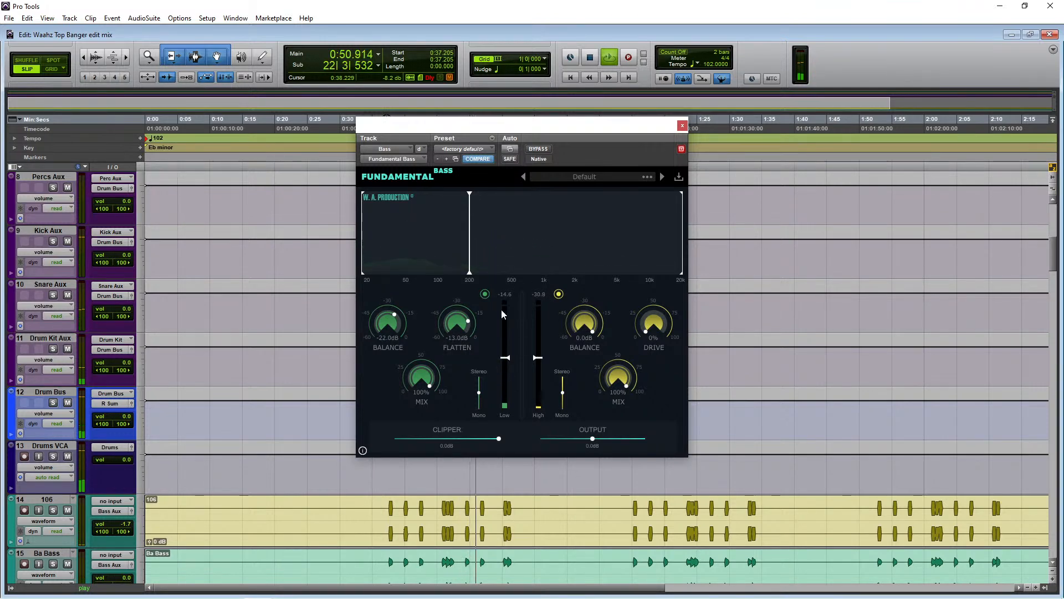
Set Fundamental Bass's high-band Drive to 30% and Balance to -28.6 dB, and replay the bass section
{"action": "left_click_drag", "start_coordinate": [654, 325], "coordinate": [672, 289]}
{"action": "left_click_drag", "start_coordinate": [574, 331], "coordinate": [561, 378]}
{"action": "key", "text": "space"}
{"action": "key", "text": "space"}
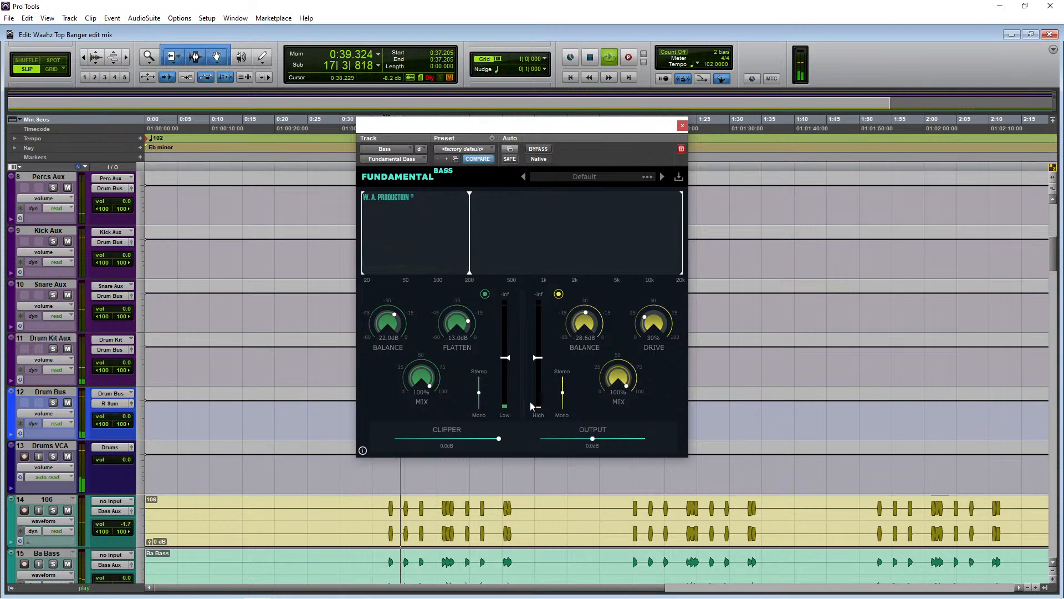
Narrow Fundamental Bass's low band toward mono and refine Balance to -19.1 dB low and -39.6 dB high, with Drive at 37%
{"action": "left_click_drag", "start_coordinate": [480, 393], "coordinate": [478, 401]}
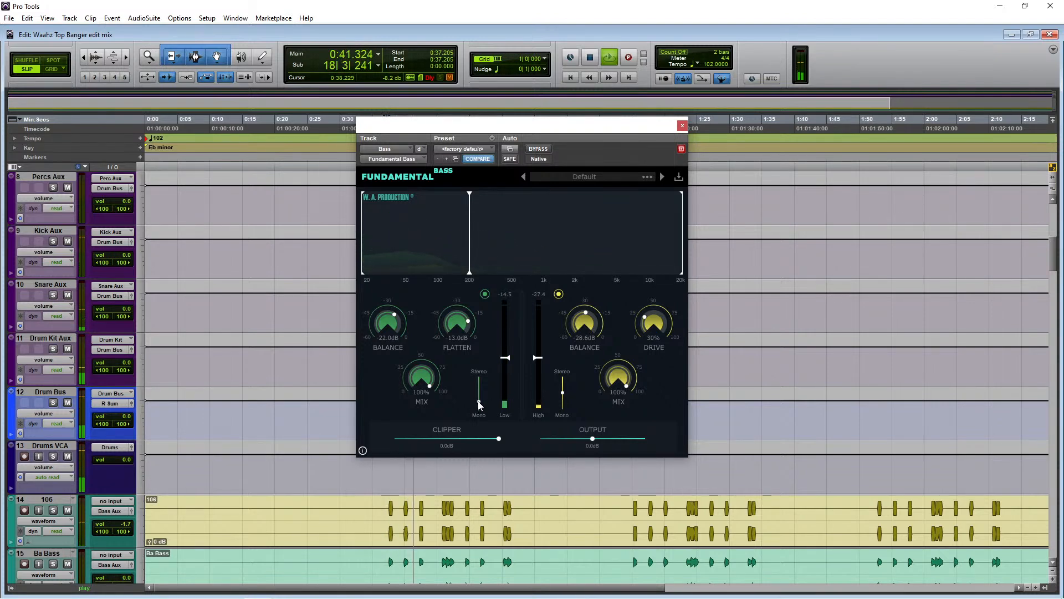
{"action": "left_click_drag", "start_coordinate": [391, 325], "coordinate": [392, 319]}
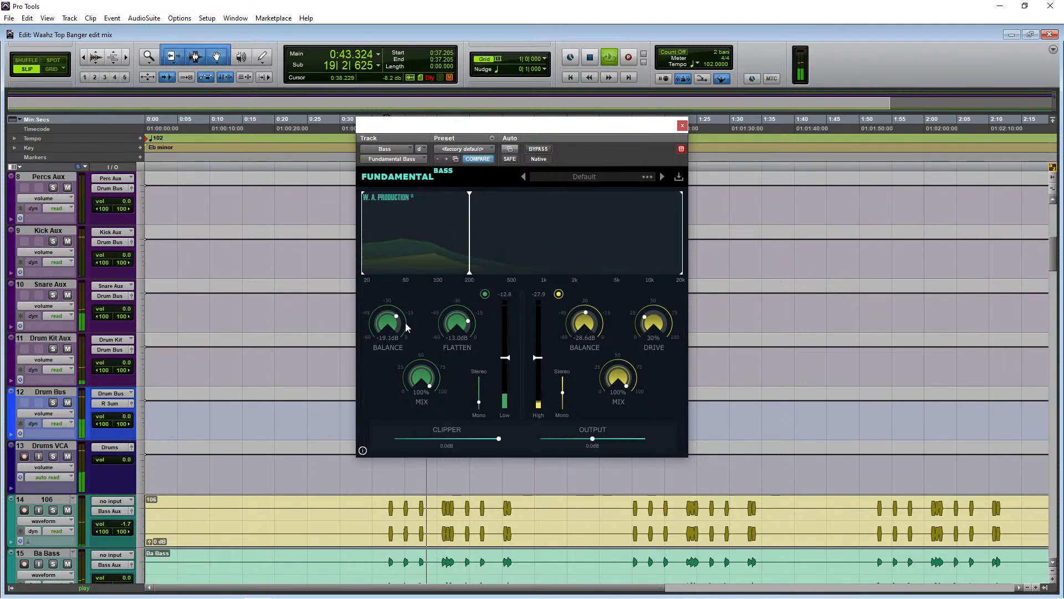
{"action": "left_click_drag", "start_coordinate": [653, 326], "coordinate": [653, 320]}
{"action": "mouse_move", "coordinate": [582, 328]}
{"action": "left_mouse_down"}
{"action": "mouse_move", "coordinate": [567, 348]}
{"action": "mouse_move", "coordinate": [577, 319]}
{"action": "left_mouse_up"}
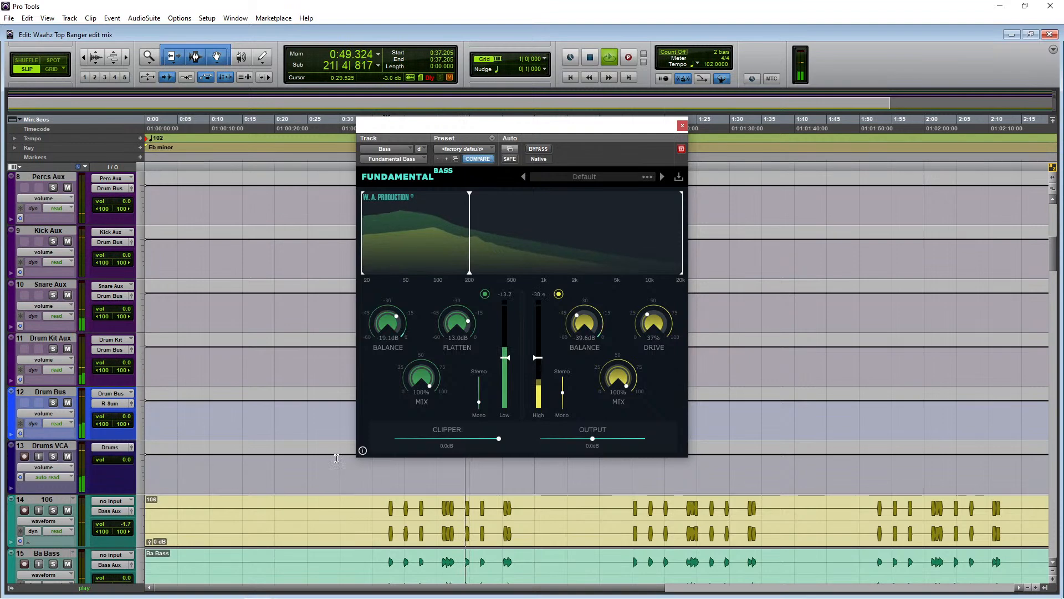
Audition the bass by toggling the Ba Bass track's mute, and close the Fundamental Bass plug-in
{"action": "scroll", "coordinate": [146, 508], "scroll_direction": "down", "scroll_amount": 2}
{"action": "scroll", "coordinate": [145, 509], "scroll_direction": "up", "scroll_amount": 1}
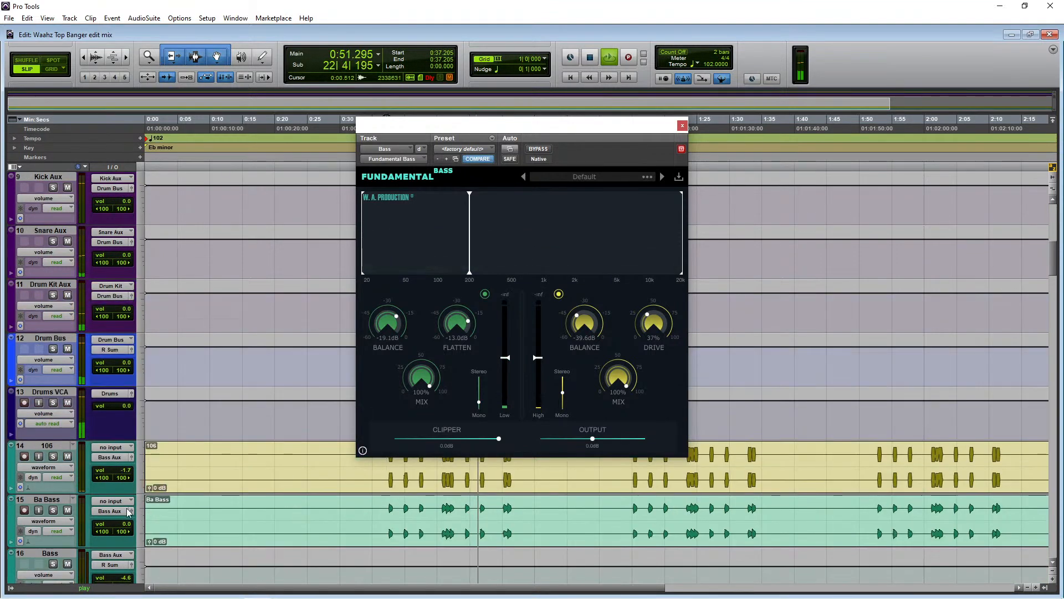
{"action": "left_click", "coordinate": [68, 511]}
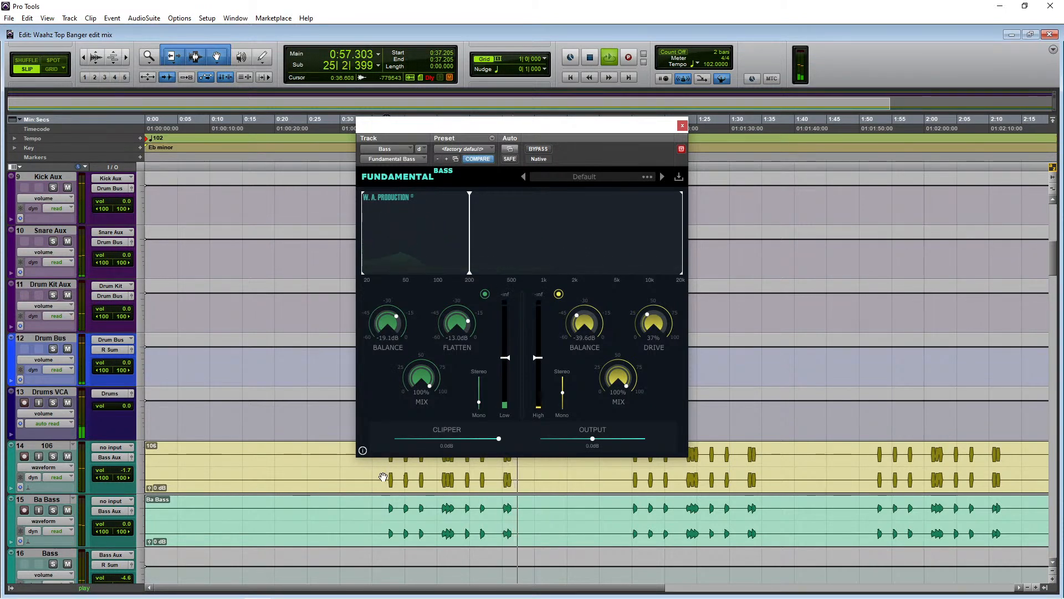
{"action": "left_click", "coordinate": [683, 126]}
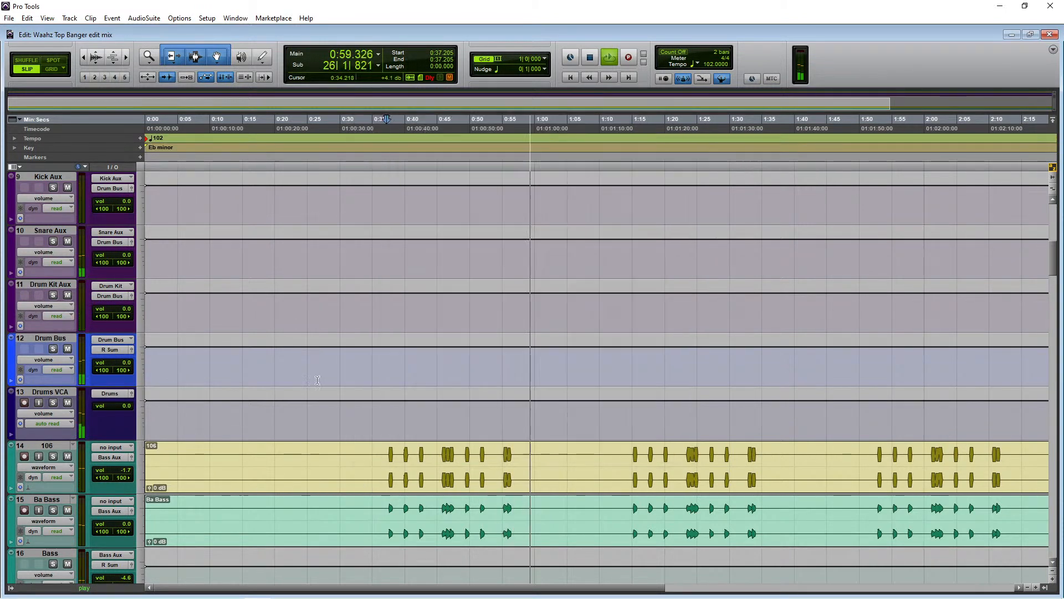
{"action": "scroll", "coordinate": [417, 305], "scroll_direction": "down", "scroll_amount": 2}
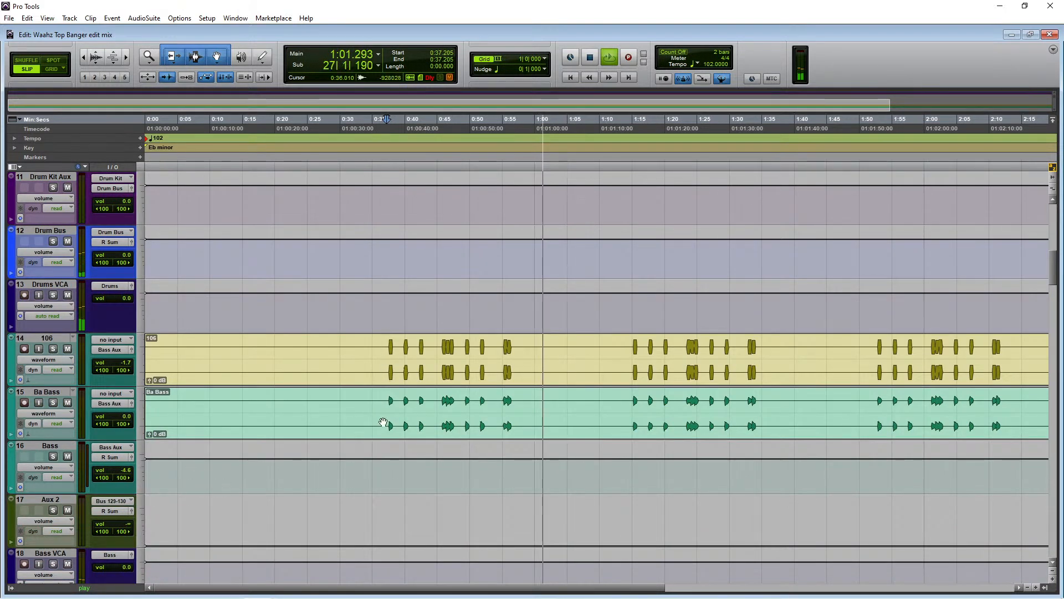
Raise the Darkness of the Devil-Loc Deluxe insert on the Aux 2 track in the Mix window
{"action": "key", "text": "ctrl+equal"}
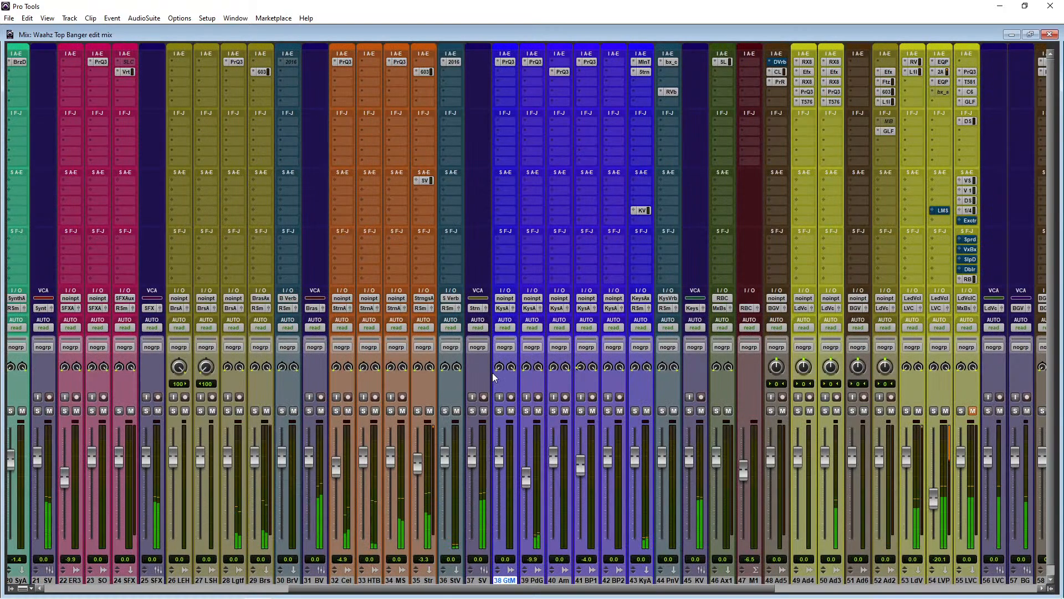
{"action": "left_click_drag", "start_coordinate": [368, 587], "coordinate": [58, 587]}
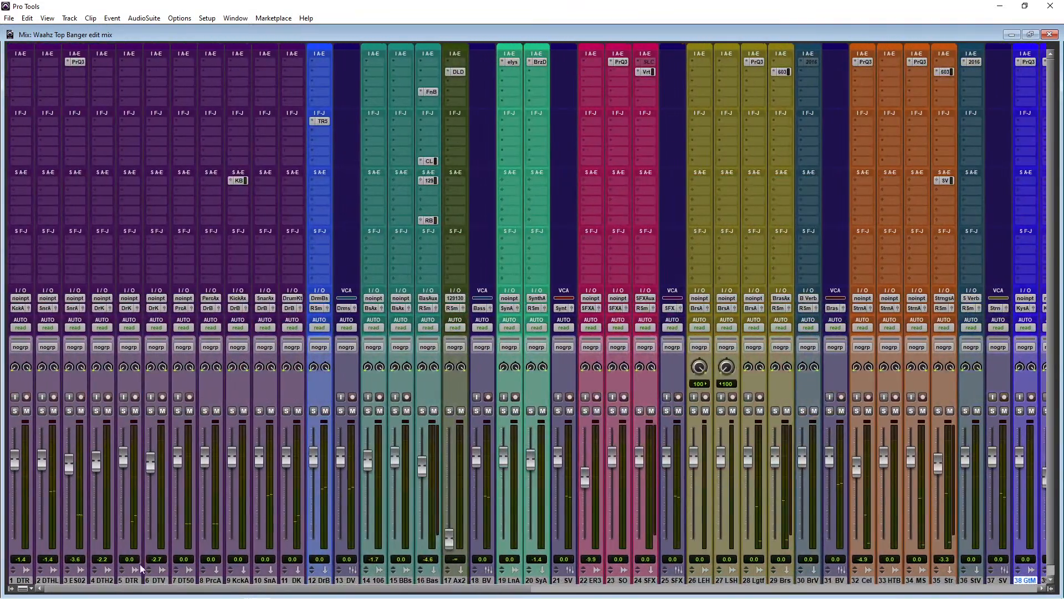
{"action": "left_click", "coordinate": [457, 72]}
{"action": "left_click_drag", "start_coordinate": [591, 132], "coordinate": [582, 167]}
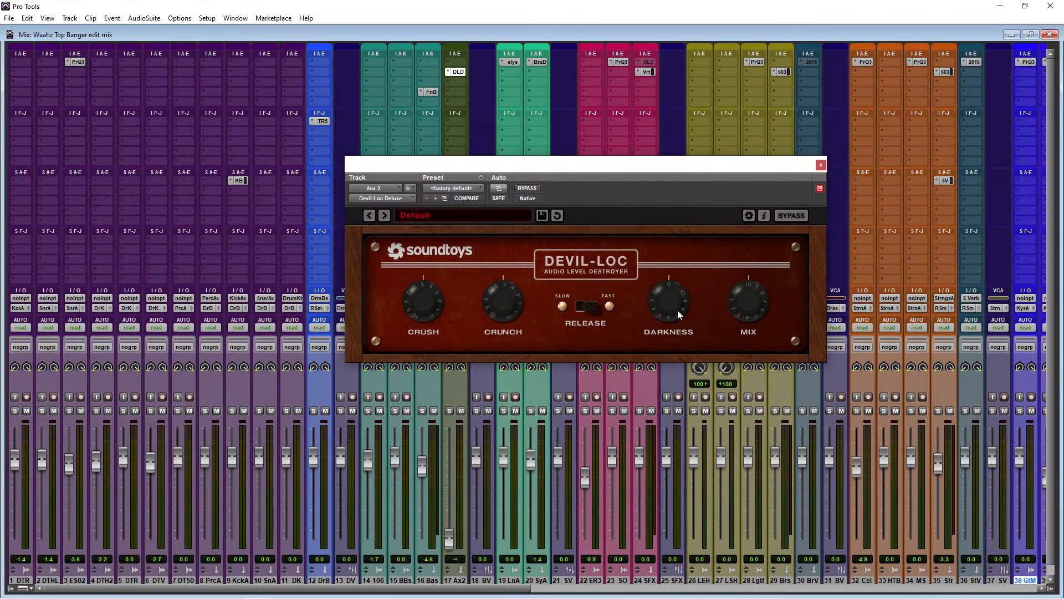
{"action": "left_click_drag", "start_coordinate": [672, 314], "coordinate": [678, 291]}
{"action": "left_click", "coordinate": [821, 165]}
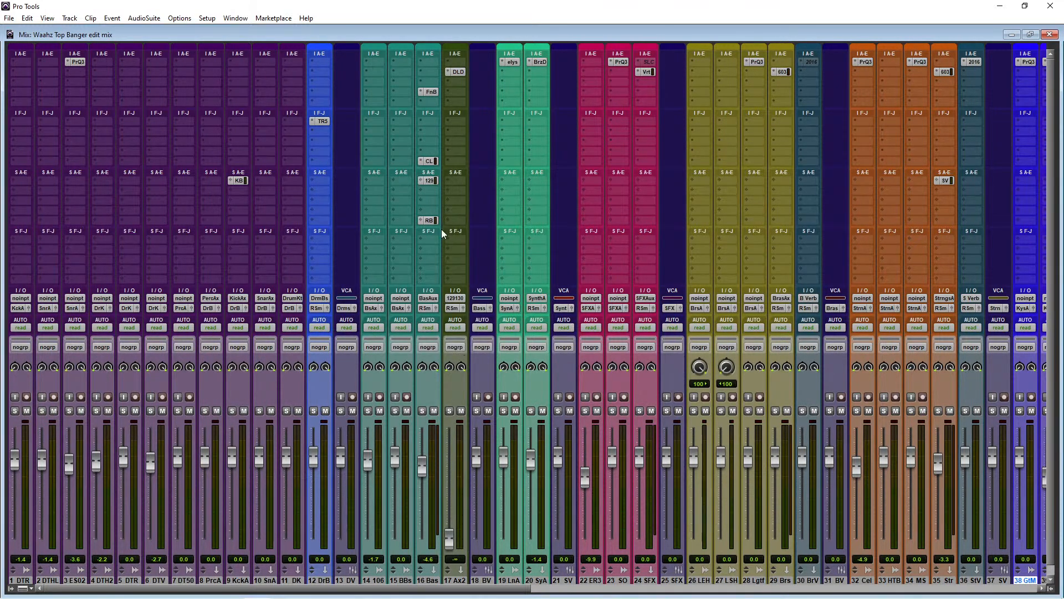
Check the Bass track's send to Bus 129-130, and raise the Aux 2 volume fader to -34.7 dB
{"action": "left_click", "coordinate": [436, 180]}
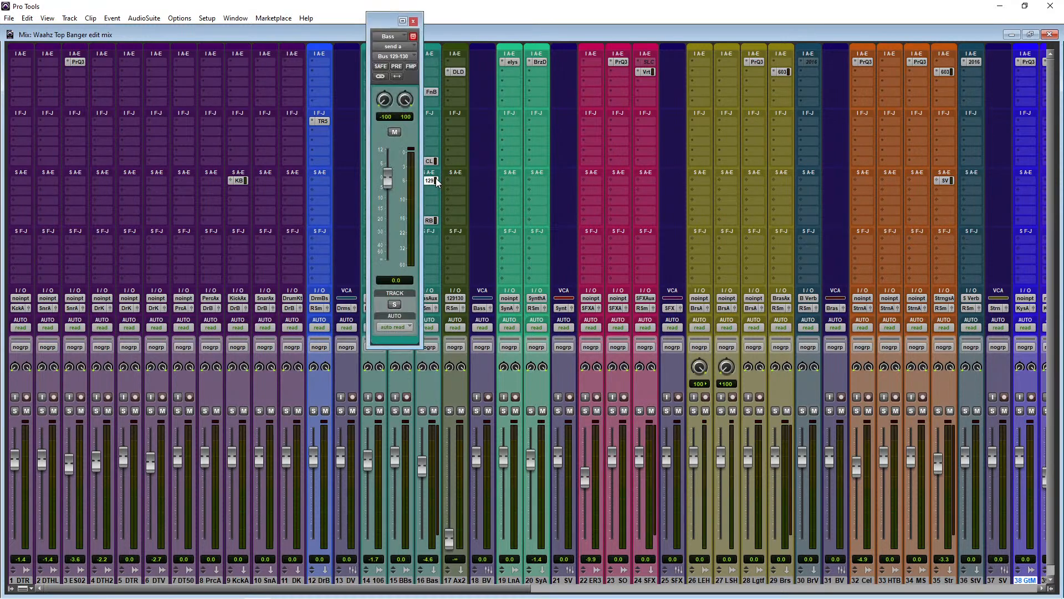
{"action": "left_click", "coordinate": [414, 22]}
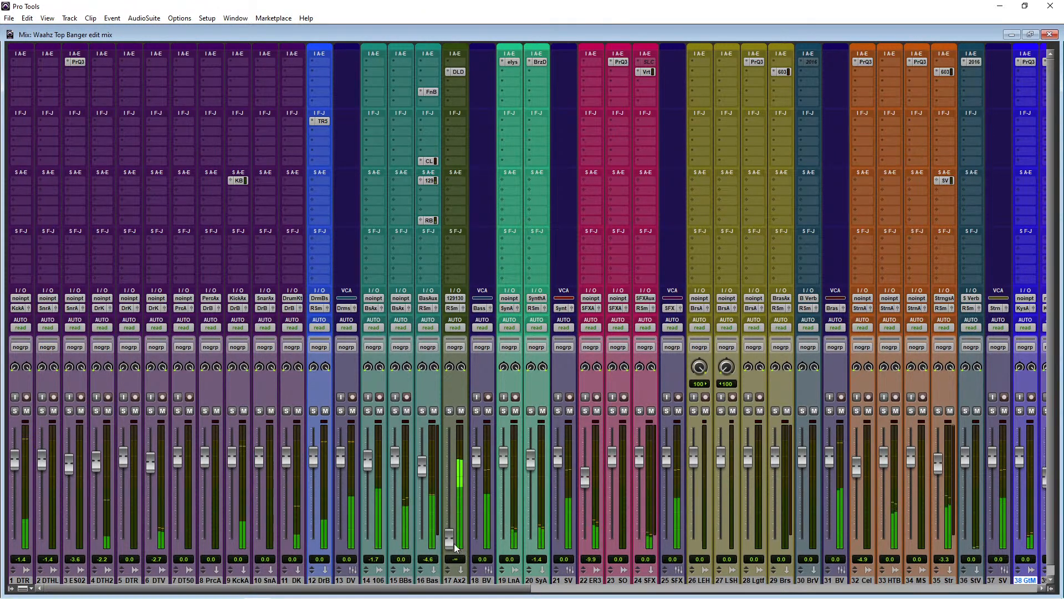
{"action": "left_click_drag", "start_coordinate": [450, 539], "coordinate": [454, 523]}
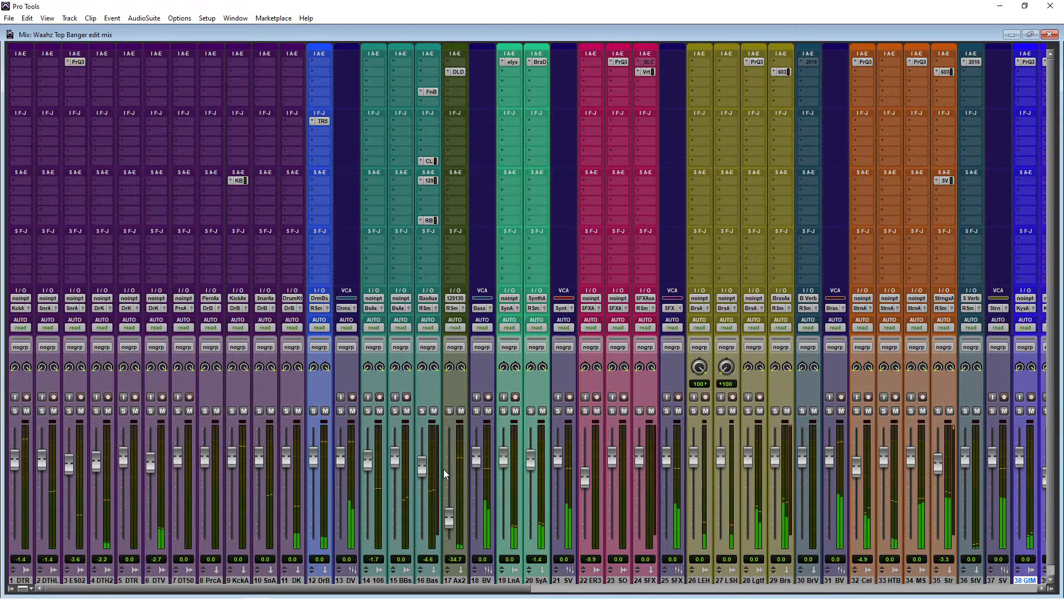
Slightly raise the Crunch of Devil-Loc Deluxe on Aux 2 during playback, and close the plug-in
{"action": "left_click", "coordinate": [456, 71]}
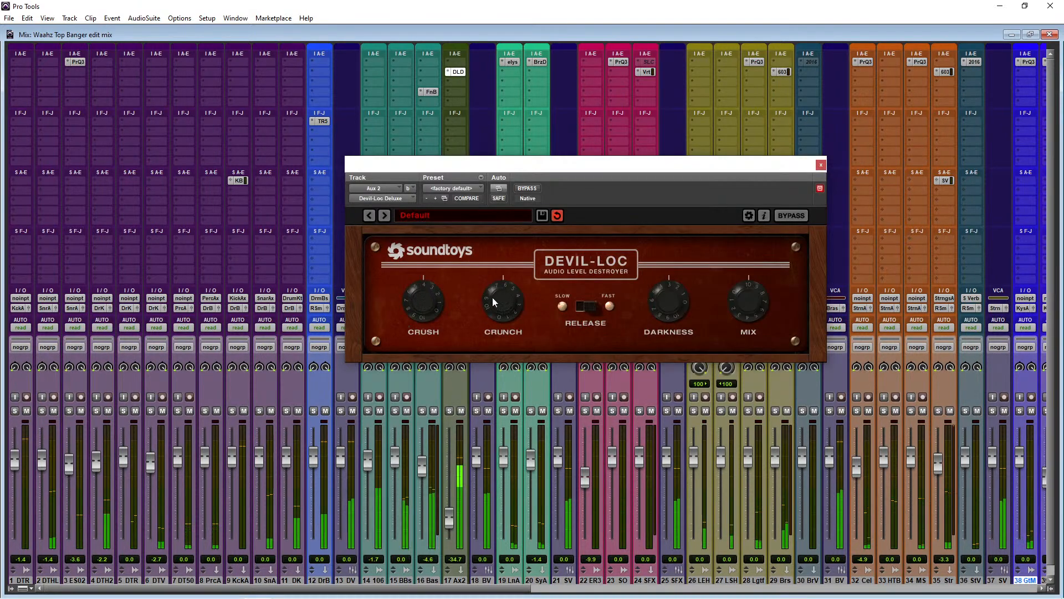
{"action": "left_click_drag", "start_coordinate": [489, 298], "coordinate": [492, 295]}
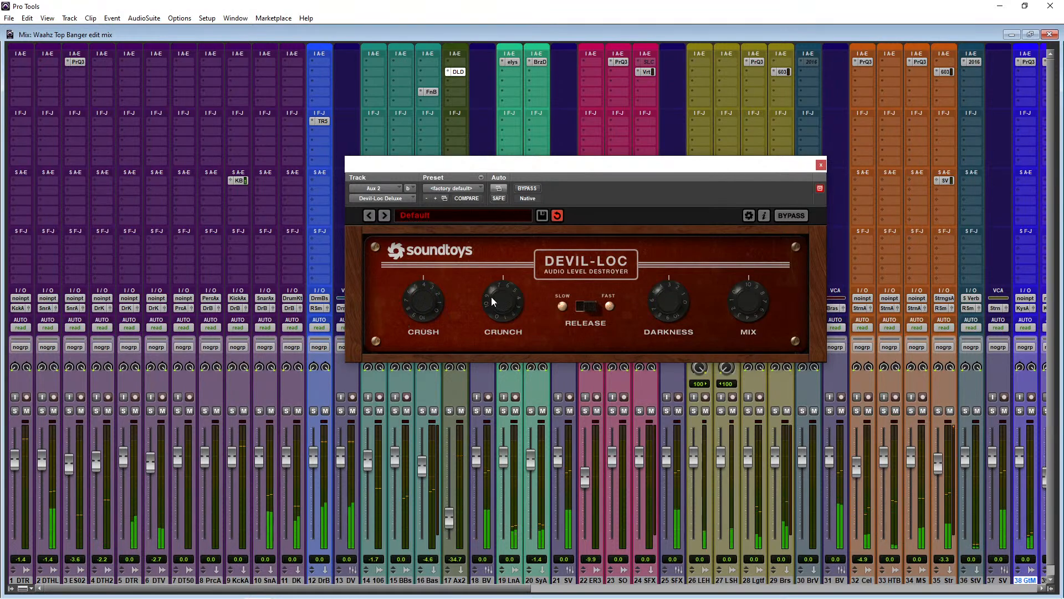
{"action": "left_click", "coordinate": [821, 166]}
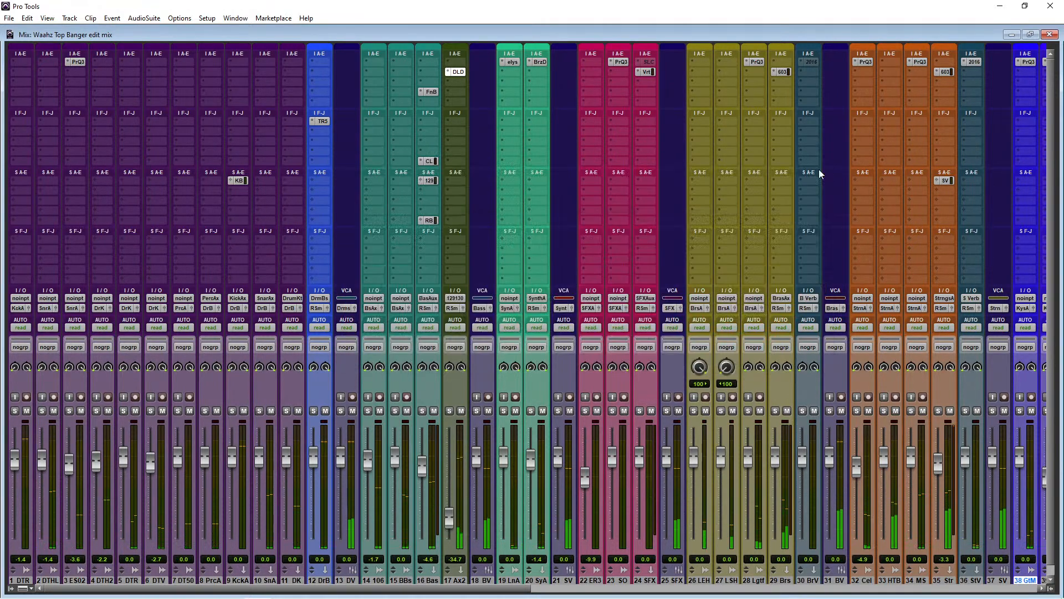
Compare the mix with Aux 2 muted, and raise its volume fader to around -27.7 dB
{"action": "left_click", "coordinate": [462, 410]}
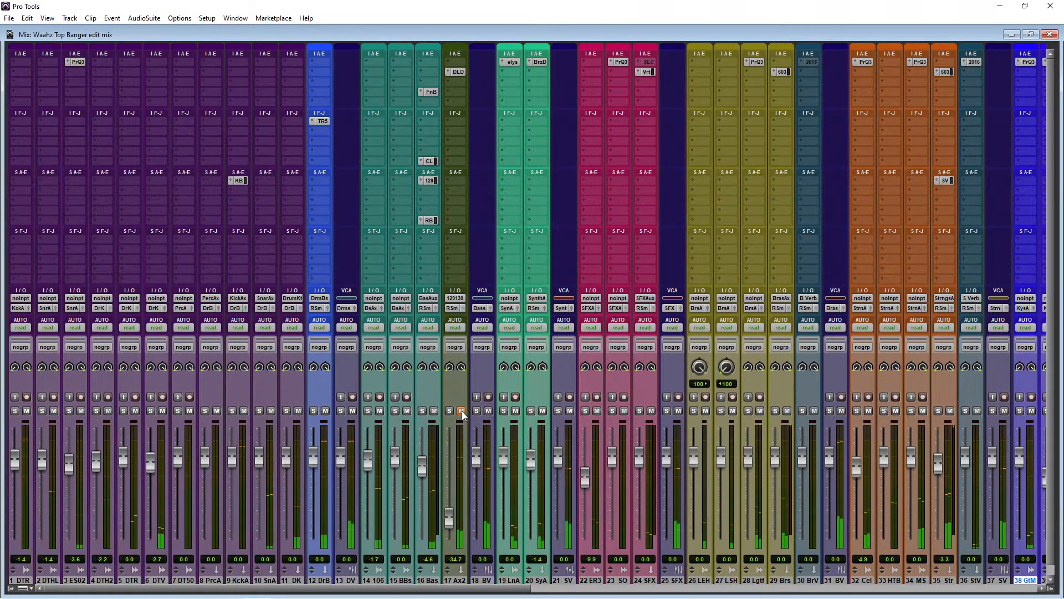
{"action": "left_click_drag", "start_coordinate": [449, 506], "coordinate": [449, 504]}
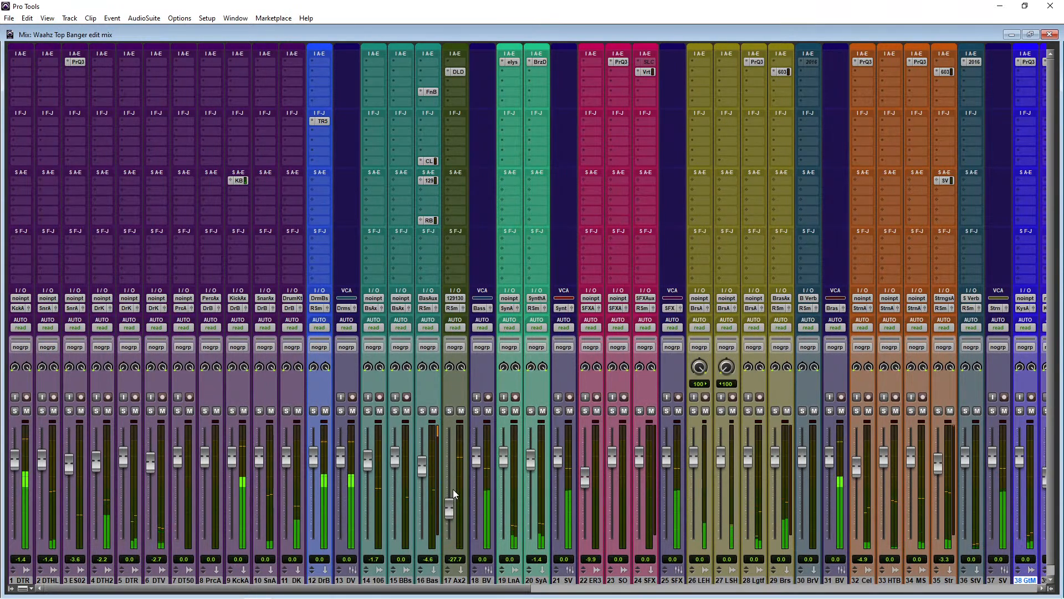
{"action": "left_click_drag", "start_coordinate": [449, 506], "coordinate": [449, 509]}
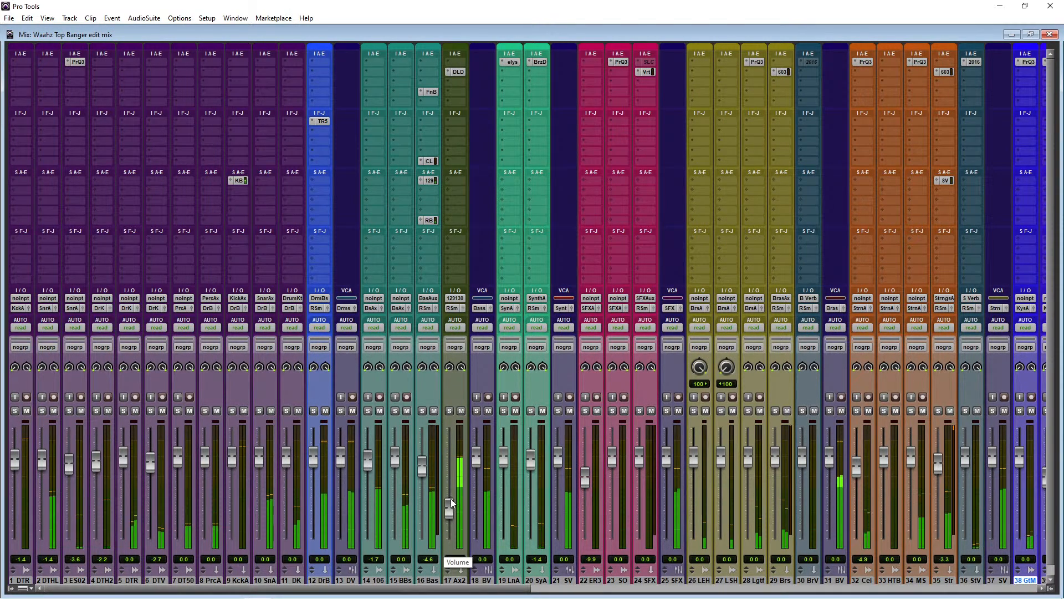
Unmute lead vocal track 55 and slightly lower the RVox compression threshold on the Lead Vox track
{"action": "left_click_drag", "start_coordinate": [392, 588], "coordinate": [828, 586]}
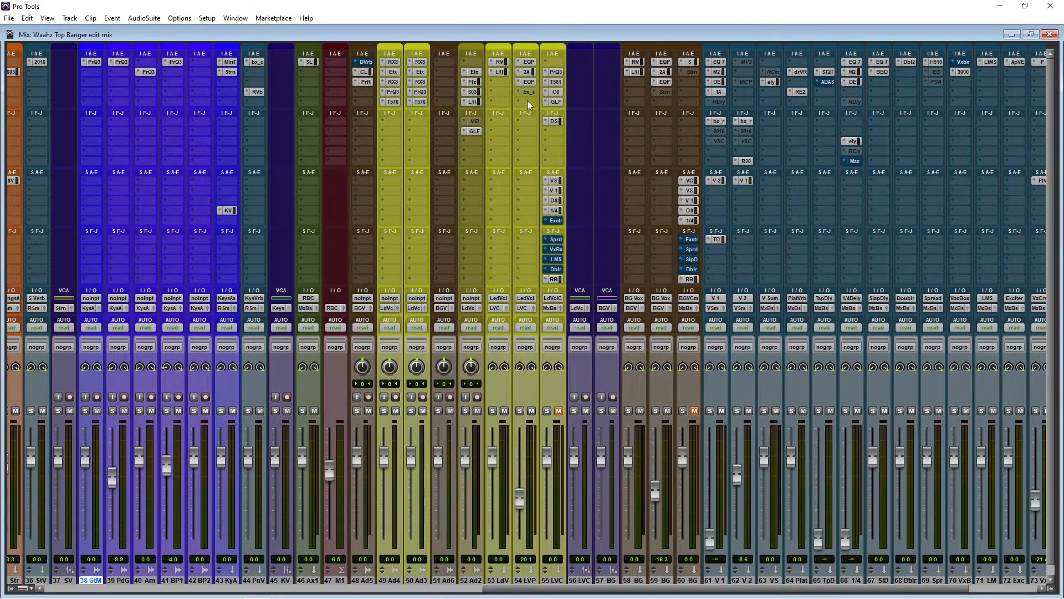
{"action": "left_click", "coordinate": [558, 411]}
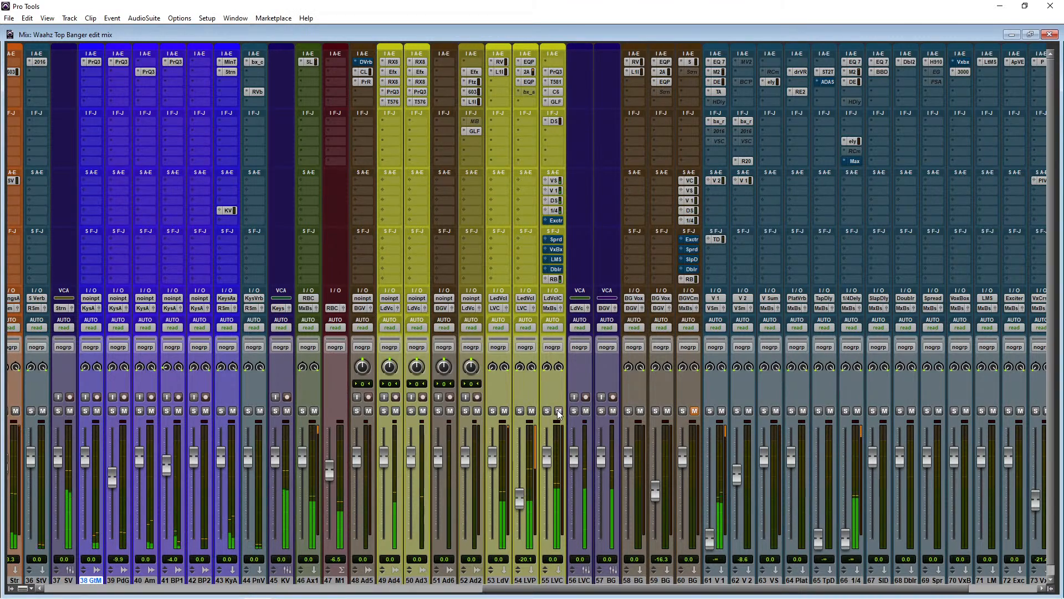
{"action": "left_click", "coordinate": [500, 62]}
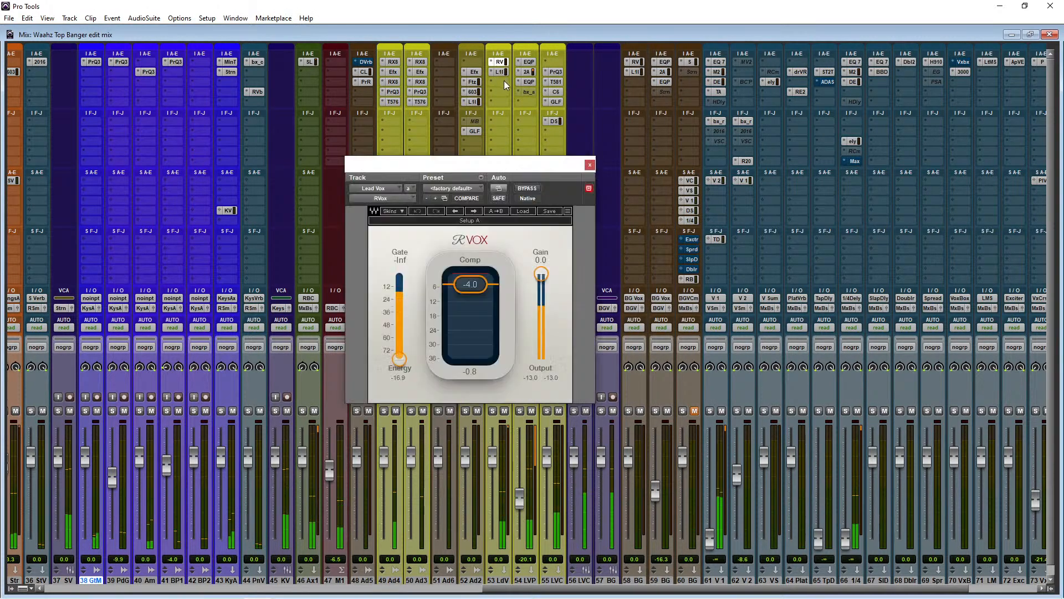
{"action": "left_click_drag", "start_coordinate": [483, 287], "coordinate": [483, 290]}
{"action": "left_click", "coordinate": [590, 165]}
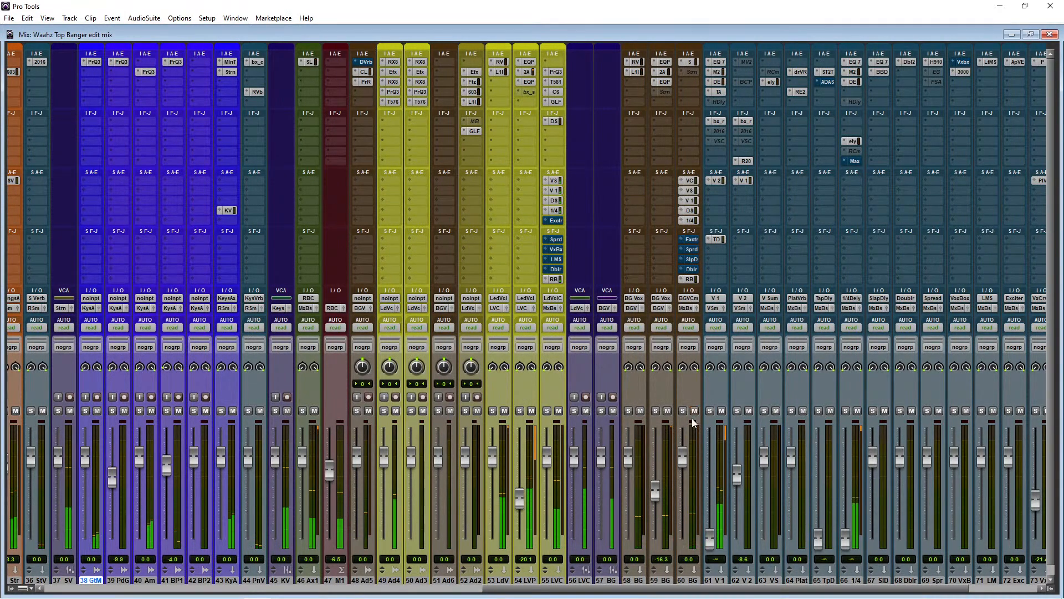
Set the bx_rooM/S reverb on the V 2 aux to the Hall type and close the plug-in
{"action": "left_click_drag", "start_coordinate": [586, 589], "coordinate": [628, 591]}
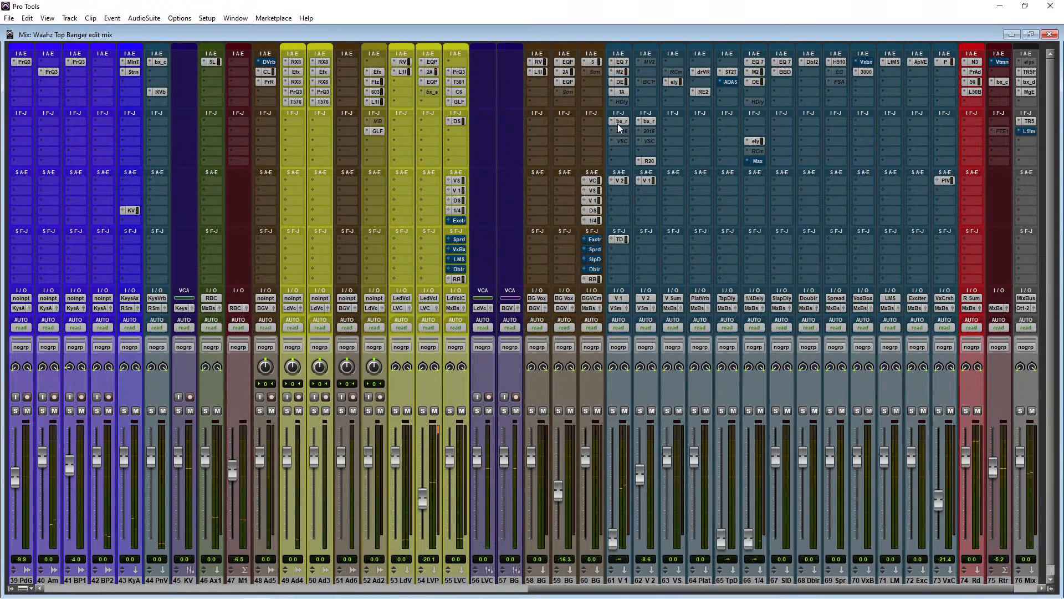
{"action": "left_click", "coordinate": [649, 122]}
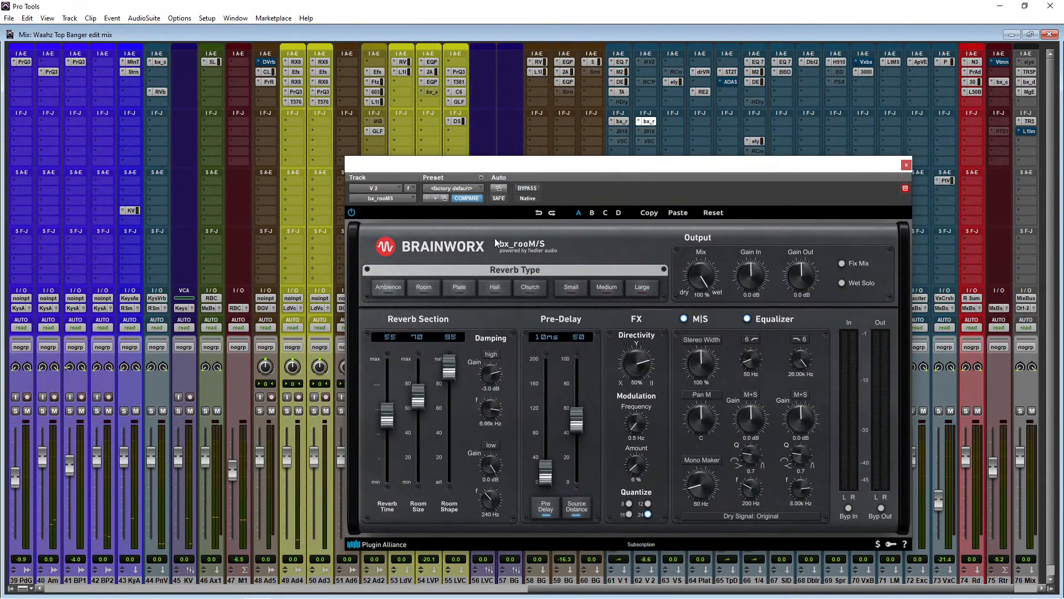
{"action": "left_click", "coordinate": [495, 289]}
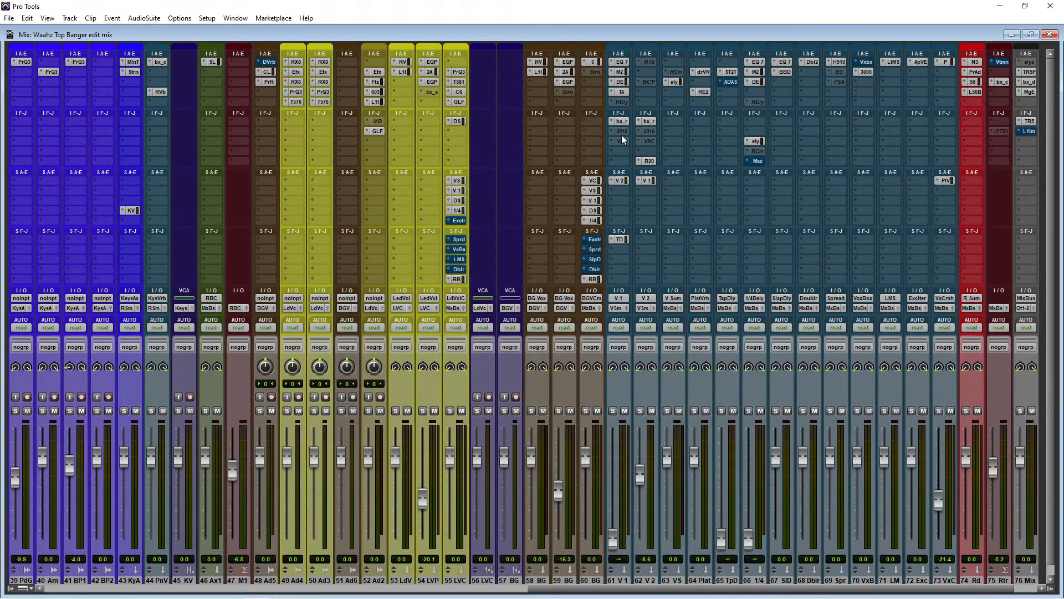
Replace the bx_rooM/S reverb on the V 1 aux with the stereo LiquidSonics Lustrous Plates plug-in
{"action": "left_click", "coordinate": [610, 121]}
{"action": "mouse_move", "coordinate": [657, 165]}
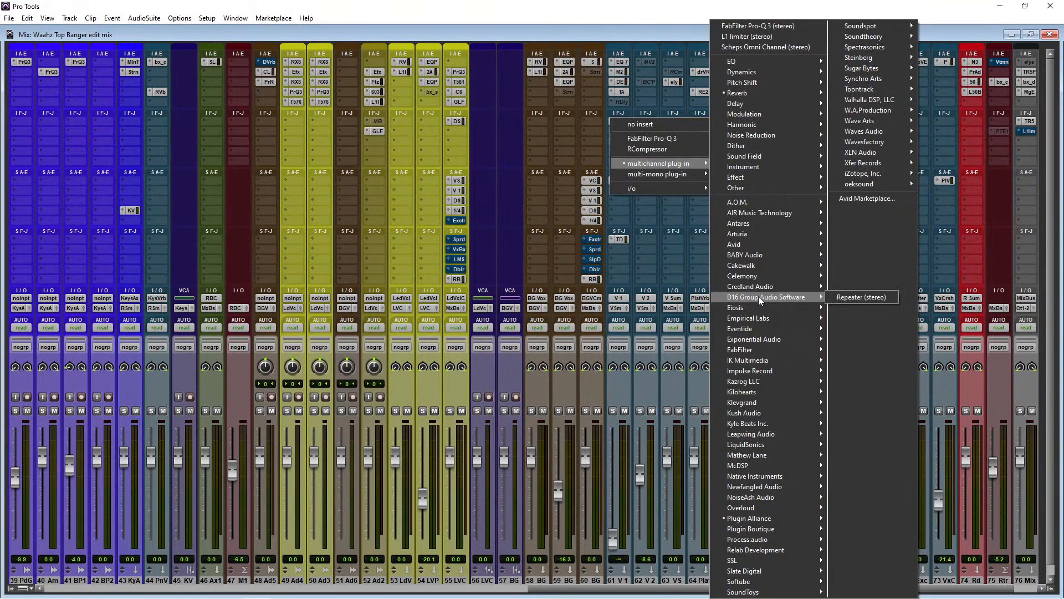
{"action": "mouse_move", "coordinate": [760, 342]}
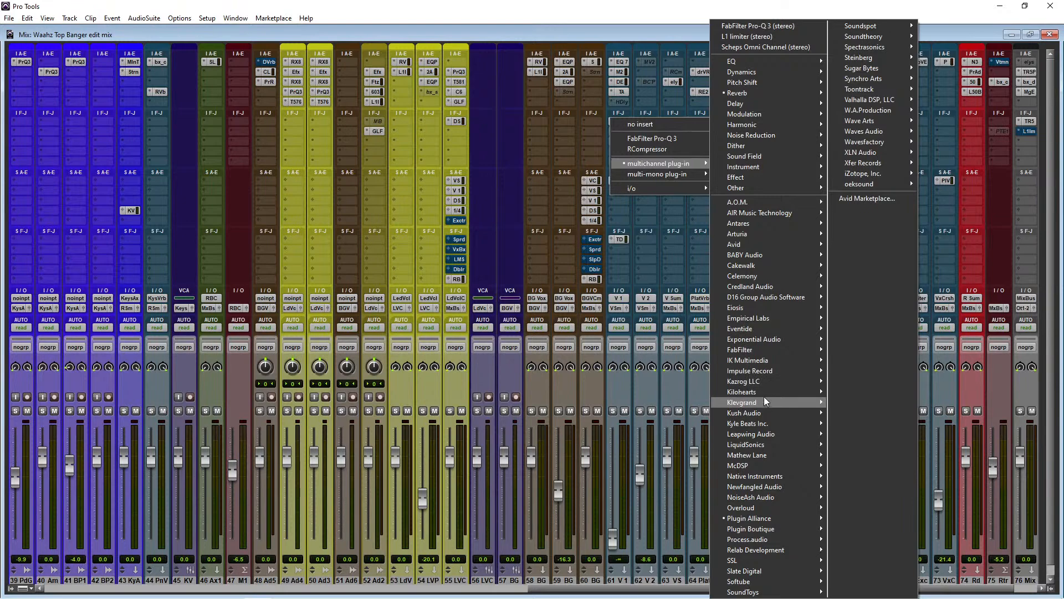
{"action": "mouse_move", "coordinate": [765, 440]}
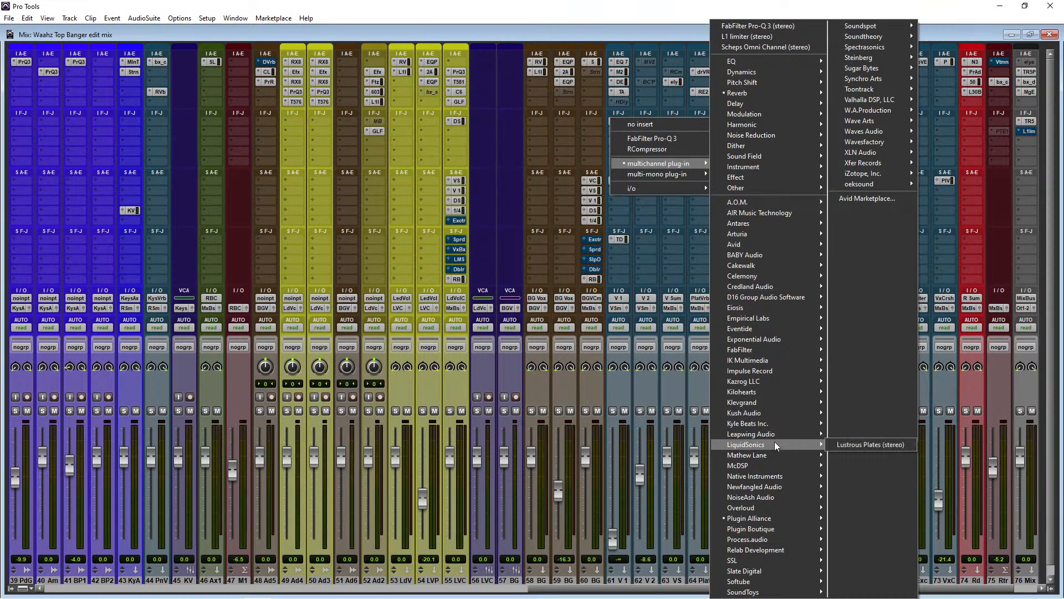
{"action": "left_click", "coordinate": [866, 443]}
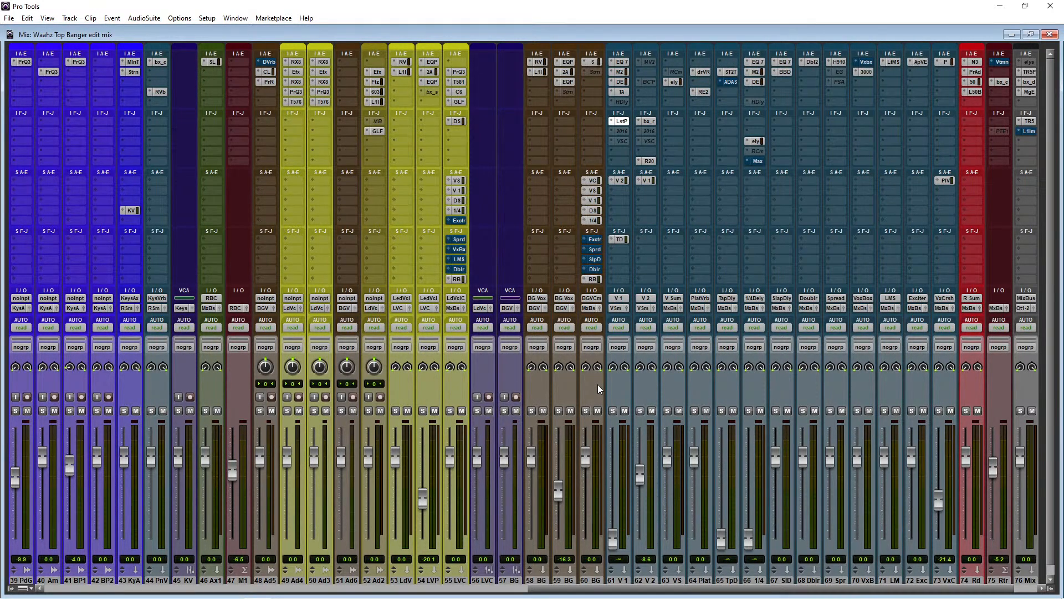
Choose Steel Plate as the plate type in Lustrous Plates on V 1 and close the plug-in
{"action": "mouse_move", "coordinate": [584, 167]}
{"action": "left_mouse_down"}
{"action": "mouse_move", "coordinate": [624, 167]}
{"action": "mouse_move", "coordinate": [566, 178]}
{"action": "left_mouse_up"}
{"action": "left_click", "coordinate": [549, 283]}
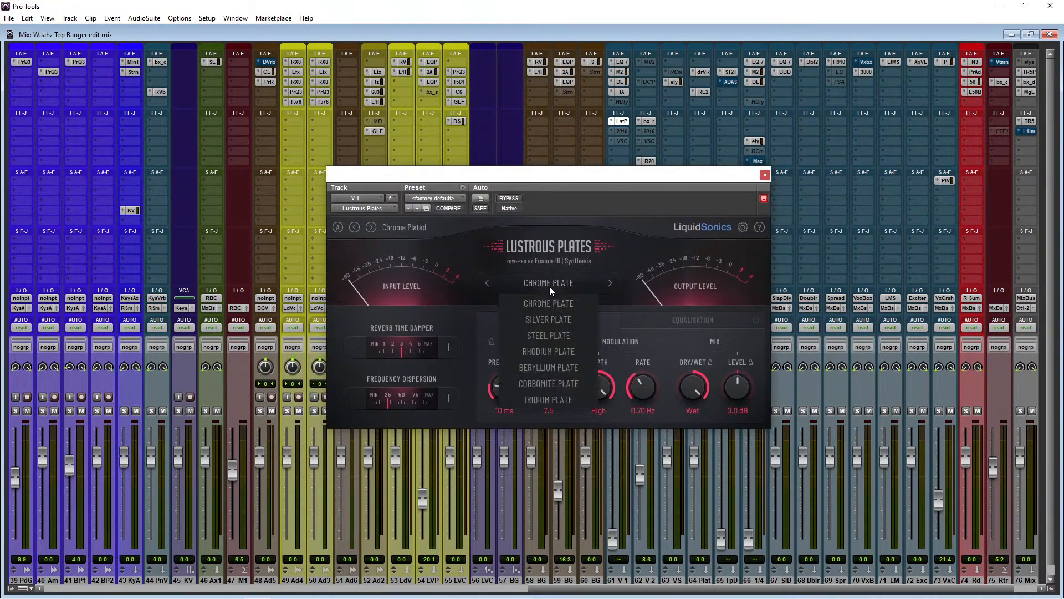
{"action": "left_click", "coordinate": [558, 338]}
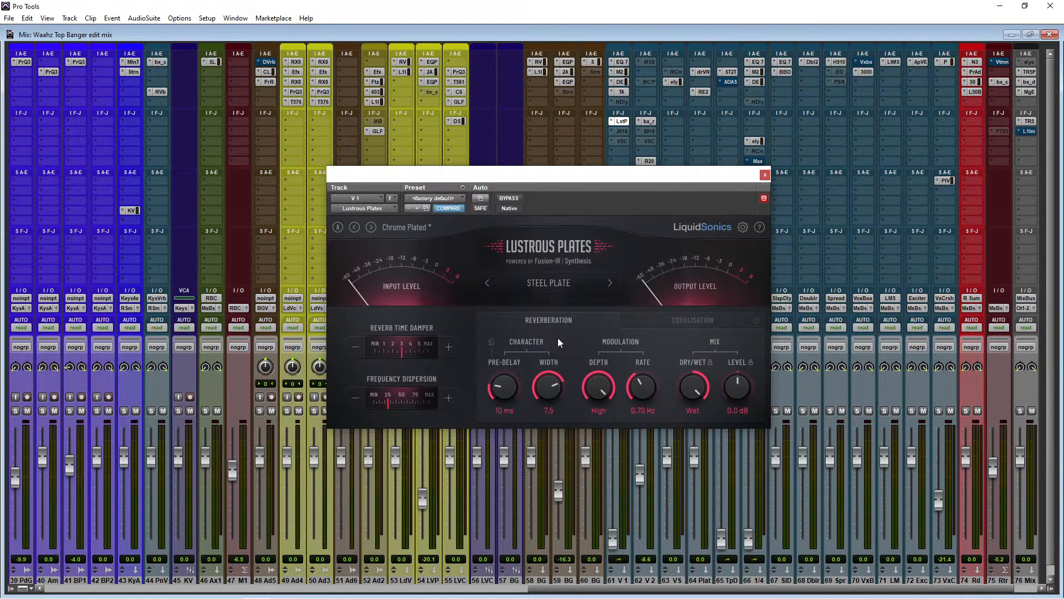
{"action": "left_click", "coordinate": [765, 175]}
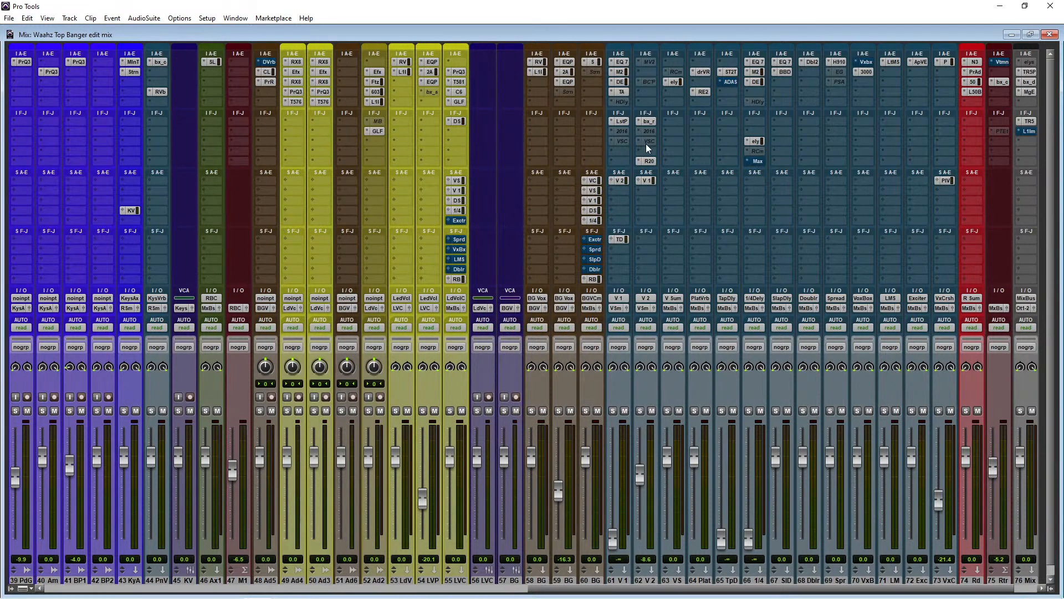
Replace the missing plug-in in the V 2 aux's third insert slot with the stereo Wave Arts Tube Saturator 2
{"action": "left_click", "coordinate": [640, 81]}
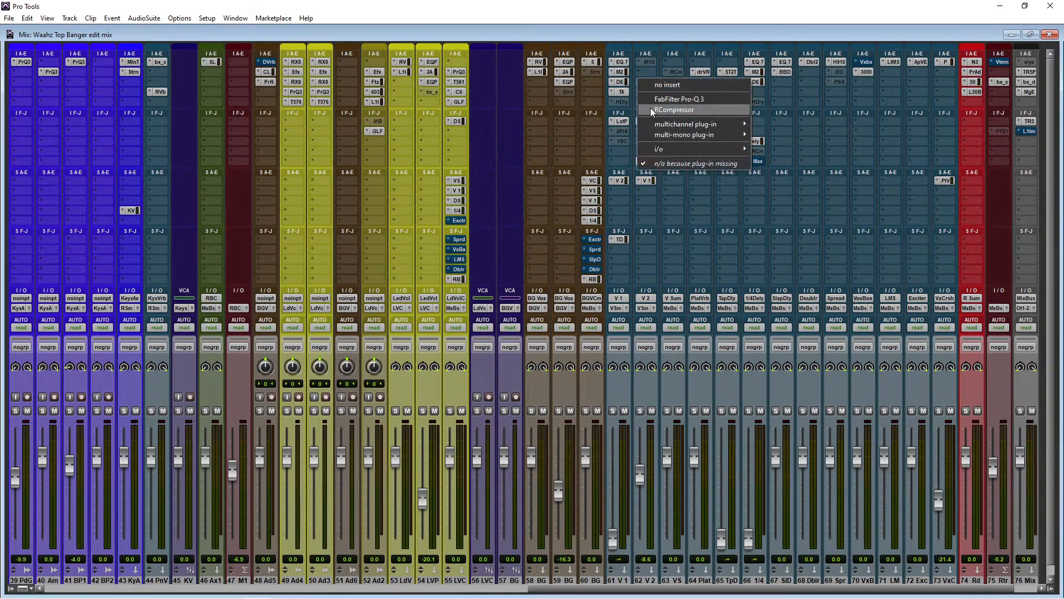
{"action": "mouse_move", "coordinate": [696, 127]}
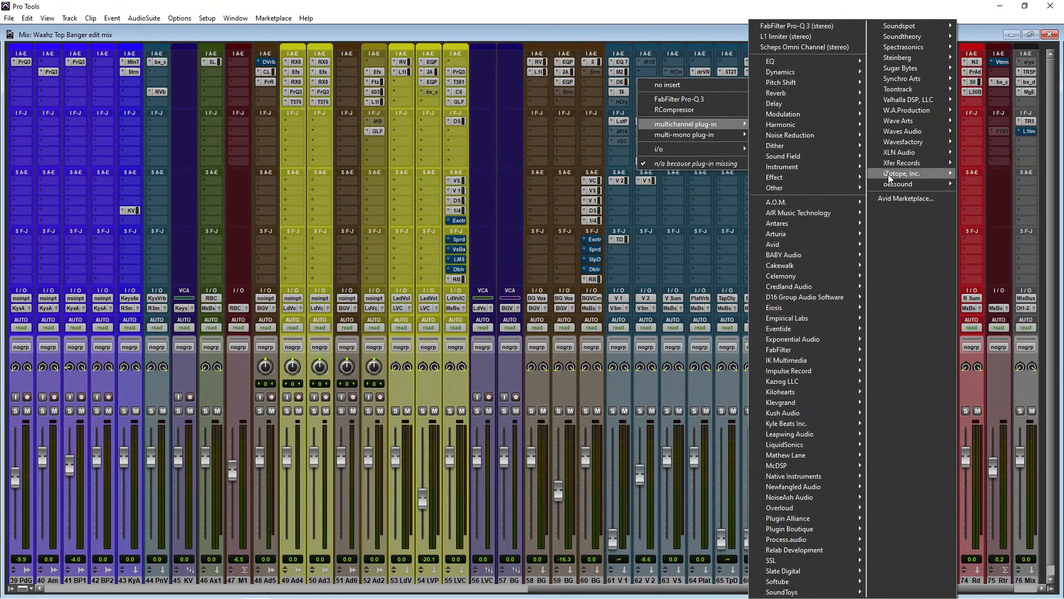
{"action": "mouse_move", "coordinate": [914, 146]}
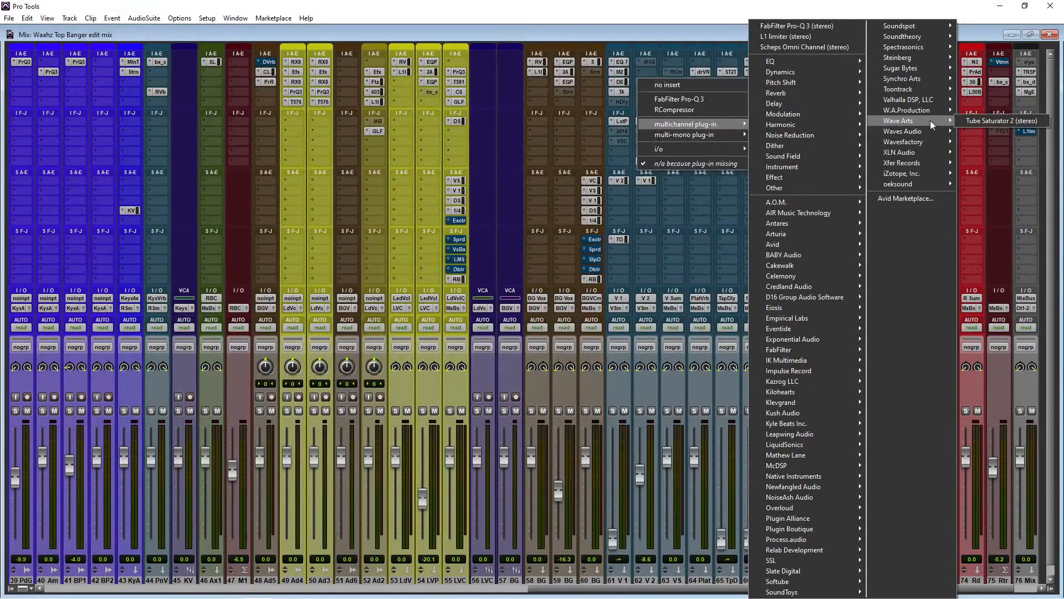
{"action": "left_click", "coordinate": [977, 120]}
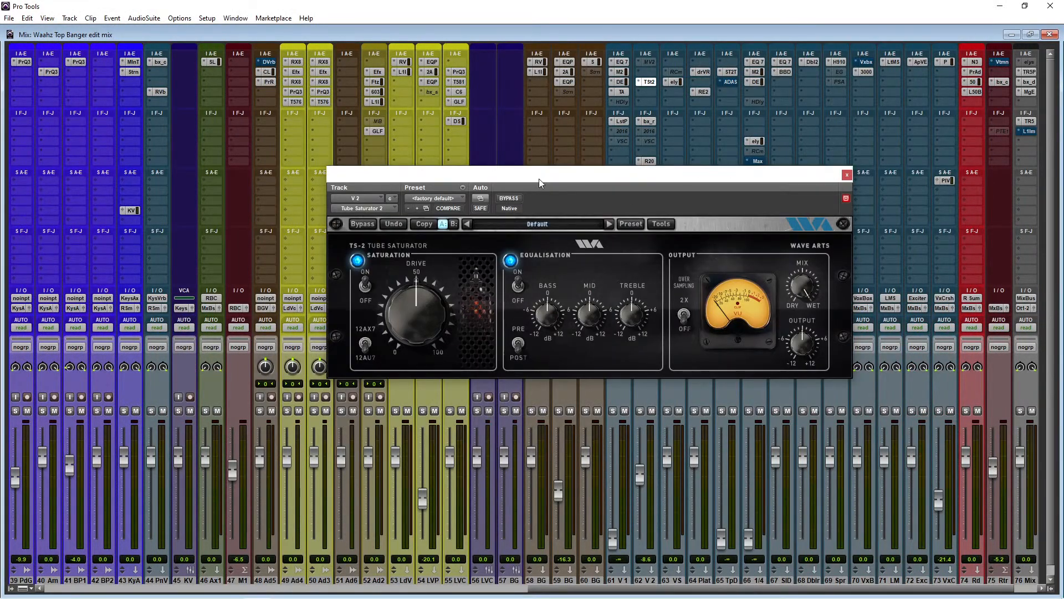
Lower the Drive of Tube Saturator 2 on V 2 to roughly 30 and close the plug-in
{"action": "left_click_drag", "start_coordinate": [539, 178], "coordinate": [521, 218]}
{"action": "mouse_move", "coordinate": [409, 352]}
{"action": "left_mouse_down"}
{"action": "mouse_move", "coordinate": [388, 380]}
{"action": "mouse_move", "coordinate": [389, 359]}
{"action": "left_mouse_up"}
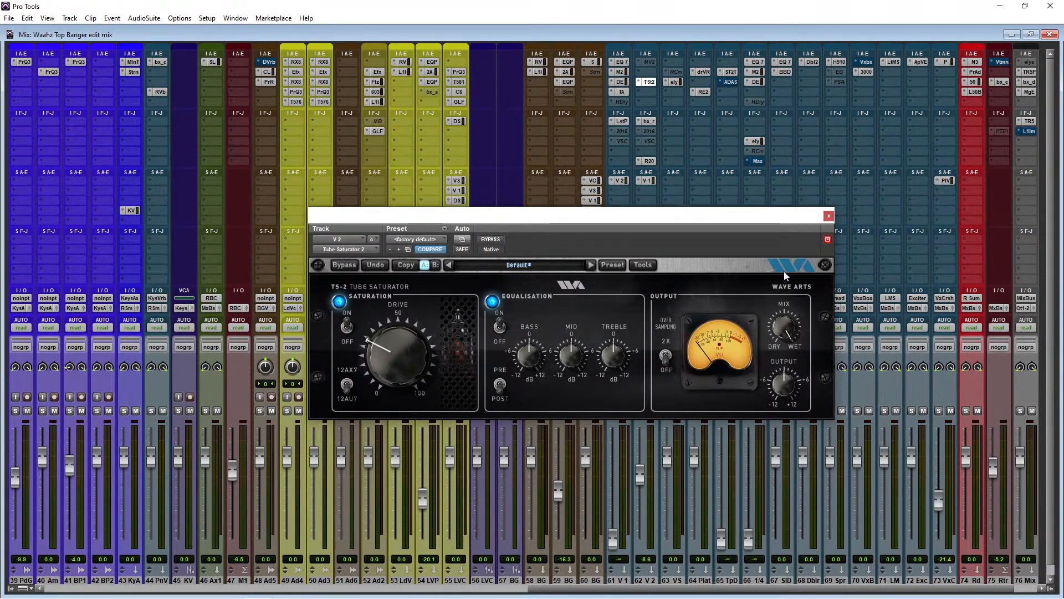
{"action": "left_click", "coordinate": [828, 215]}
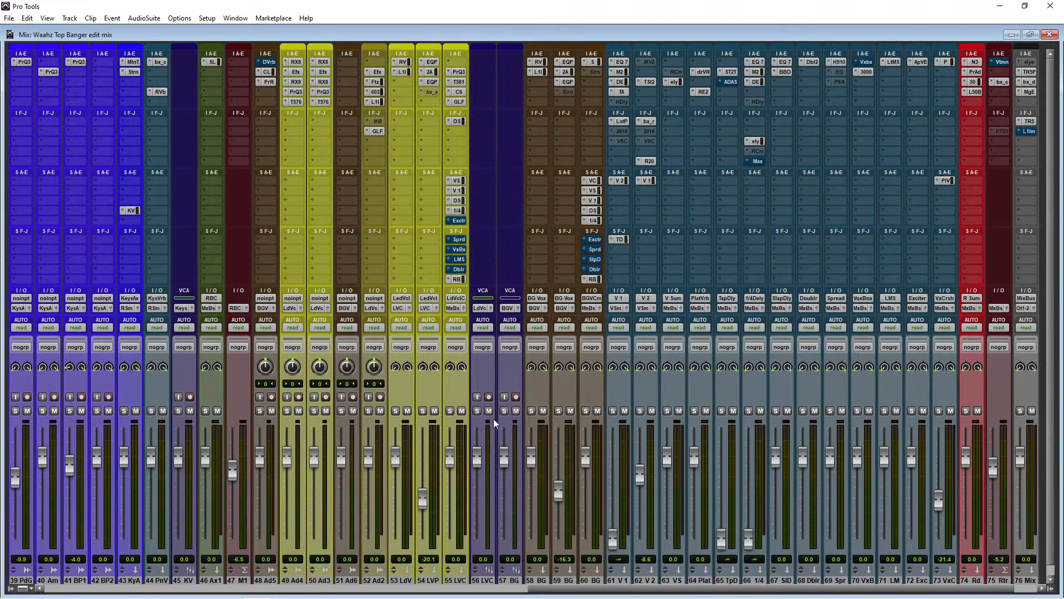
Solo lead vocal VCA track 56 and raise the V 1 reverb aux fader to -16.6 dB during playback
{"action": "left_click", "coordinate": [477, 410]}
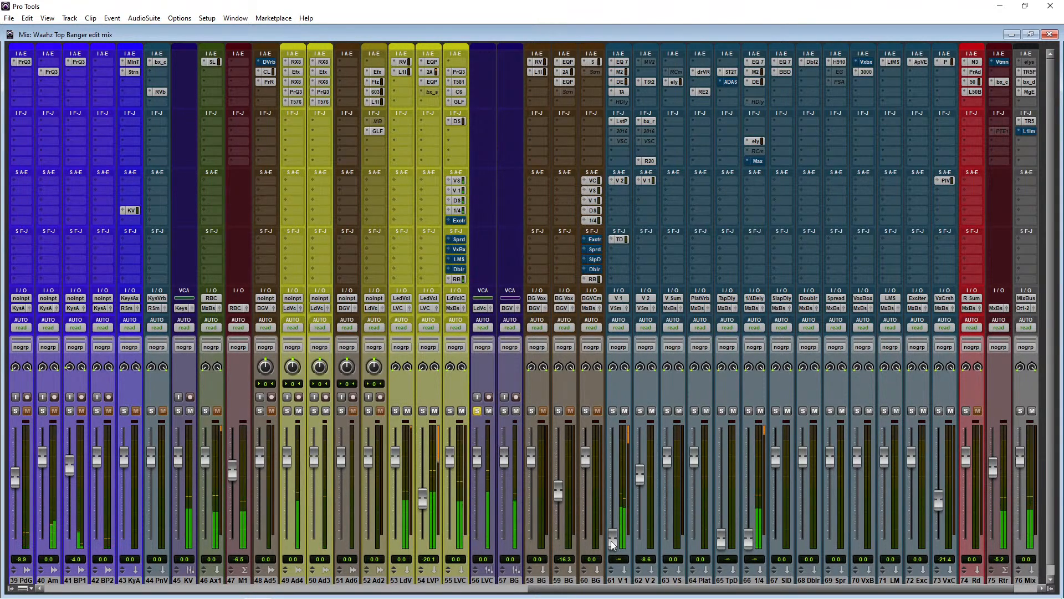
{"action": "left_click_drag", "start_coordinate": [614, 537], "coordinate": [622, 503]}
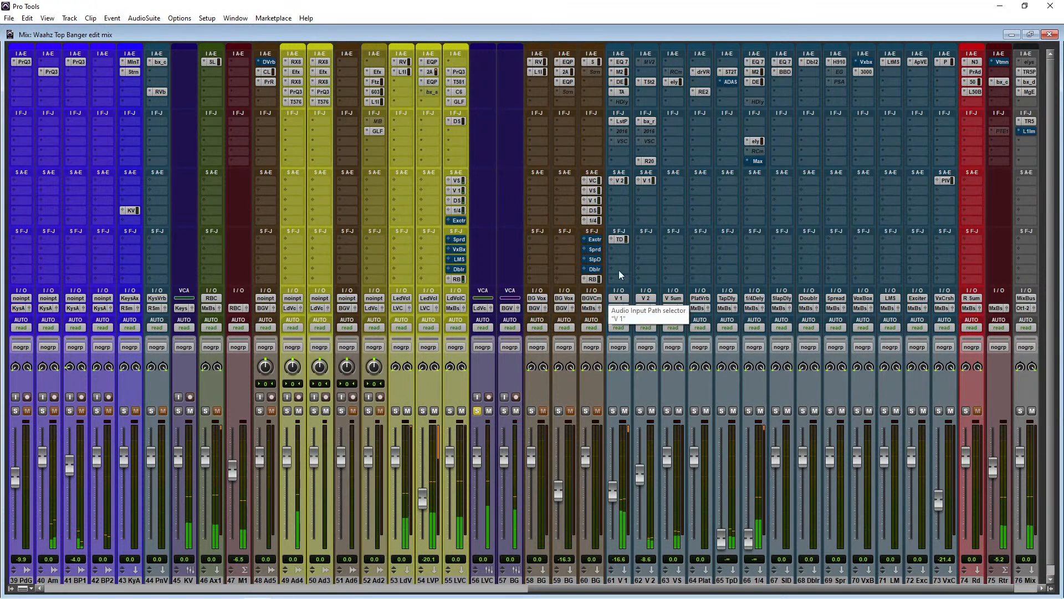
Enable the equalisation in Lustrous Plates on V 1, with a high cut of 9.79 kHz and a low cut of 462 Hz
{"action": "left_click", "coordinate": [622, 122]}
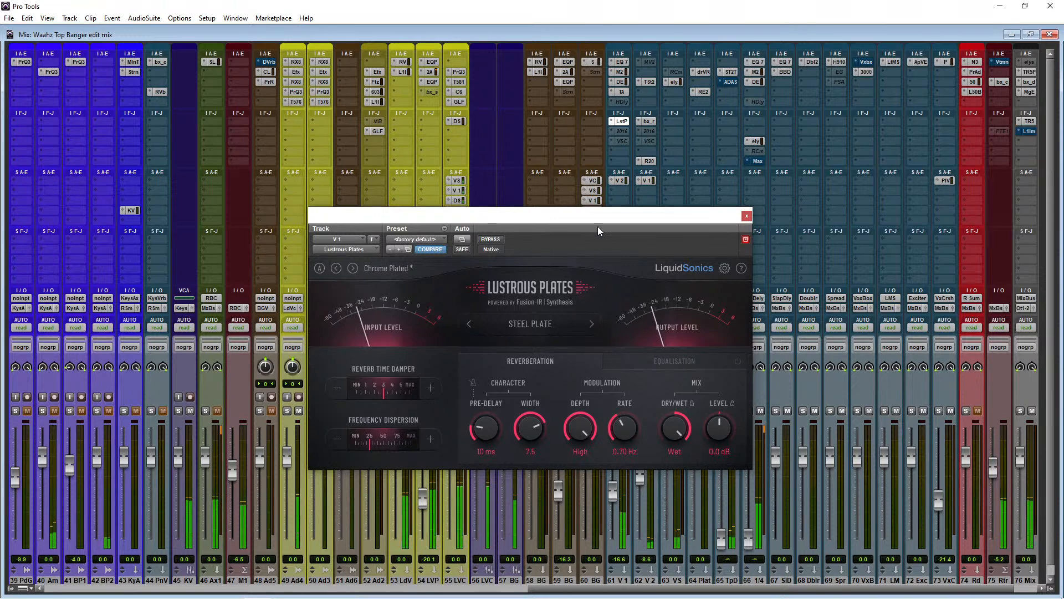
{"action": "left_click_drag", "start_coordinate": [586, 216], "coordinate": [600, 185]}
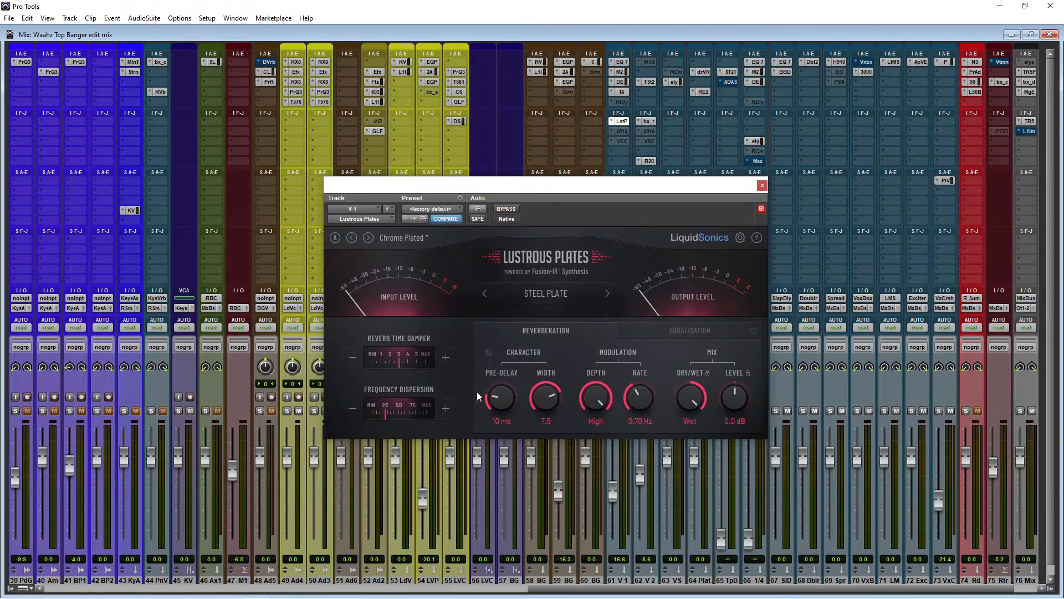
{"action": "left_click", "coordinate": [682, 330]}
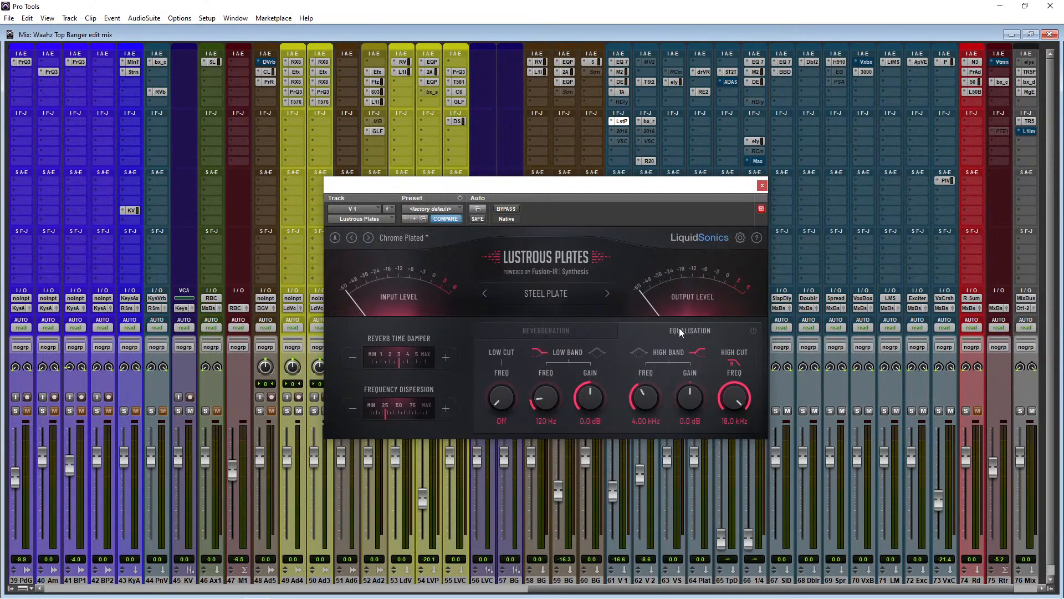
{"action": "left_click", "coordinate": [573, 330]}
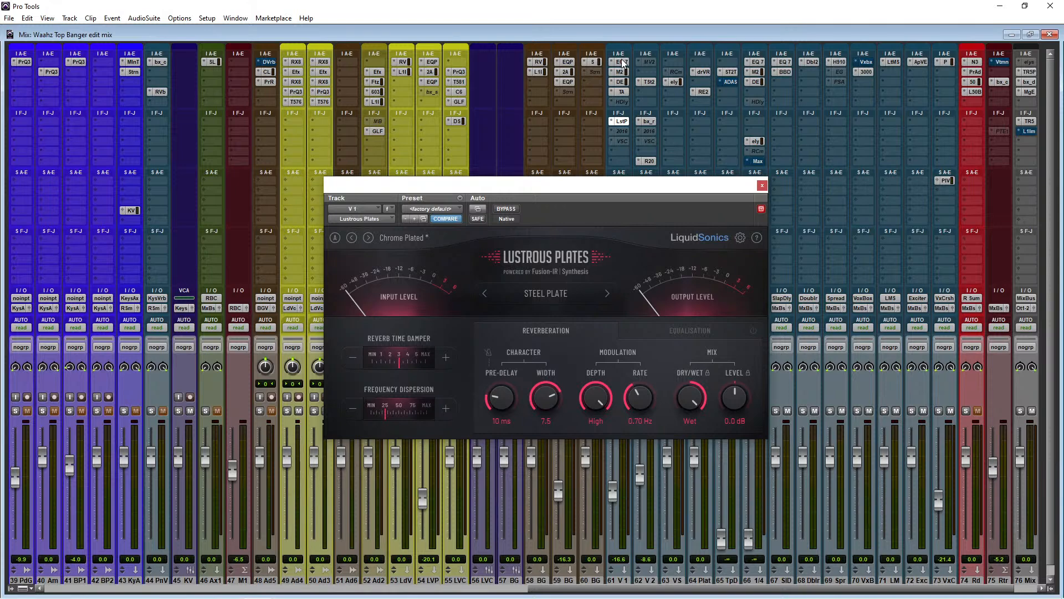
{"action": "left_click", "coordinate": [670, 329]}
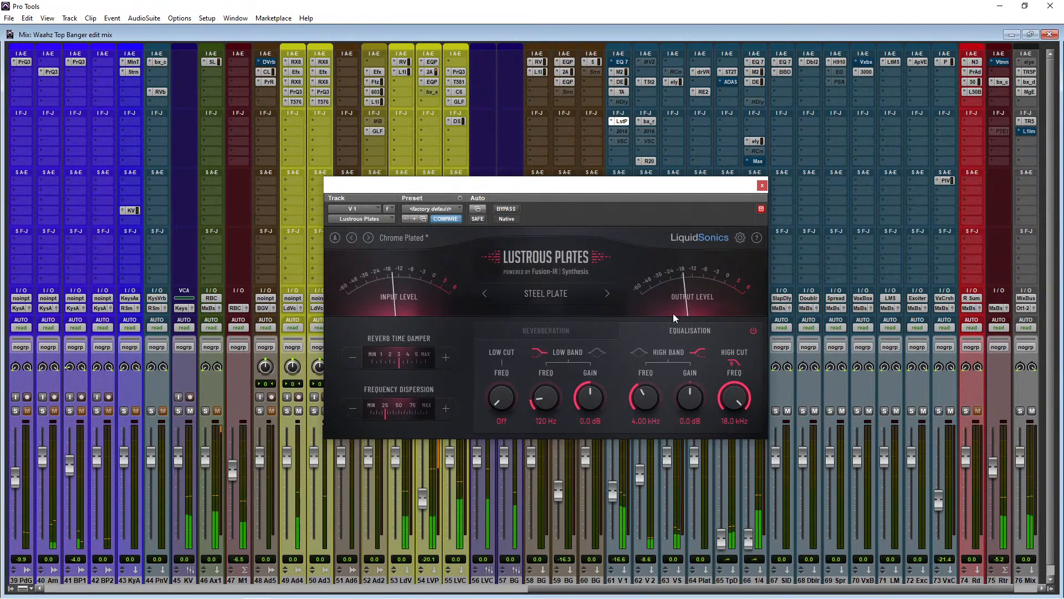
{"action": "left_click_drag", "start_coordinate": [726, 404], "coordinate": [720, 433]}
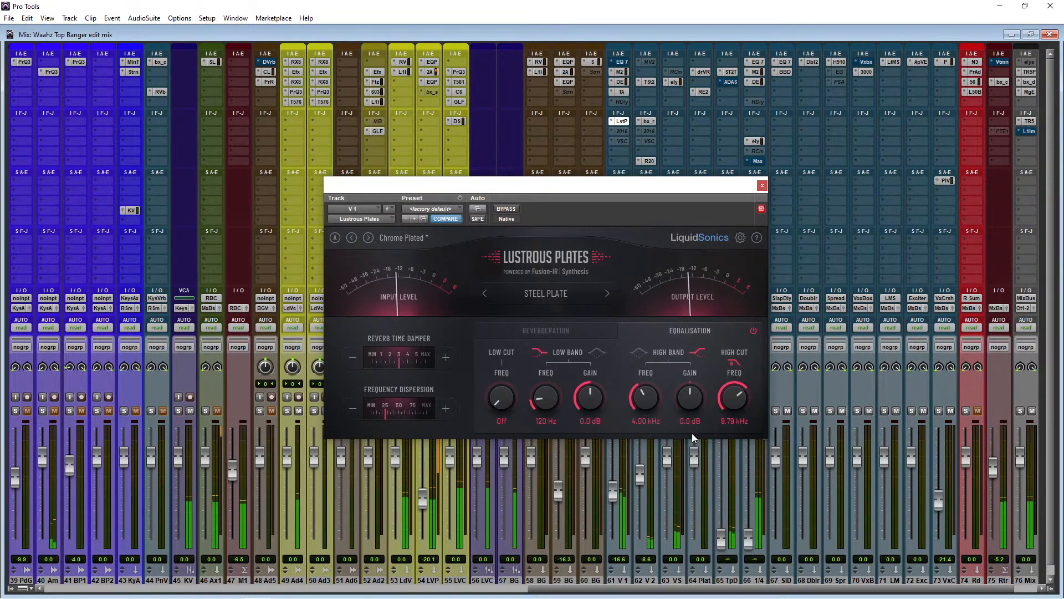
{"action": "left_click_drag", "start_coordinate": [507, 405], "coordinate": [561, 347]}
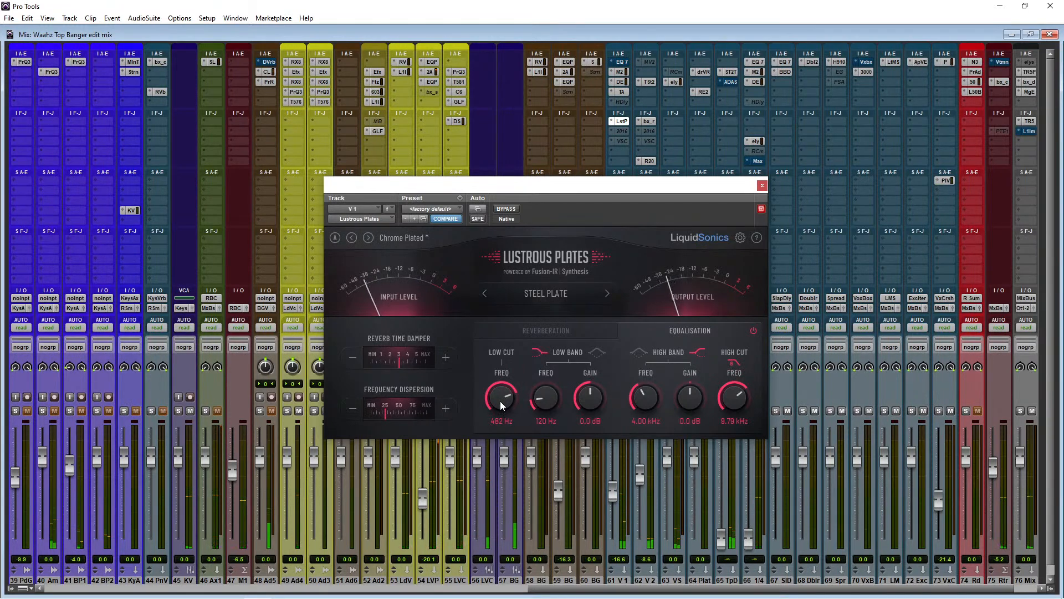
Audition the Large Vocal and Long Bright Vocal factory presets in Lustrous Plates on V 1
{"action": "left_click", "coordinate": [552, 333]}
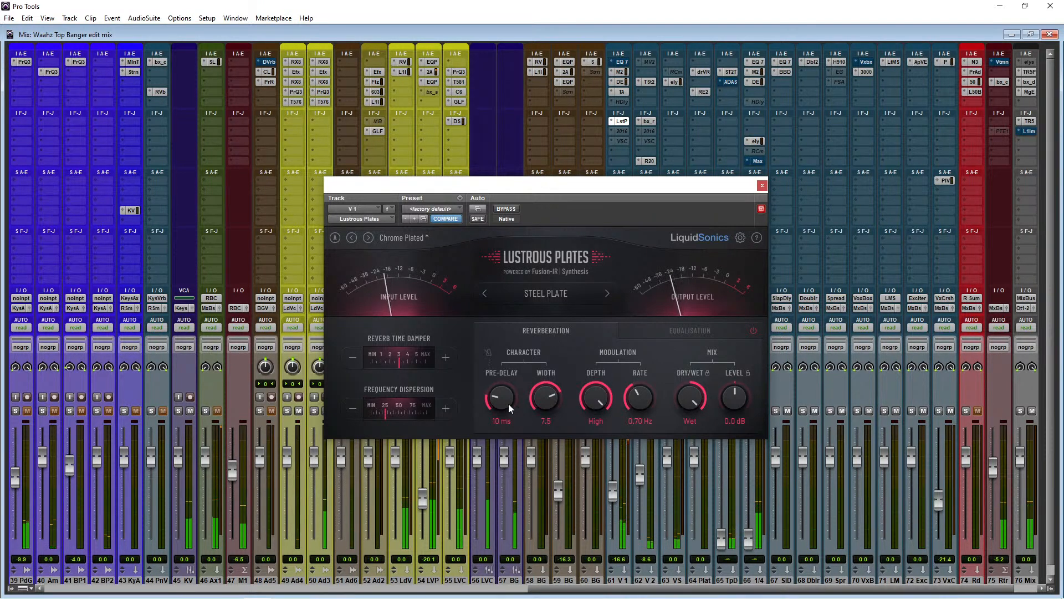
{"action": "left_click", "coordinate": [413, 239]}
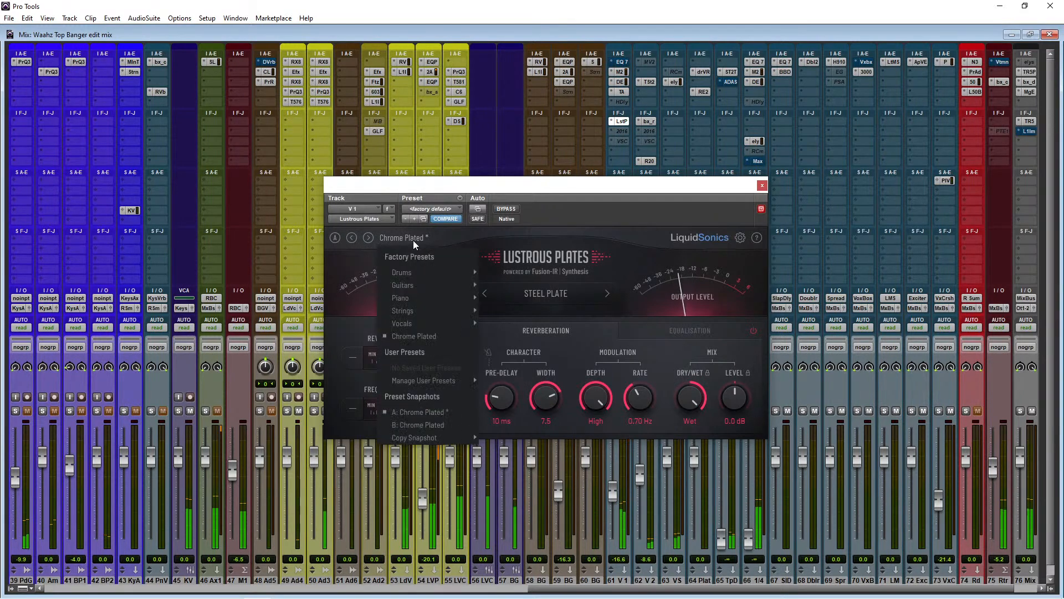
{"action": "mouse_move", "coordinate": [410, 324]}
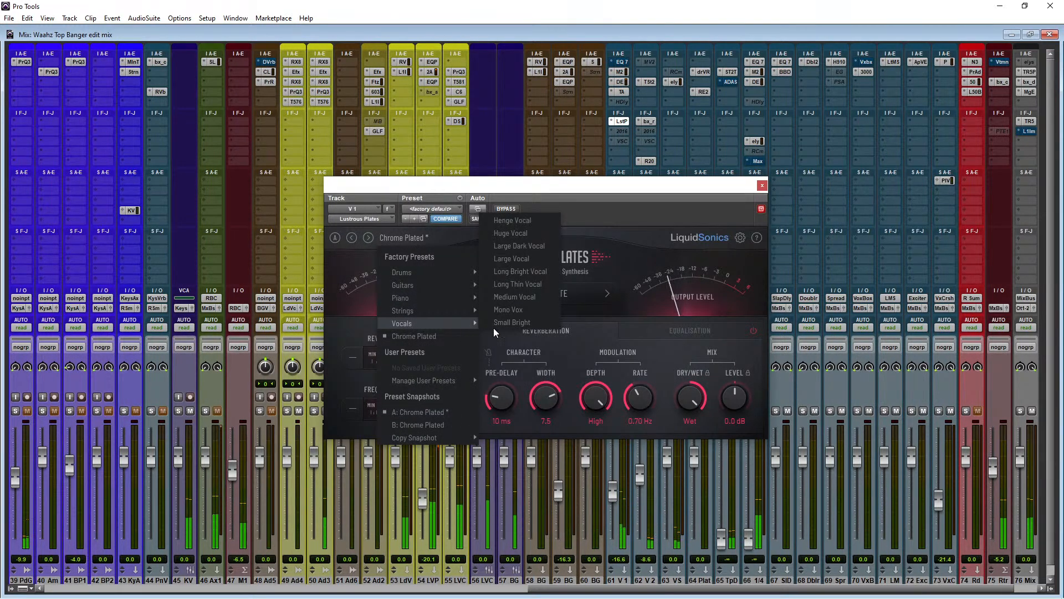
{"action": "left_click", "coordinate": [541, 261]}
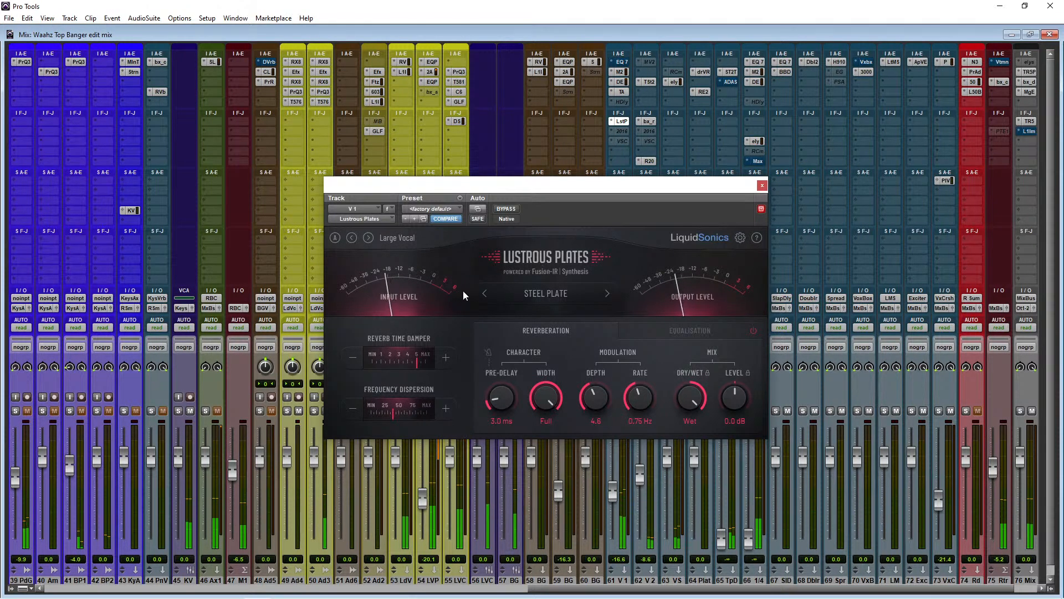
{"action": "left_click", "coordinate": [368, 238]}
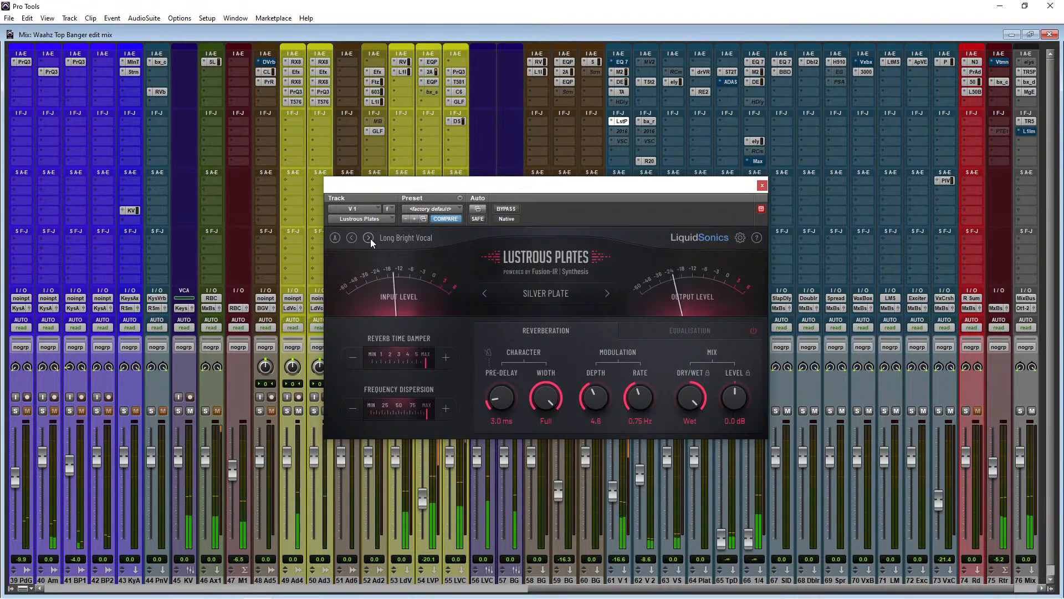
Load the Medium Vocal factory preset in Lustrous Plates and raise the V 1 aux fader to -10.5 dB
{"action": "left_click", "coordinate": [416, 237]}
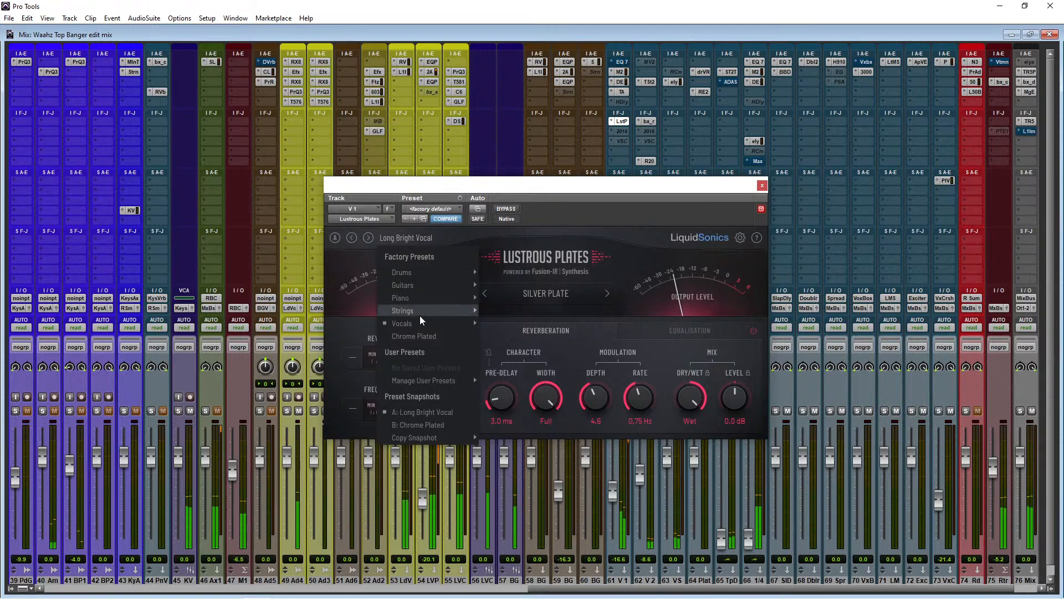
{"action": "mouse_move", "coordinate": [420, 321]}
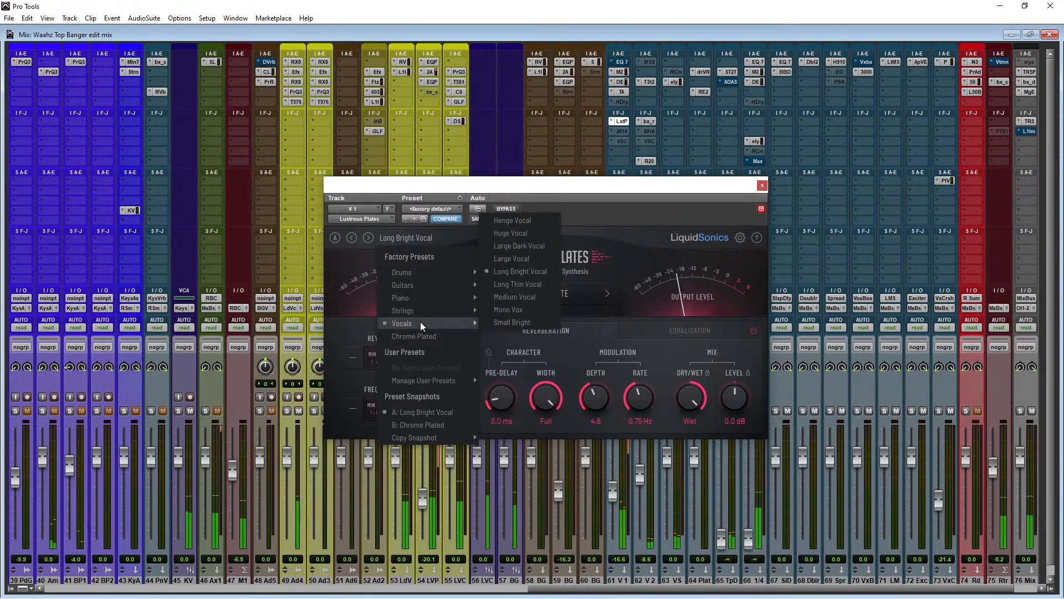
{"action": "left_click", "coordinate": [533, 298]}
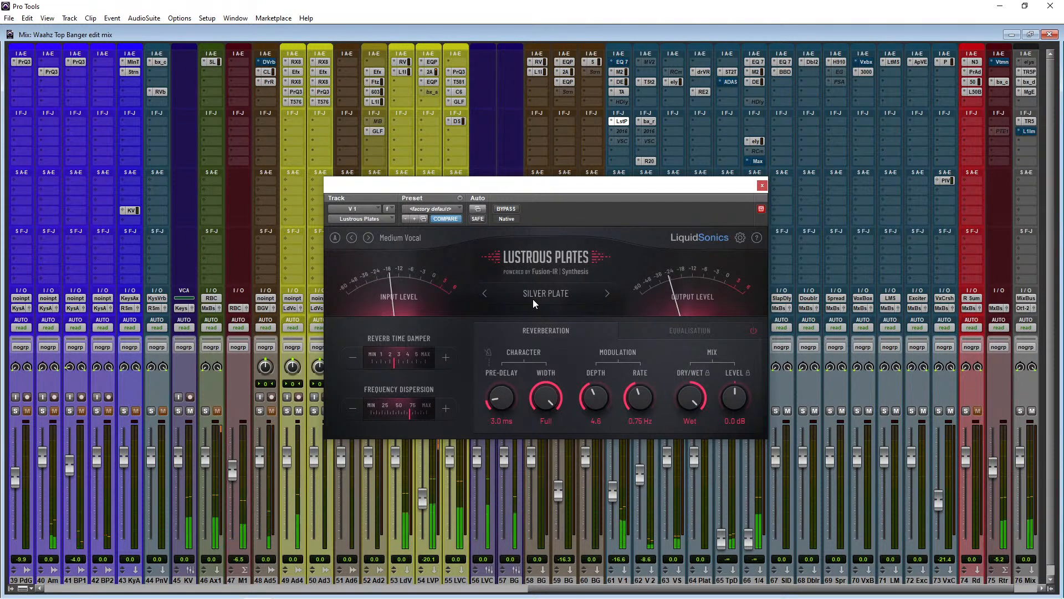
{"action": "left_click_drag", "start_coordinate": [633, 187], "coordinate": [775, 110]}
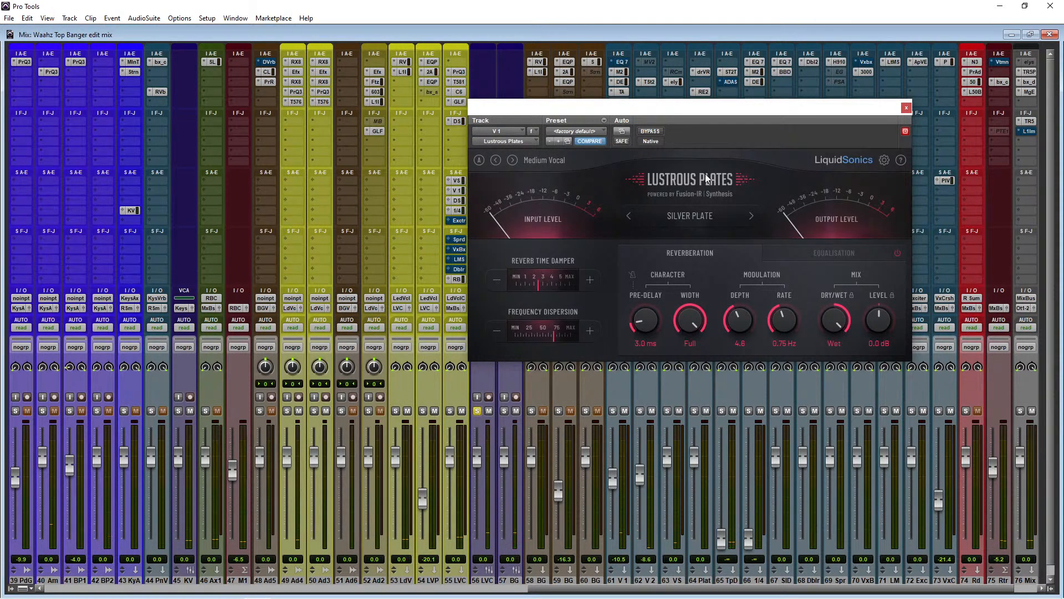
{"action": "left_click_drag", "start_coordinate": [732, 111], "coordinate": [683, 125]}
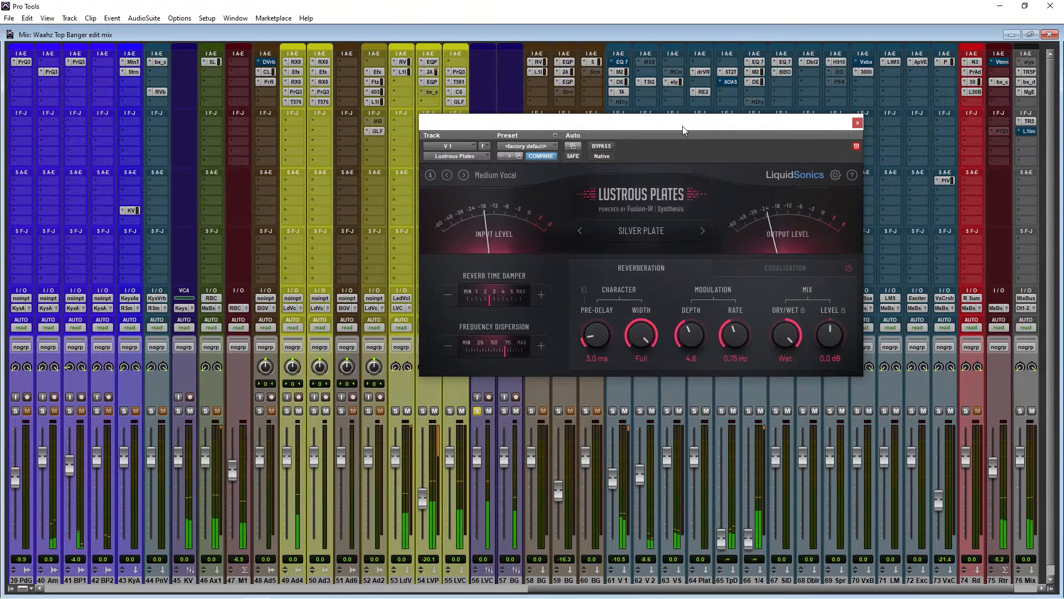
Clear the solo on lead vocal VCA track 56 and lower the V 1 aux fader to -12.6 dB during playback
{"action": "left_click_drag", "start_coordinate": [647, 126], "coordinate": [612, 111]}
{"action": "left_click", "coordinate": [479, 411]}
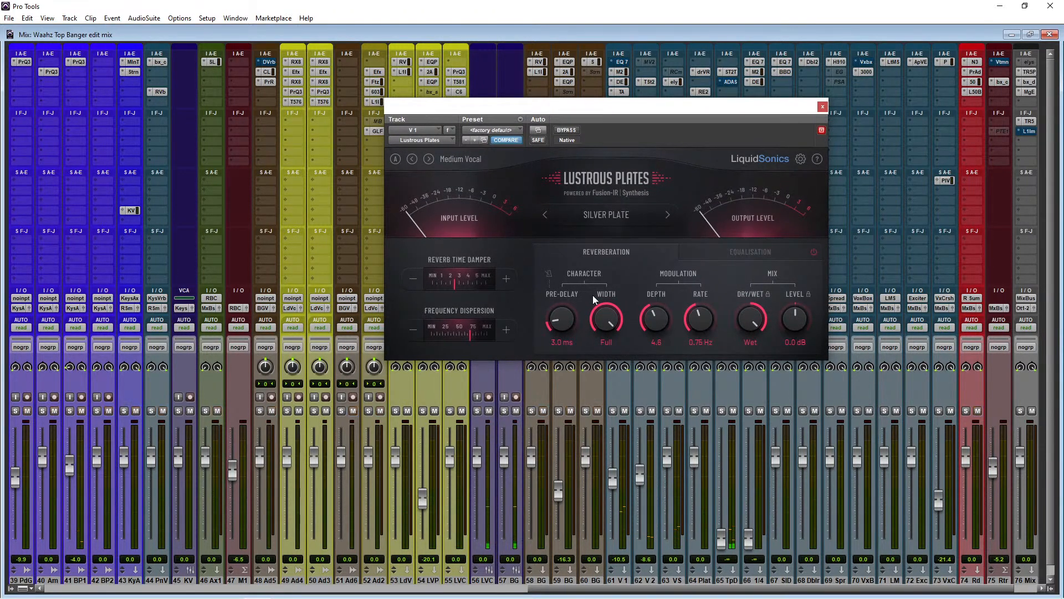
{"action": "left_click_drag", "start_coordinate": [623, 109], "coordinate": [621, 131]}
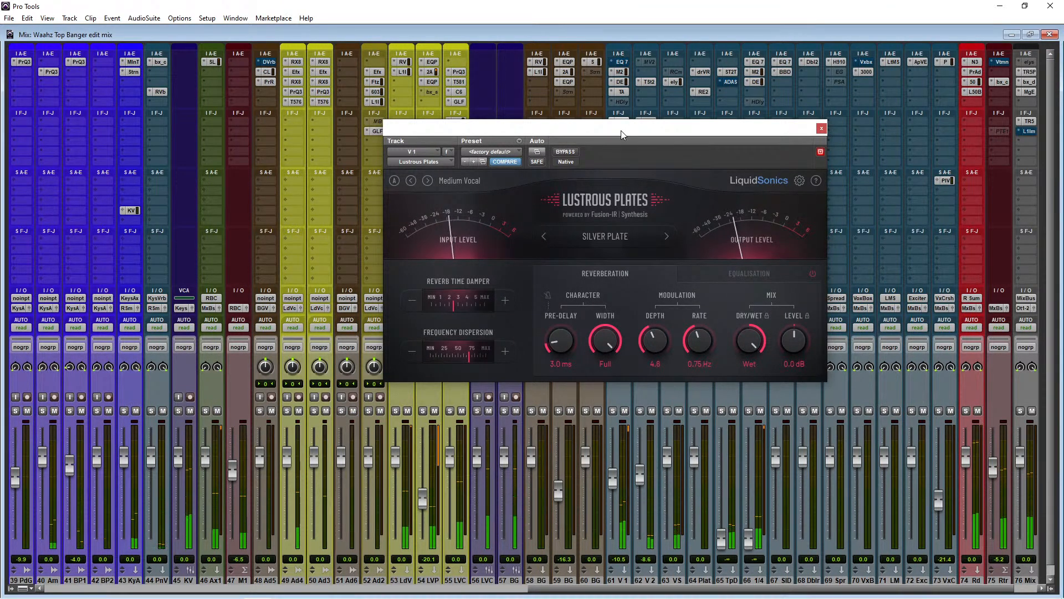
{"action": "left_click_drag", "start_coordinate": [613, 476], "coordinate": [614, 482]}
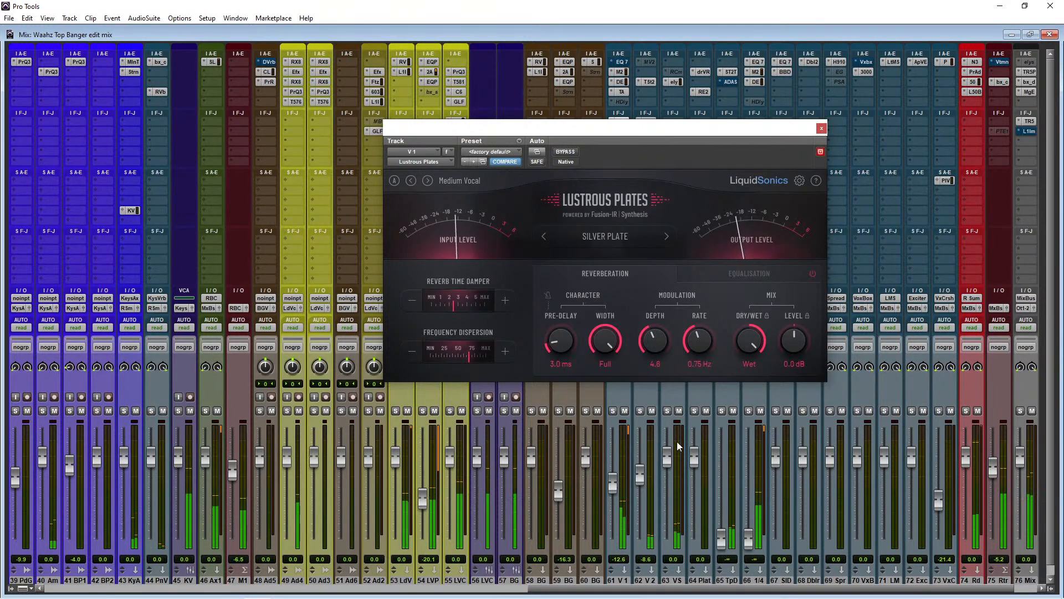
Compare the mix with and without the V Sum aux by muting and unmuting it, and lower the V 1 fader to -14.0 dB
{"action": "left_click", "coordinate": [679, 412]}
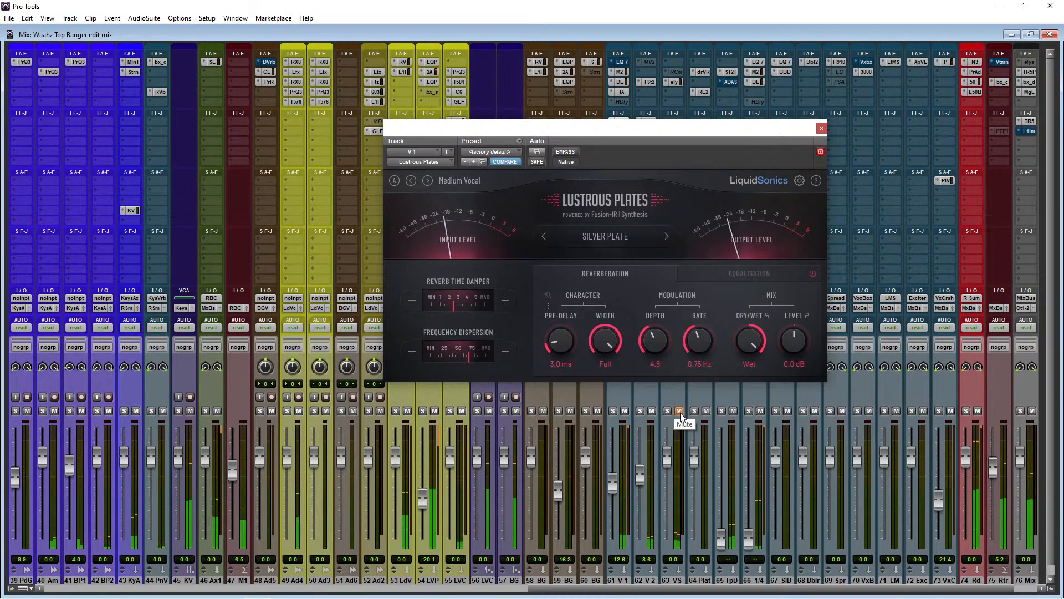
{"action": "left_click", "coordinate": [679, 411]}
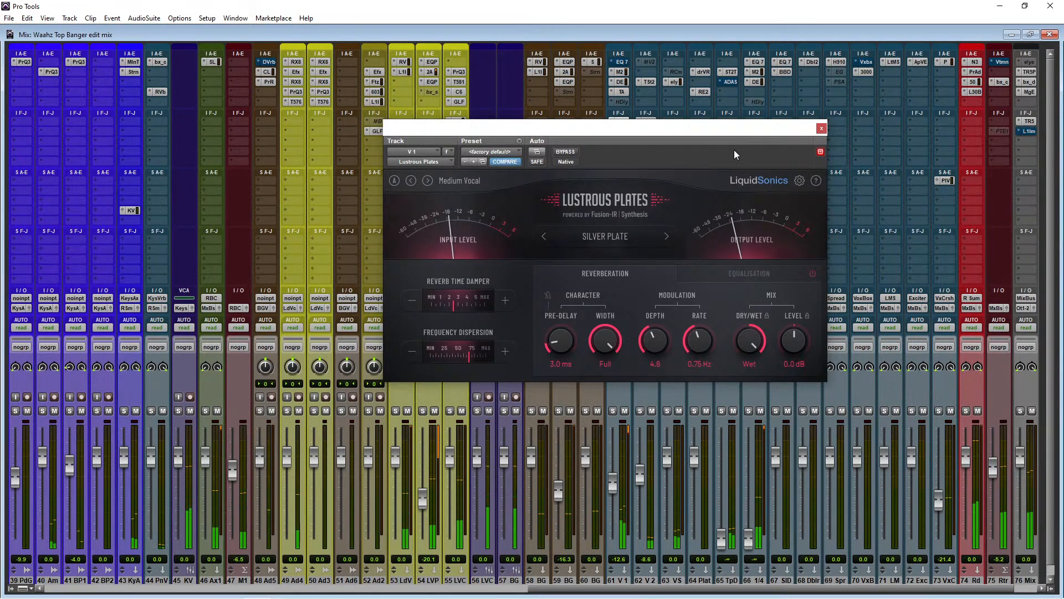
{"action": "left_click_drag", "start_coordinate": [739, 133], "coordinate": [463, 161]}
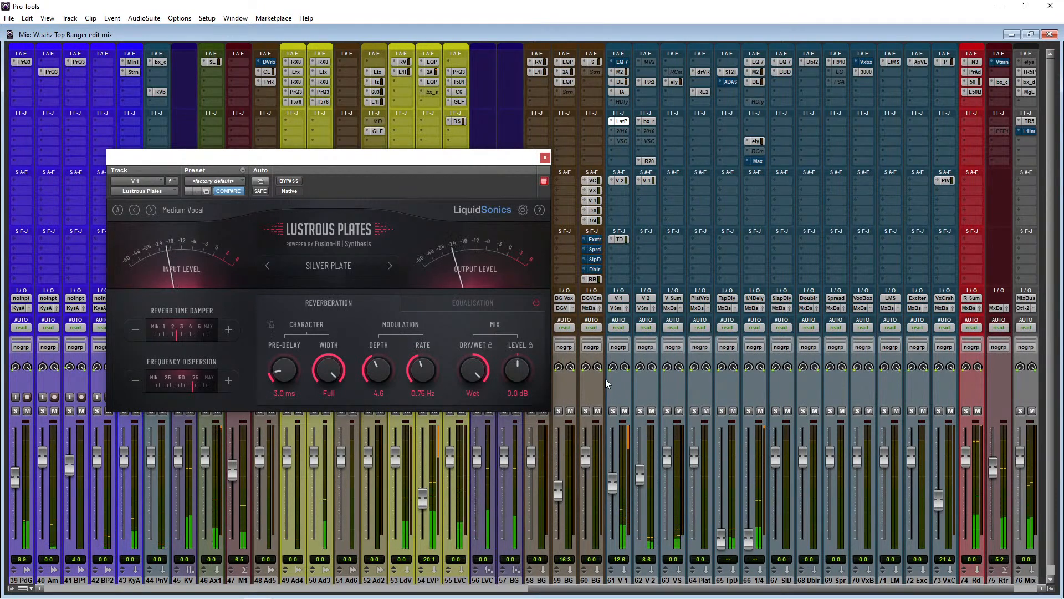
{"action": "left_click_drag", "start_coordinate": [613, 485], "coordinate": [614, 493]}
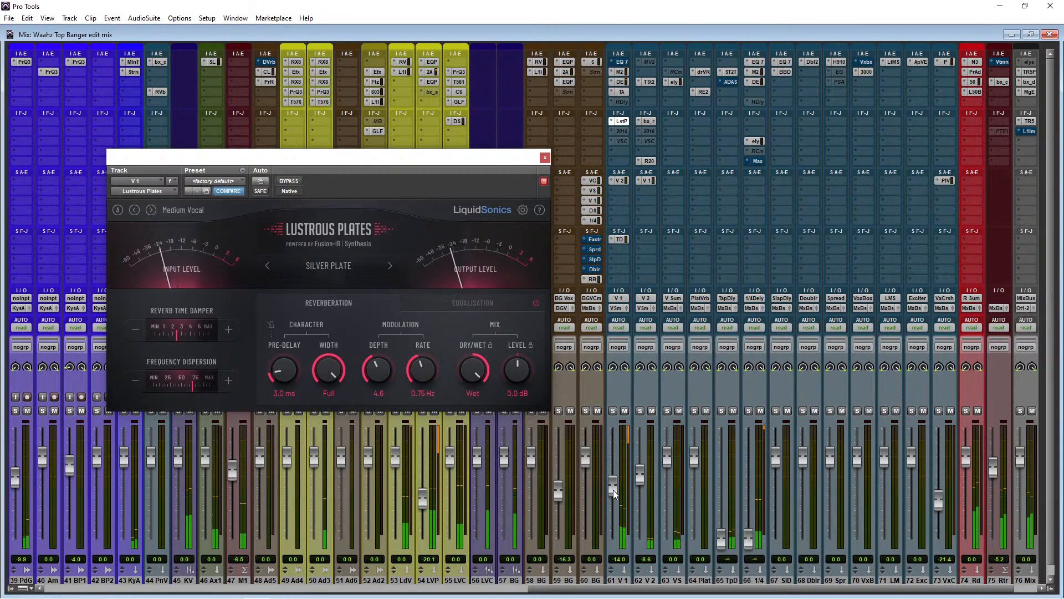
Set the V 1 and V 2 reverb aux faders to -9.4 dB each and close Lustrous Plates
{"action": "left_click", "coordinate": [639, 475], "text": "alt"}
{"action": "left_click_drag", "start_coordinate": [612, 488], "coordinate": [616, 479]}
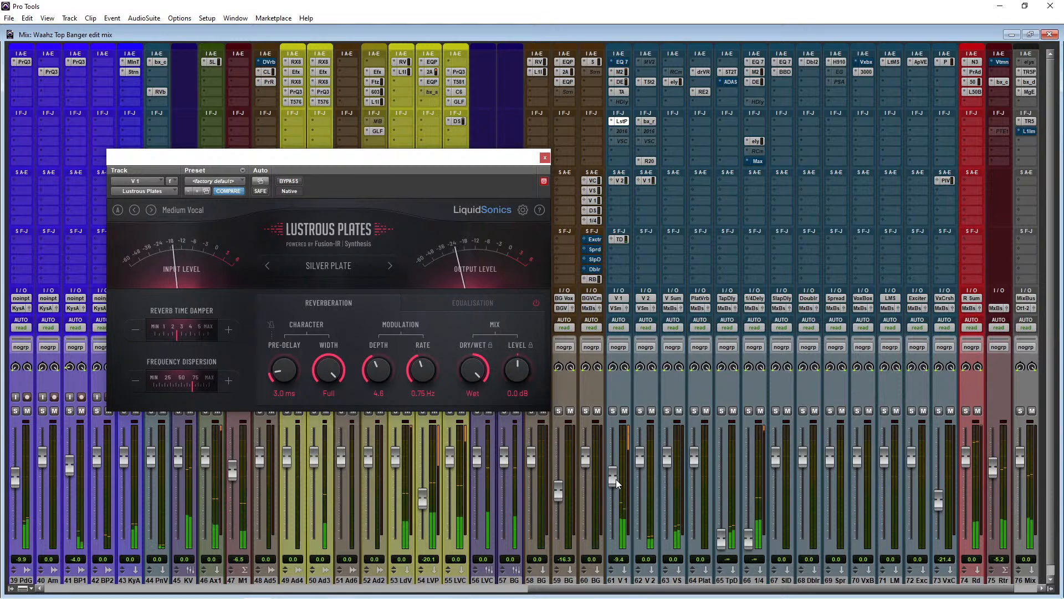
{"action": "left_click_drag", "start_coordinate": [640, 462], "coordinate": [640, 482]}
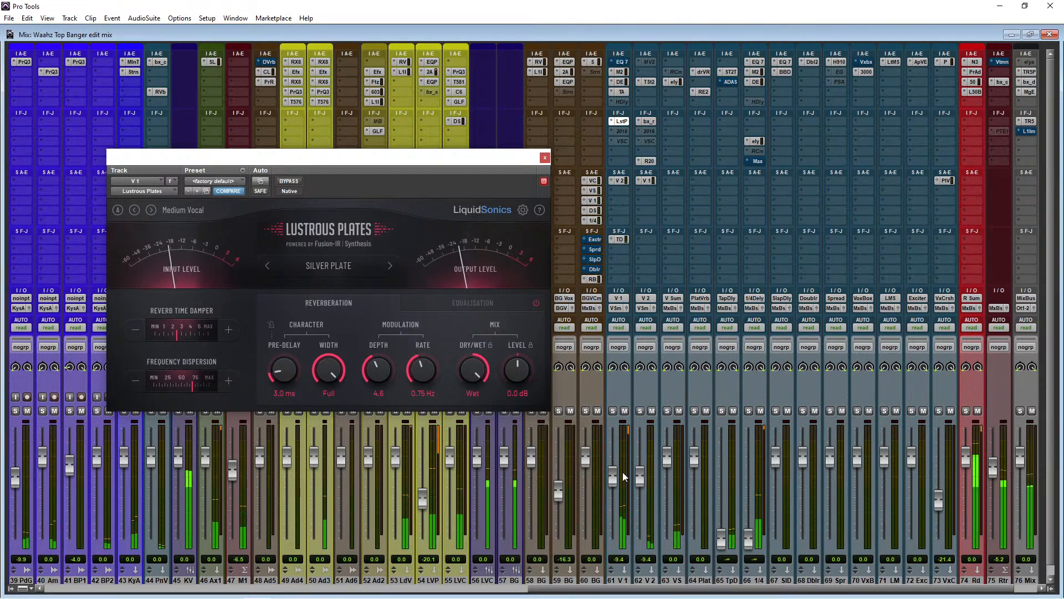
{"action": "left_click_drag", "start_coordinate": [500, 156], "coordinate": [526, 115]}
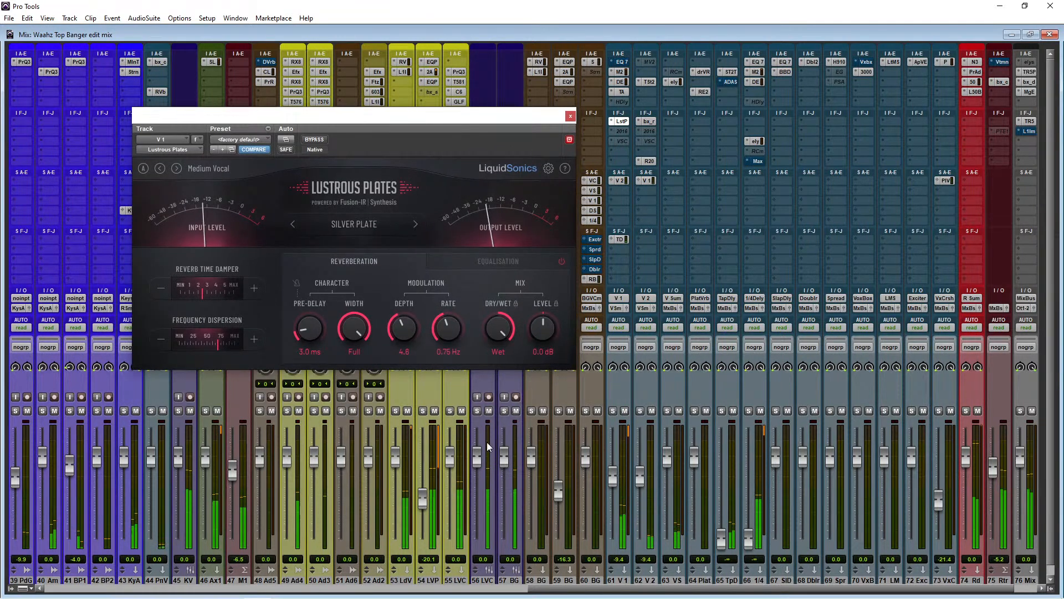
{"action": "left_click", "coordinate": [476, 411]}
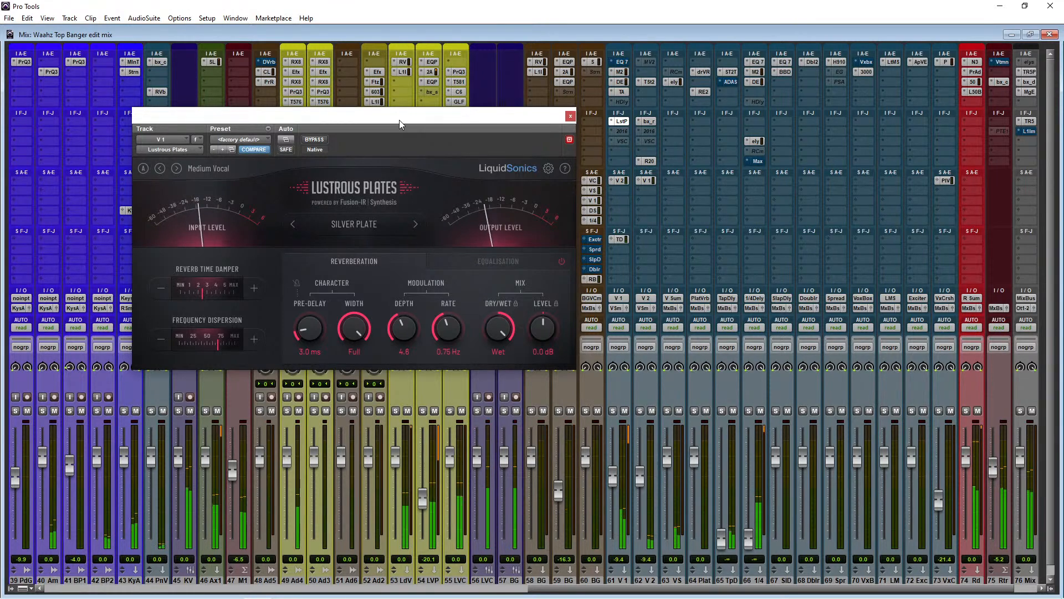
{"action": "left_click", "coordinate": [571, 116]}
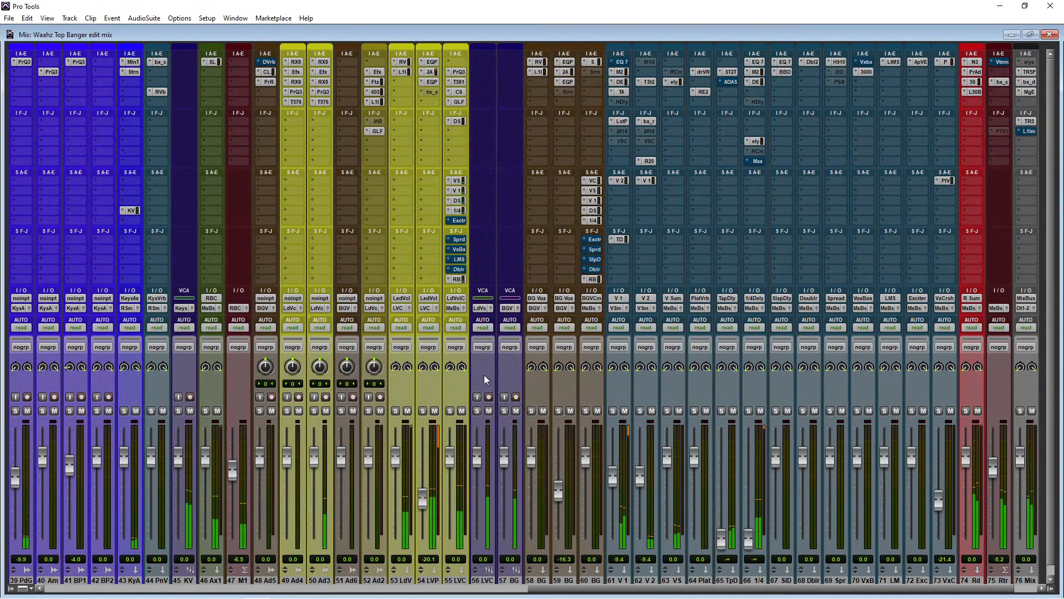
Reopen Lustrous Plates on V 1 and switch the plate type to Chrome Plate
{"action": "left_click", "coordinate": [622, 121]}
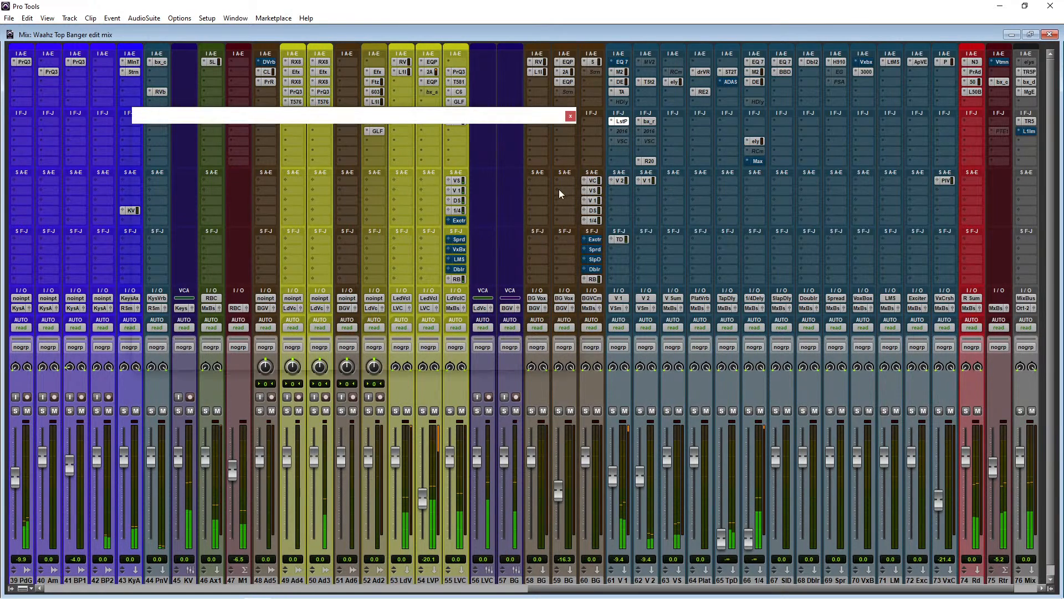
{"action": "left_click_drag", "start_coordinate": [435, 112], "coordinate": [482, 118]}
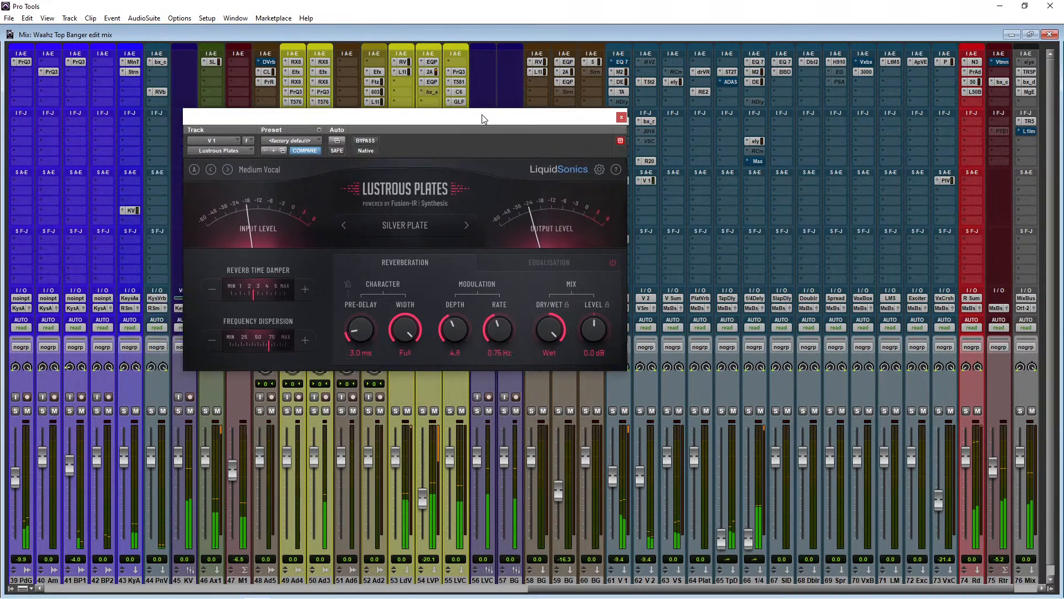
{"action": "left_click", "coordinate": [428, 226]}
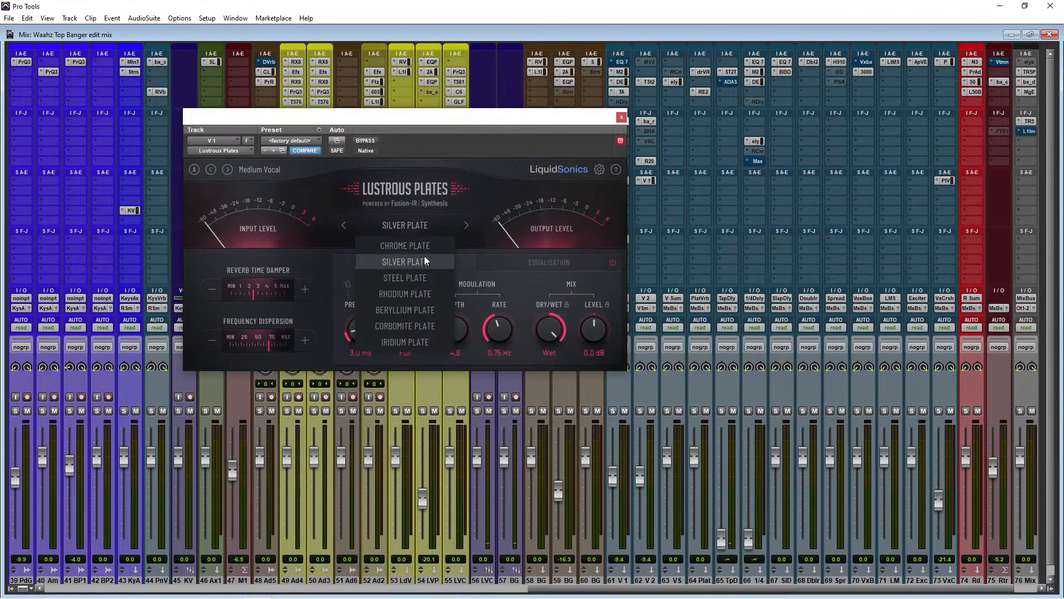
{"action": "left_click", "coordinate": [426, 245]}
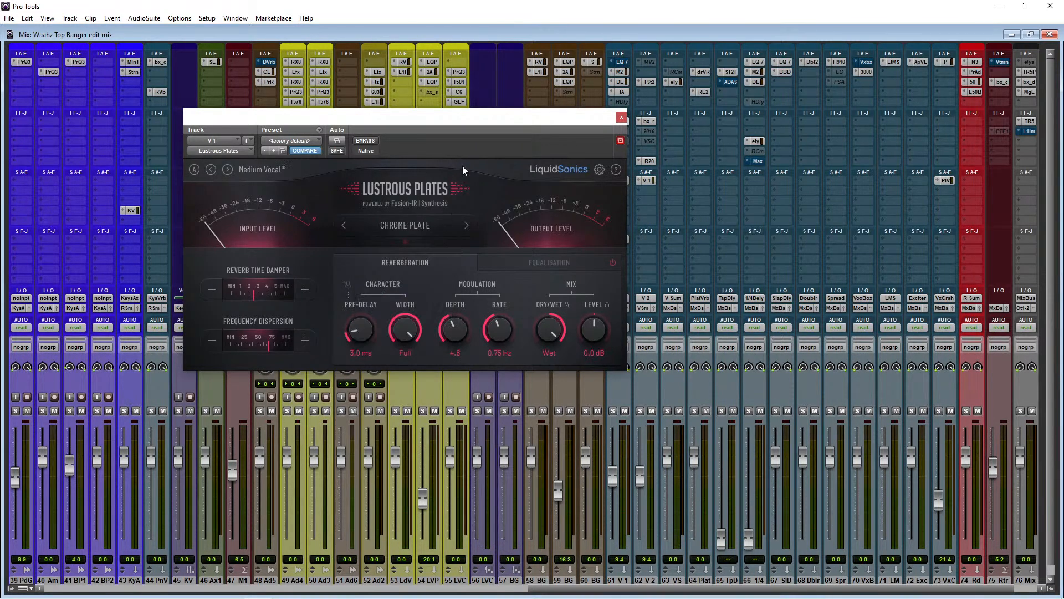
{"action": "left_click_drag", "start_coordinate": [468, 119], "coordinate": [501, 126]}
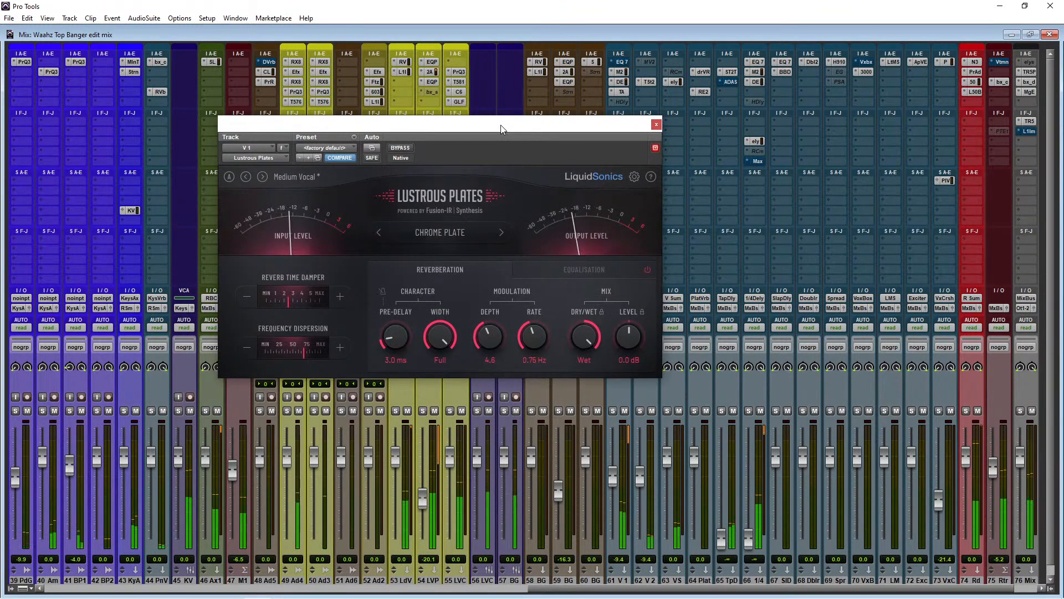
Audition the Chrome Plate reverb with lead vocal VCA track 56 soloed, and return to the full mix
{"action": "left_click", "coordinate": [477, 411]}
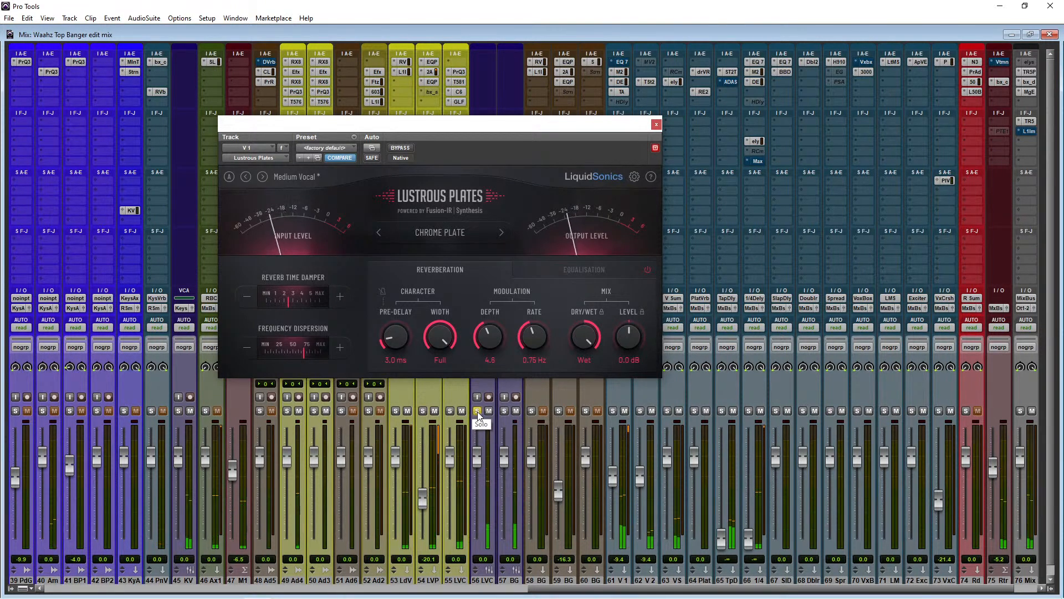
{"action": "left_click_drag", "start_coordinate": [516, 125], "coordinate": [558, 126]}
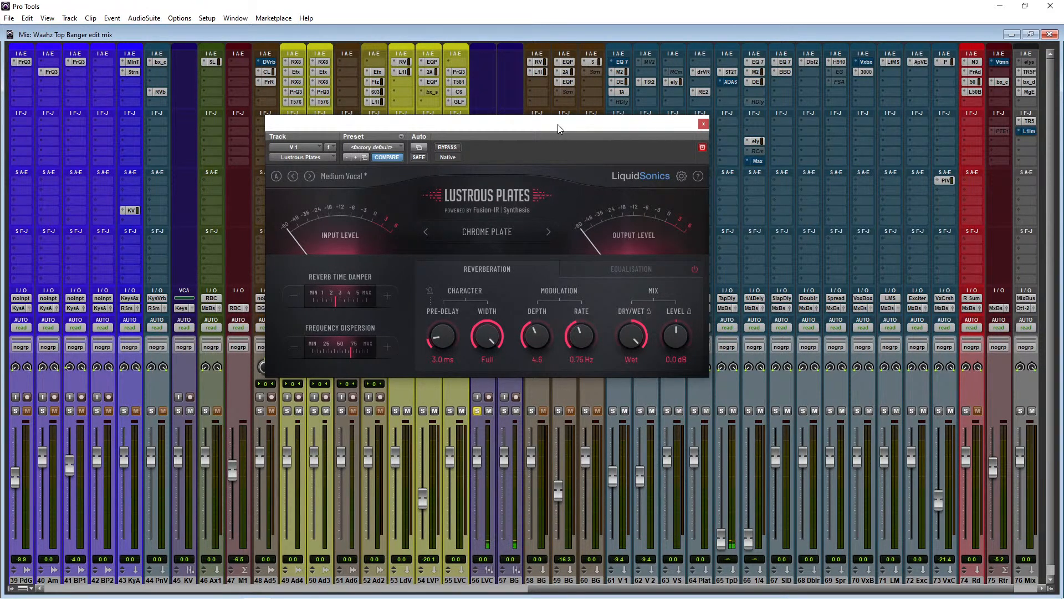
{"action": "mouse_move", "coordinate": [558, 124]}
{"action": "left_mouse_down"}
{"action": "mouse_move", "coordinate": [585, 131]}
{"action": "mouse_move", "coordinate": [541, 136]}
{"action": "left_mouse_up"}
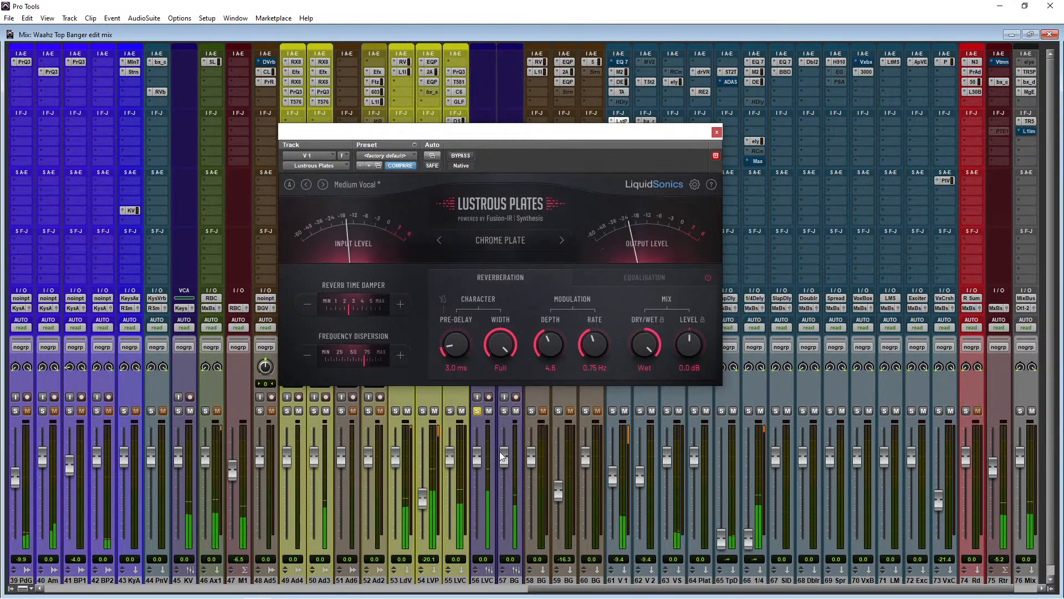
{"action": "left_click", "coordinate": [477, 413]}
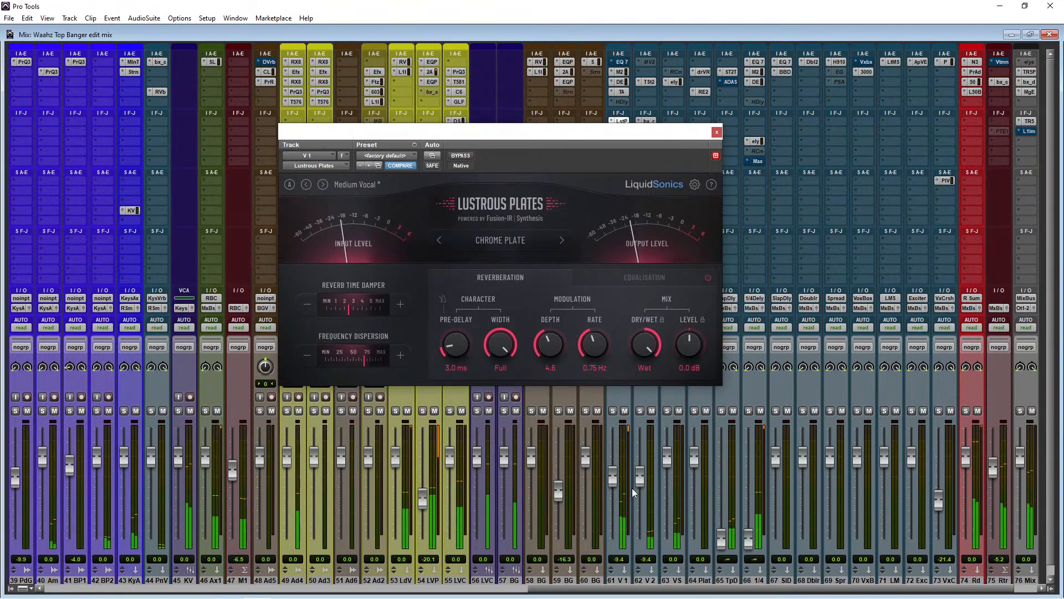
Set the V 1 fader to -14.5 dB and the 1/4 Delay fader to -25.2 dB, checking the mix with V Sum muted
{"action": "left_click_drag", "start_coordinate": [612, 480], "coordinate": [613, 491]}
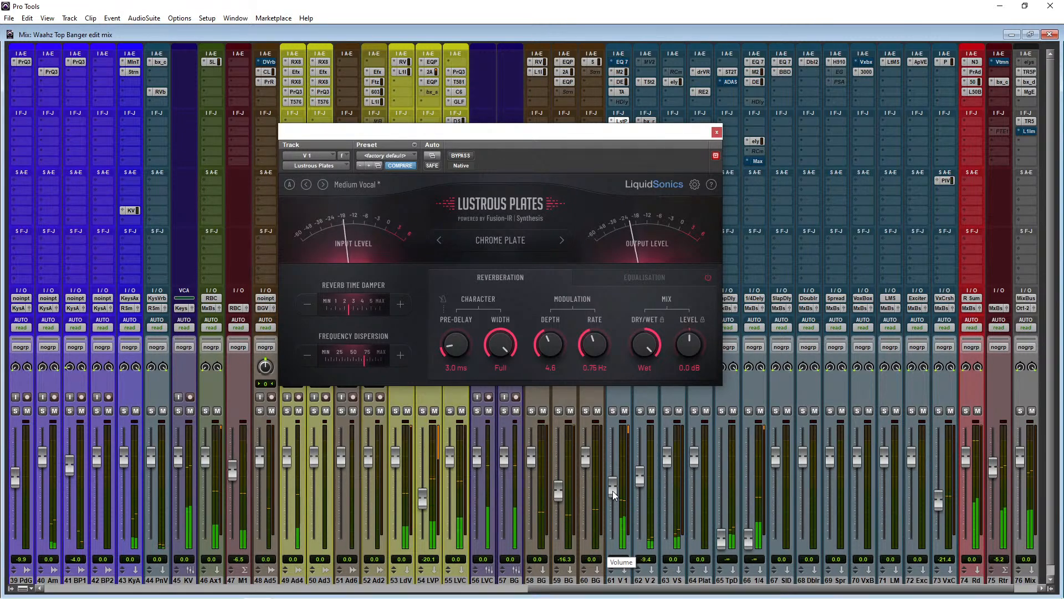
{"action": "left_click", "coordinate": [679, 410]}
{"action": "left_click", "coordinate": [679, 412]}
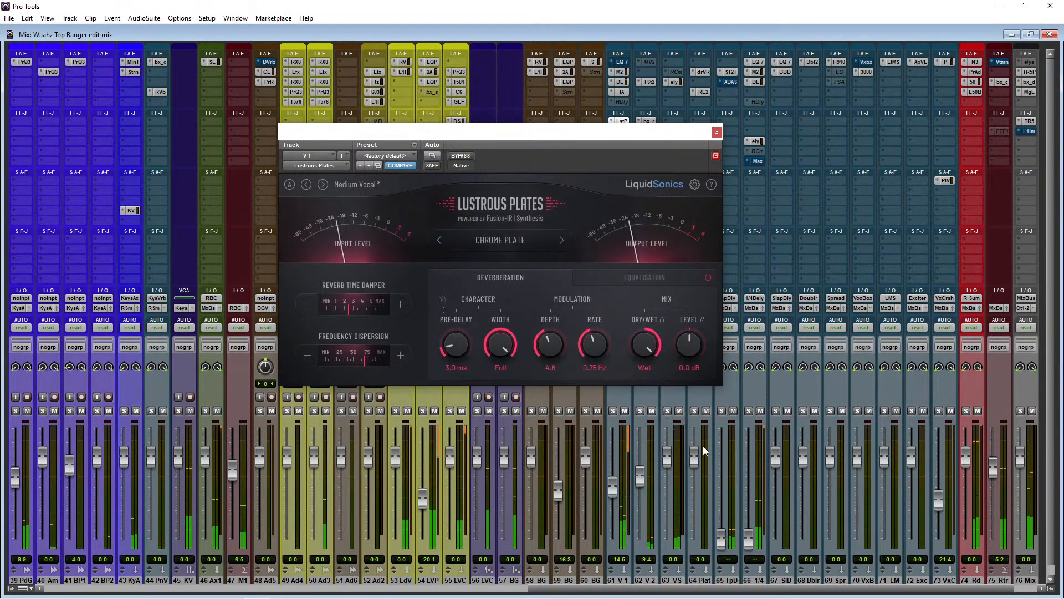
{"action": "left_click_drag", "start_coordinate": [751, 546], "coordinate": [754, 510]}
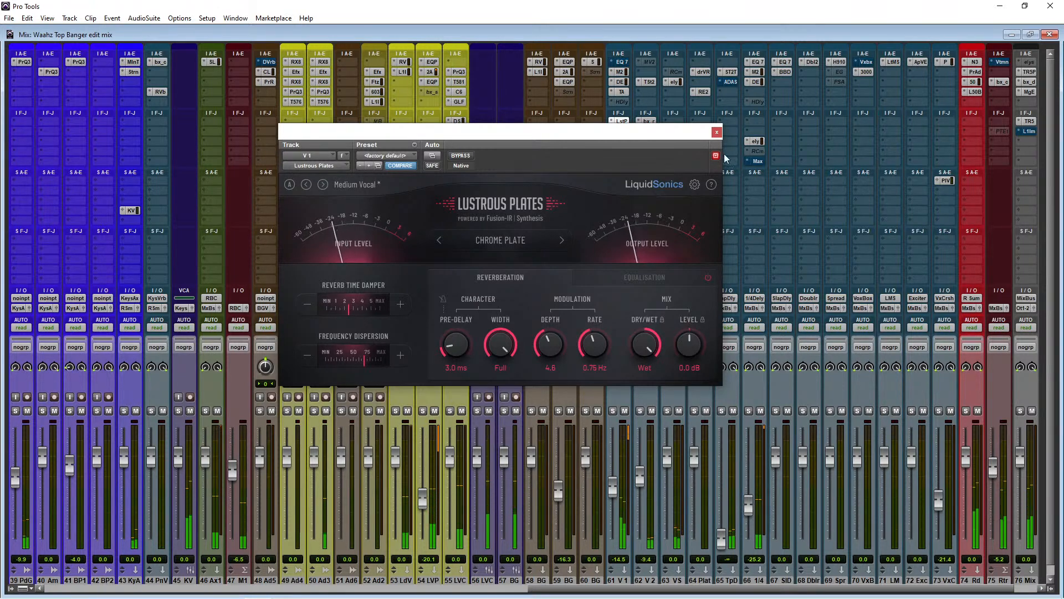
{"action": "left_click", "coordinate": [716, 132]}
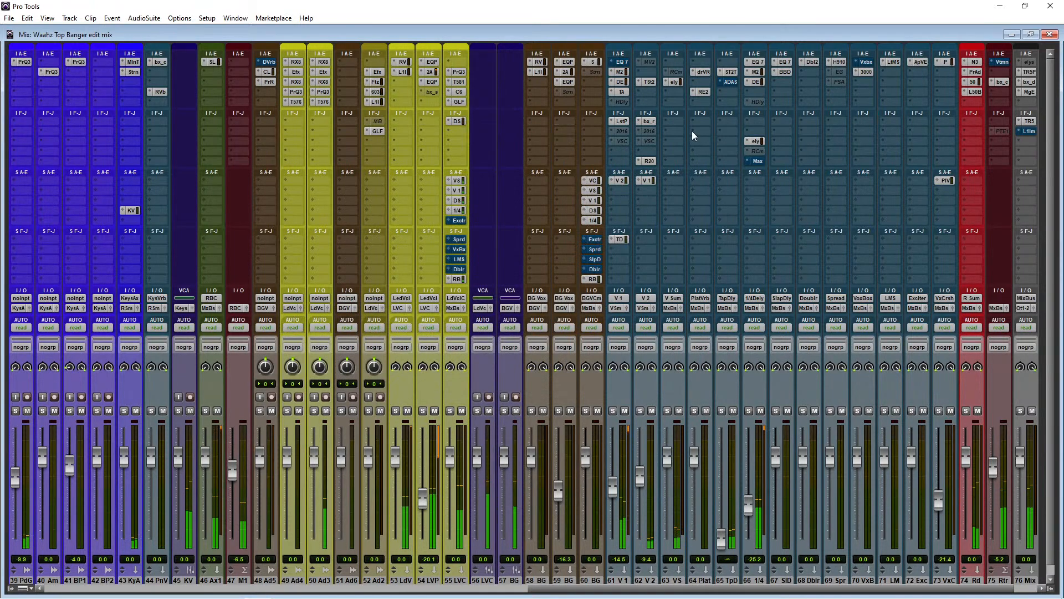
Deactivate the elysia insert and activate RCompressor on the V Sum and 1/4 Delay auxes, checking the compressor's settings on 1/4 Delay
{"action": "left_click", "coordinate": [675, 82], "text": "ctrl+super"}
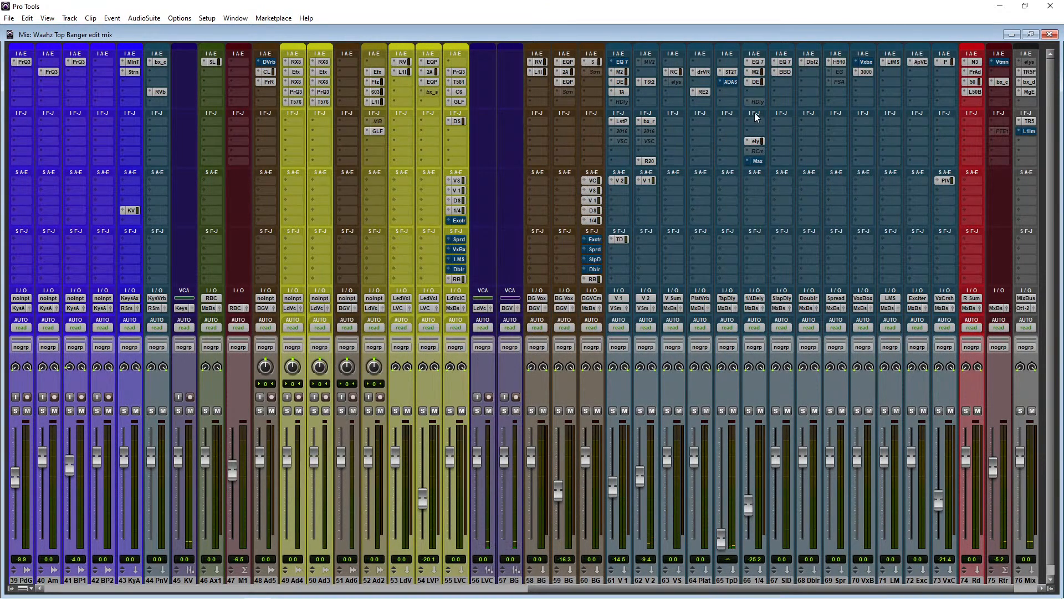
{"action": "right_click", "coordinate": [759, 140]}
{"action": "left_click", "coordinate": [772, 153]}
{"action": "right_click", "coordinate": [754, 150]}
{"action": "left_click", "coordinate": [773, 164]}
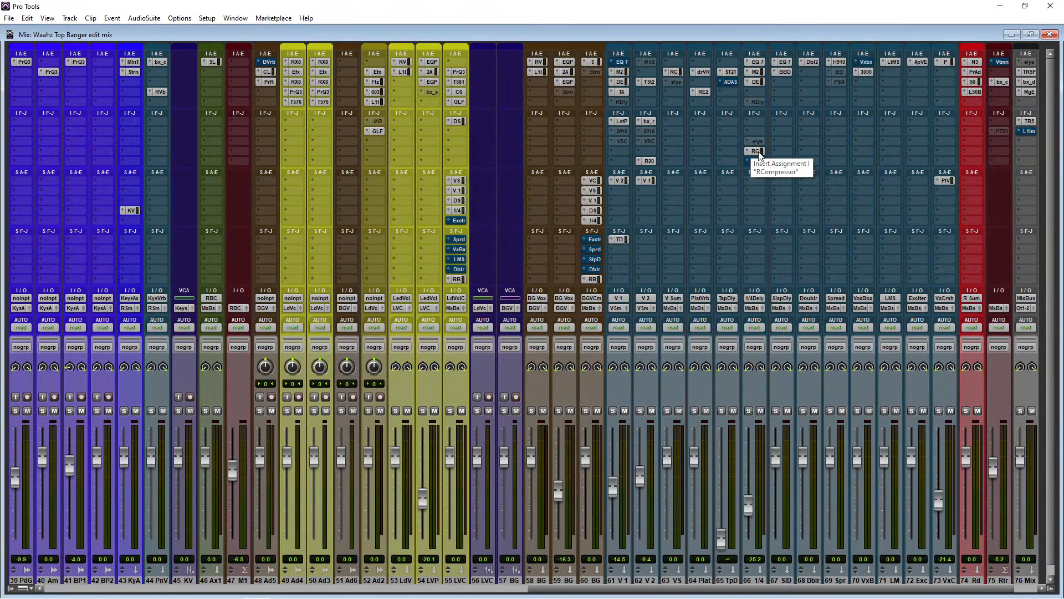
{"action": "left_click", "coordinate": [756, 151]}
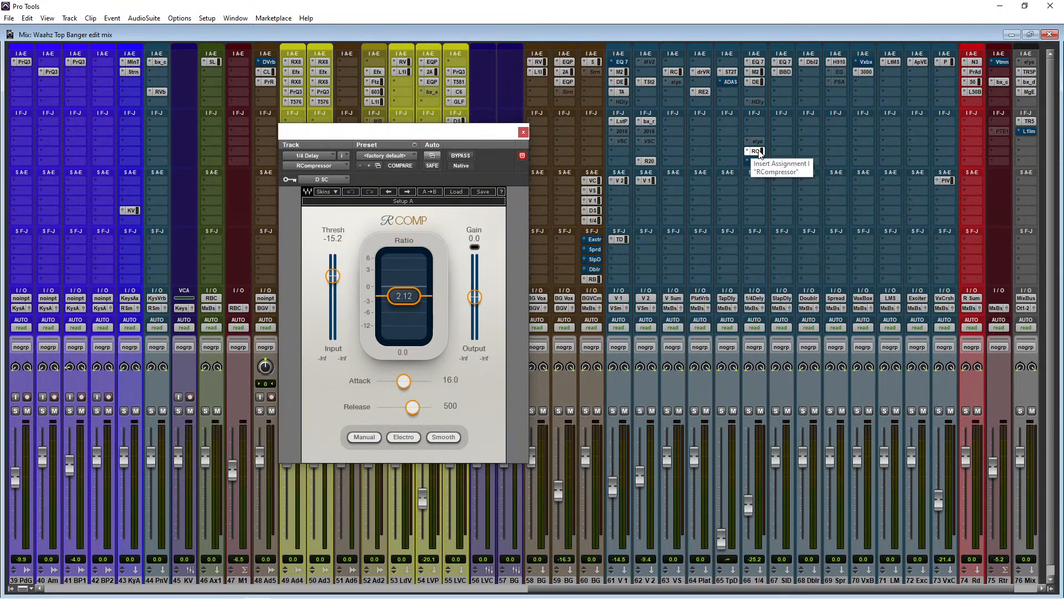
{"action": "left_click", "coordinate": [523, 132]}
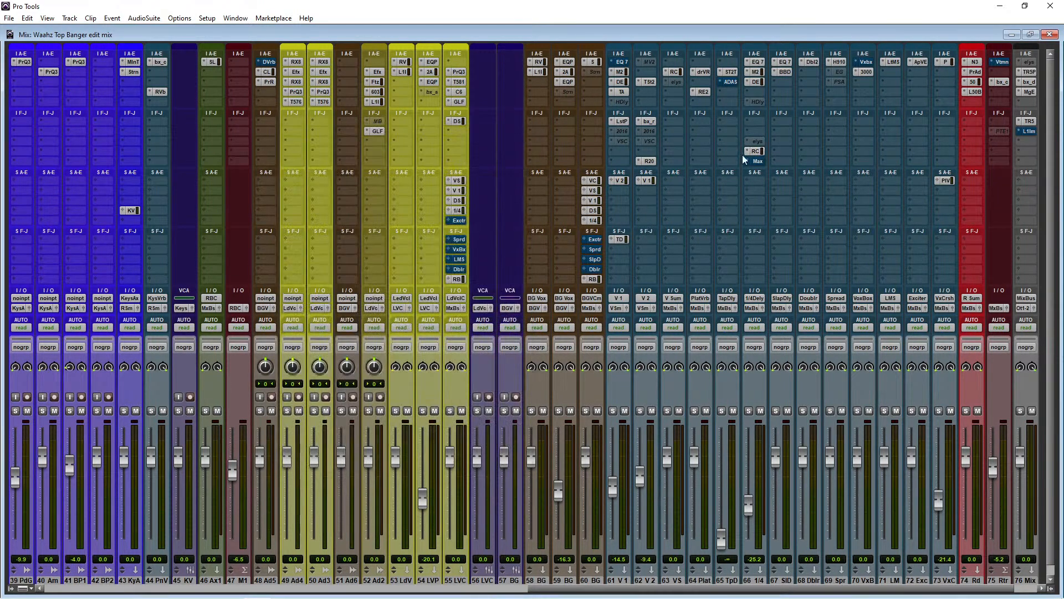
Activate H-Delay on the 1/4 Delay aux and go over its feedback and filter settings
{"action": "right_click", "coordinate": [757, 101]}
{"action": "left_click", "coordinate": [767, 113]}
{"action": "left_click", "coordinate": [757, 102]}
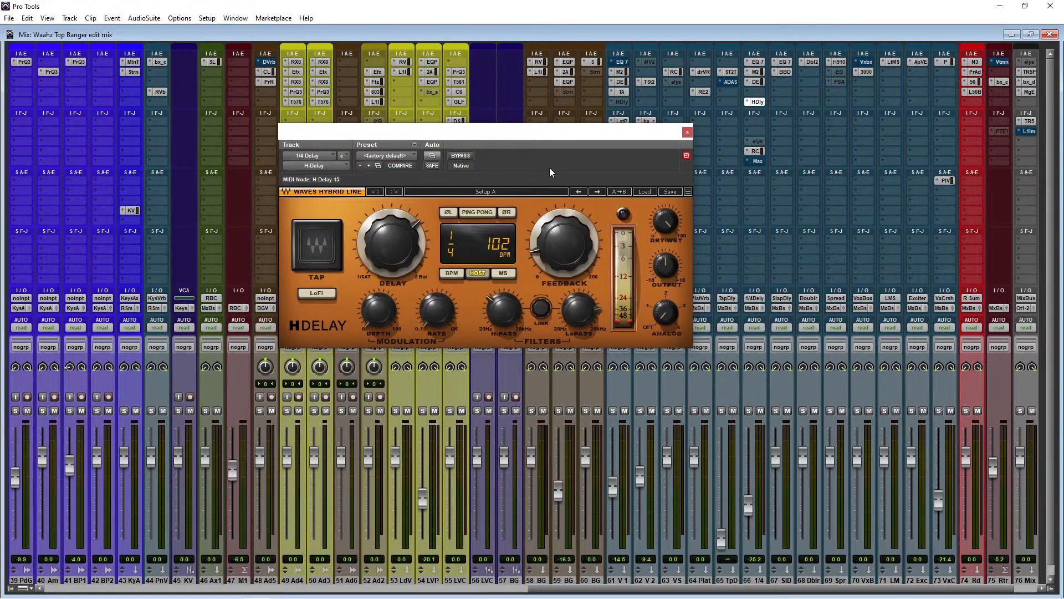
{"action": "left_click_drag", "start_coordinate": [563, 244], "coordinate": [564, 248]}
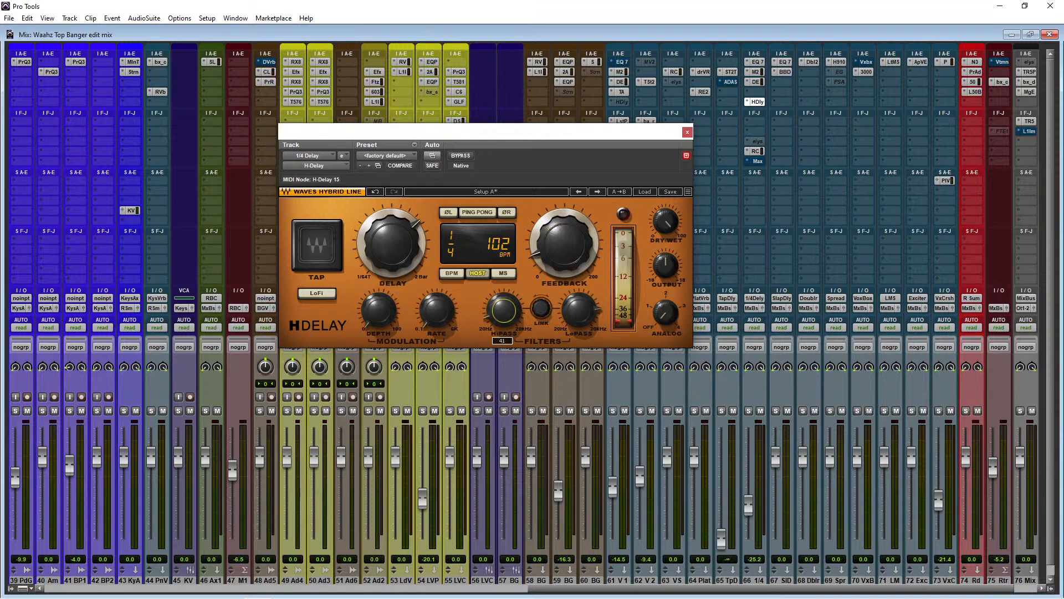
{"action": "mouse_move", "coordinate": [573, 310]}
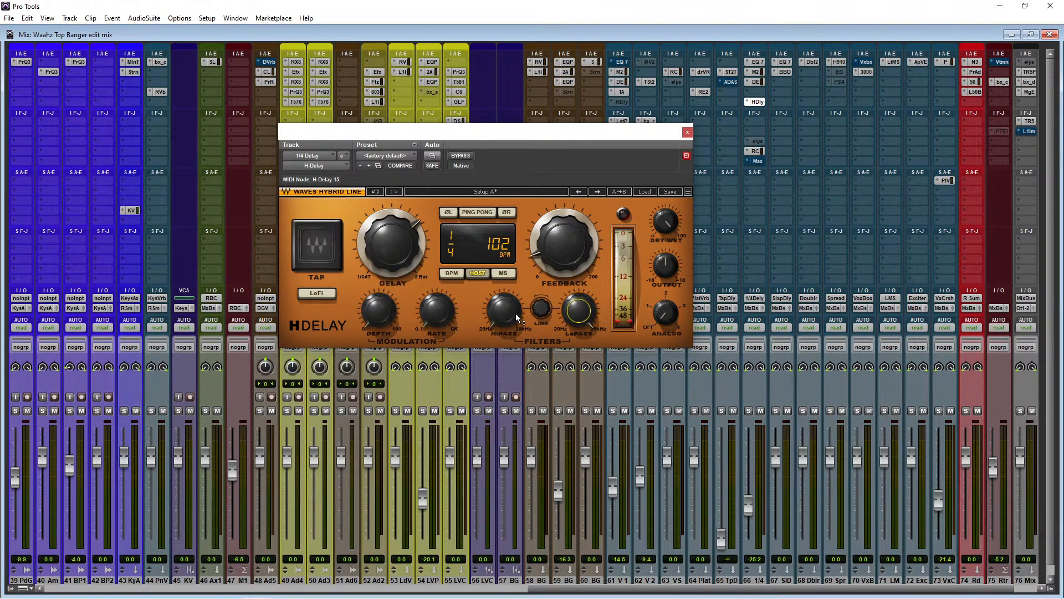
{"action": "left_click", "coordinate": [687, 132]}
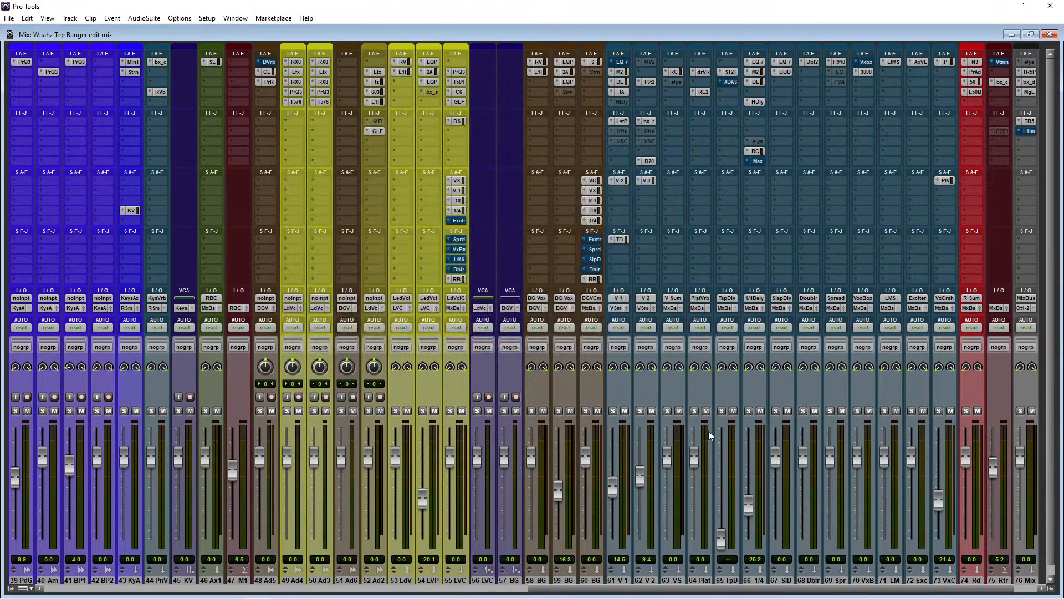
Lower the 1/4 Delay aux fader to -28.5 dB during playback and recheck the feedback and filters in H-Delay
{"action": "key", "text": "space"}
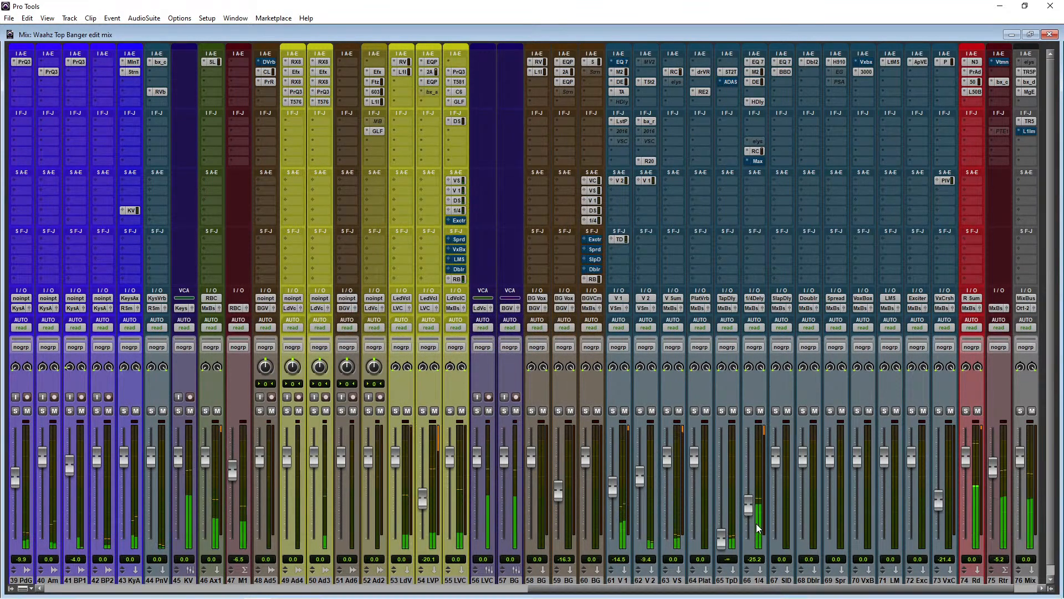
{"action": "left_click_drag", "start_coordinate": [749, 512], "coordinate": [750, 516]}
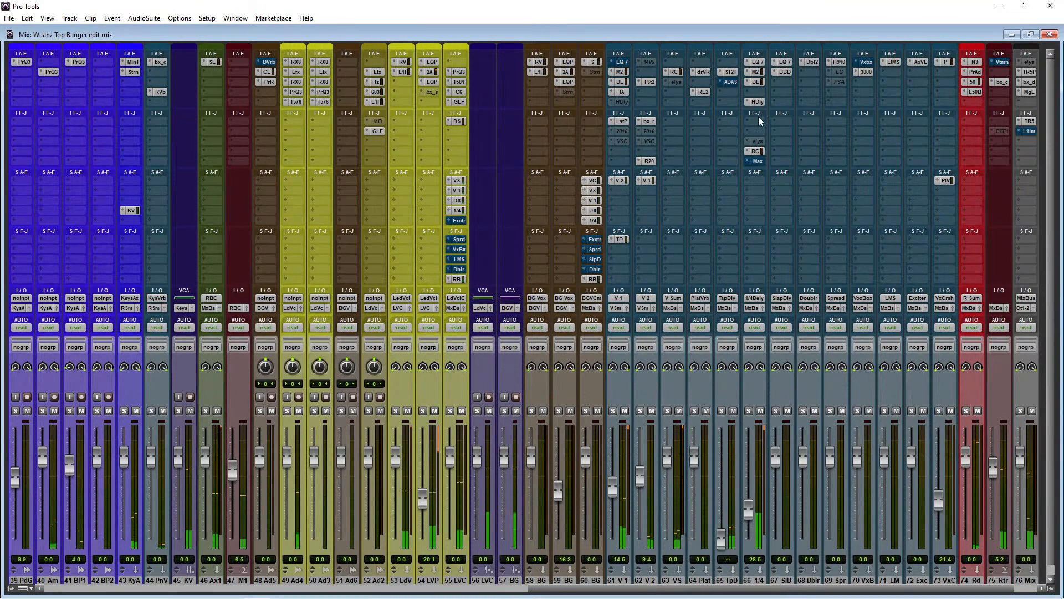
{"action": "left_click", "coordinate": [759, 102]}
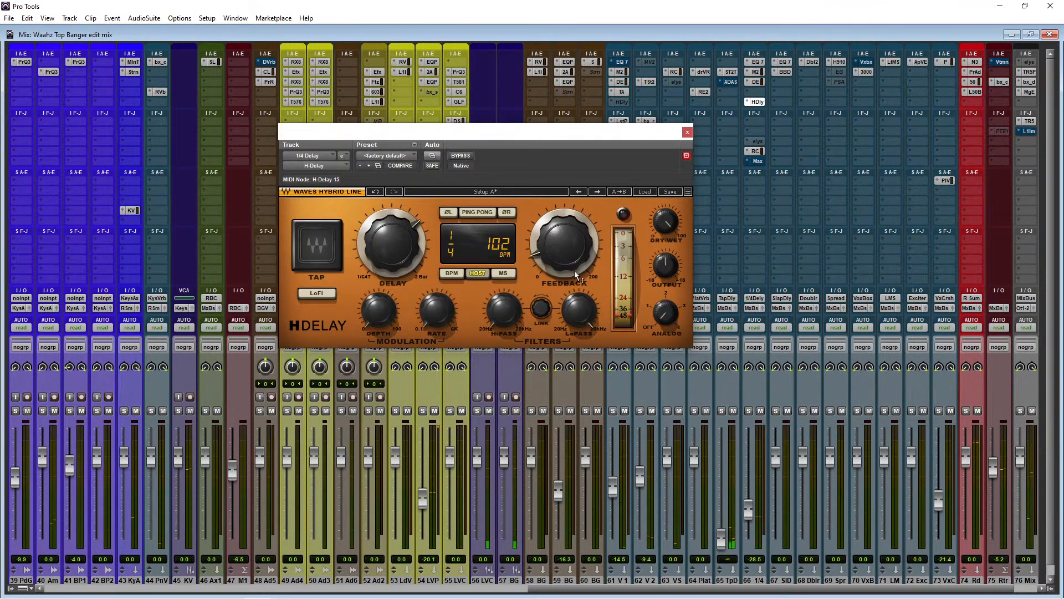
{"action": "mouse_move", "coordinate": [546, 243]}
{"action": "mouse_move", "coordinate": [582, 250]}
{"action": "mouse_move", "coordinate": [566, 300]}
{"action": "left_click", "coordinate": [687, 132]}
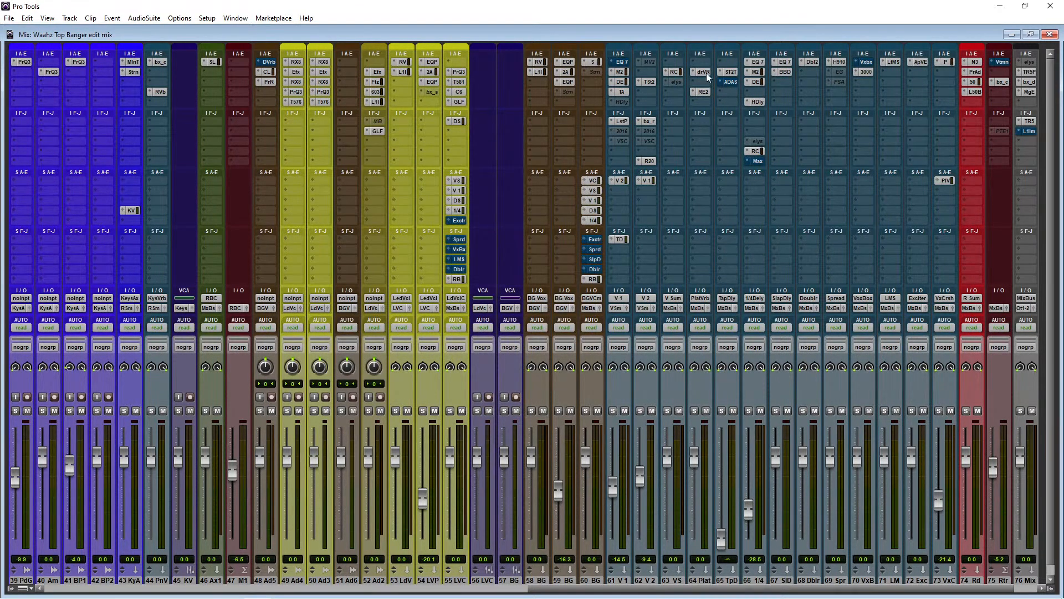
Mute the PlatVrb aux on track 64 and look over the mixer from the drum tracks back to the vocal auxes
{"action": "left_click", "coordinate": [708, 411]}
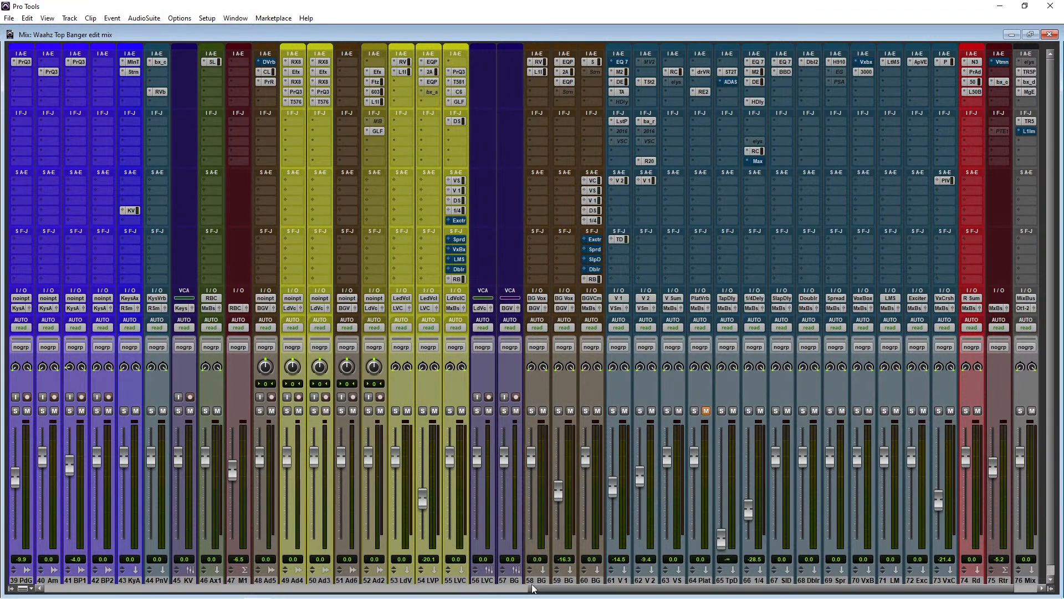
{"action": "scroll", "coordinate": [520, 586], "scroll_direction": "left", "scroll_amount": 3}
{"action": "left_click_drag", "start_coordinate": [520, 593], "coordinate": [61, 596]}
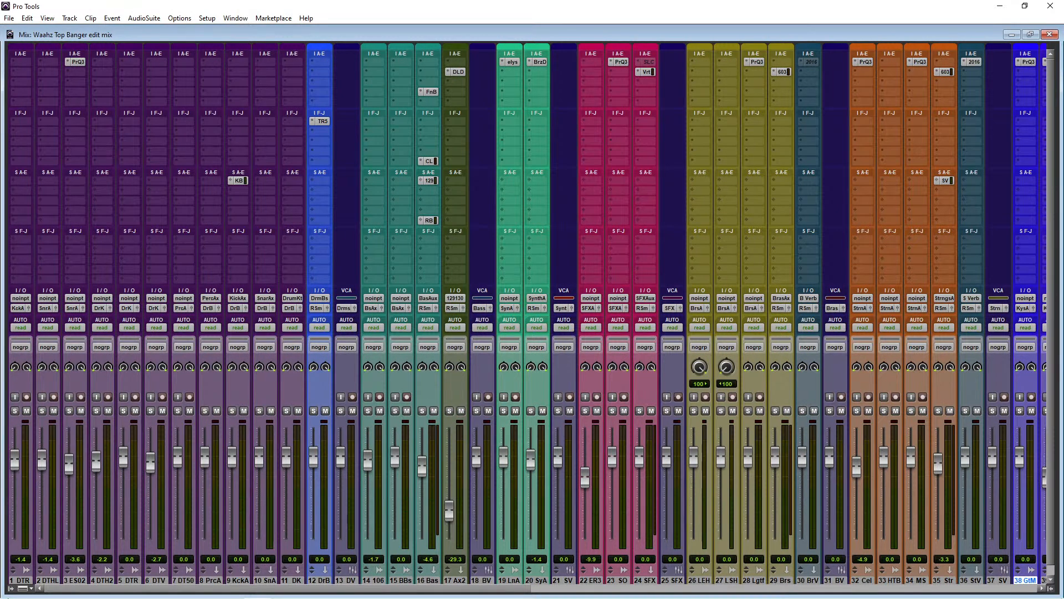
{"action": "left_click_drag", "start_coordinate": [64, 596], "coordinate": [511, 587]}
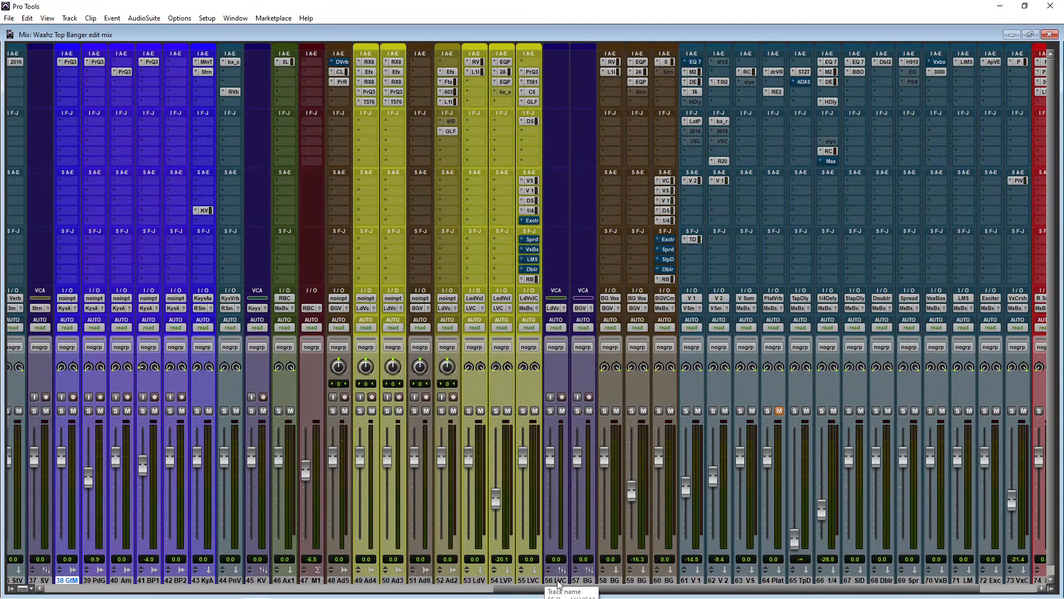
Solo the lead vocal VCA and inspect the Purple Audio MC 77 limiter settings on the Vox Crush track
{"action": "left_click", "coordinate": [550, 411]}
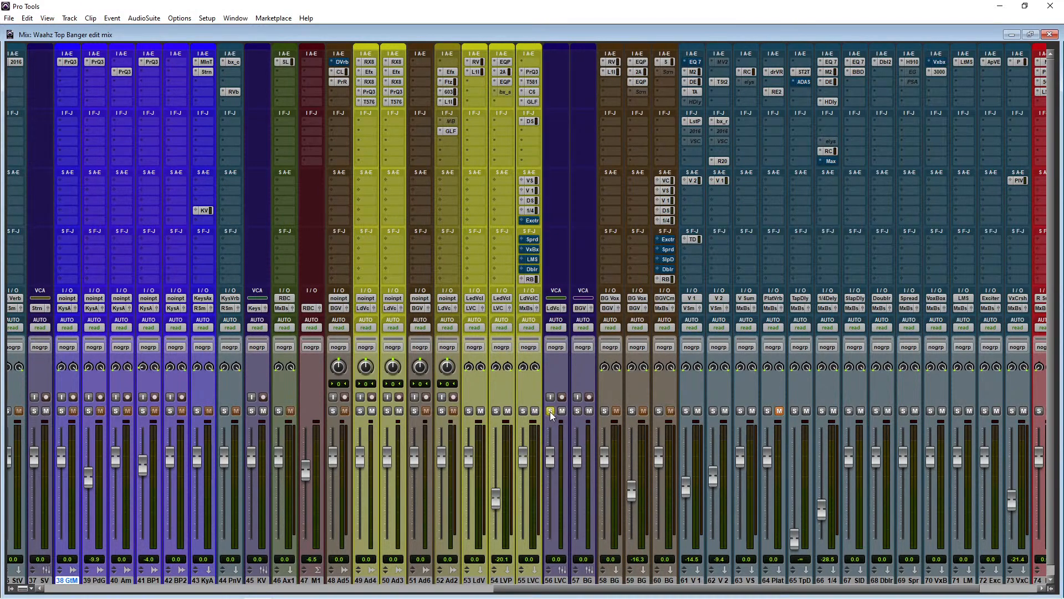
{"action": "left_click_drag", "start_coordinate": [533, 589], "coordinate": [592, 586]}
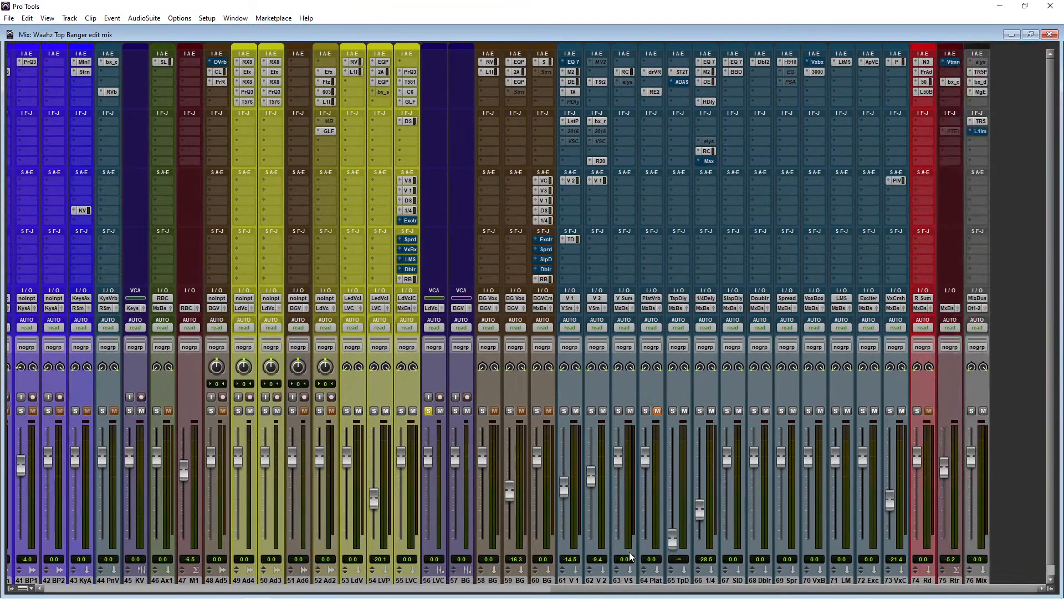
{"action": "left_click", "coordinate": [652, 580]}
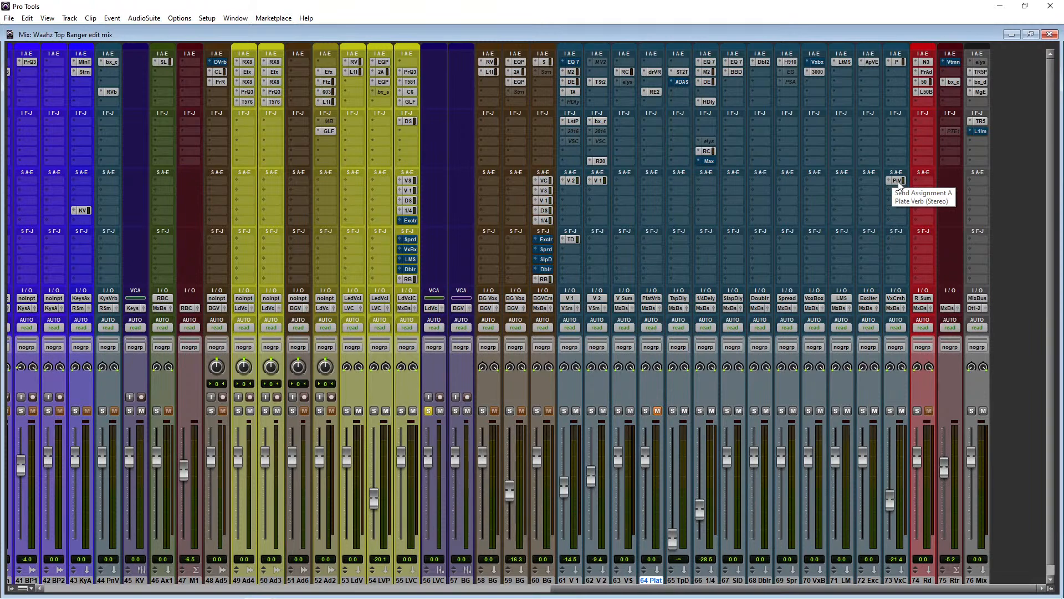
{"action": "left_click", "coordinate": [899, 62]}
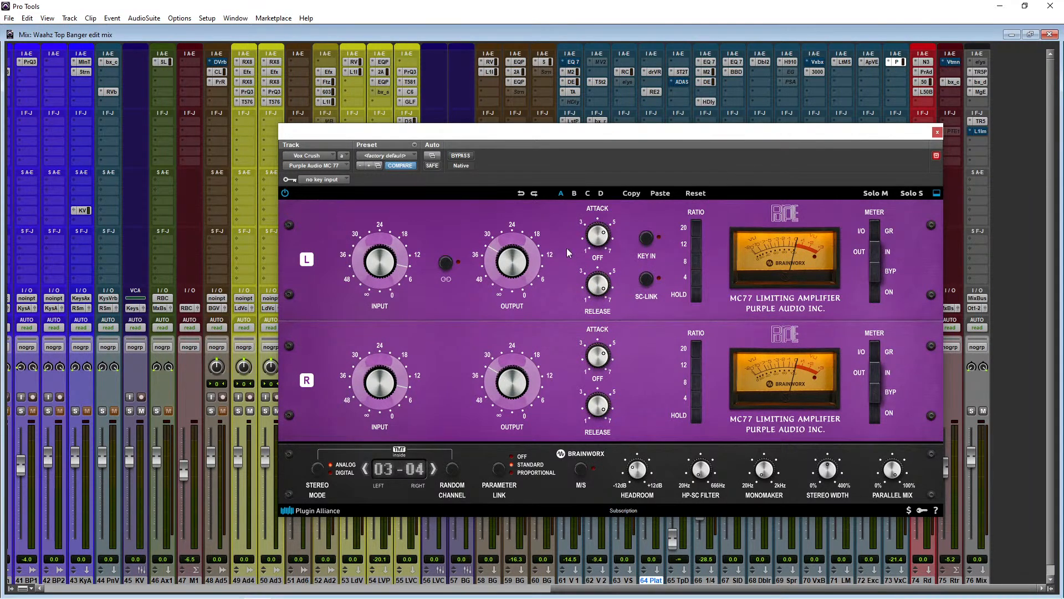
{"action": "left_click", "coordinate": [937, 132]}
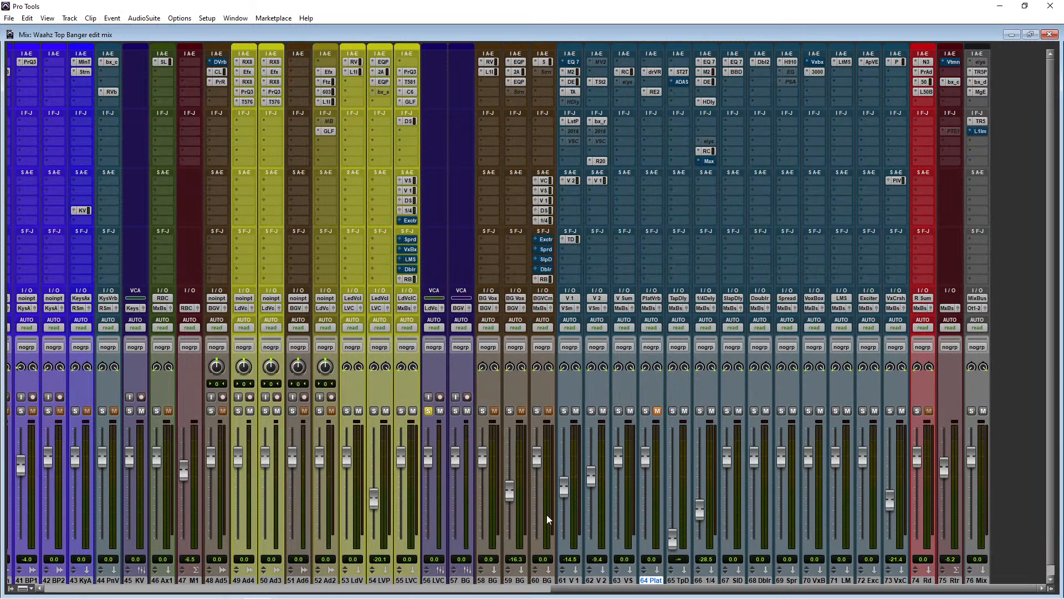
Unmute the Exciter send on the Lead Vox Combi track and lower its level to -15.8 dB
{"action": "left_click_drag", "start_coordinate": [565, 587], "coordinate": [534, 588]}
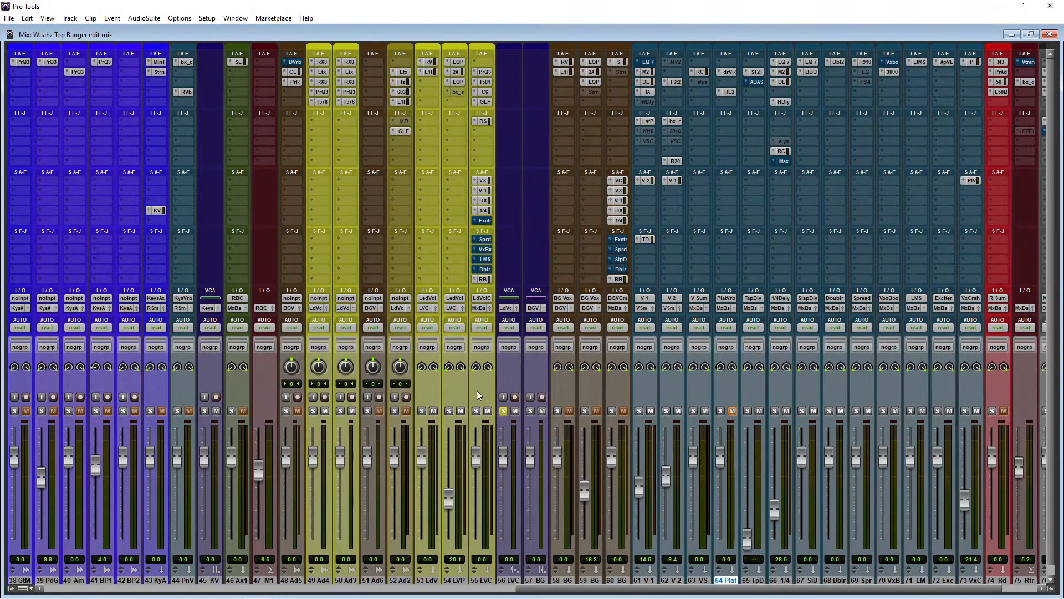
{"action": "left_click", "coordinate": [488, 580]}
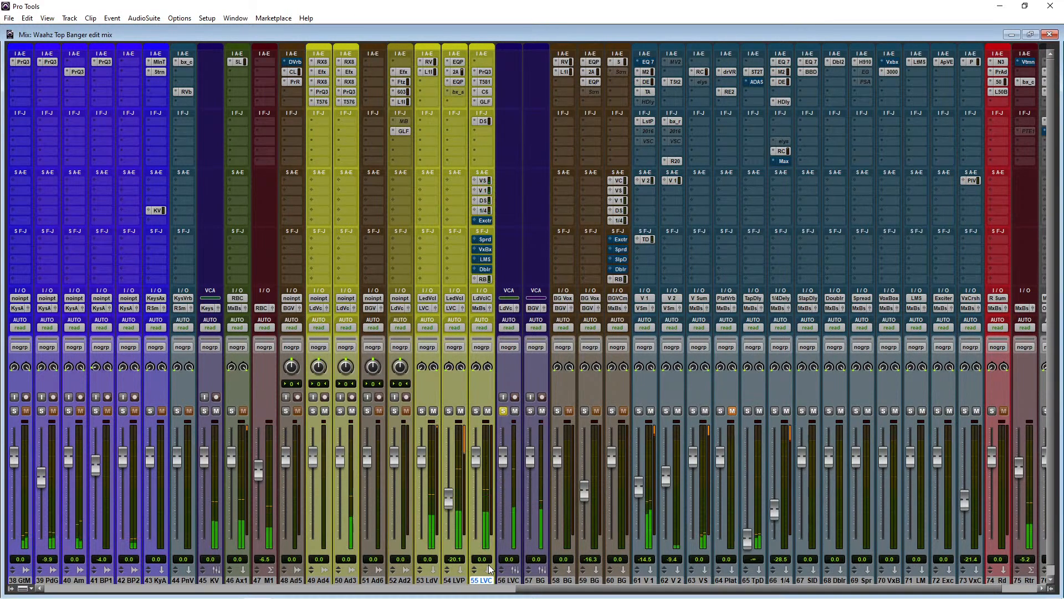
{"action": "left_click", "coordinate": [483, 220]}
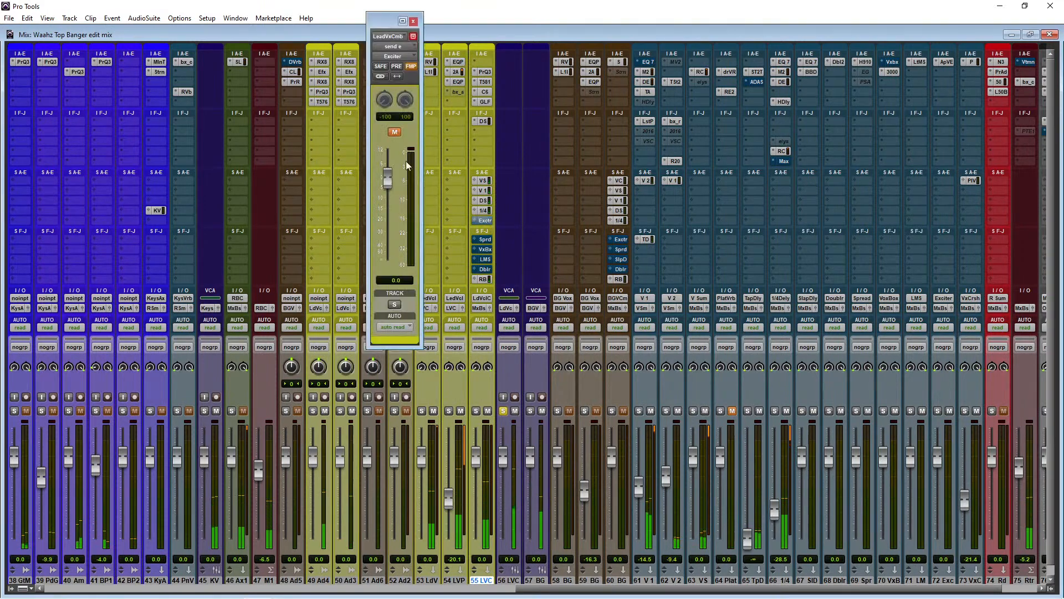
{"action": "left_click", "coordinate": [394, 132]}
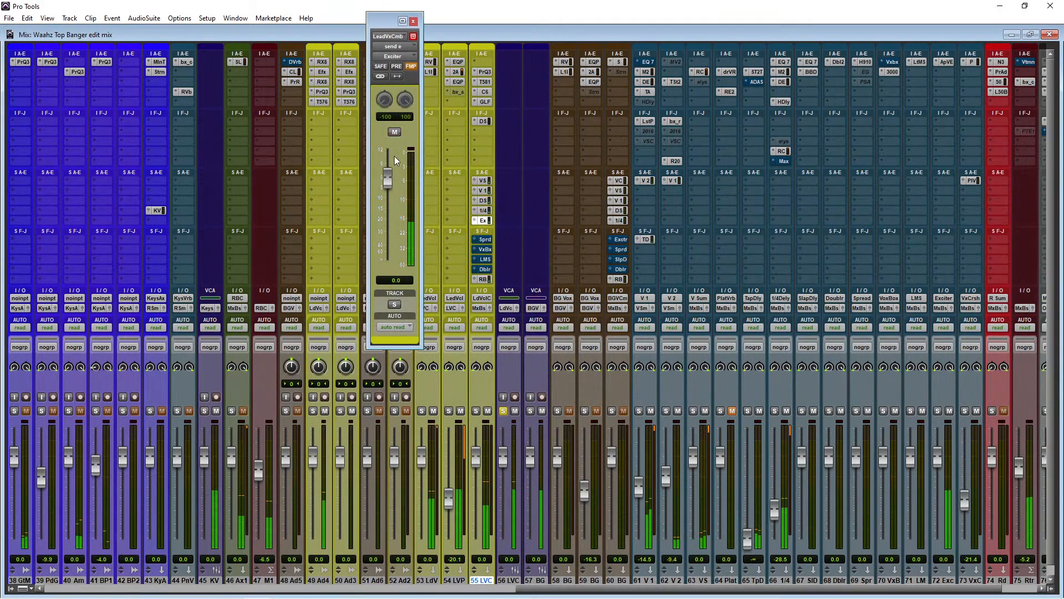
{"action": "left_click_drag", "start_coordinate": [391, 193], "coordinate": [389, 214]}
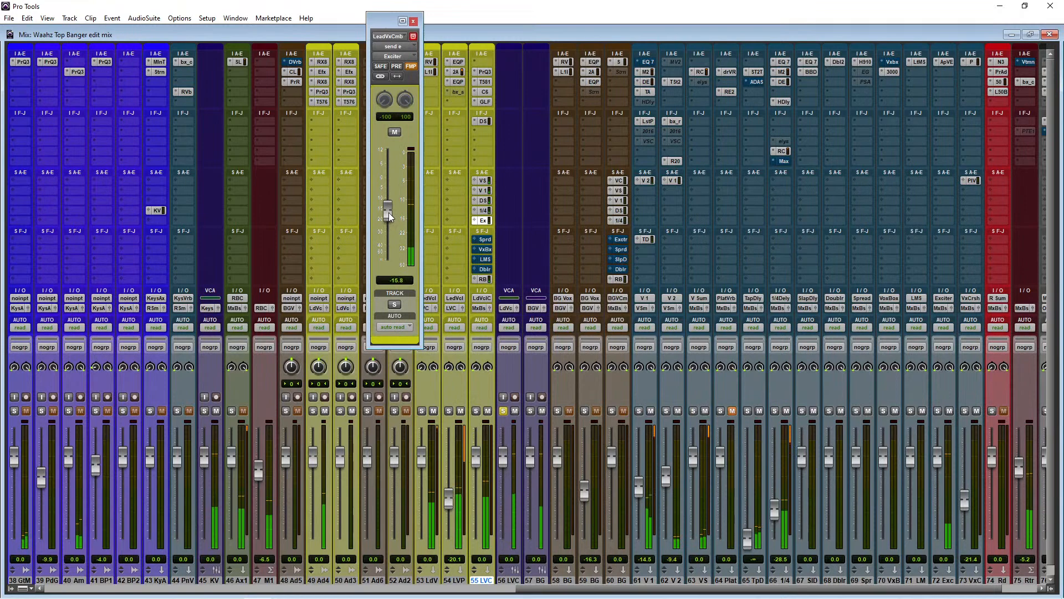
Unsolo the lead vocal VCA and adjust the Exciter send to -17.2 dB while comparing it muted and unmuted in the full mix
{"action": "left_click", "coordinate": [503, 412]}
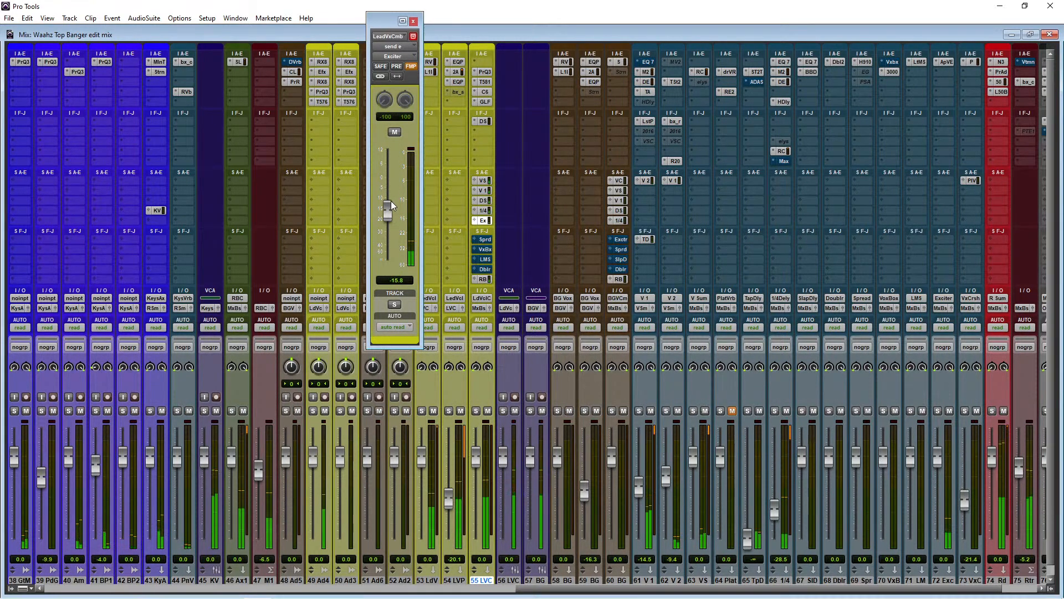
{"action": "mouse_move", "coordinate": [391, 210]}
{"action": "left_mouse_down"}
{"action": "mouse_move", "coordinate": [392, 182]}
{"action": "mouse_move", "coordinate": [391, 215]}
{"action": "left_mouse_up"}
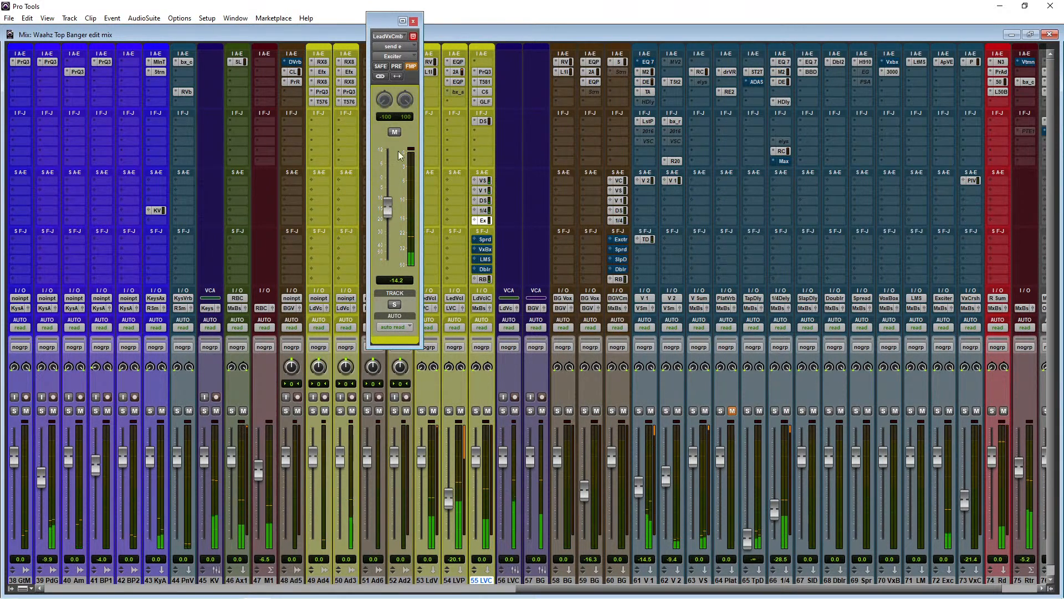
{"action": "left_click_drag", "start_coordinate": [389, 215], "coordinate": [390, 225]}
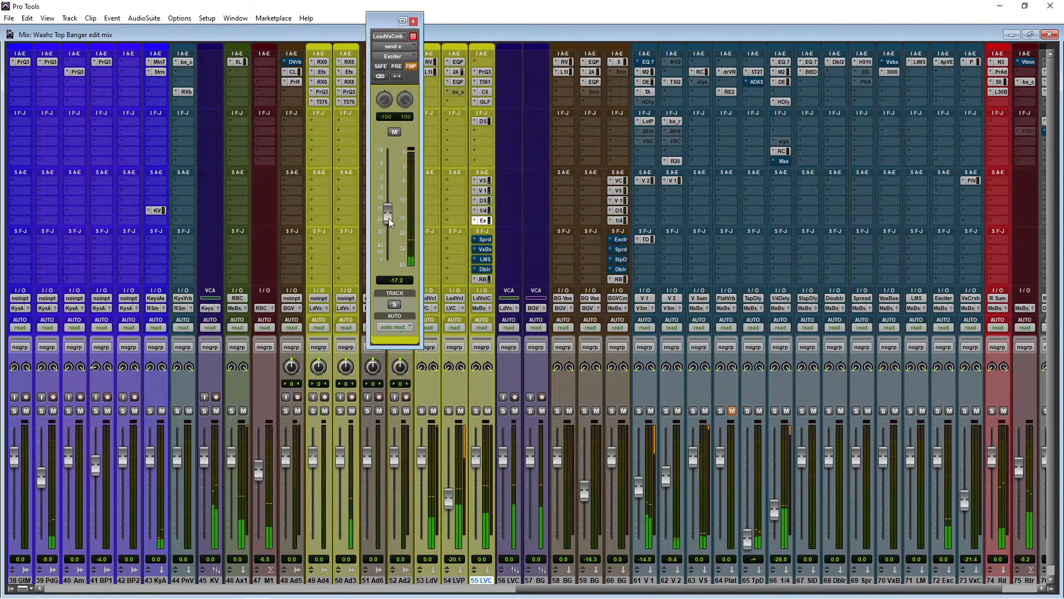
{"action": "left_click", "coordinate": [395, 133]}
{"action": "left_click", "coordinate": [395, 131]}
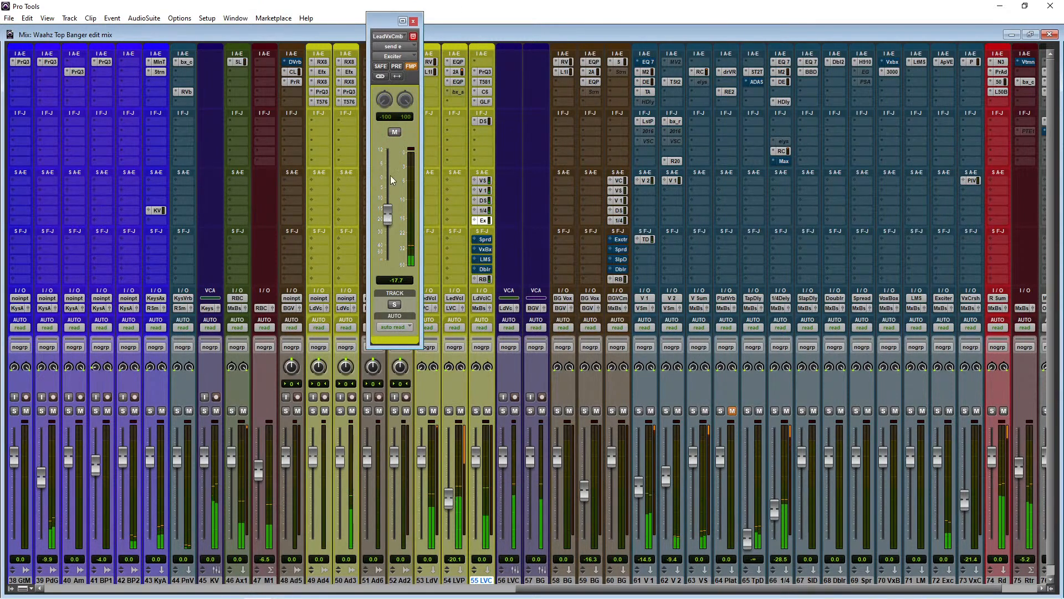
{"action": "left_click", "coordinate": [394, 133]}
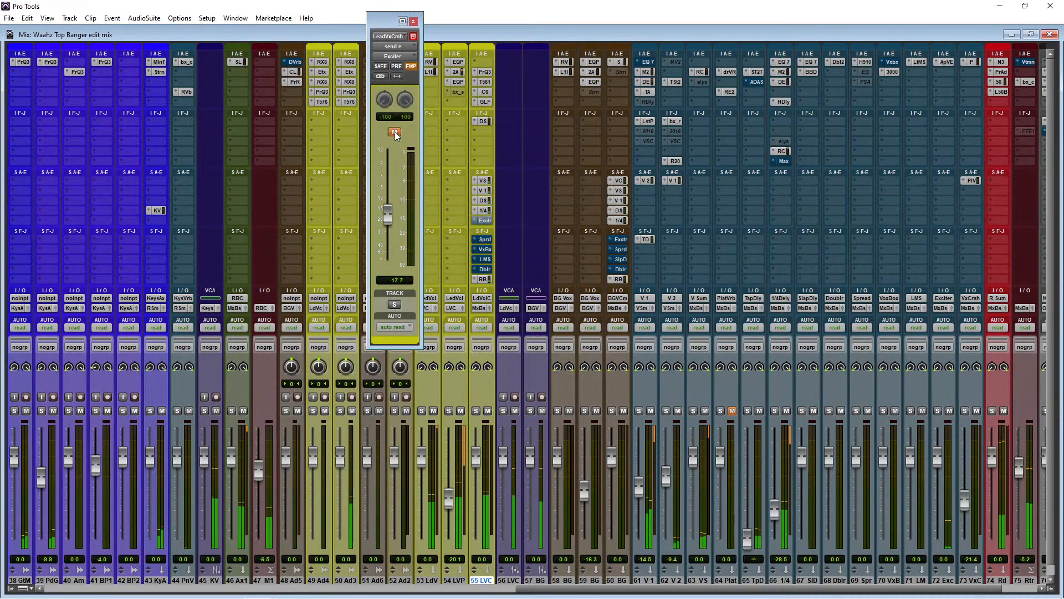
{"action": "left_click", "coordinate": [395, 133]}
{"action": "left_click_drag", "start_coordinate": [387, 215], "coordinate": [389, 212]}
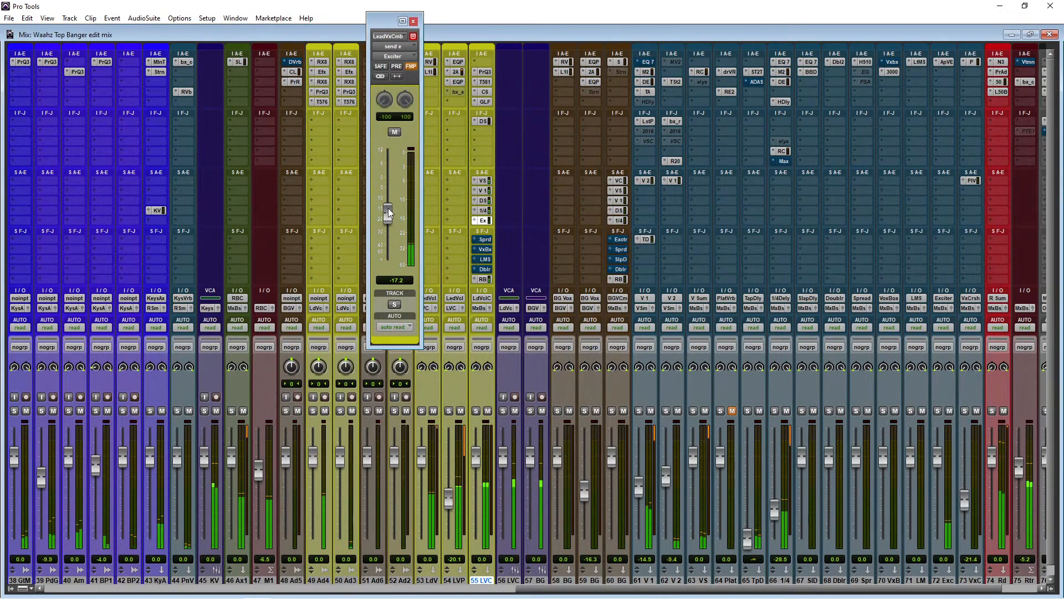
Set the lower frequency limit of the FabFilter Pro-DS on the Lead Vox Combi track to 5.99 kHz
{"action": "left_click", "coordinate": [484, 123]}
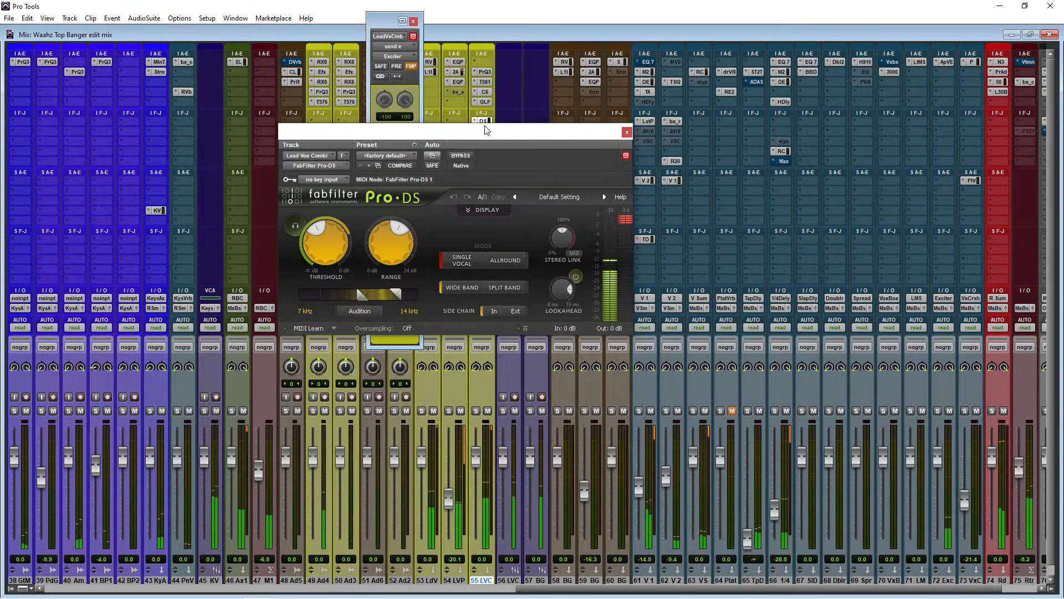
{"action": "left_click_drag", "start_coordinate": [361, 297], "coordinate": [354, 299]}
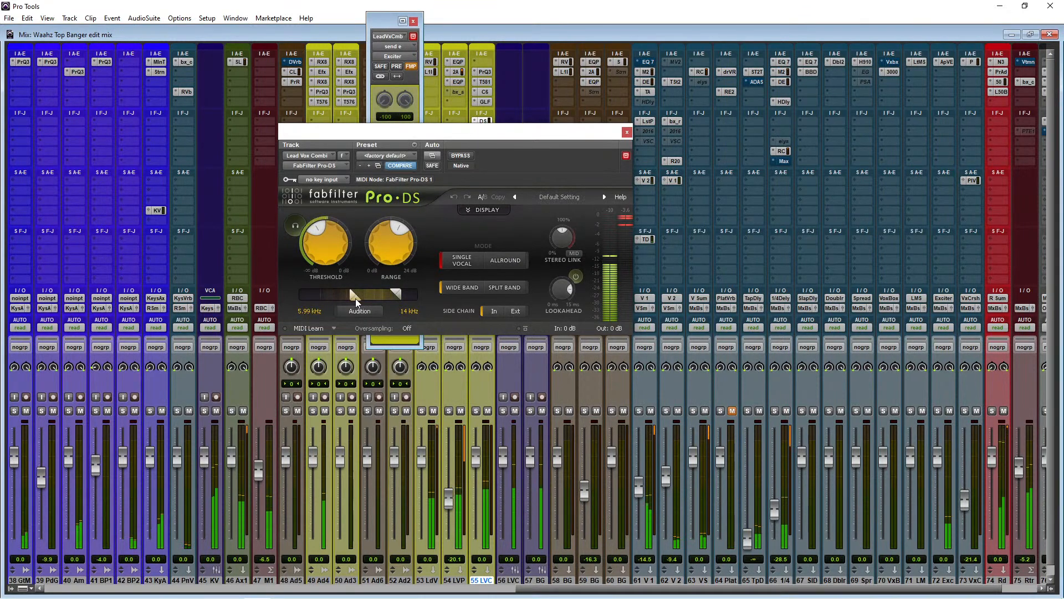
{"action": "left_click", "coordinate": [627, 132]}
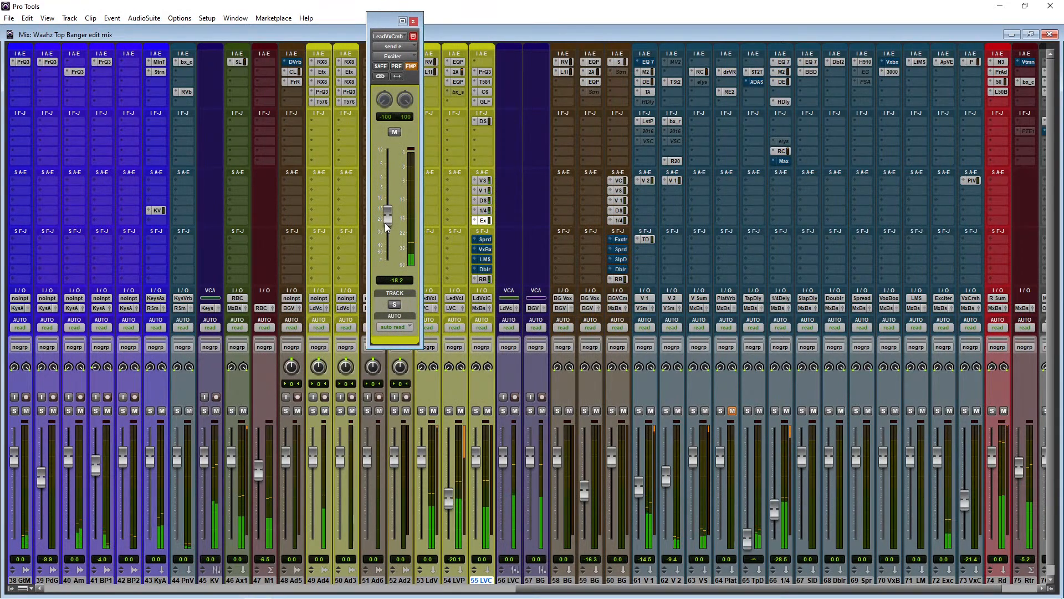
Try the Exciter send at -19.8 dB, settle on -17.2 dB after comparing it against mute, and close the send window
{"action": "left_click_drag", "start_coordinate": [387, 226], "coordinate": [387, 231]}
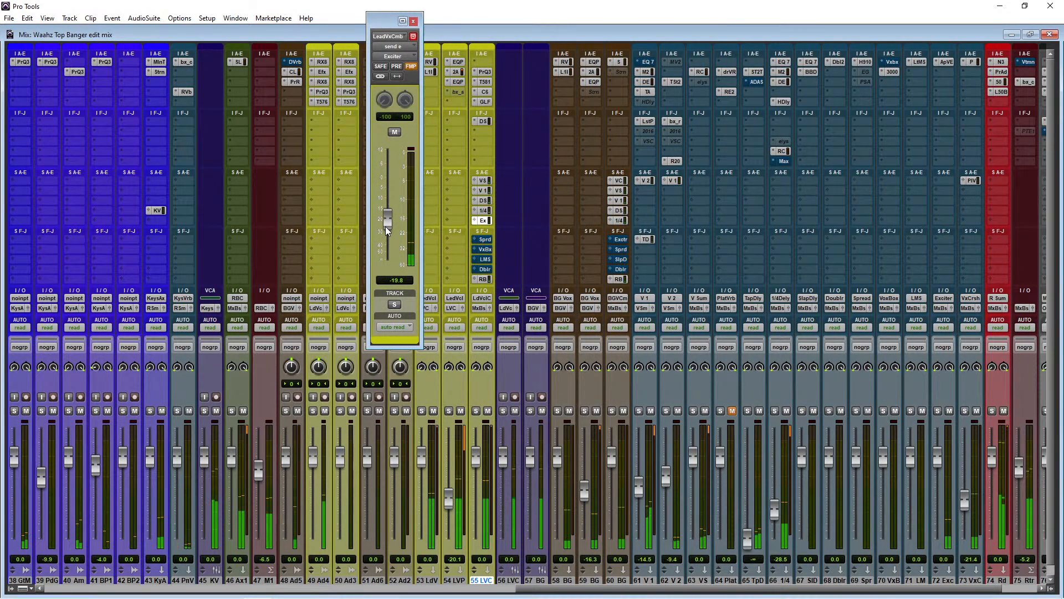
{"action": "left_click", "coordinate": [394, 133]}
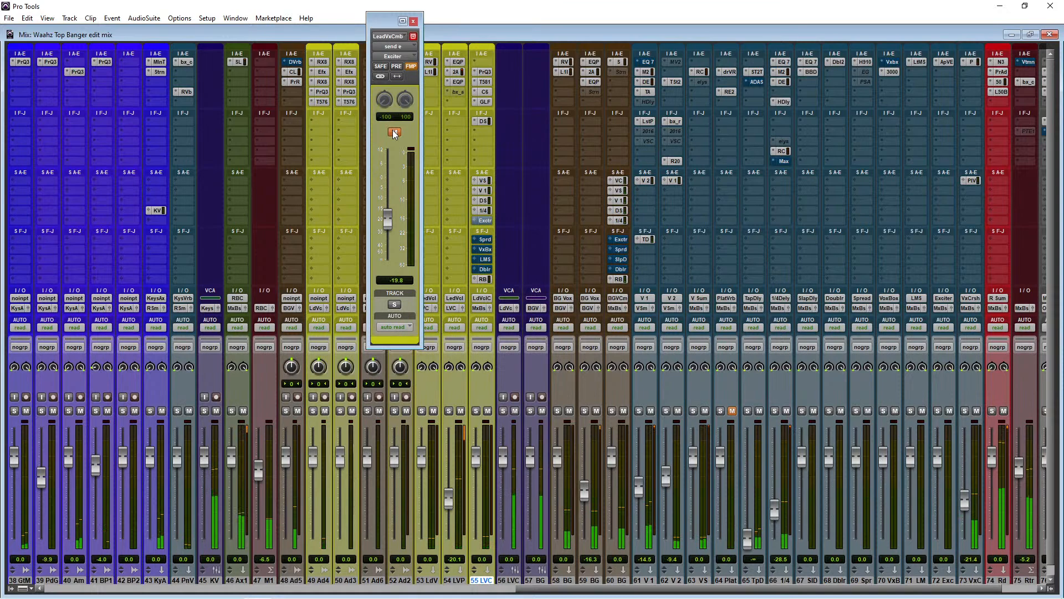
{"action": "left_click", "coordinate": [394, 132]}
{"action": "left_click_drag", "start_coordinate": [388, 220], "coordinate": [388, 217]}
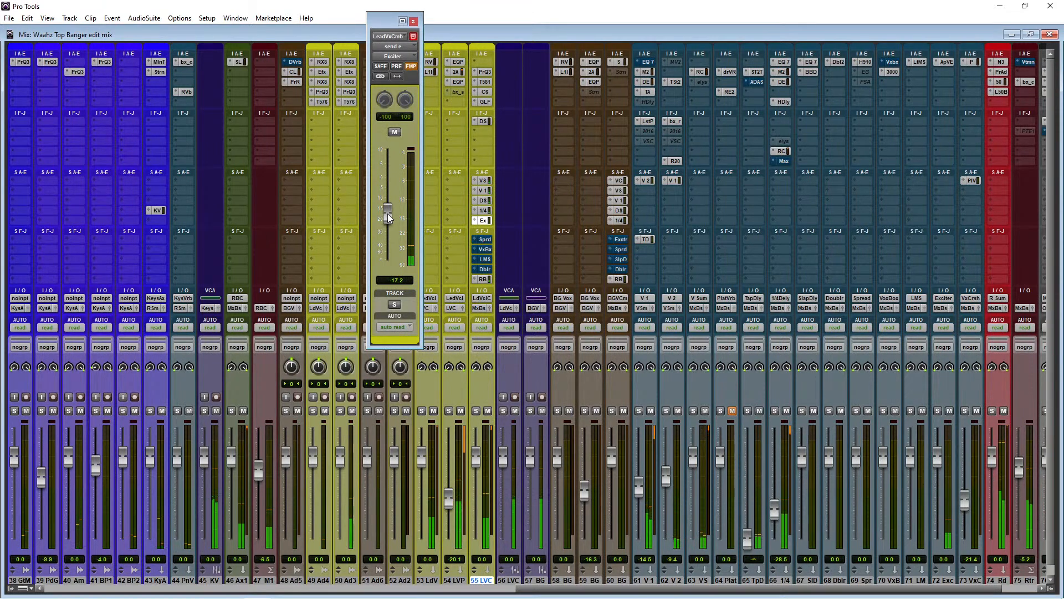
{"action": "left_click", "coordinate": [395, 132]}
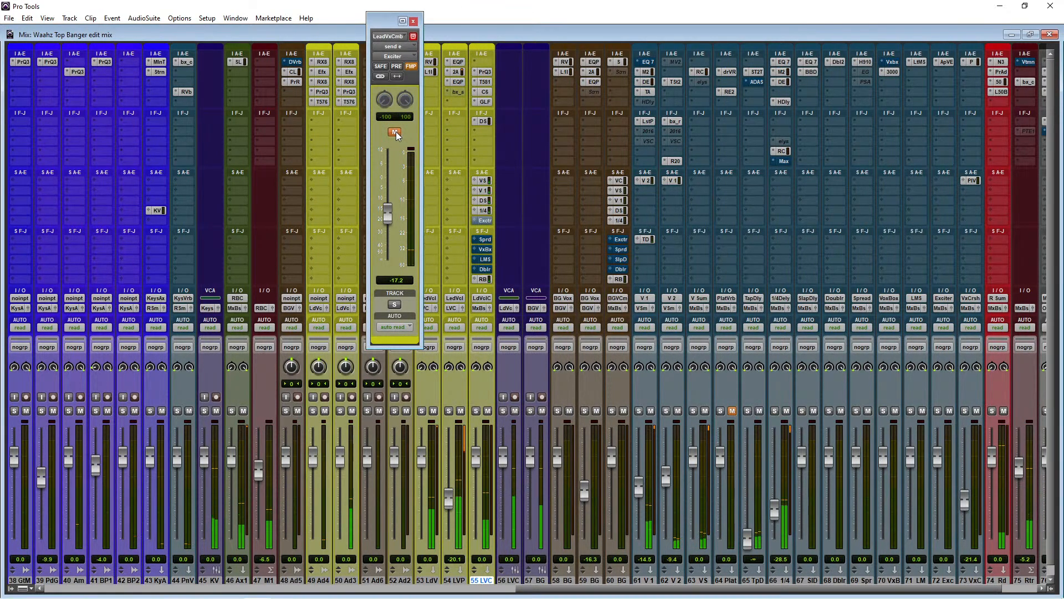
{"action": "left_click", "coordinate": [395, 132]}
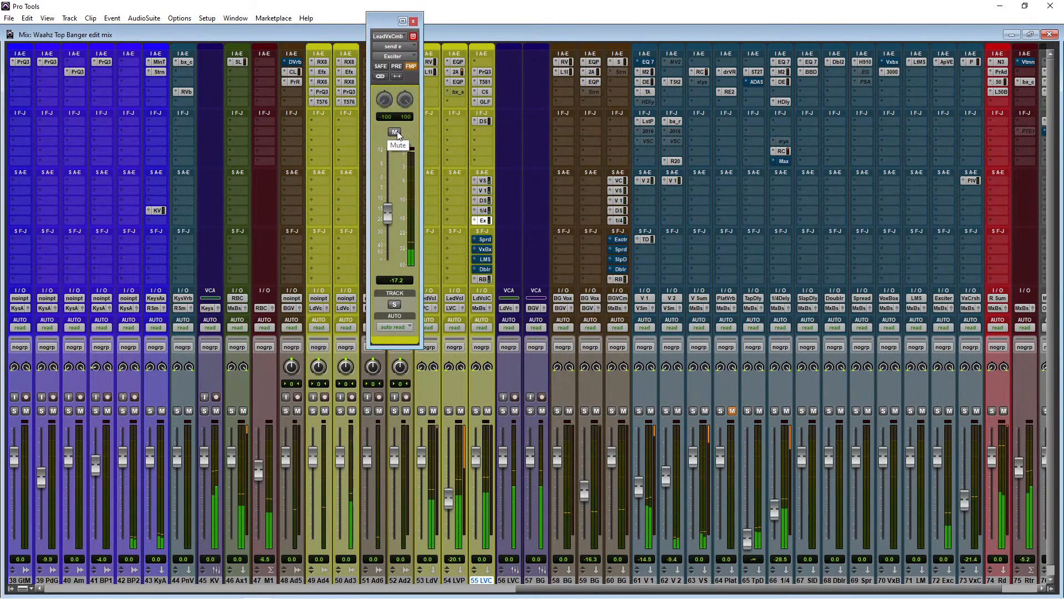
{"action": "left_click", "coordinate": [414, 21]}
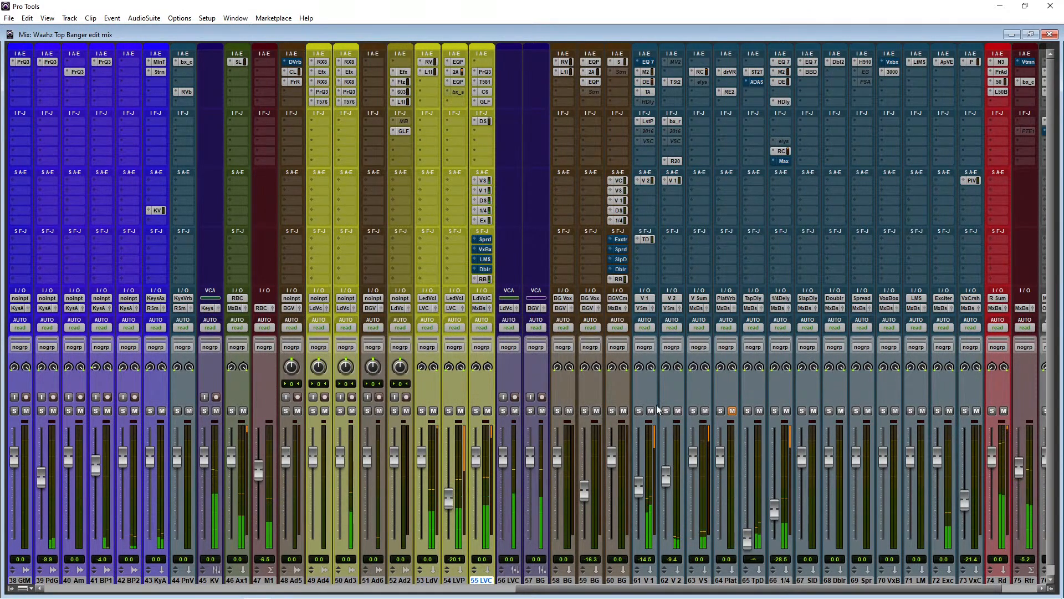
Lower the V 1 track fader to -16.1 dB and compare the mix with the lead vocal's Exciter send muted and unmuted
{"action": "left_click_drag", "start_coordinate": [640, 488], "coordinate": [642, 496]}
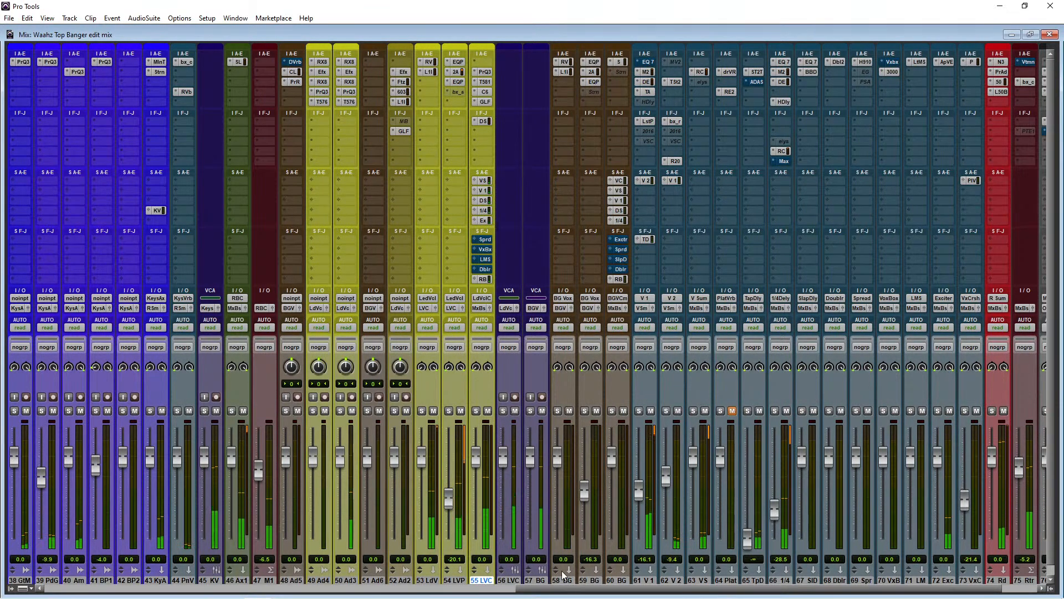
{"action": "left_click_drag", "start_coordinate": [562, 588], "coordinate": [595, 590]}
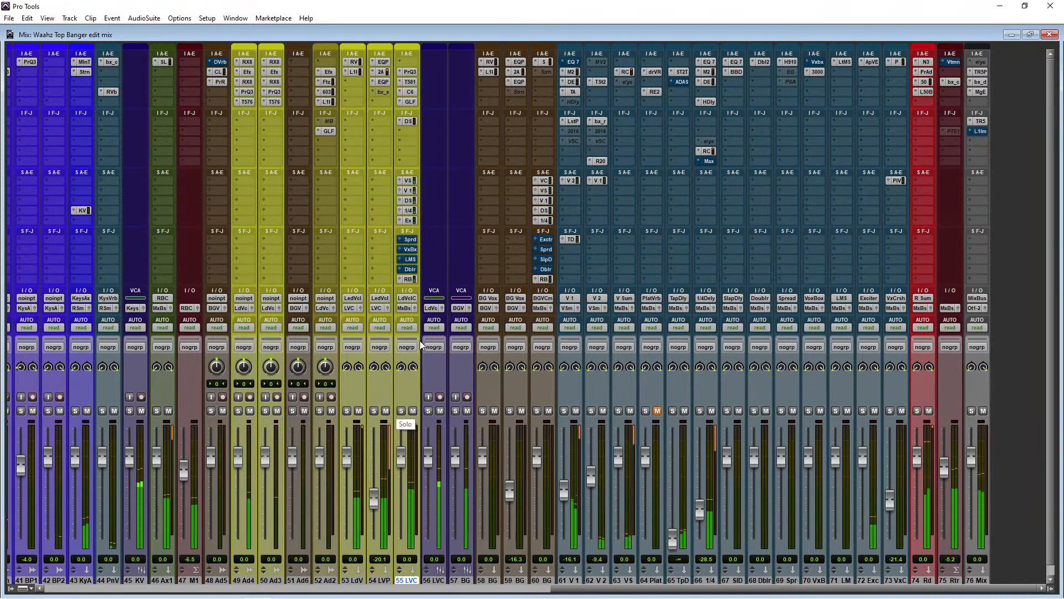
{"action": "left_click", "coordinate": [412, 220], "text": "ctrl"}
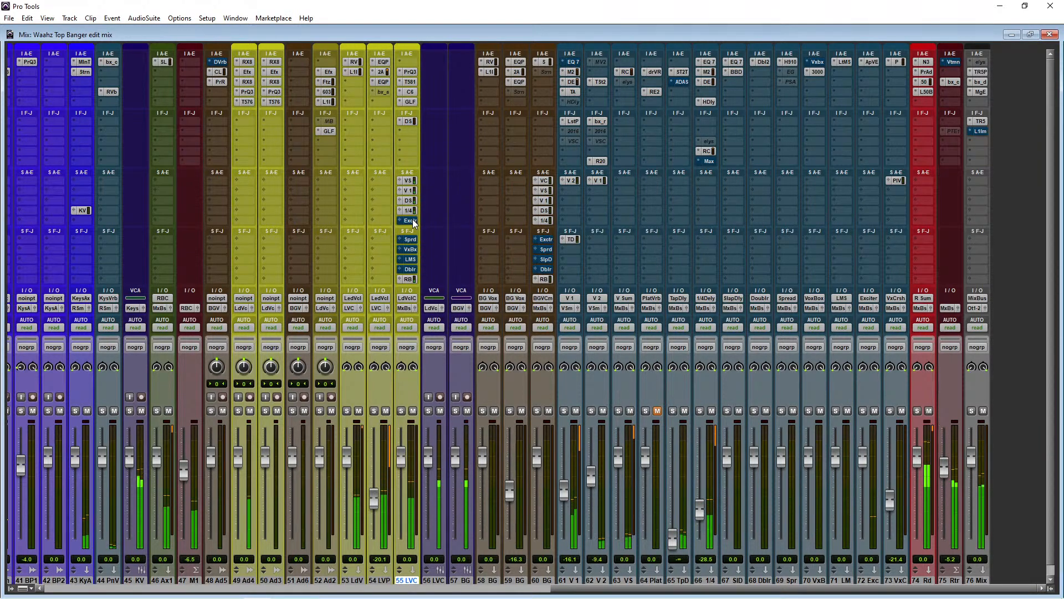
{"action": "left_click", "coordinate": [412, 220], "text": "ctrl"}
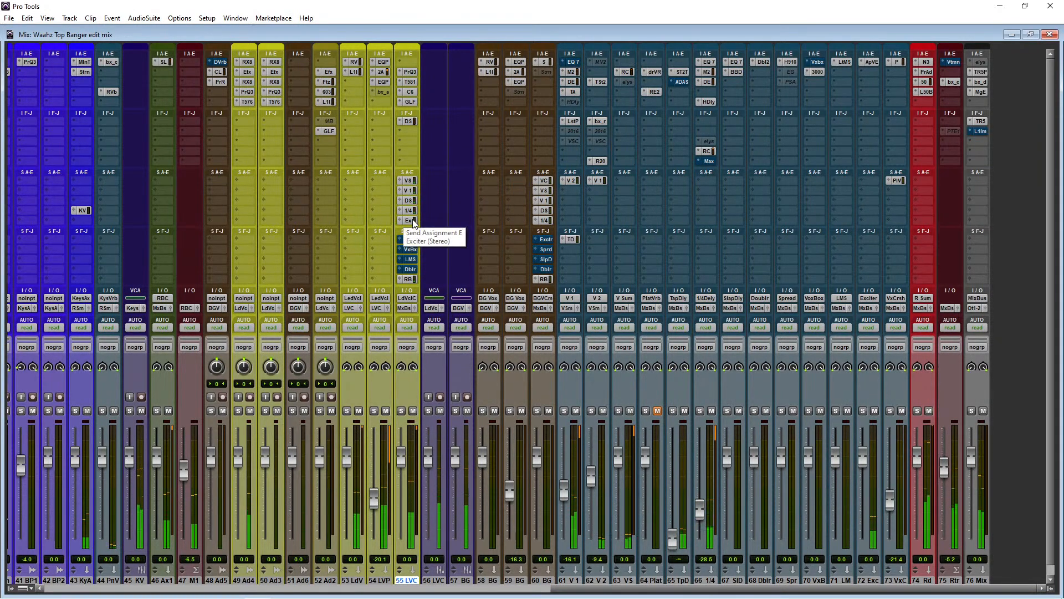
Solo the lead vocal VCA and compare the isolated vocal with its Exciter send muted and unmuted
{"action": "left_click", "coordinate": [440, 411]}
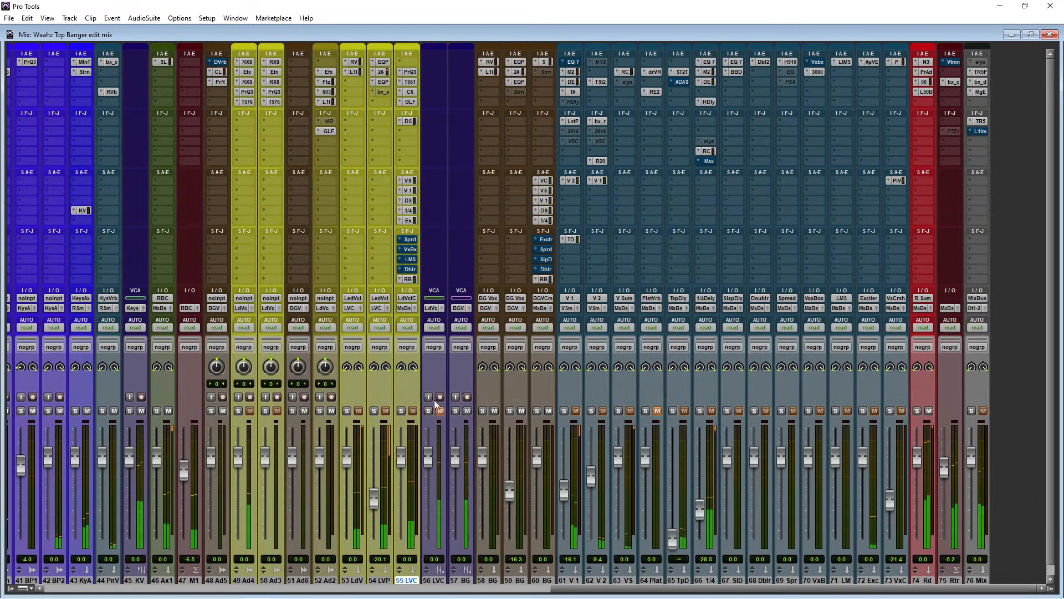
{"action": "left_click", "coordinate": [440, 411]}
{"action": "left_click", "coordinate": [430, 411]}
{"action": "left_click", "coordinate": [414, 222], "text": "ctrl"}
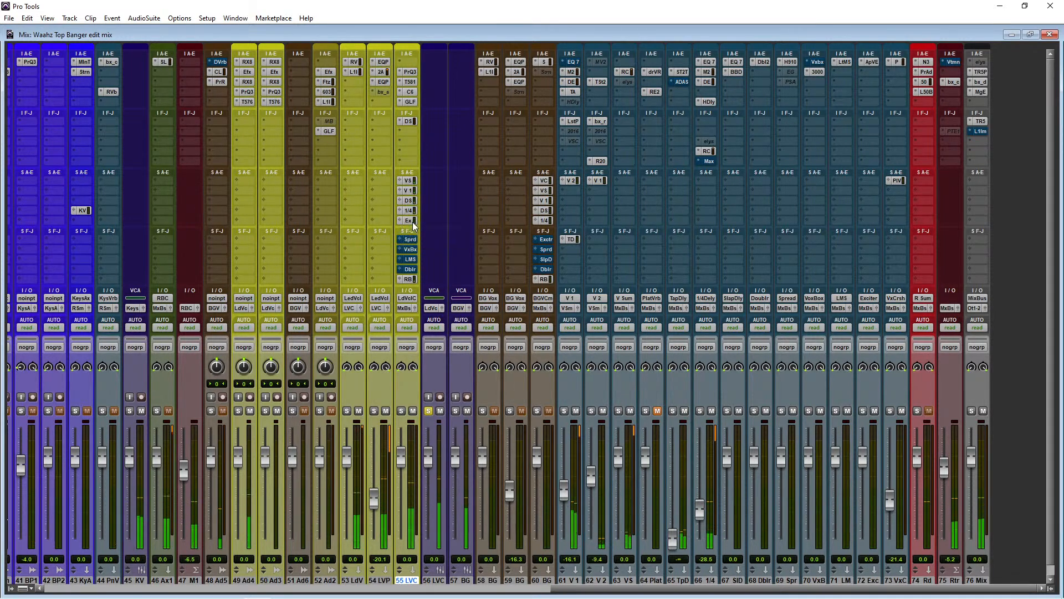
{"action": "left_click", "coordinate": [412, 222], "text": "ctrl"}
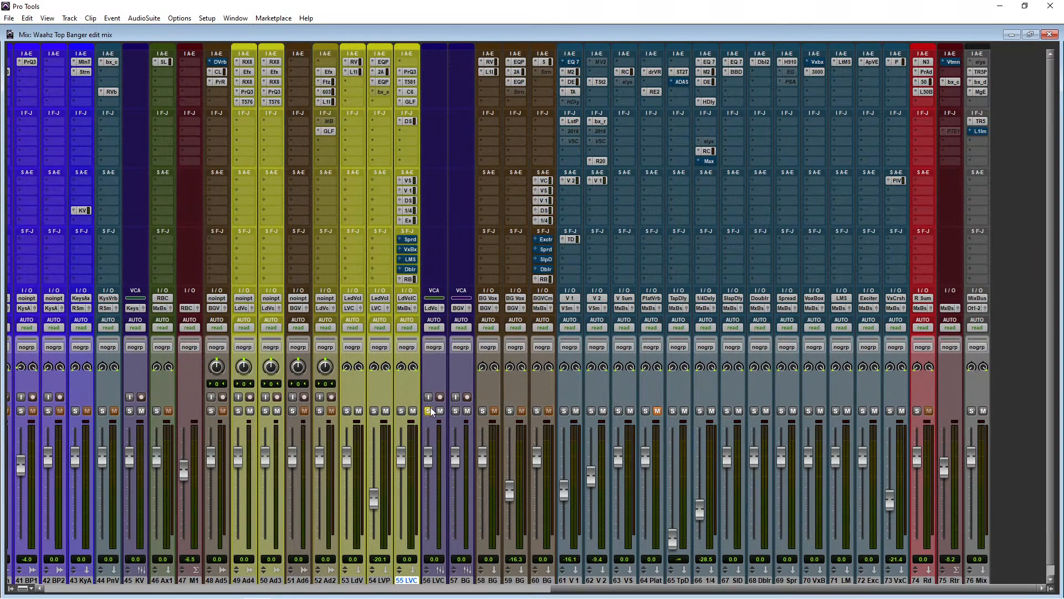
Unmute the Spread send on the Lead Vox Combi track and set its level to -14.7 dB
{"action": "left_click", "coordinate": [408, 239]}
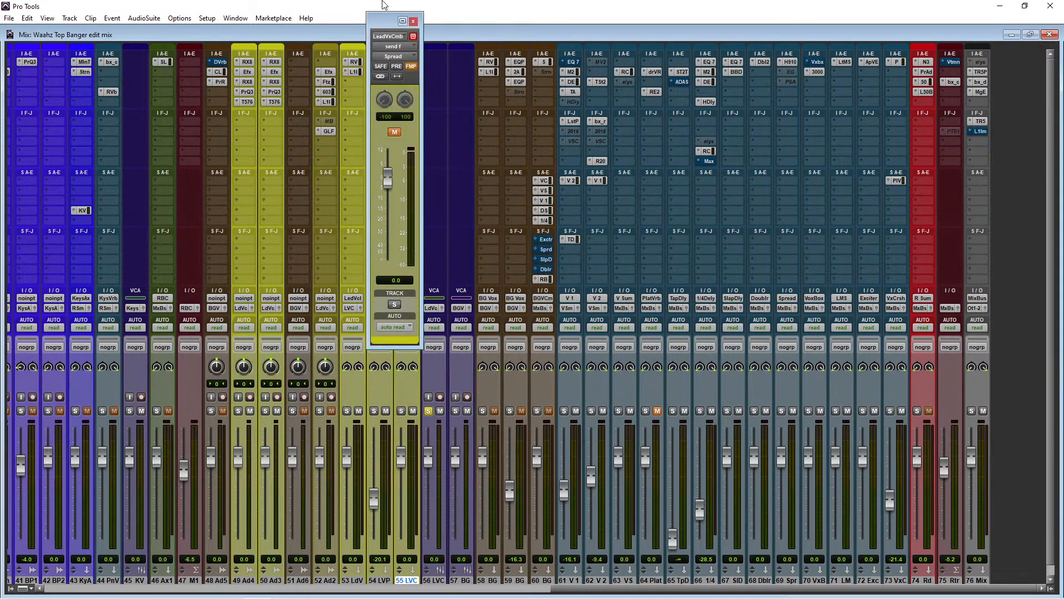
{"action": "left_click_drag", "start_coordinate": [381, 21], "coordinate": [276, 25]}
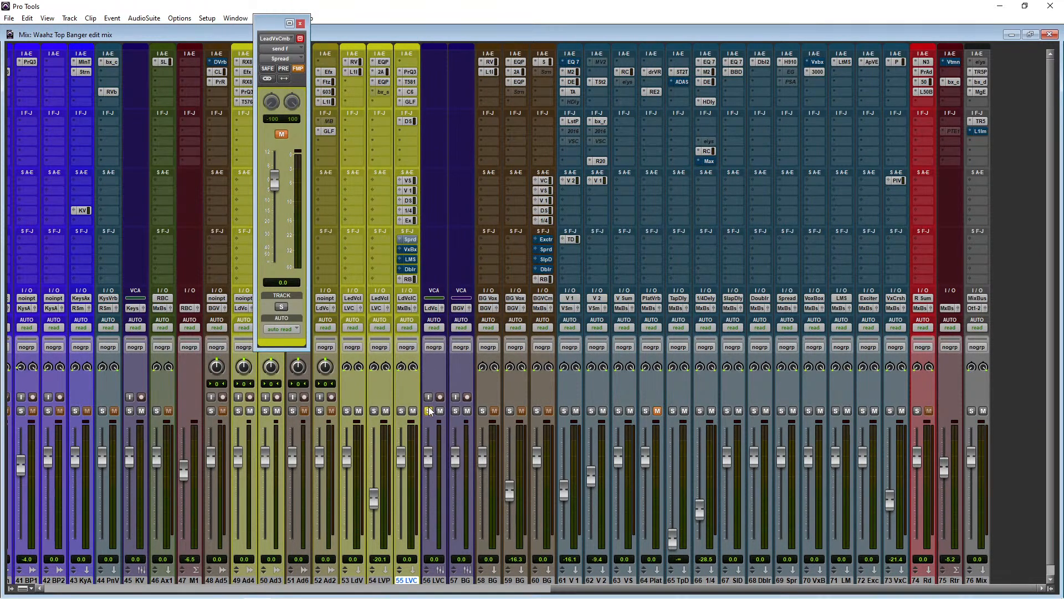
{"action": "left_click", "coordinate": [282, 134]}
{"action": "left_click_drag", "start_coordinate": [276, 180], "coordinate": [276, 211]}
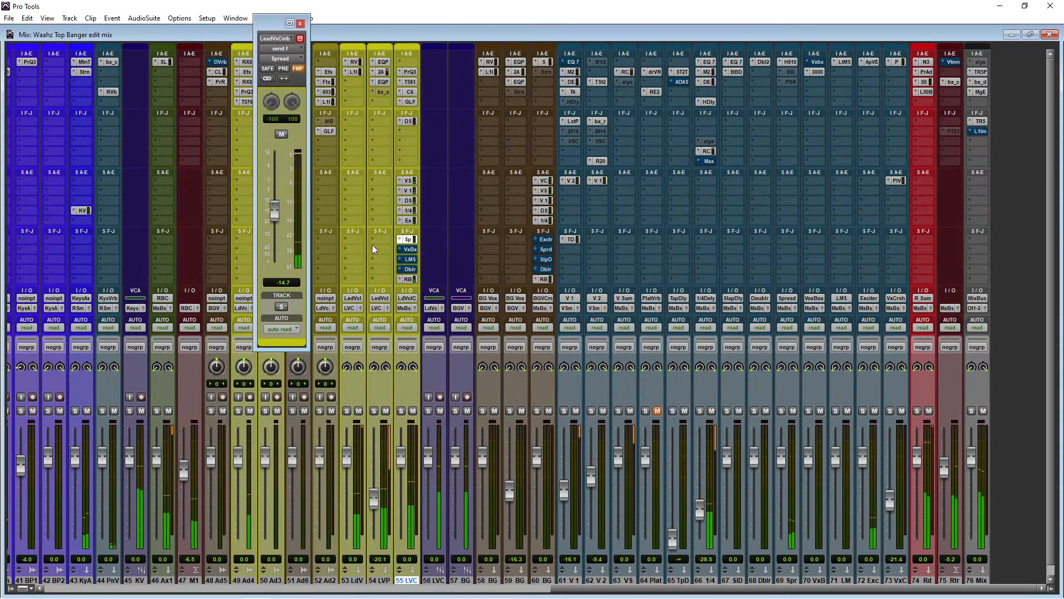
Compare the lead vocal's Spread send muted and unmuted, first in the full mix and again with the lead vocal VCA soloed
{"action": "left_click", "coordinate": [281, 135]}
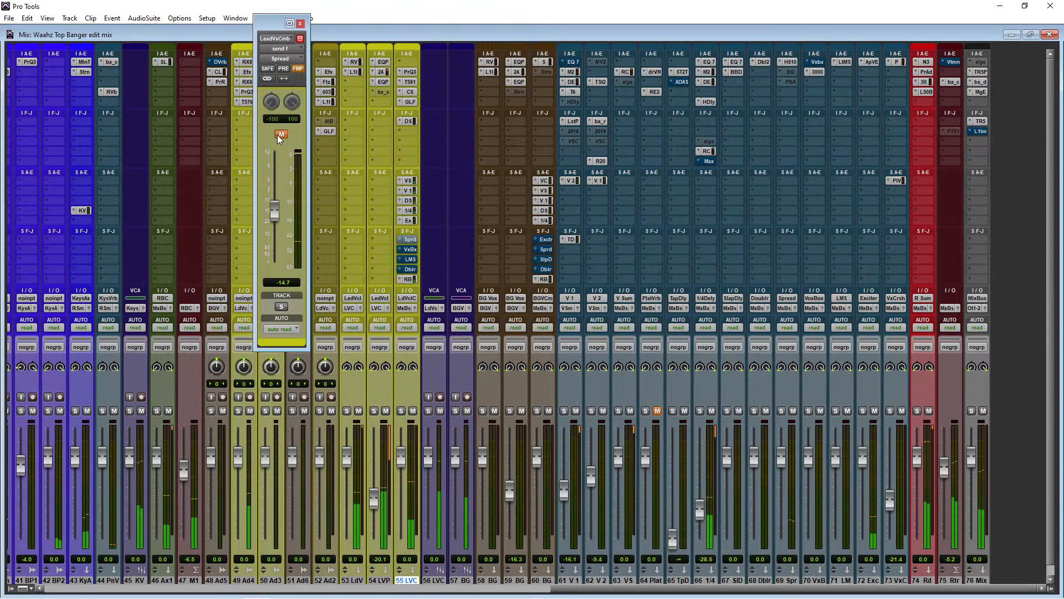
{"action": "left_click", "coordinate": [281, 134]}
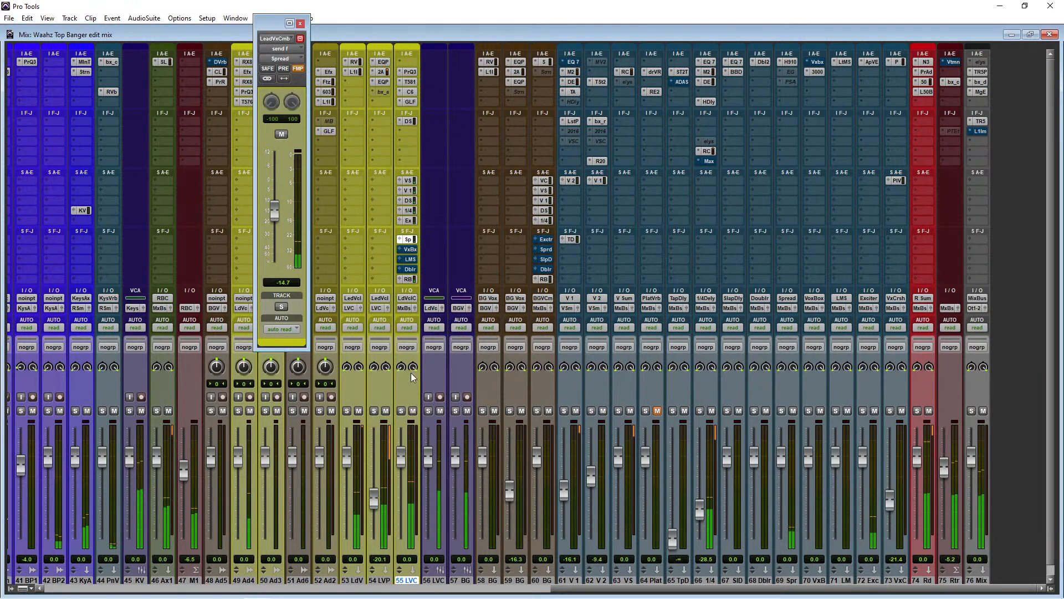
{"action": "left_click", "coordinate": [428, 410]}
{"action": "left_click", "coordinate": [281, 136]}
{"action": "left_click", "coordinate": [282, 135]}
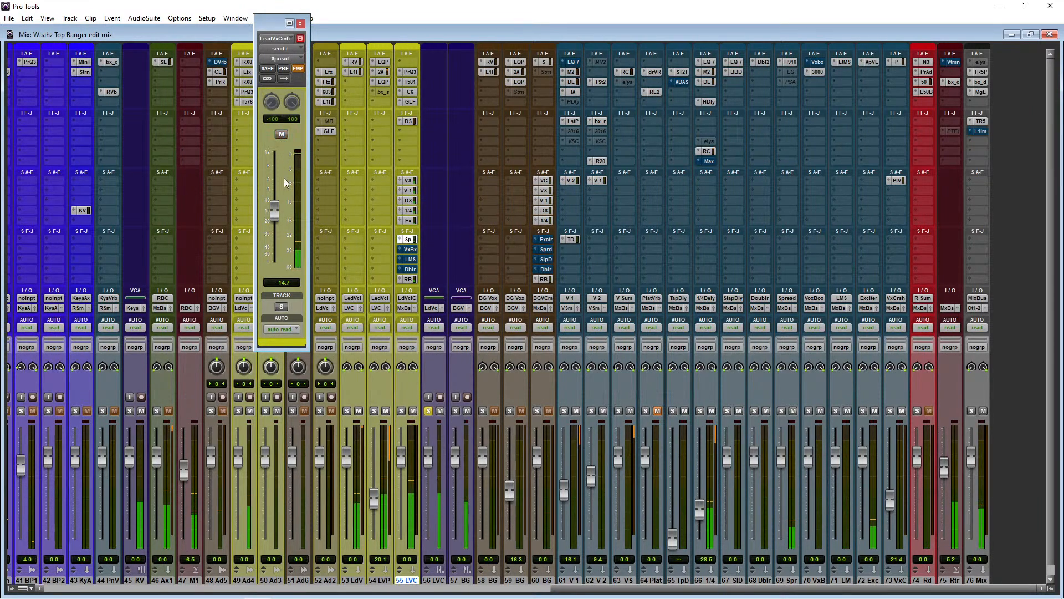
Raise the lead vocal's Spread send to -14.2 dB, unsolo the lead vocal VCA and close the send window
{"action": "left_click_drag", "start_coordinate": [274, 214], "coordinate": [274, 212]}
{"action": "left_click", "coordinate": [429, 412]}
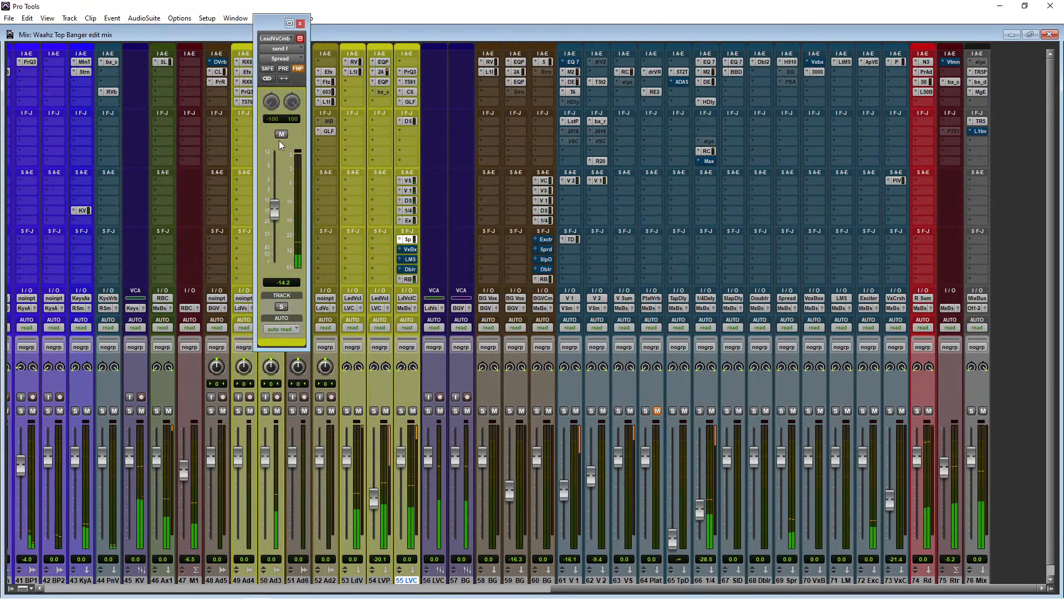
{"action": "left_click_drag", "start_coordinate": [277, 25], "coordinate": [351, 48]}
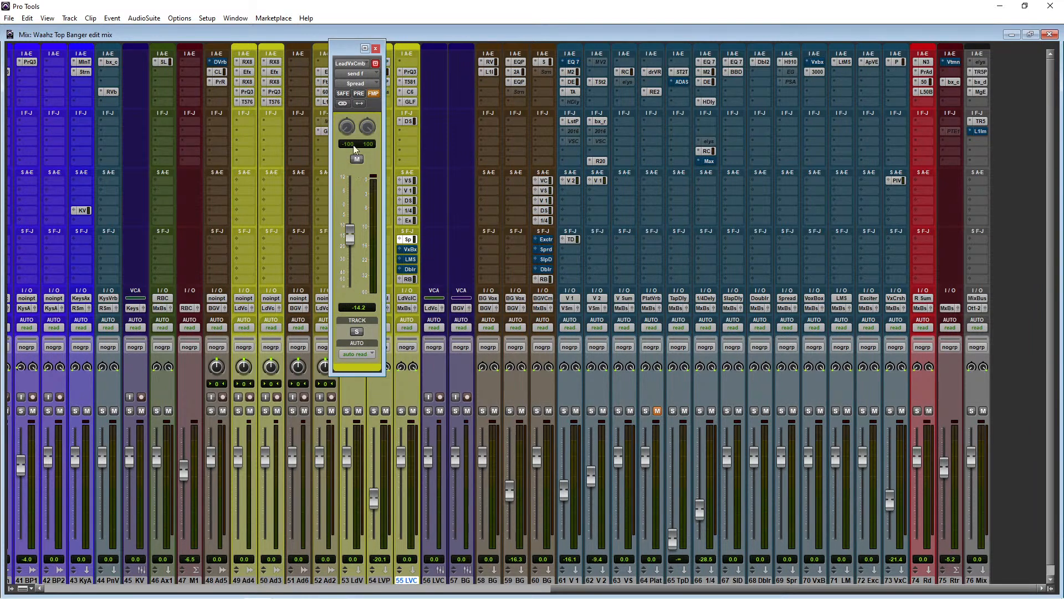
{"action": "left_click", "coordinate": [375, 49]}
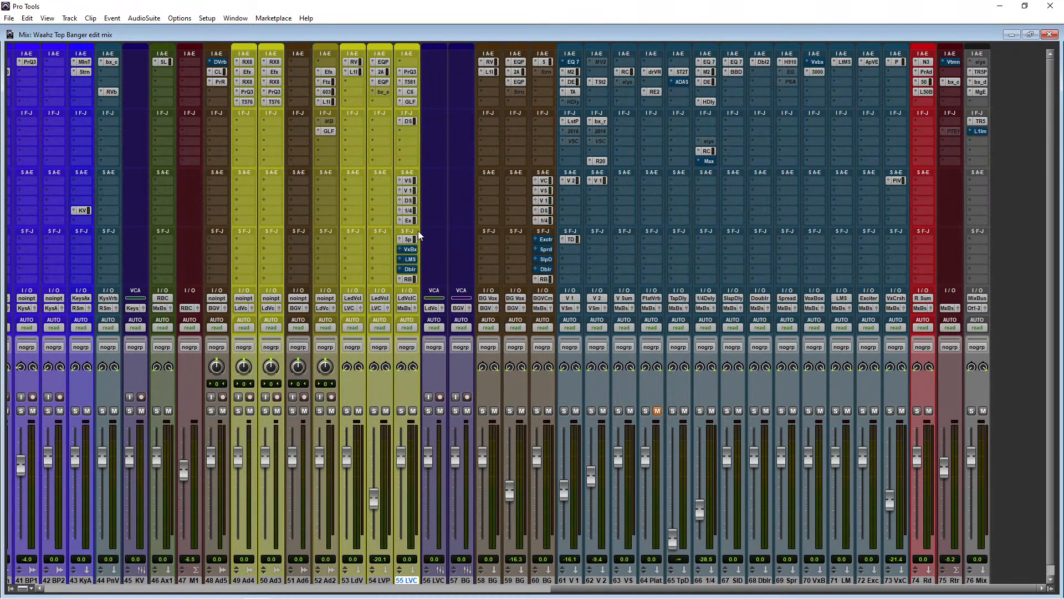
Solo the lead vocal VCA, unmute the Vox Box send on the Lead Vox Combi track and set its level to -16.1 dB
{"action": "left_click", "coordinate": [411, 252]}
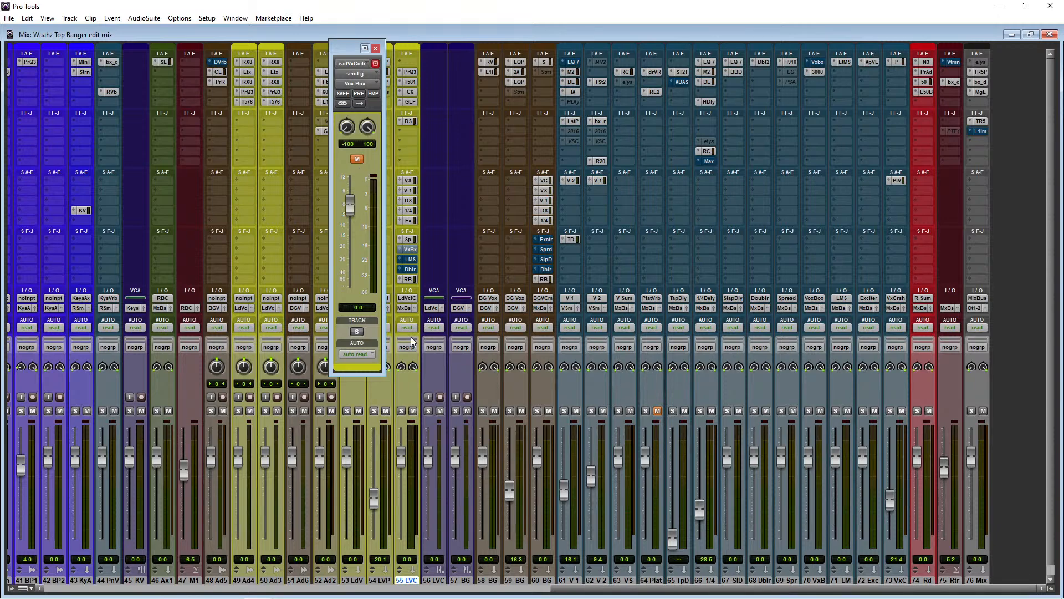
{"action": "left_click", "coordinate": [429, 410]}
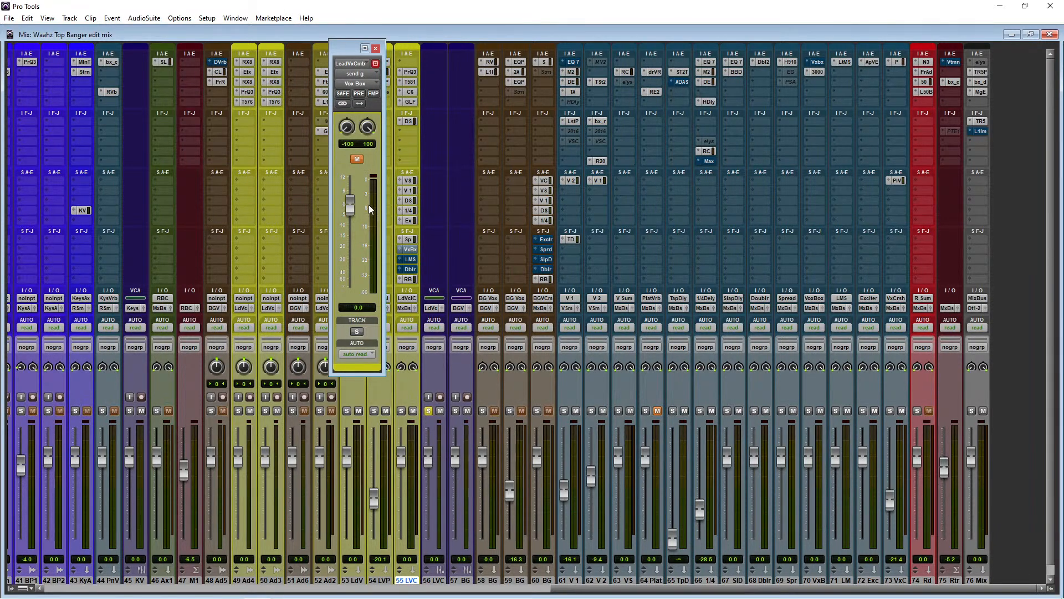
{"action": "left_click", "coordinate": [356, 159]}
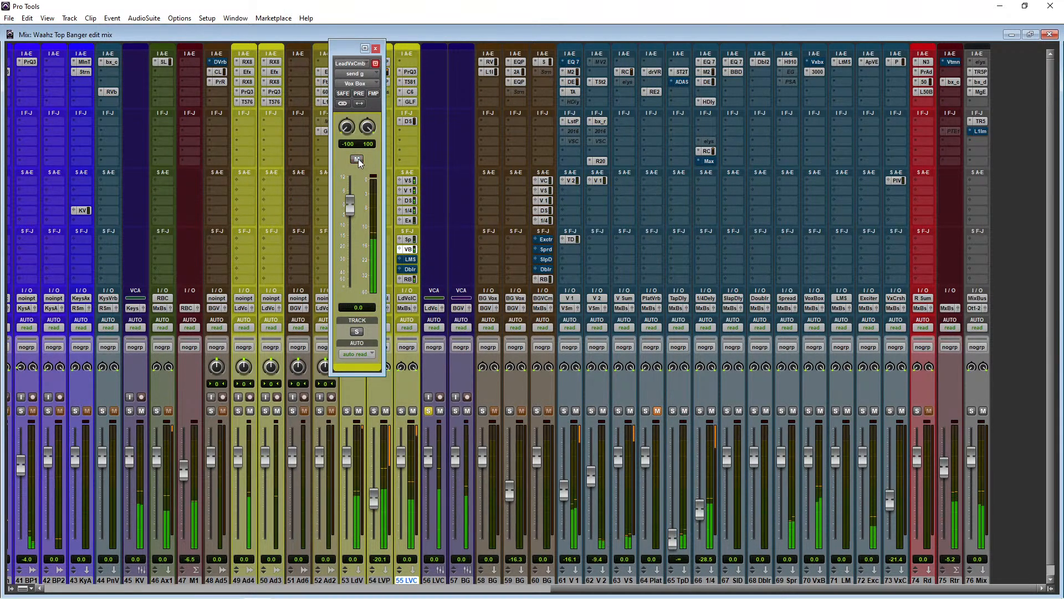
{"action": "left_click_drag", "start_coordinate": [350, 204], "coordinate": [351, 238]}
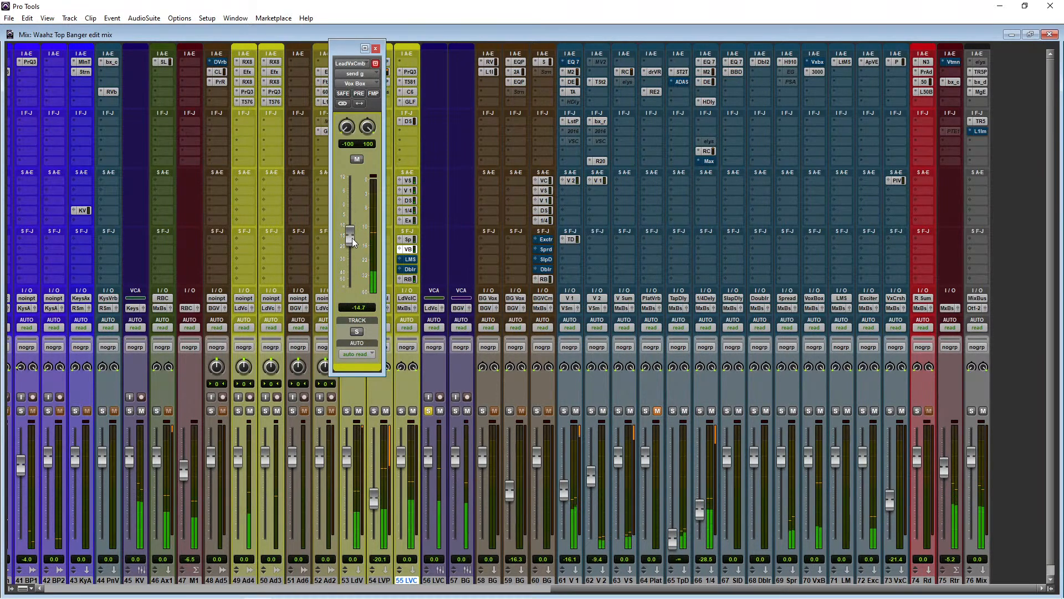
Compare the soloed lead vocal with its Vox Box send muted and unmuted, close the send window and unsolo the VCA
{"action": "left_click", "coordinate": [357, 161]}
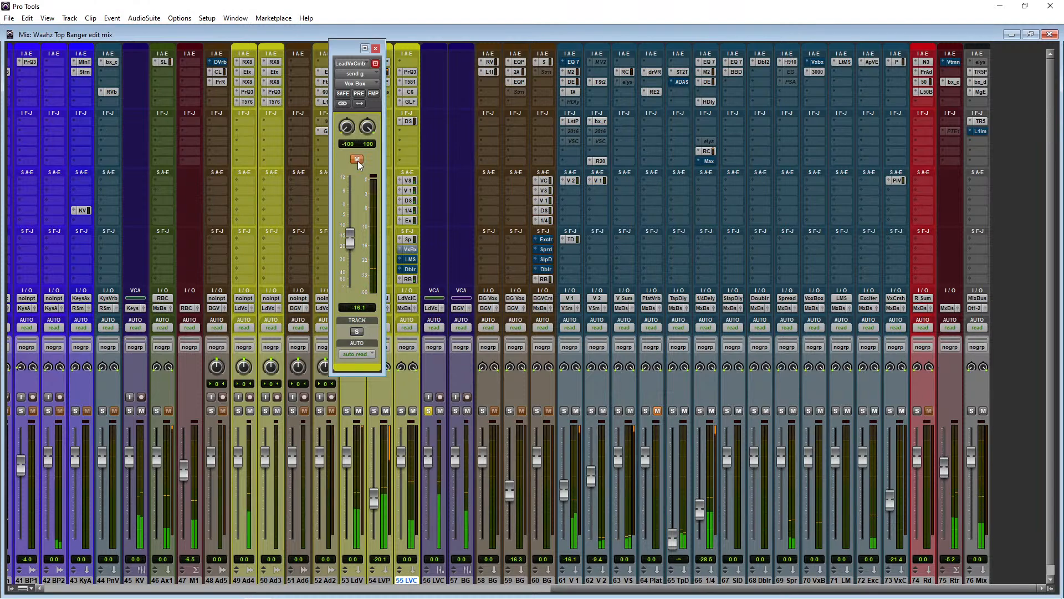
{"action": "left_click", "coordinate": [357, 160]}
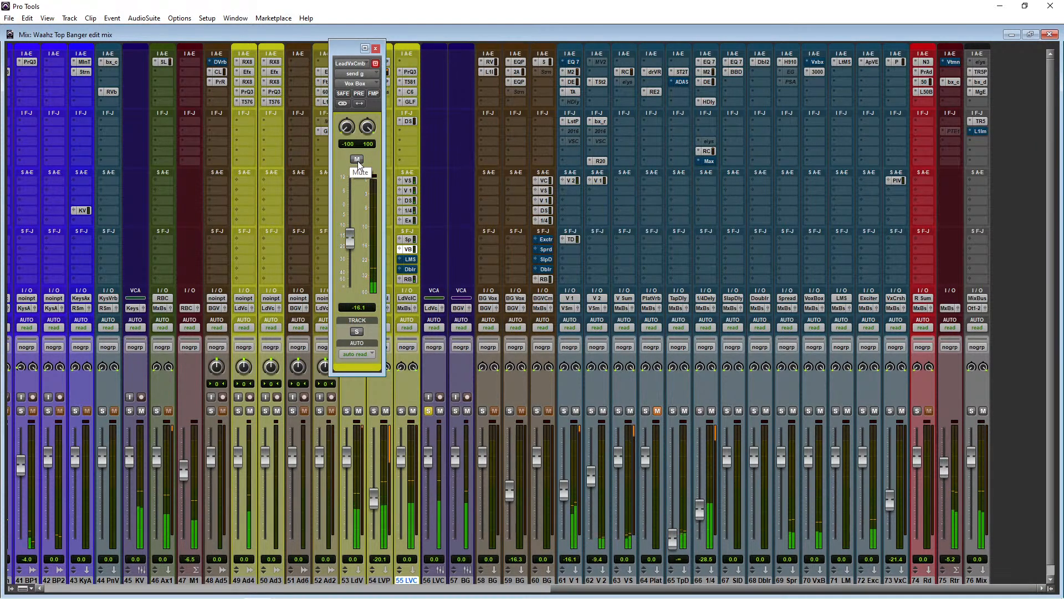
{"action": "left_click", "coordinate": [357, 160]}
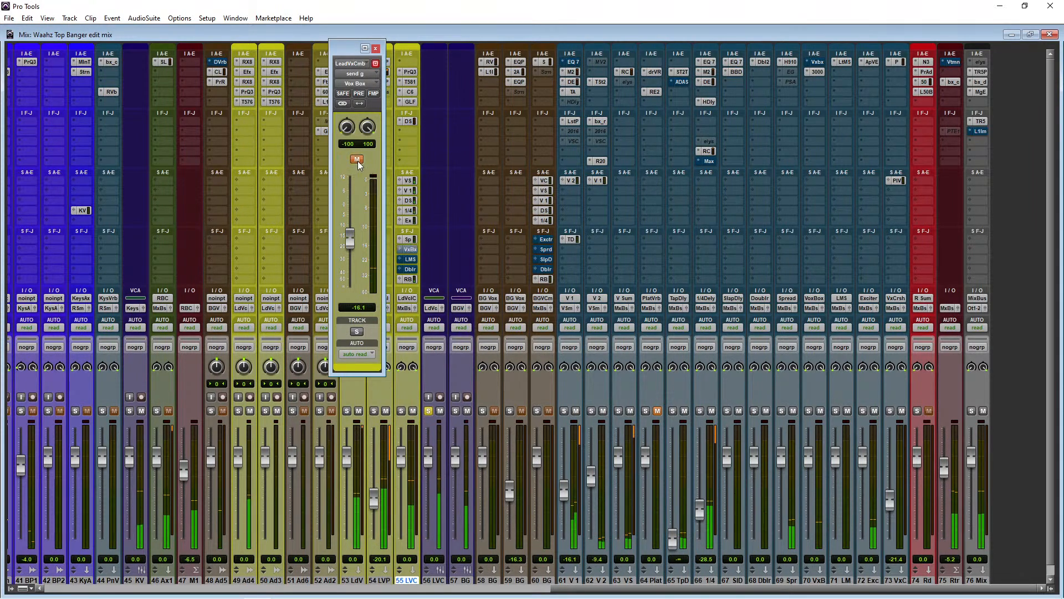
{"action": "left_click", "coordinate": [356, 160]}
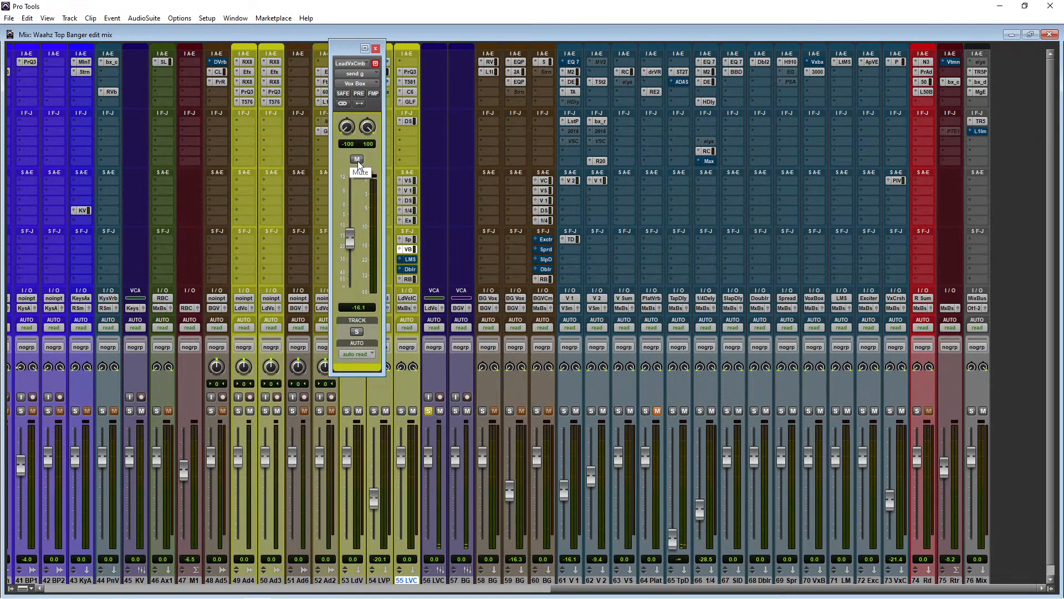
{"action": "left_click", "coordinate": [375, 48]}
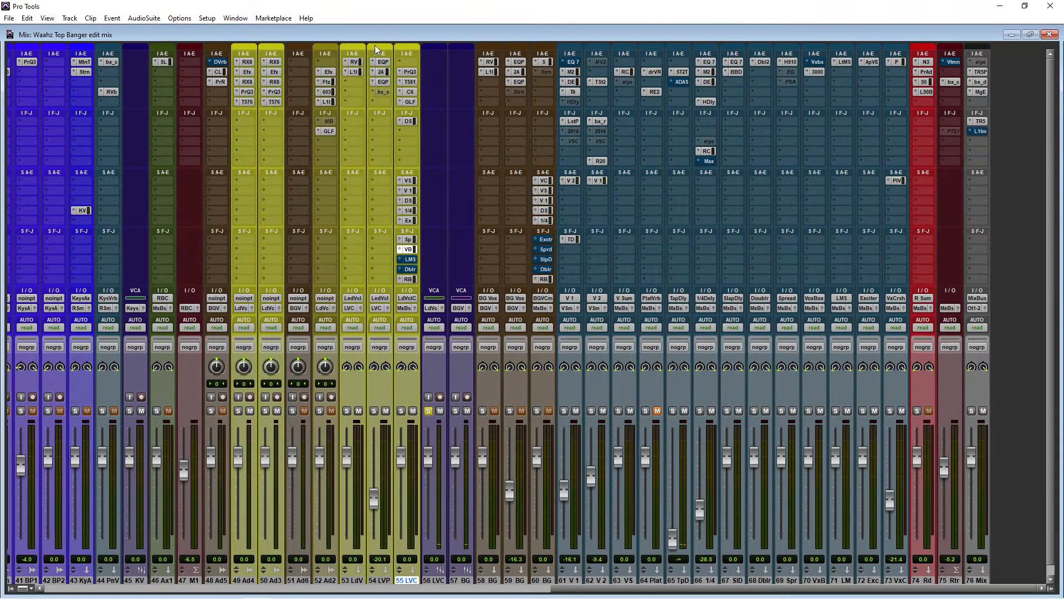
{"action": "left_click", "coordinate": [428, 410]}
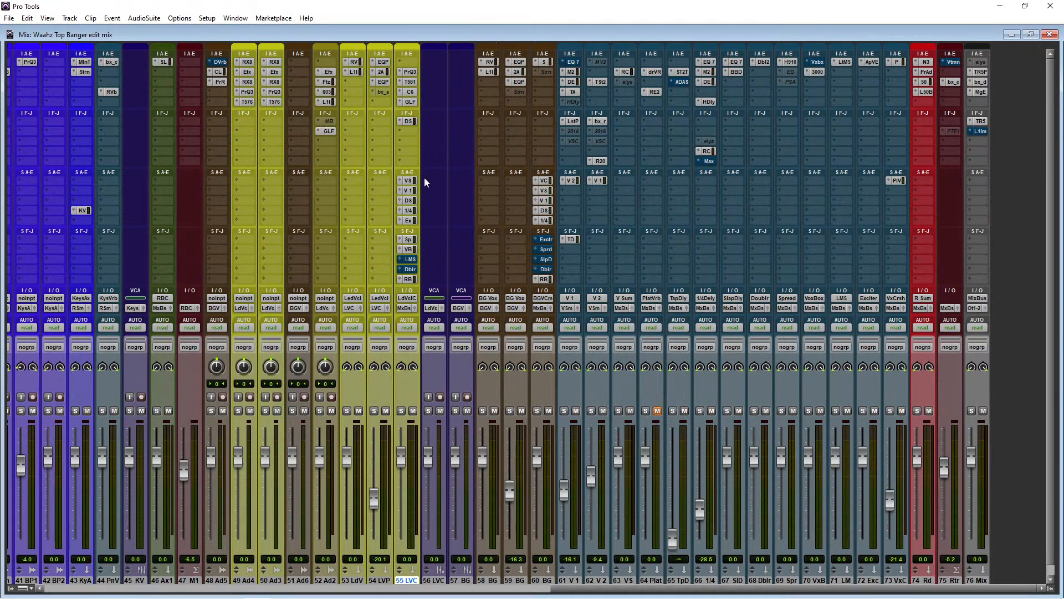
Enable Follow Main Pan on the lead vocal's Vox Box send and compare the full mix with the send muted and unmuted
{"action": "left_click", "coordinate": [412, 251], "text": "ctrl"}
{"action": "left_click", "coordinate": [412, 251]}
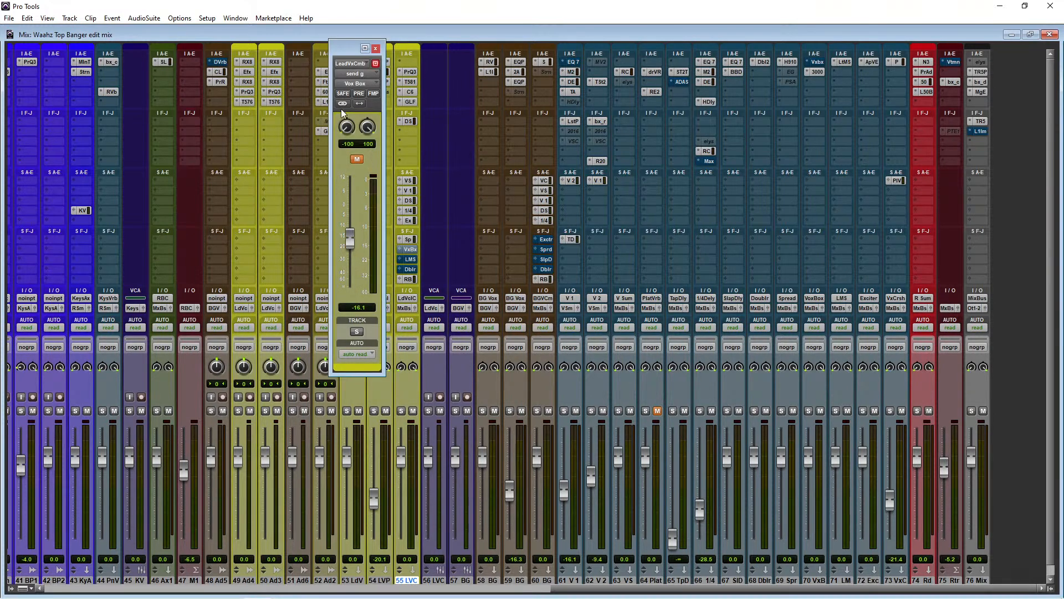
{"action": "key", "text": "space"}
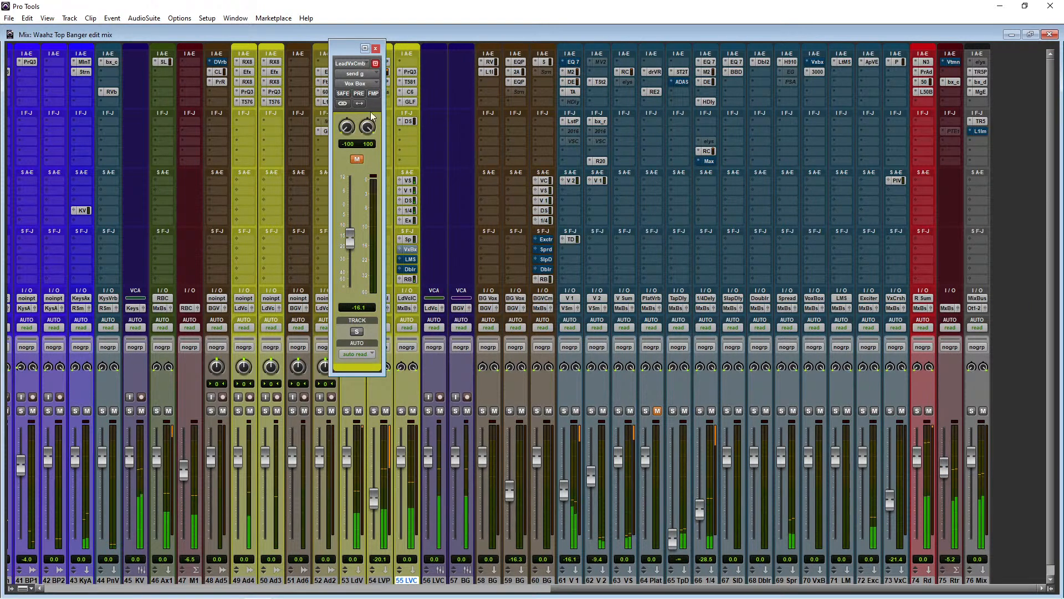
{"action": "left_click", "coordinate": [372, 94]}
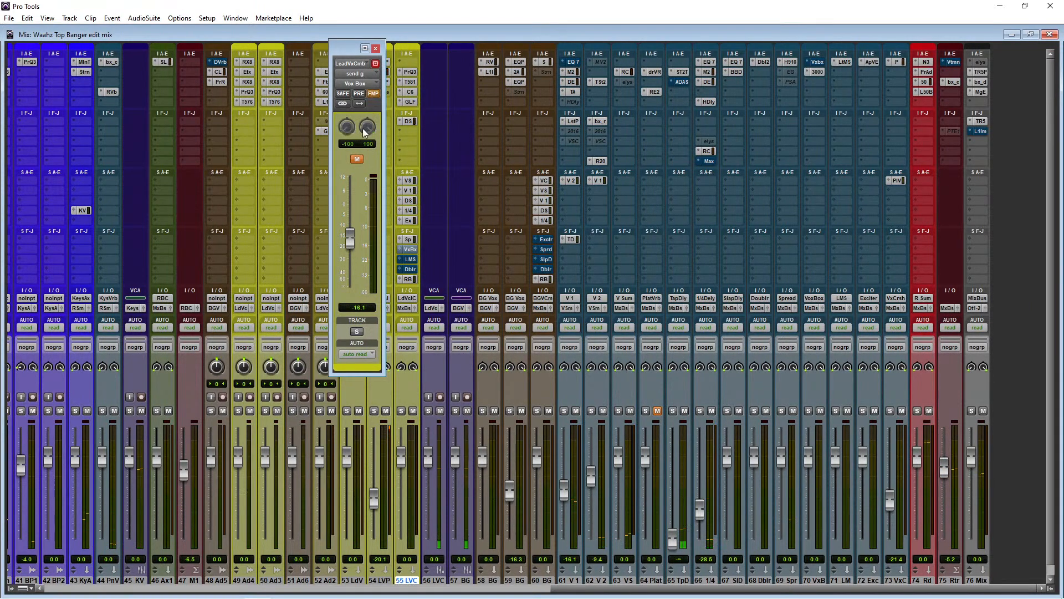
{"action": "left_click", "coordinate": [358, 158]}
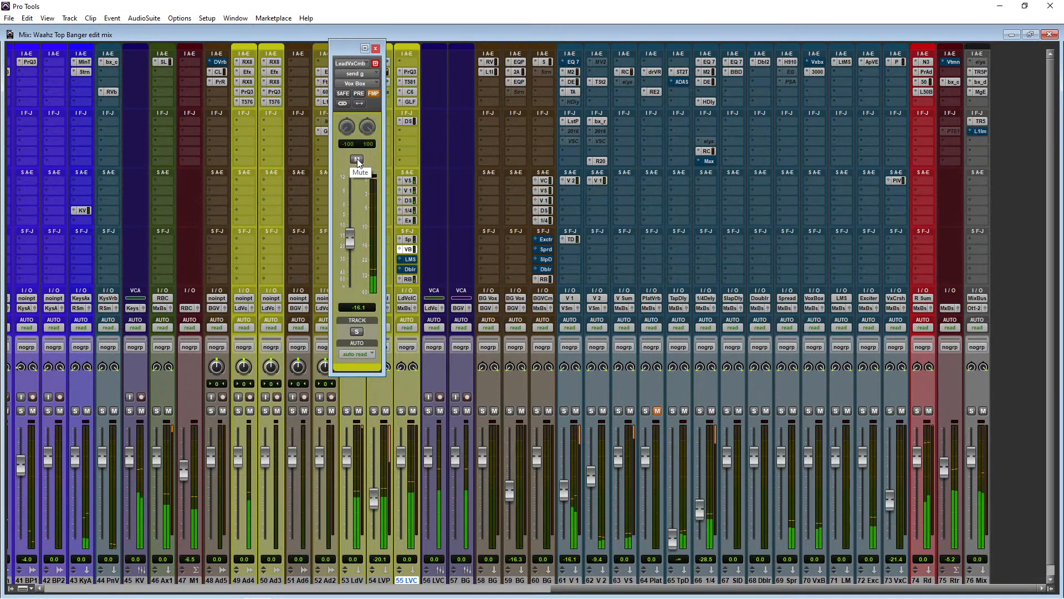
{"action": "left_click", "coordinate": [358, 159]}
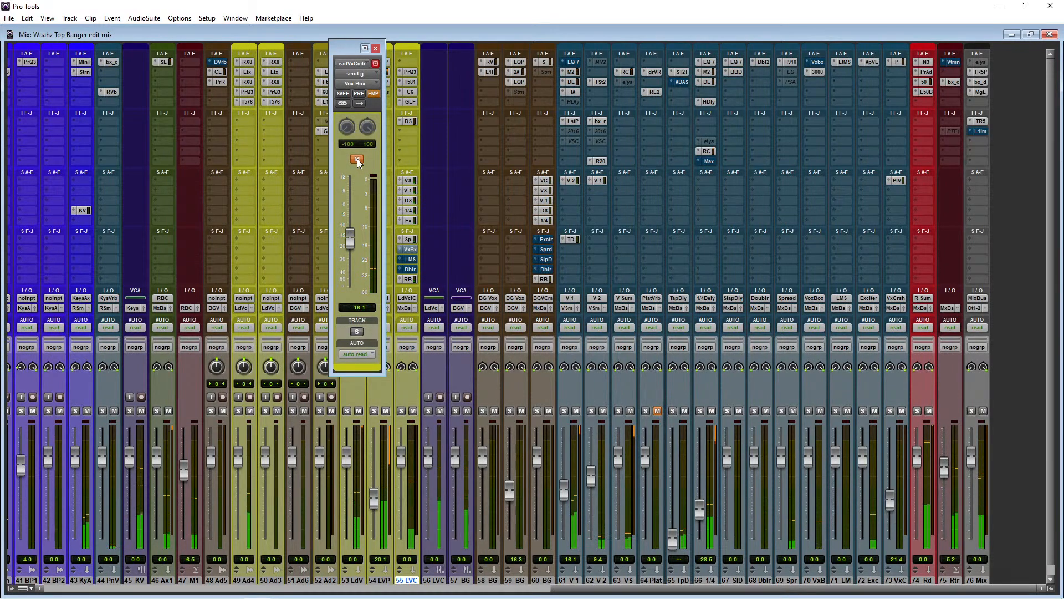
{"action": "left_click", "coordinate": [358, 159]}
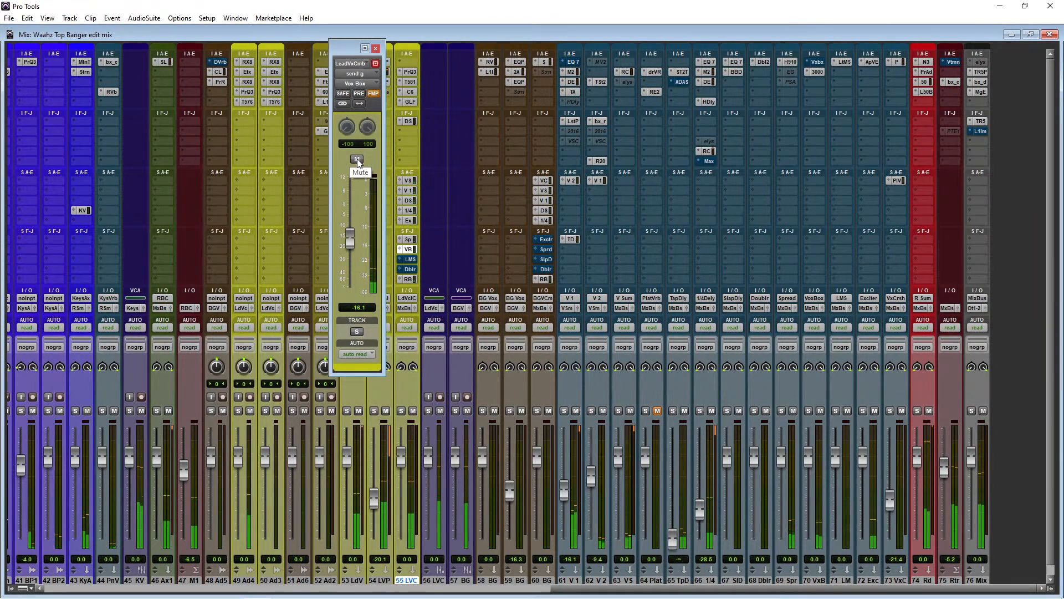
Set the Vox Box send to -16.3 dB, compare it against mute in the mix and close the send window
{"action": "left_click_drag", "start_coordinate": [350, 239], "coordinate": [351, 240]}
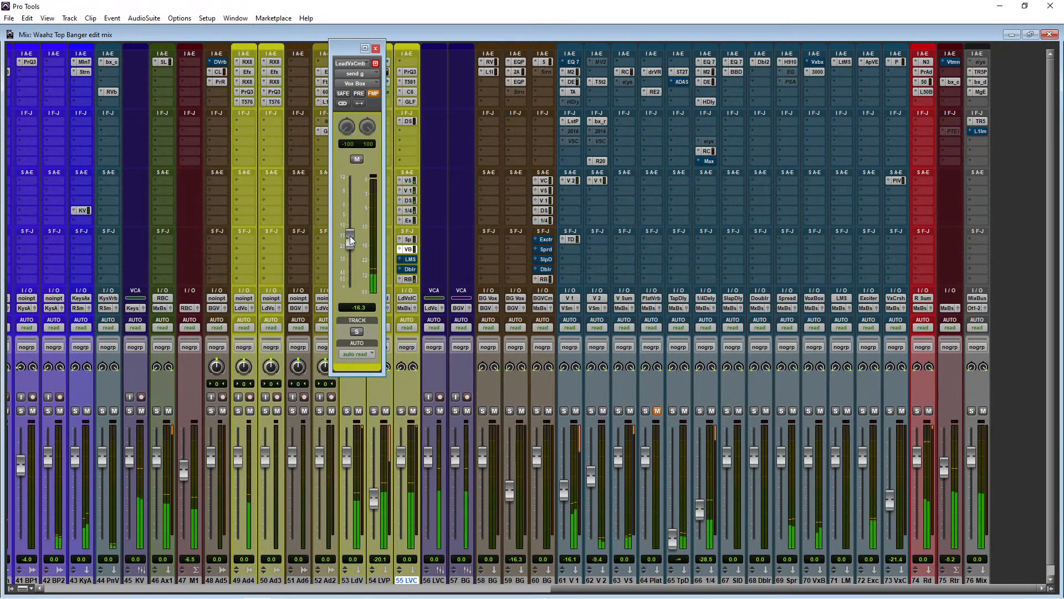
{"action": "left_click", "coordinate": [357, 159]}
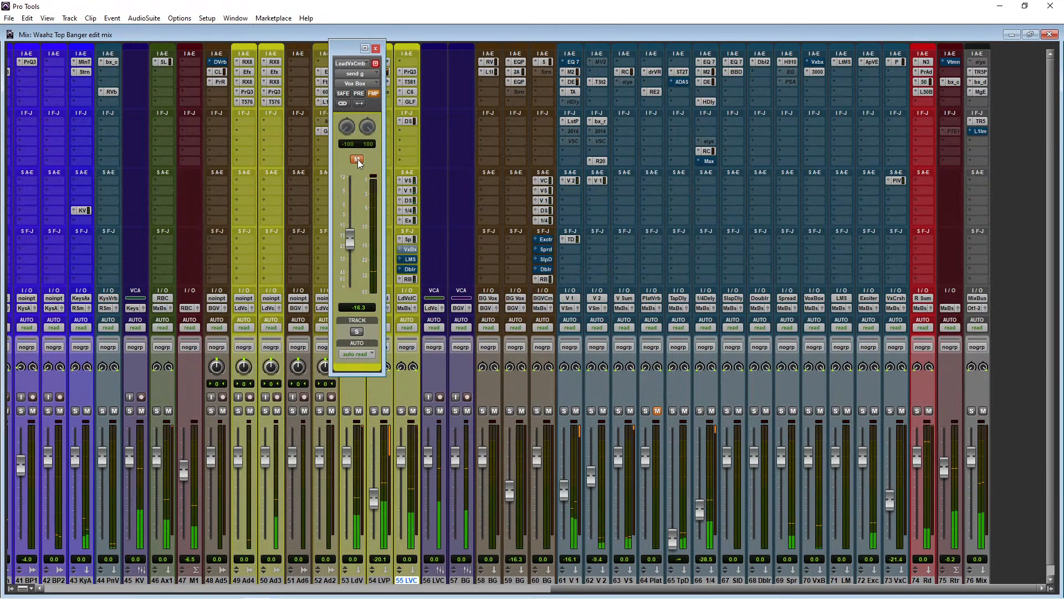
{"action": "left_click", "coordinate": [356, 159]}
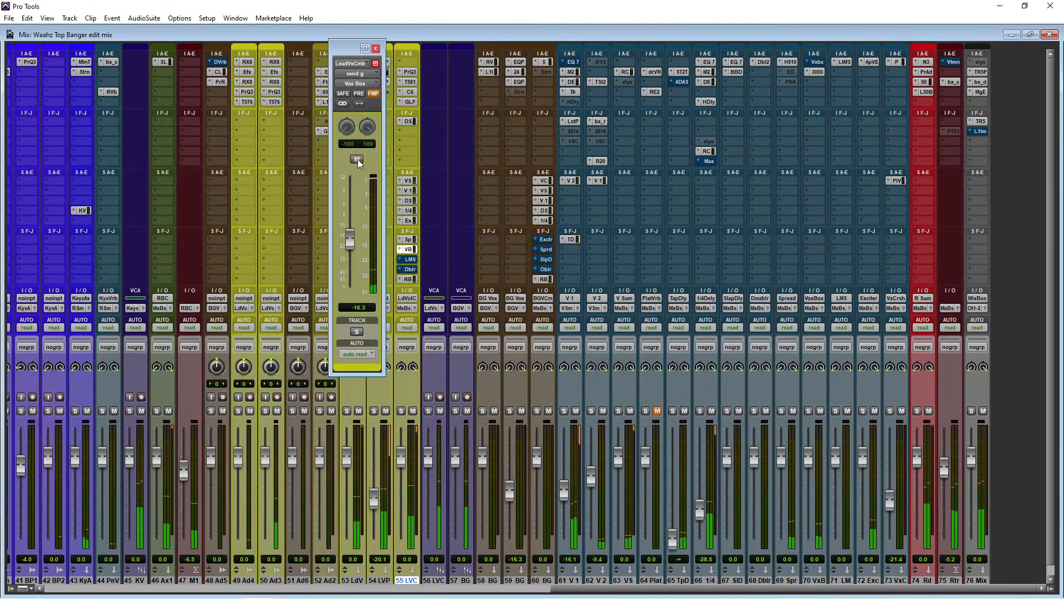
{"action": "left_click", "coordinate": [376, 48]}
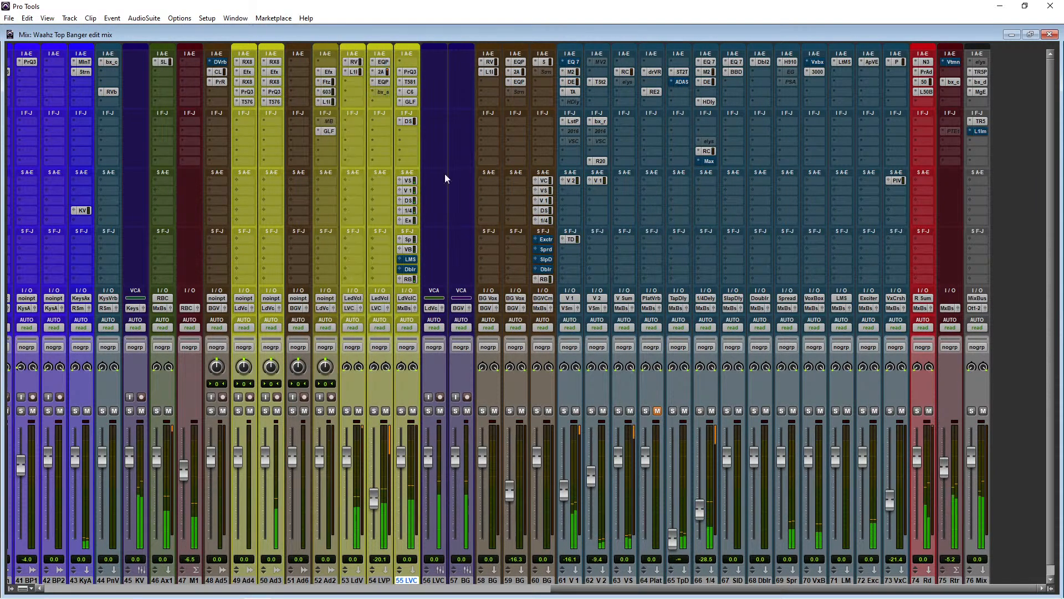
Readjust the lead vocal's Spread send level and lower its Vox Box send to -18.2 dB during playback
{"action": "left_click", "coordinate": [410, 242]}
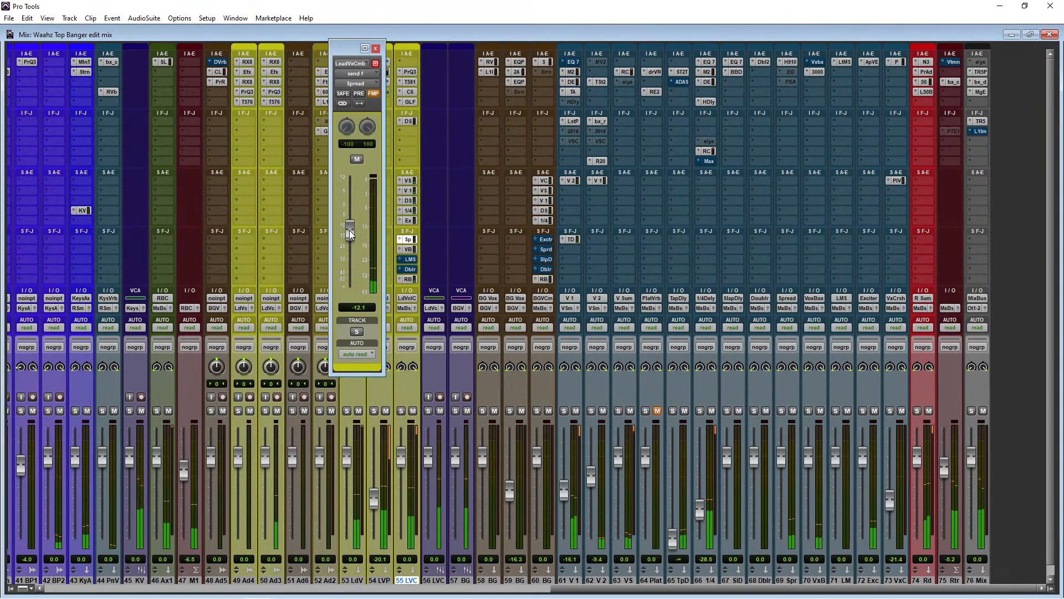
{"action": "left_click_drag", "start_coordinate": [350, 233], "coordinate": [351, 235]}
{"action": "left_click", "coordinate": [408, 249]}
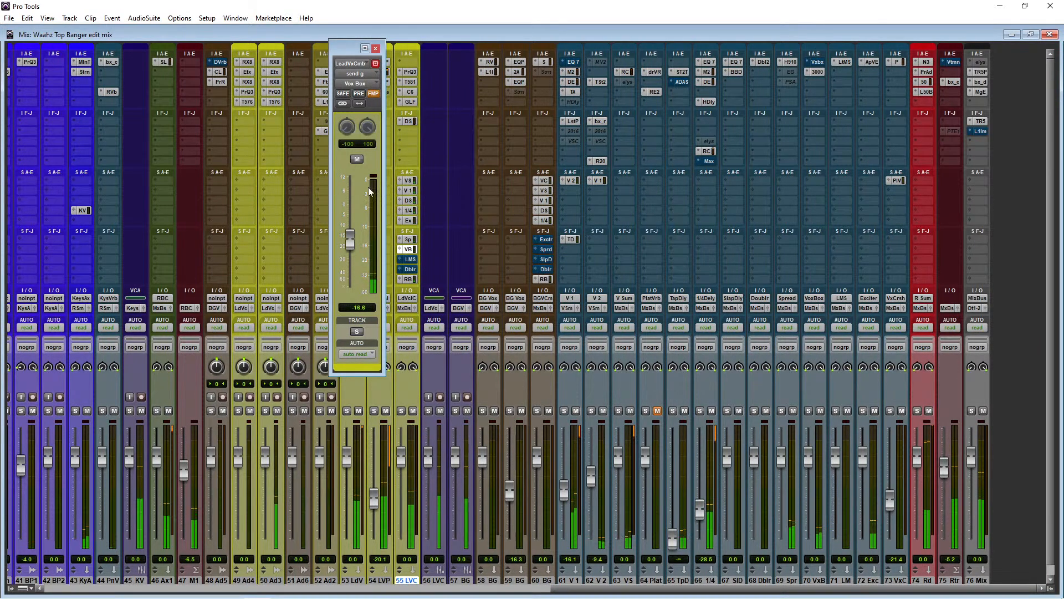
{"action": "left_click_drag", "start_coordinate": [350, 248], "coordinate": [349, 249]}
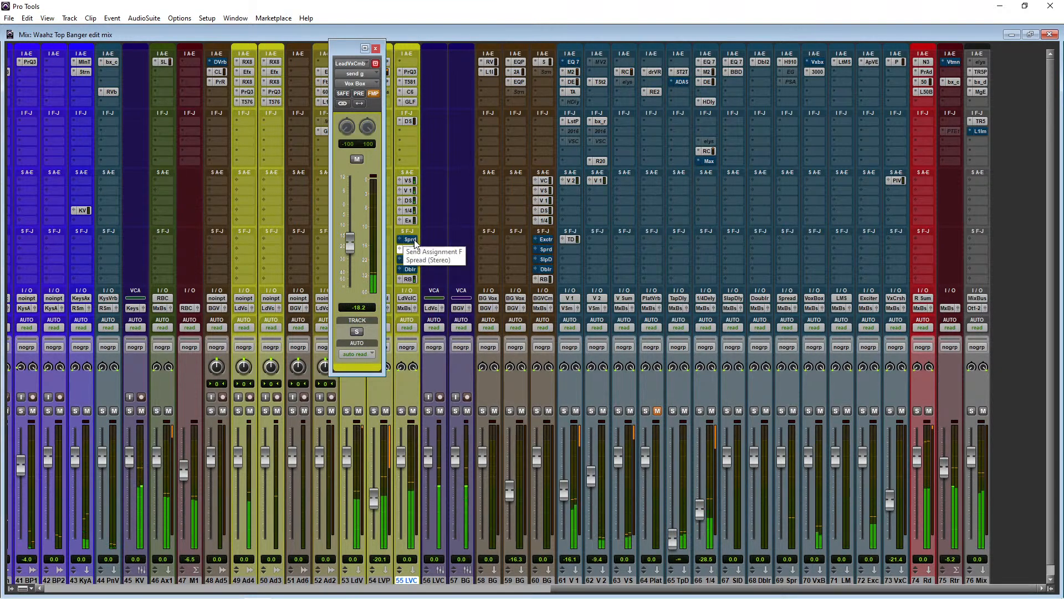
Review the lead vocal's Exciter and Vox Box send levels and close the send window
{"action": "left_click", "coordinate": [410, 221]}
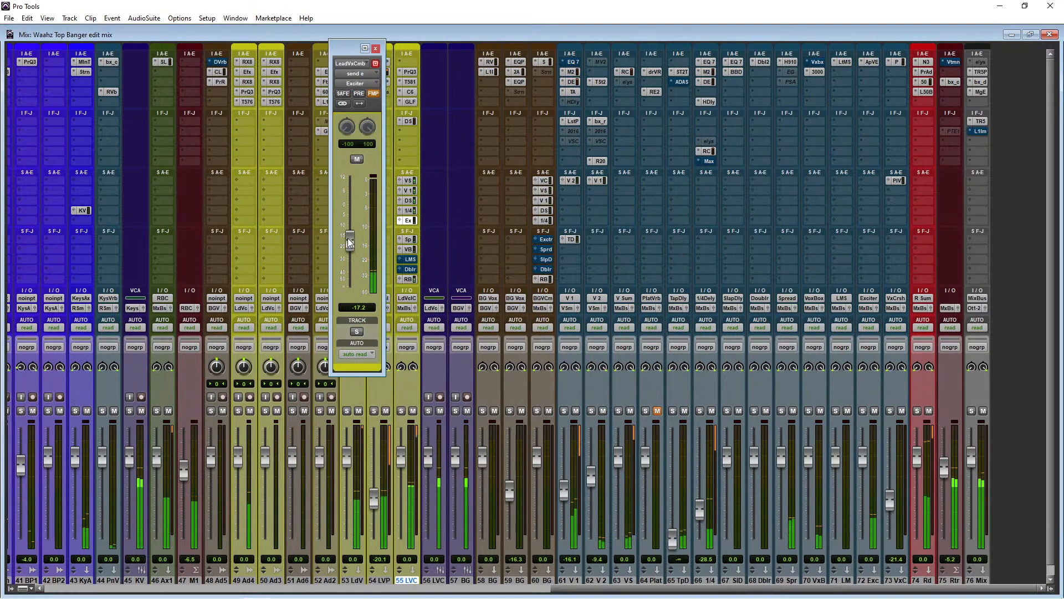
{"action": "left_click", "coordinate": [376, 48]}
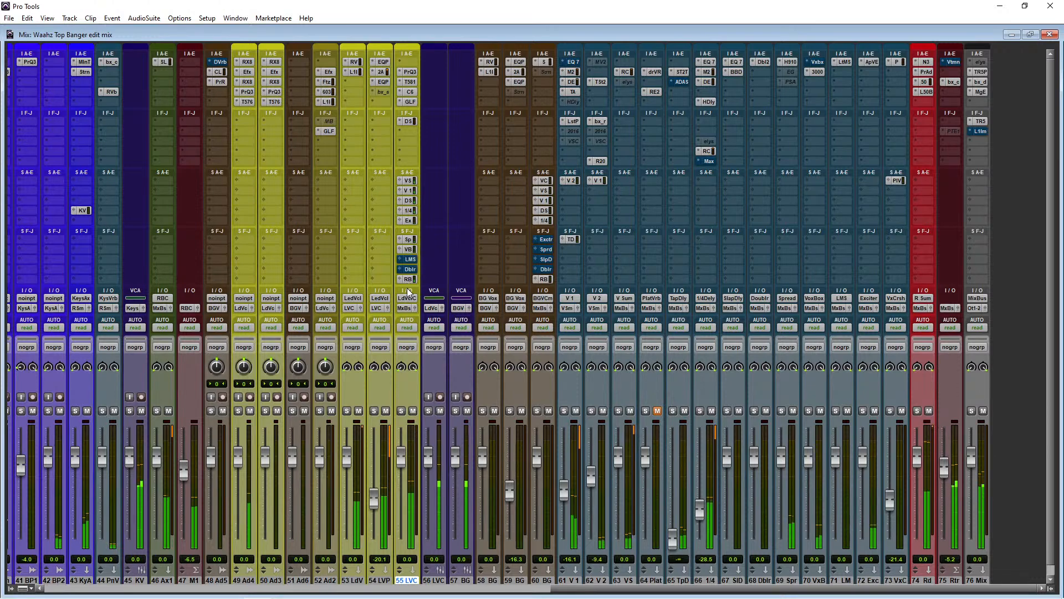
{"action": "left_click", "coordinate": [409, 249]}
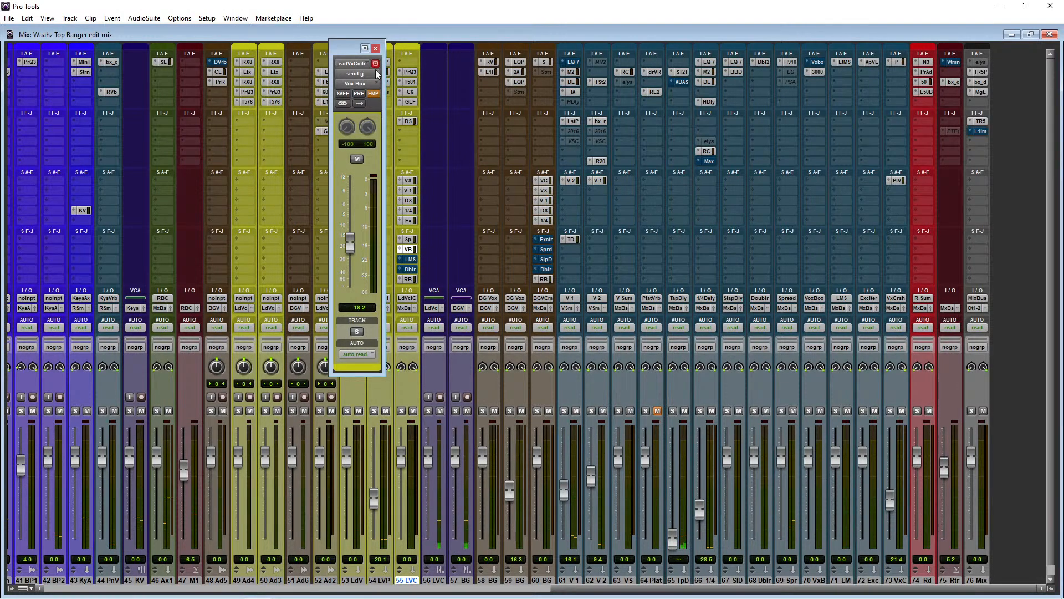
{"action": "left_click", "coordinate": [376, 50]}
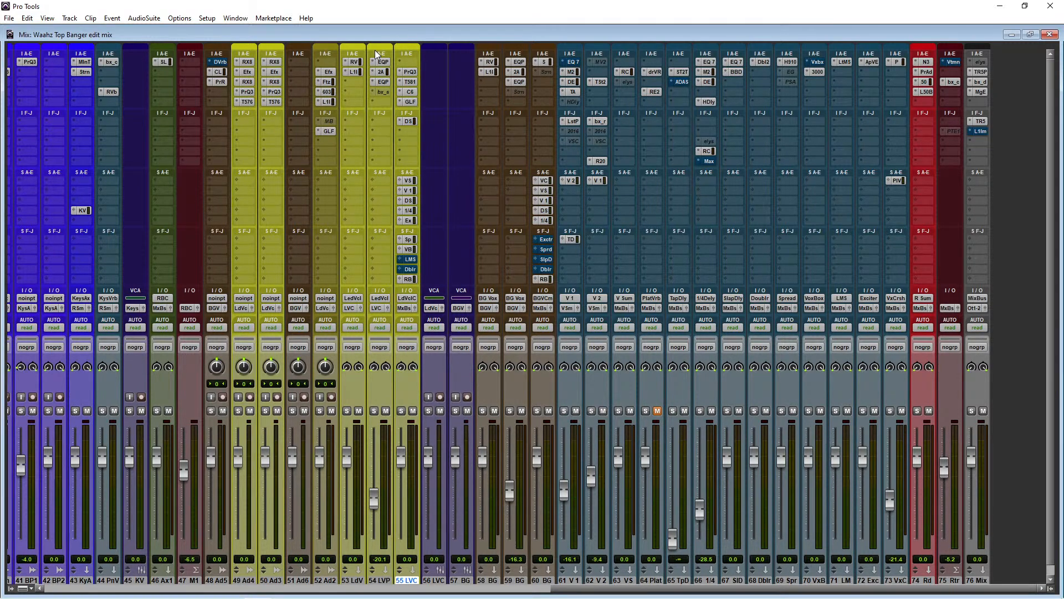
Open the lead vocal's LMS send, solo the lead vocal VCA, reset the send to 0.0 dB and unmute it
{"action": "left_click", "coordinate": [414, 261]}
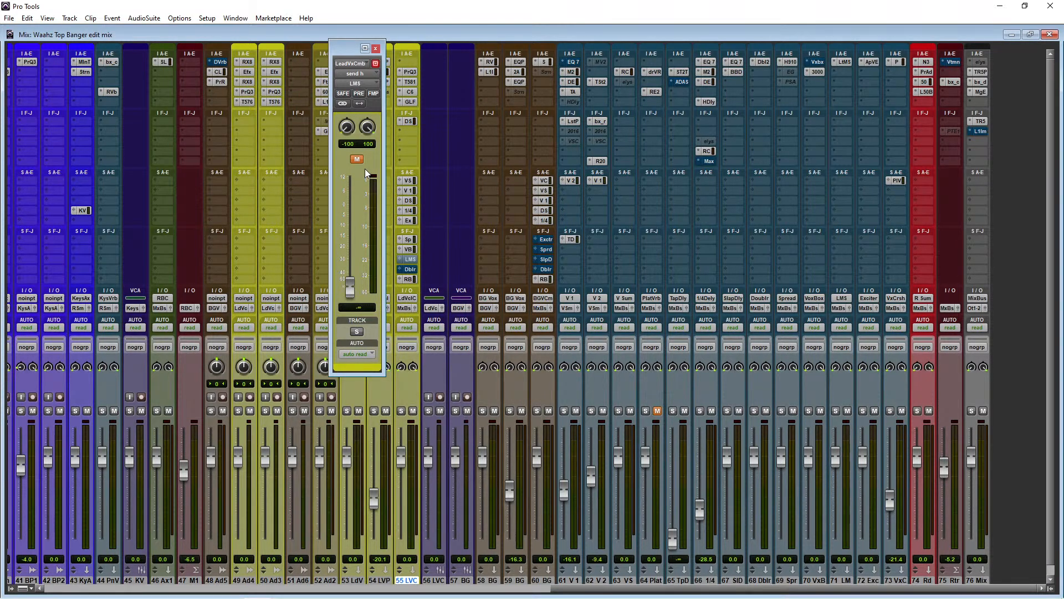
{"action": "left_click", "coordinate": [429, 411]}
{"action": "left_click", "coordinate": [353, 289], "text": "alt"}
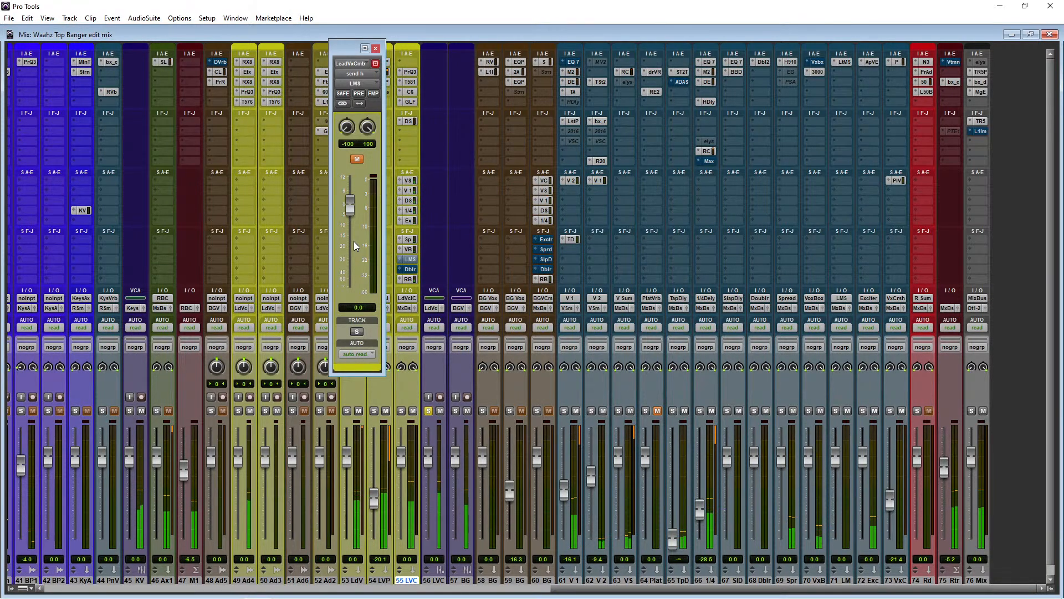
{"action": "left_click", "coordinate": [358, 160]}
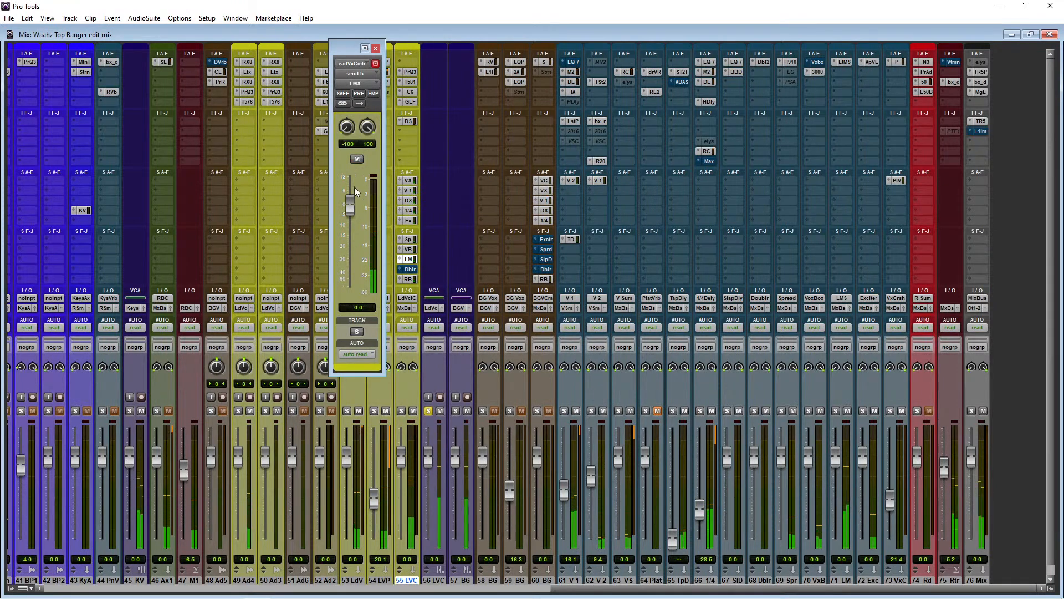
Lower the LMS send to -15.3 dB, compare it against mute on the soloed vocal, and reduce it to -19.0 dB
{"action": "left_click_drag", "start_coordinate": [351, 211], "coordinate": [350, 240]}
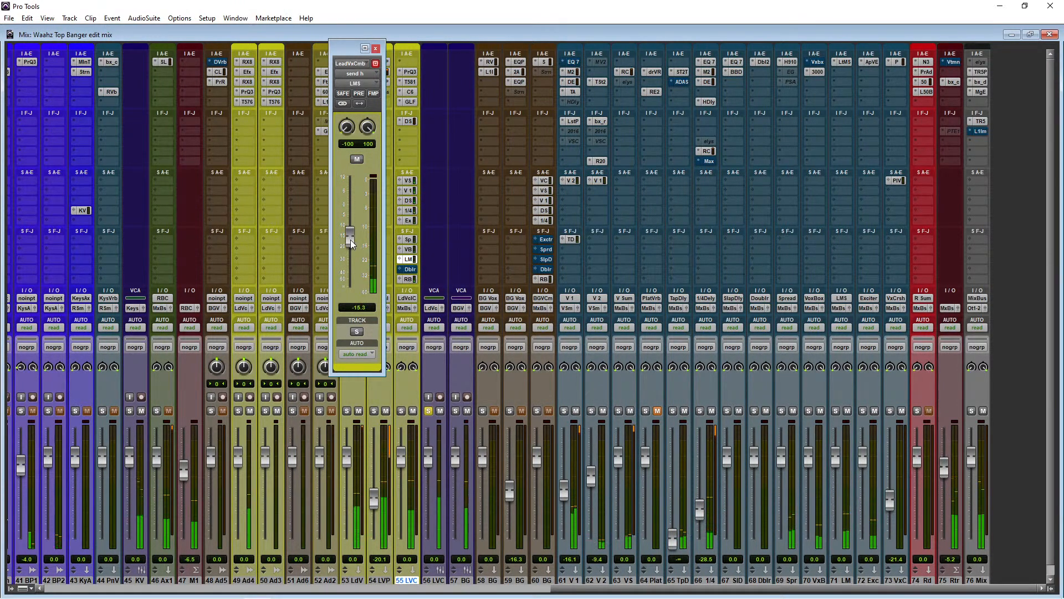
{"action": "left_click", "coordinate": [358, 161]}
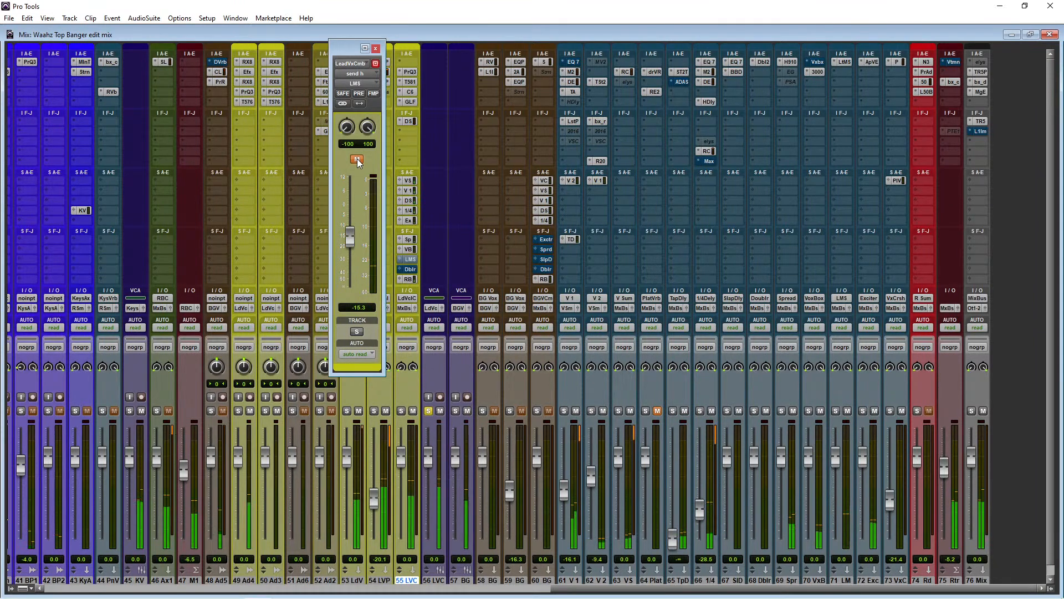
{"action": "left_click", "coordinate": [357, 160]}
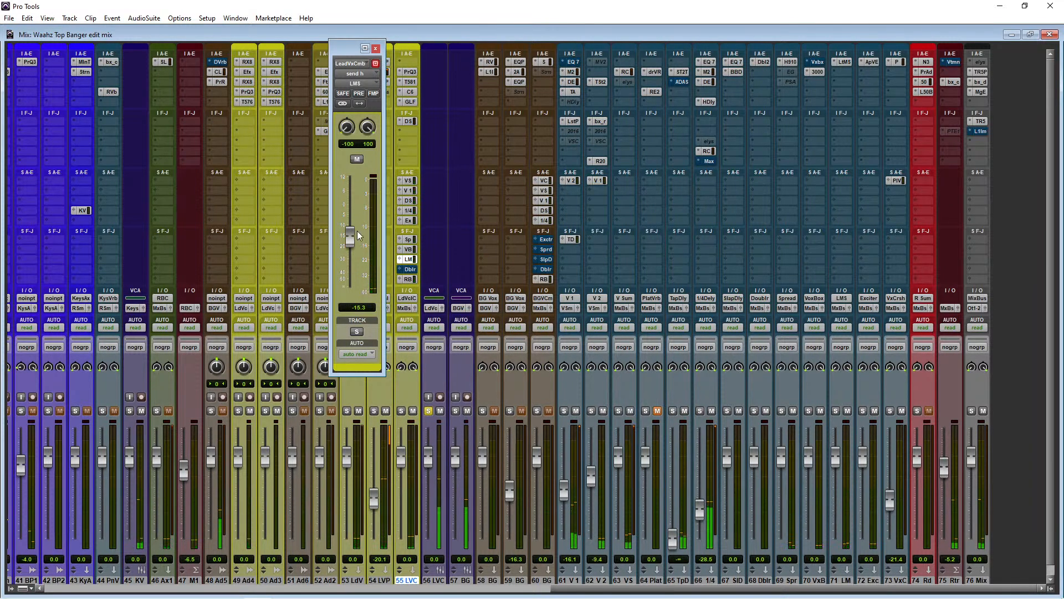
{"action": "left_click_drag", "start_coordinate": [353, 237], "coordinate": [354, 248]}
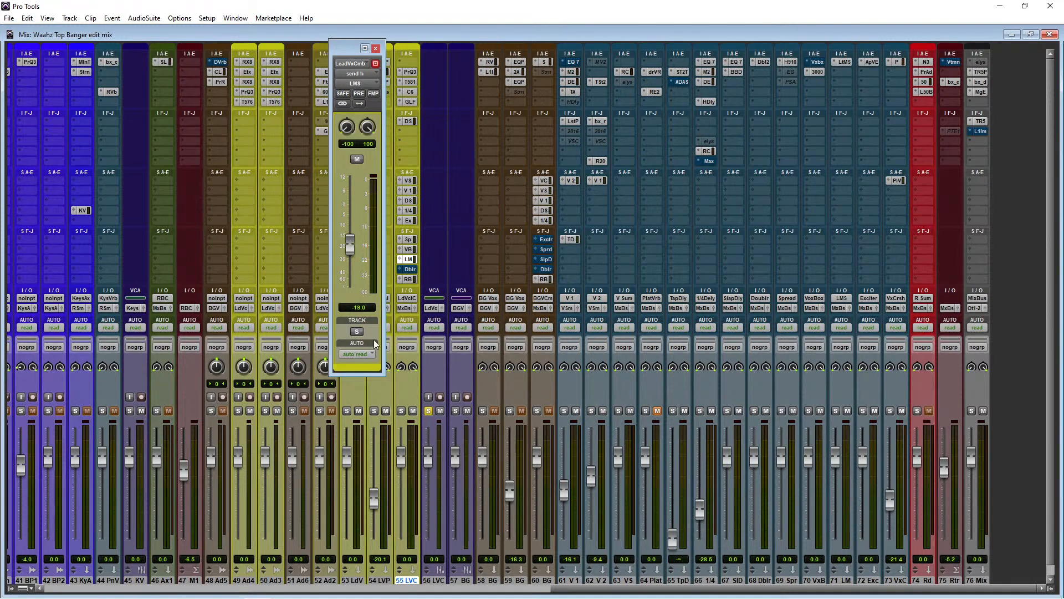
Unsolo the lead vocal VCA, enable Follow Main Pan on the LMS send and compare the full mix with it muted and unmuted
{"action": "left_click", "coordinate": [425, 413]}
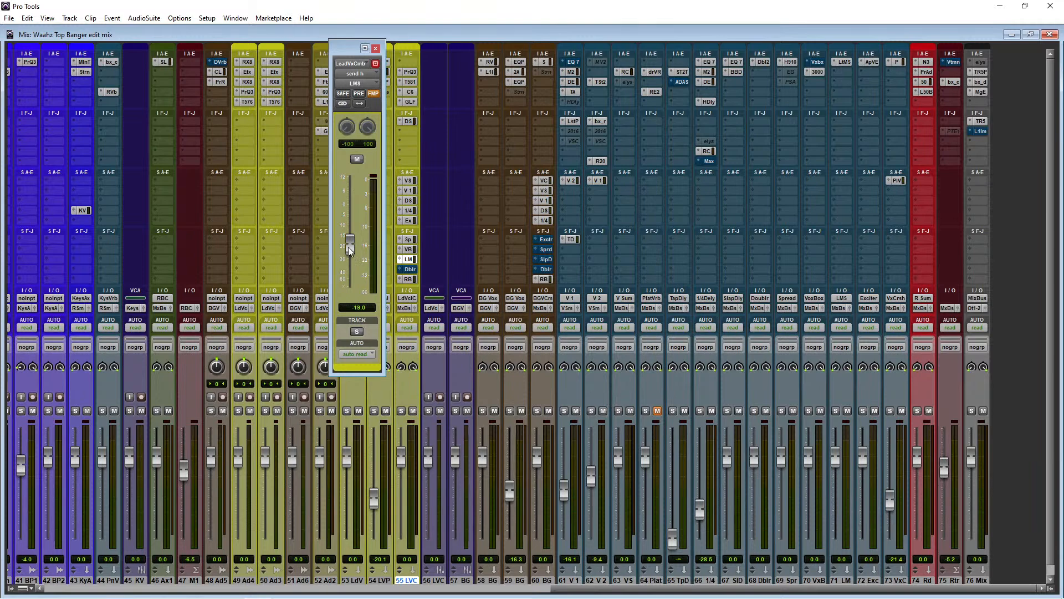
{"action": "key", "text": "space"}
{"action": "left_click", "coordinate": [357, 159]}
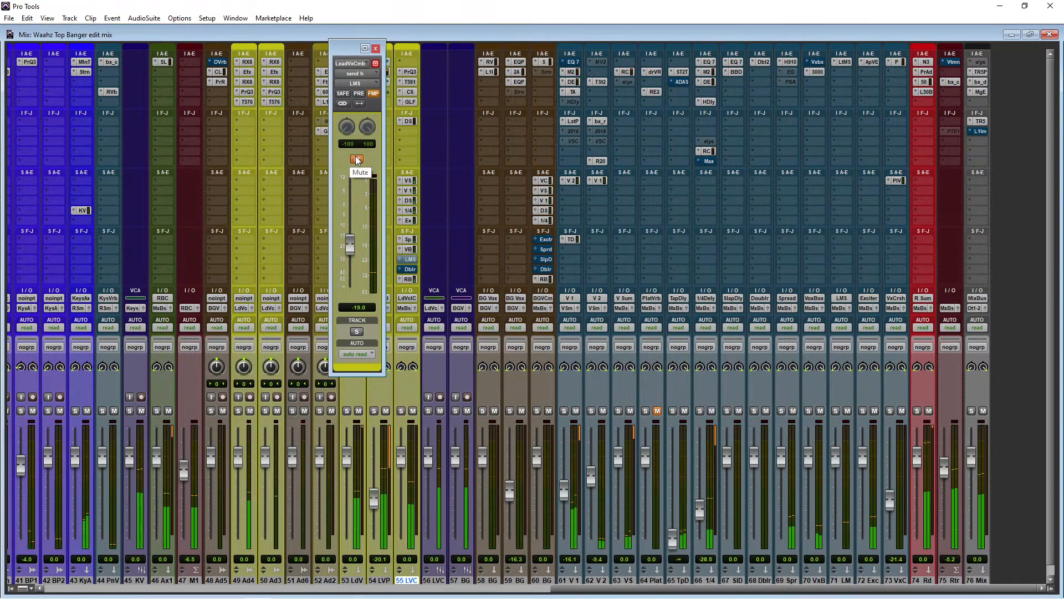
{"action": "left_click", "coordinate": [357, 160]}
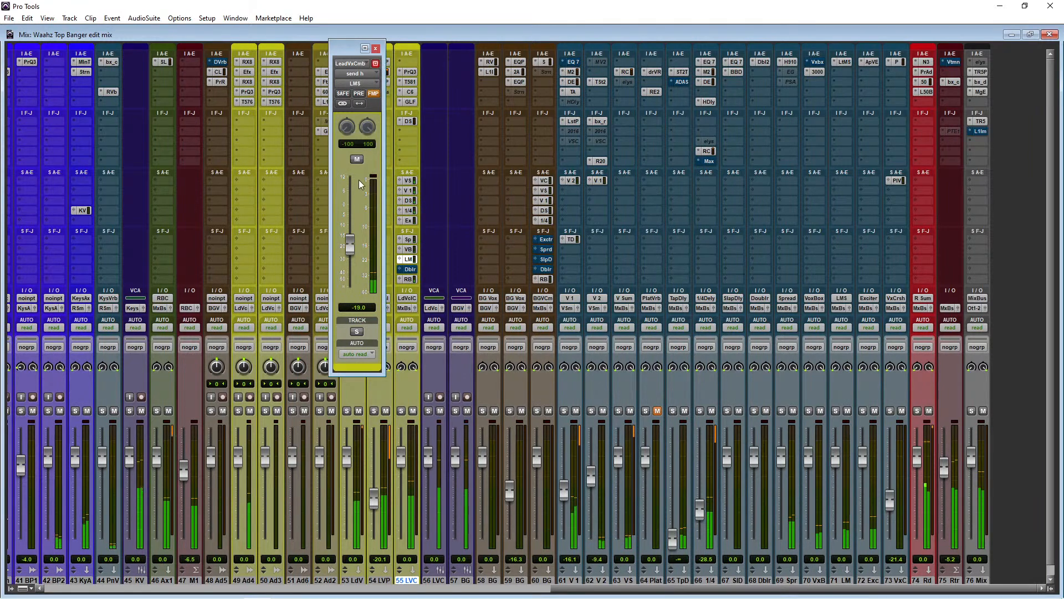
{"action": "left_click", "coordinate": [358, 159]}
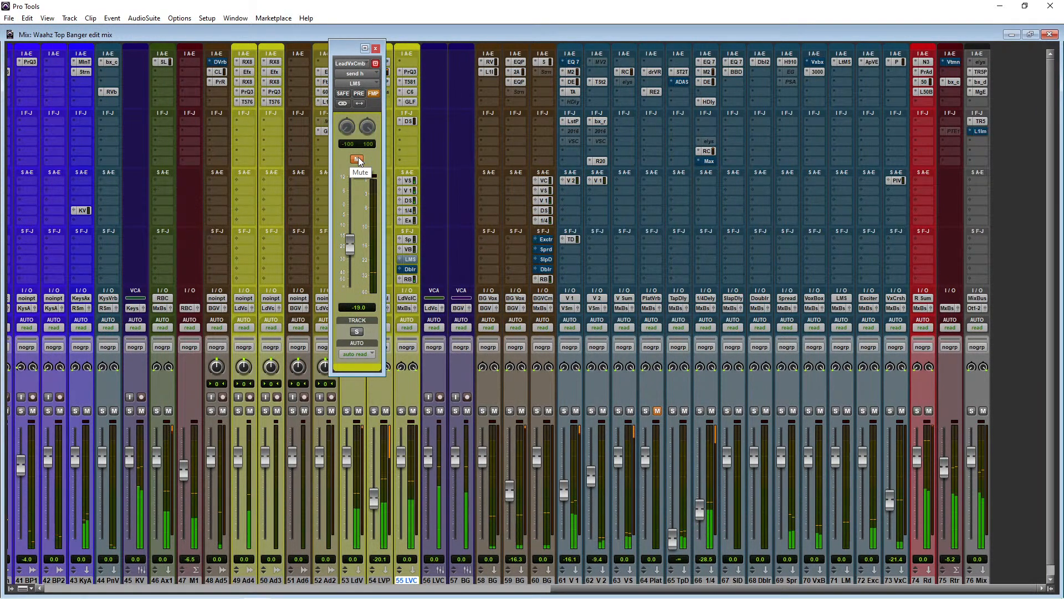
{"action": "left_click", "coordinate": [358, 158]}
Compare the LMS send at -17.2 dB and -18.2 dB against mute in the mix, keep -18.2 dB and close the send window
{"action": "mouse_move", "coordinate": [352, 233]}
{"action": "left_mouse_down"}
{"action": "mouse_move", "coordinate": [352, 197]}
{"action": "mouse_move", "coordinate": [351, 249]}
{"action": "left_mouse_up"}
{"action": "left_click", "coordinate": [357, 159]}
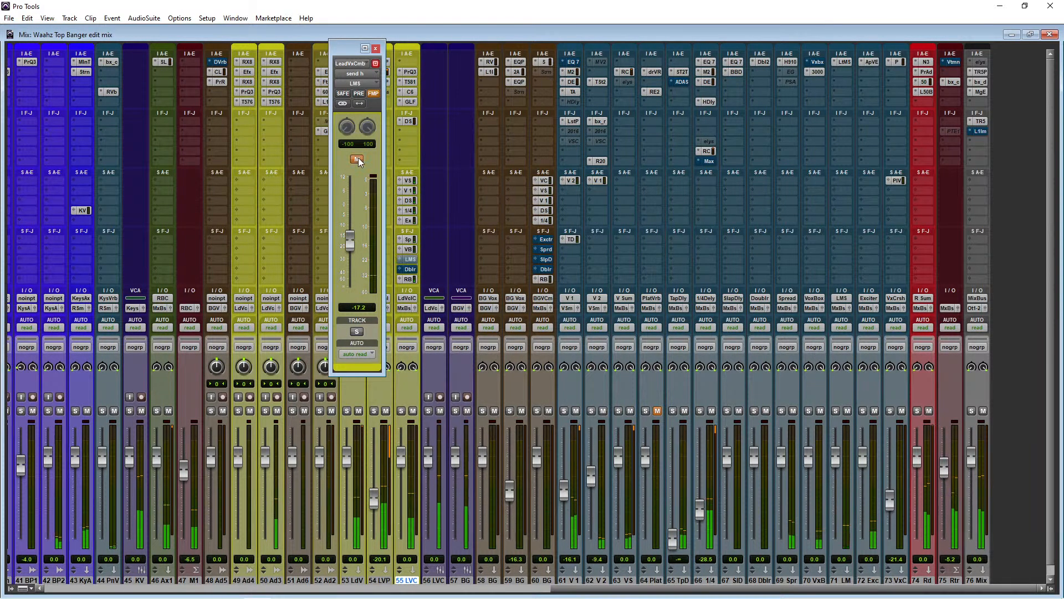
{"action": "left_click", "coordinate": [358, 159]}
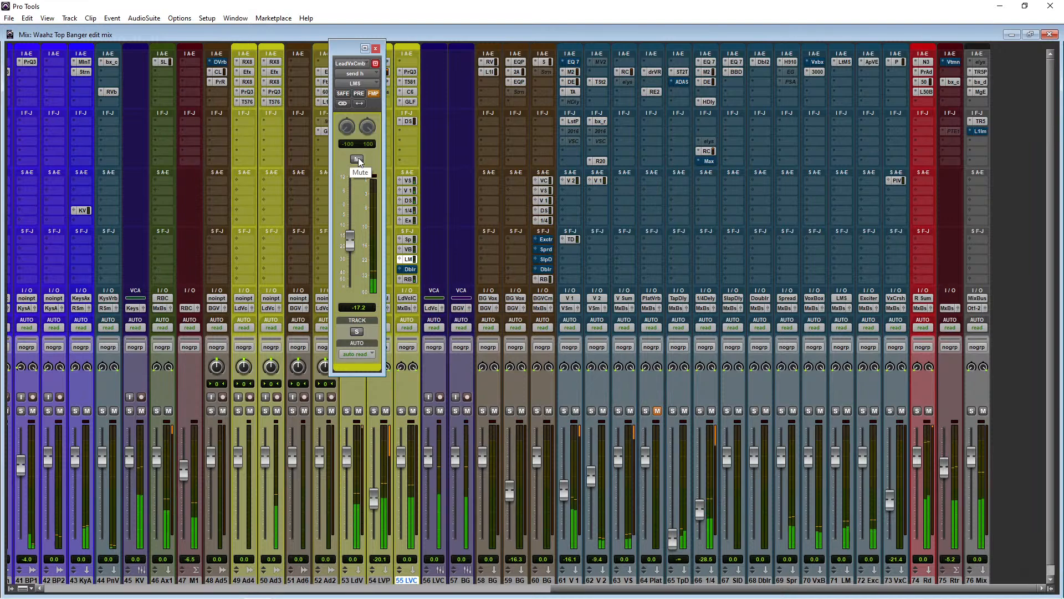
{"action": "left_click", "coordinate": [358, 159]}
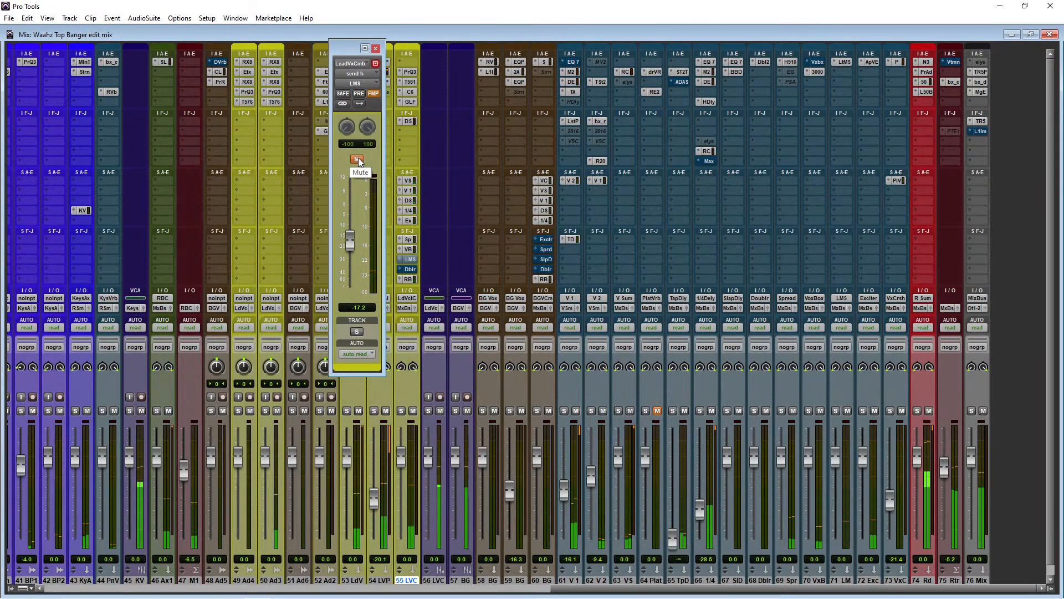
{"action": "left_click", "coordinate": [358, 159]}
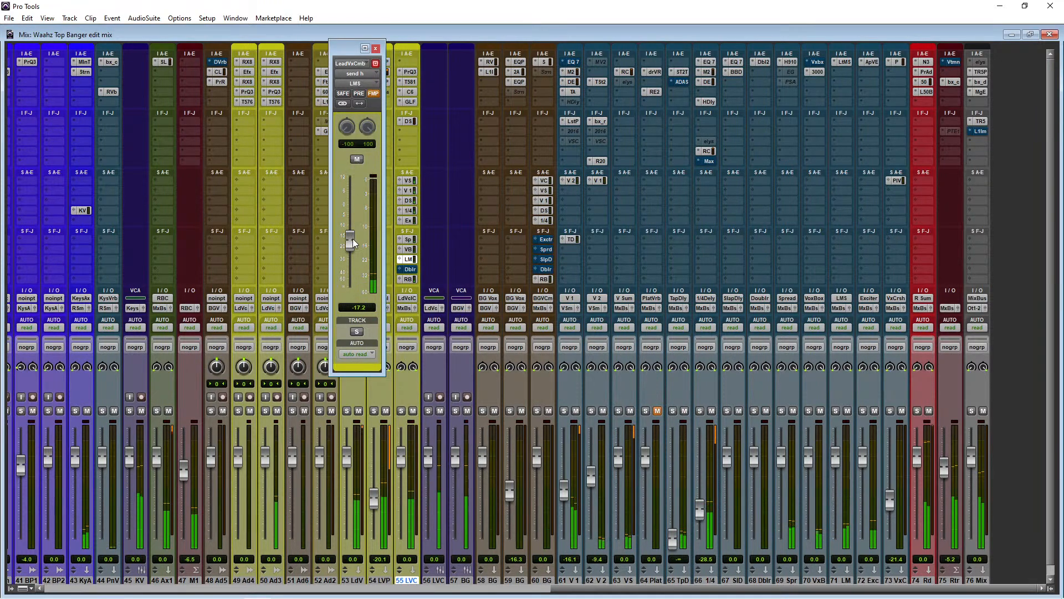
{"action": "left_click", "coordinate": [358, 159]}
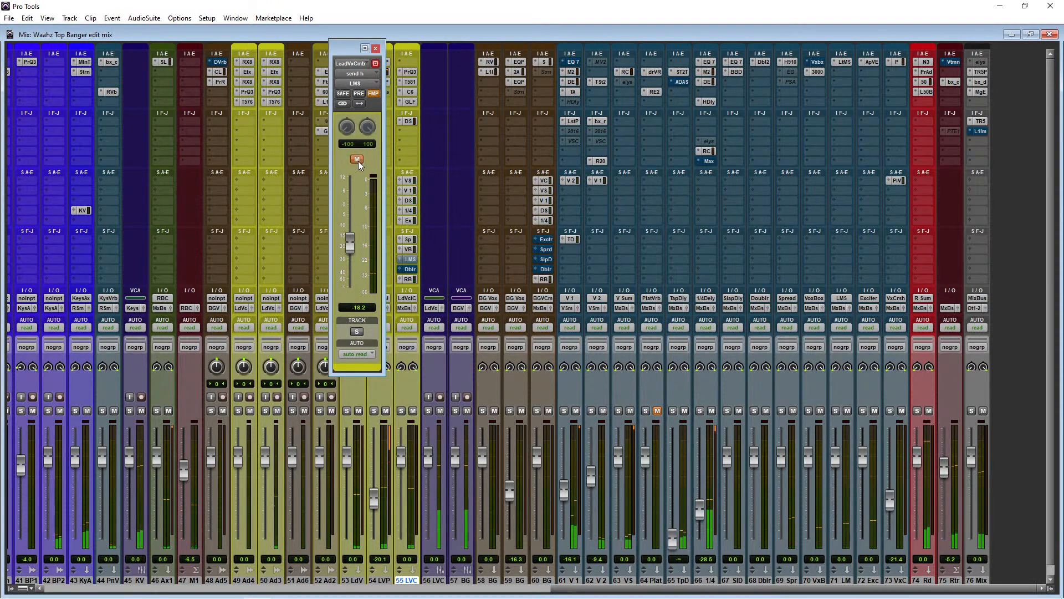
{"action": "left_click", "coordinate": [357, 160]}
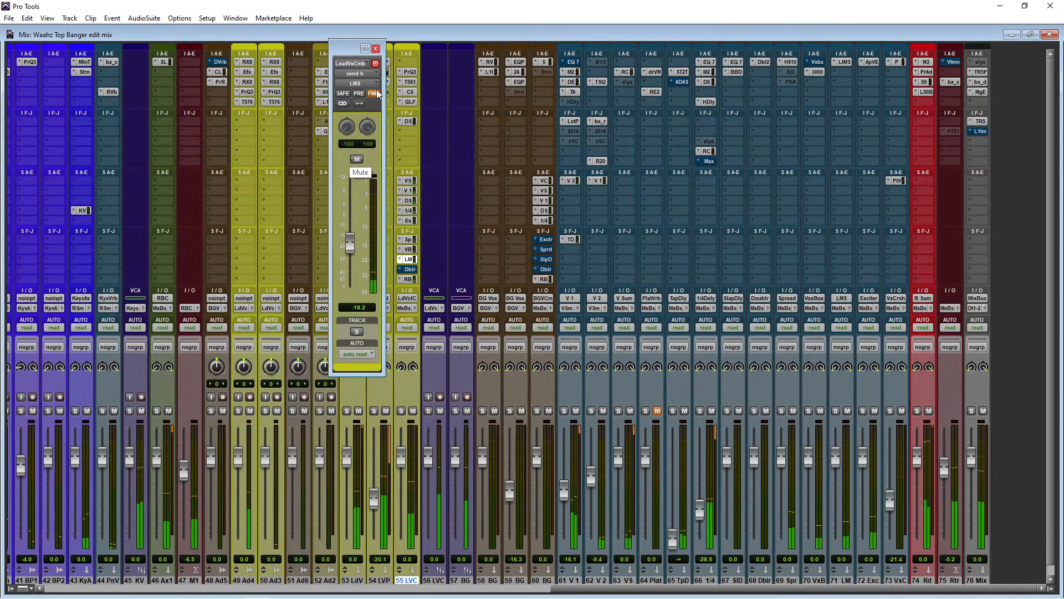
{"action": "left_click", "coordinate": [376, 49]}
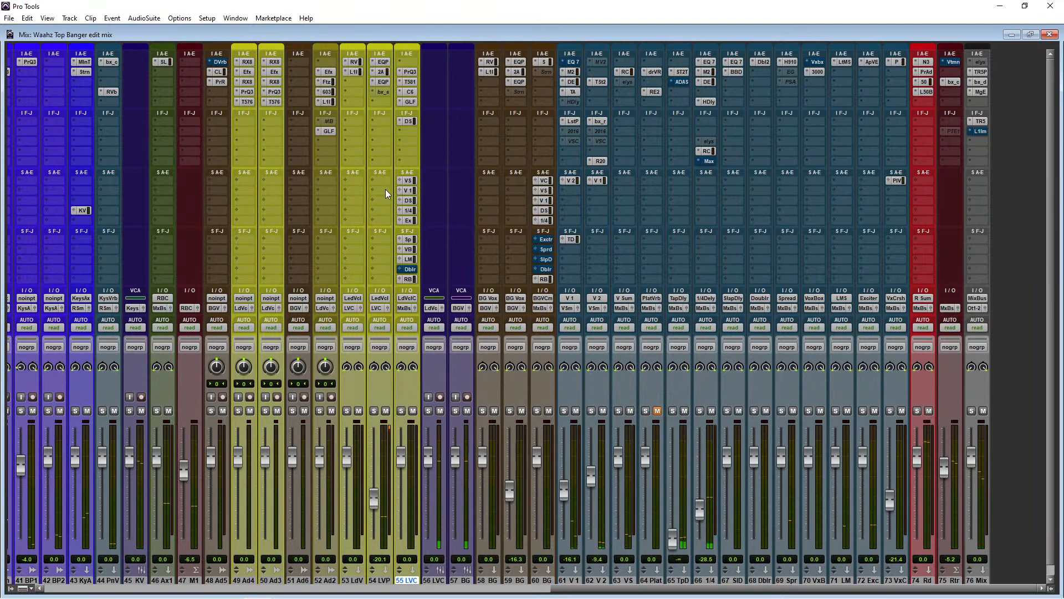
Open the lead vocal's Doubler send, enable Follow Main Pan and move its window clear of the lead vocal channel
{"action": "left_click", "coordinate": [410, 269]}
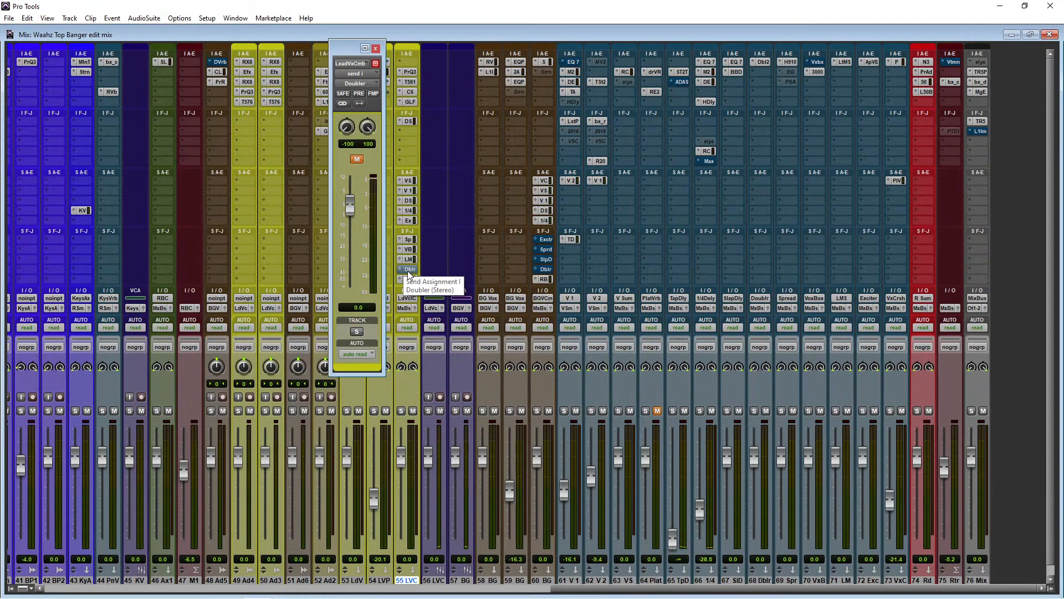
{"action": "left_click", "coordinate": [375, 94]}
{"action": "left_click_drag", "start_coordinate": [347, 51], "coordinate": [401, 67]}
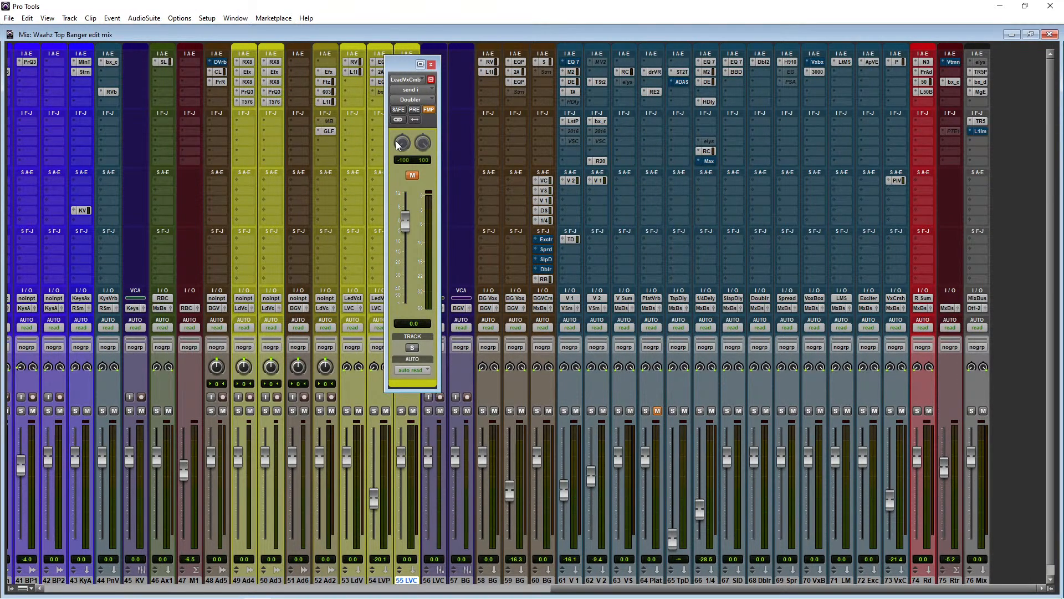
{"action": "left_click_drag", "start_coordinate": [428, 68], "coordinate": [526, 61]}
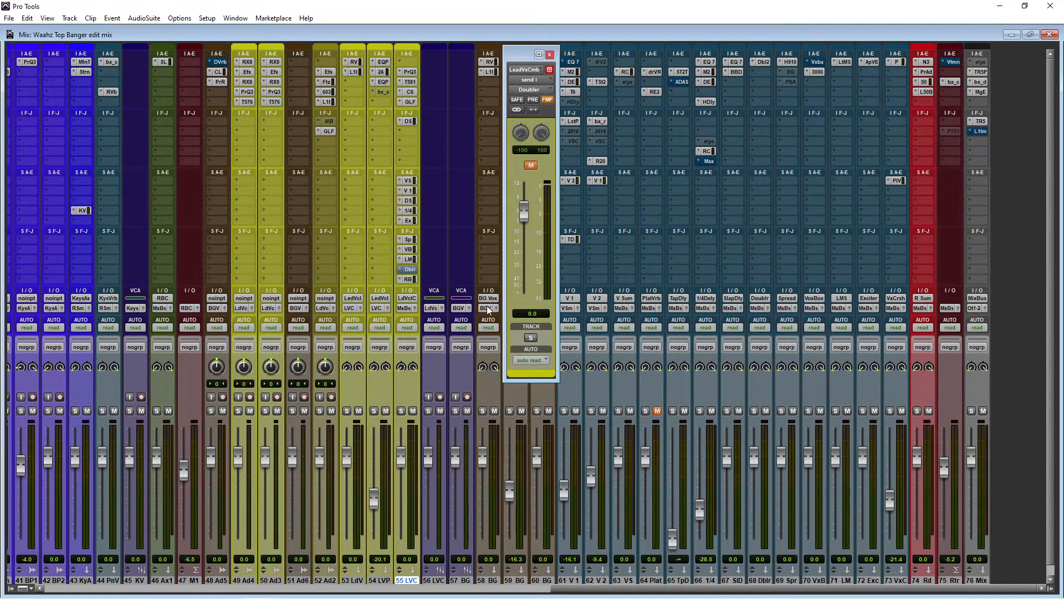
Unmute the Doubler send, audition it with the lead vocal VCA soloed, and return to the full mix
{"action": "left_click", "coordinate": [532, 166]}
{"action": "left_click", "coordinate": [428, 411]}
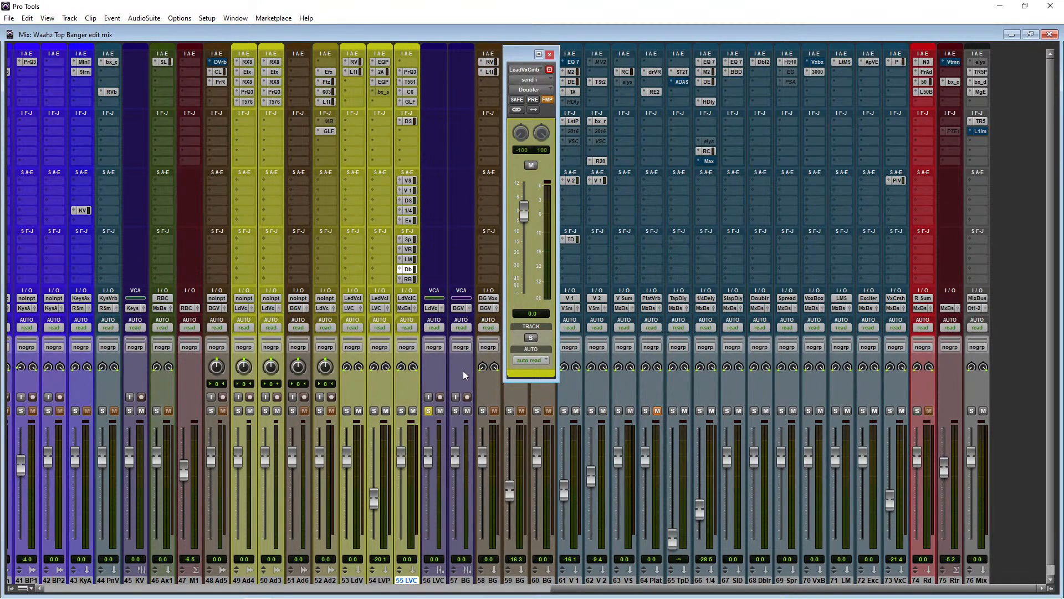
{"action": "key", "text": "space"}
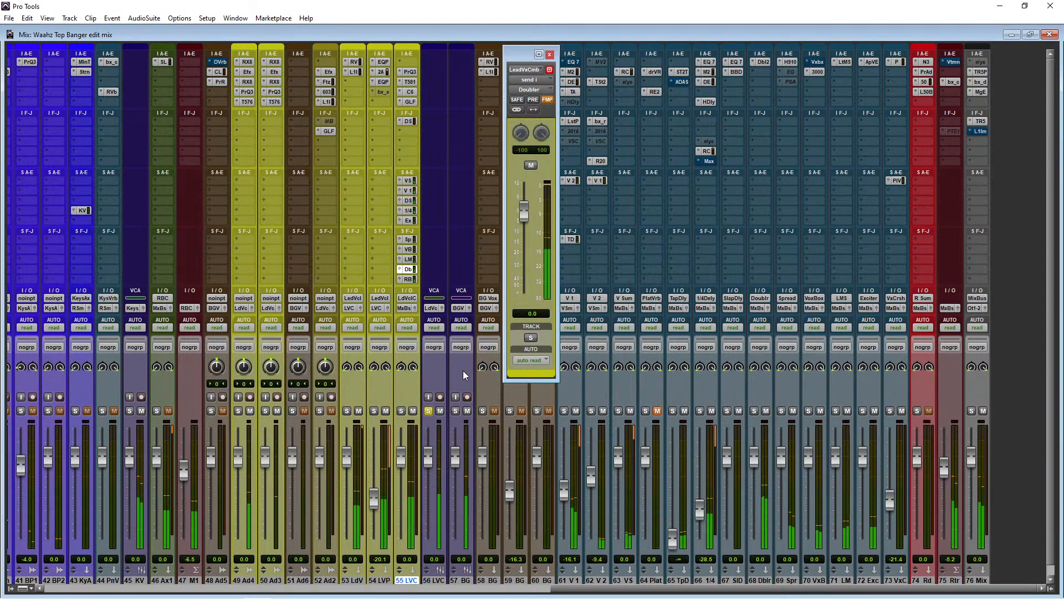
{"action": "left_click", "coordinate": [429, 411]}
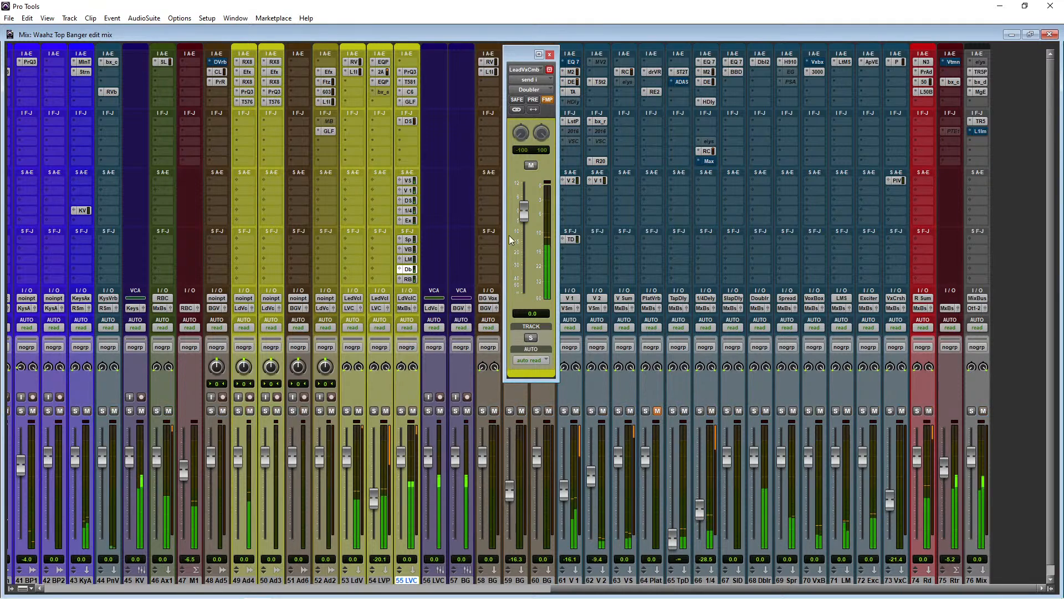
Lower the Doubler send to -16.3 dB beside the lead vocal channel and compare it against mute during playback
{"action": "left_click_drag", "start_coordinate": [524, 216], "coordinate": [530, 250]}
{"action": "left_click_drag", "start_coordinate": [520, 54], "coordinate": [432, 84]}
{"action": "left_click_drag", "start_coordinate": [433, 267], "coordinate": [433, 271]}
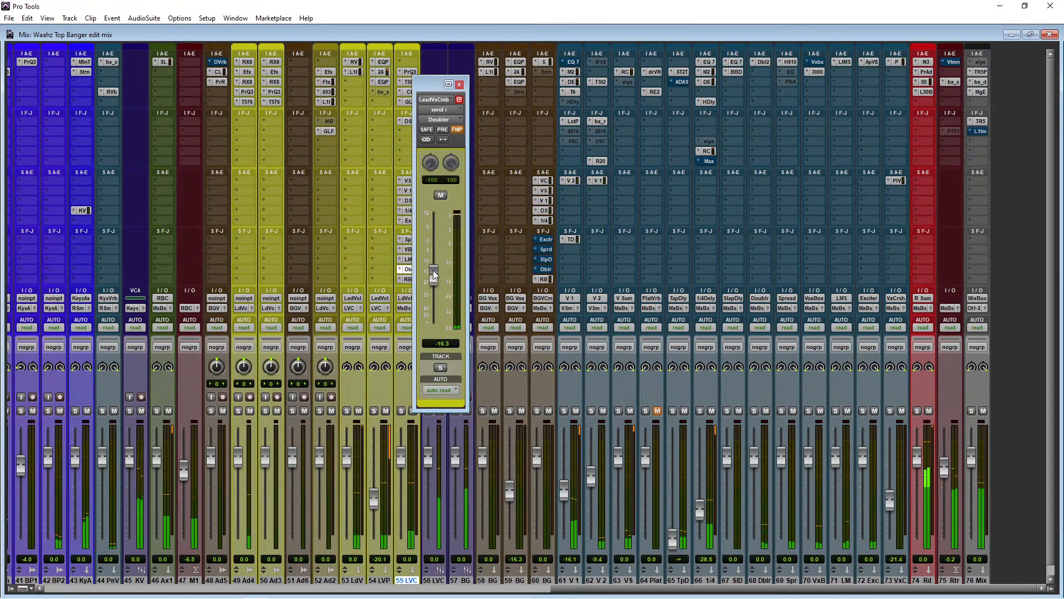
{"action": "left_click", "coordinate": [441, 196]}
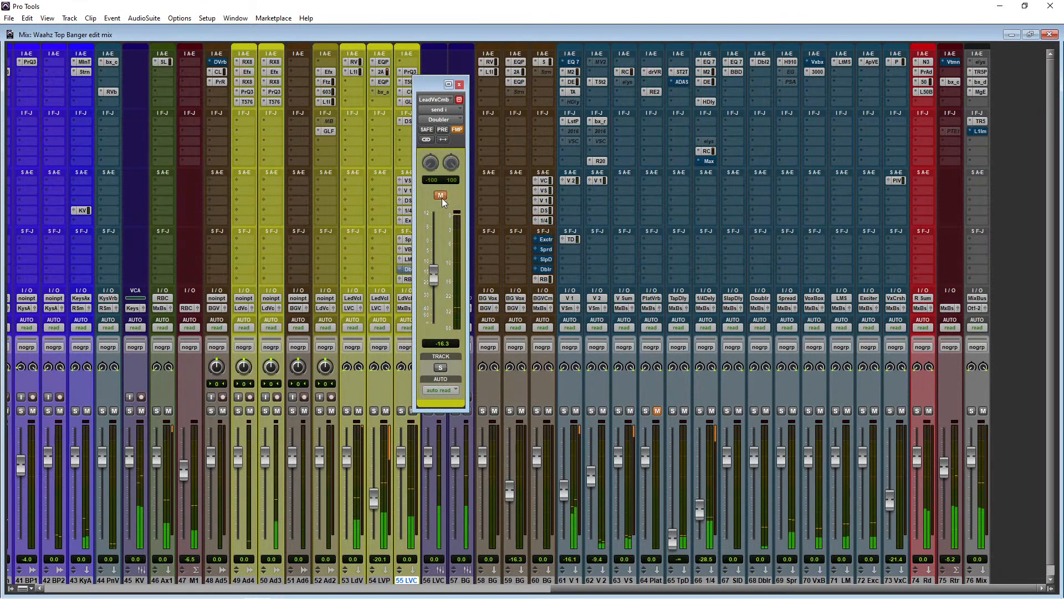
{"action": "left_click", "coordinate": [441, 196]}
Try the Doubler send at -17.2 dB and -20.6 dB, comparing each level against mute
{"action": "left_click_drag", "start_coordinate": [434, 273], "coordinate": [431, 281]}
{"action": "left_click", "coordinate": [441, 196]}
{"action": "left_click", "coordinate": [441, 197]}
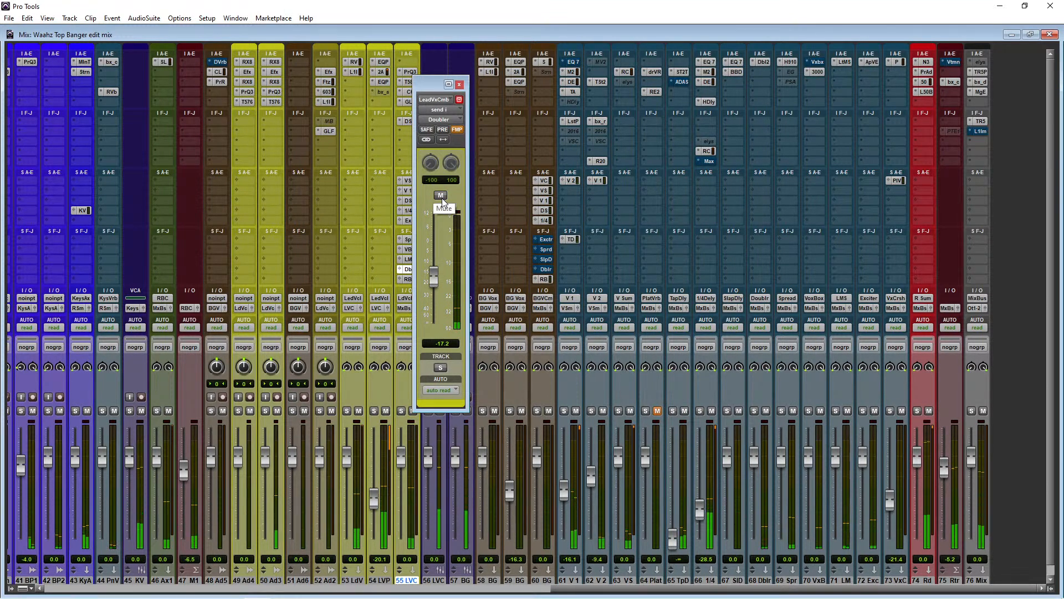
{"action": "left_click_drag", "start_coordinate": [435, 278], "coordinate": [434, 283]}
{"action": "left_click", "coordinate": [441, 195]}
{"action": "left_click", "coordinate": [444, 195]}
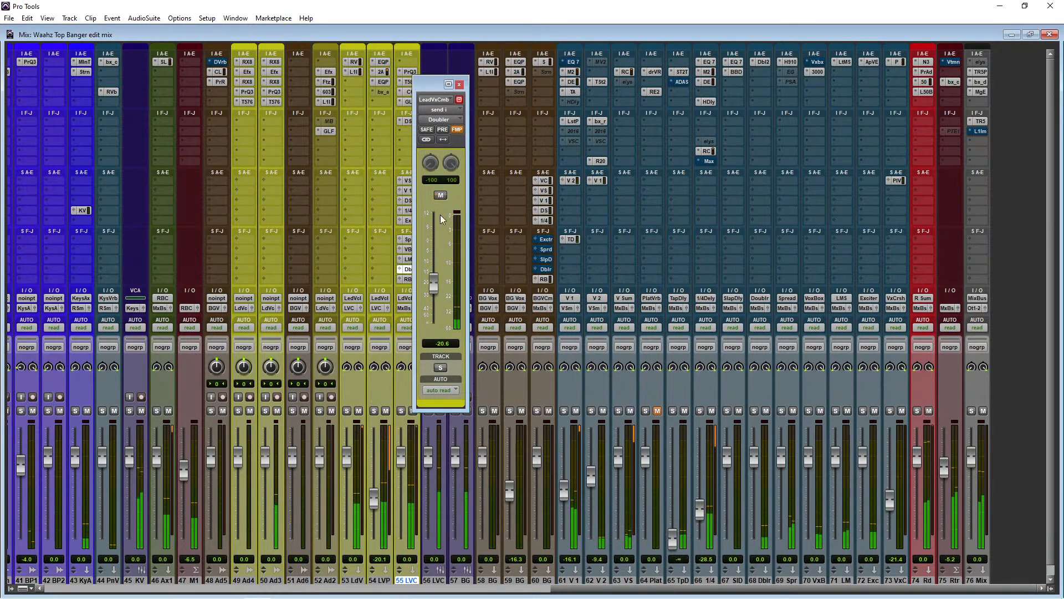
Set the Doubler send to -18.5 dB, compare it against mute in the mix and close the send window
{"action": "left_click_drag", "start_coordinate": [435, 284], "coordinate": [434, 279]}
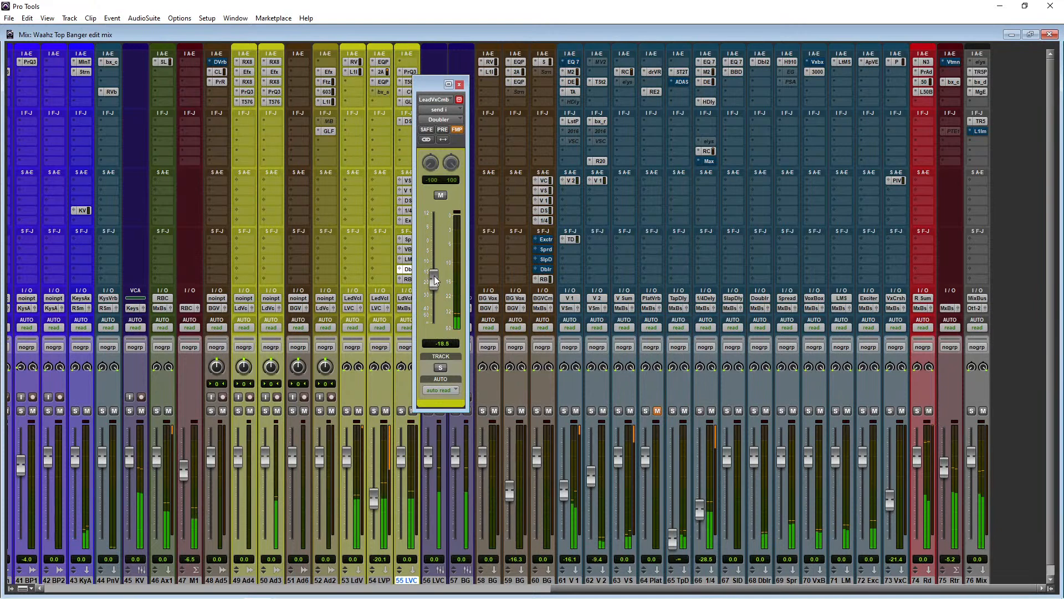
{"action": "left_click", "coordinate": [442, 196]}
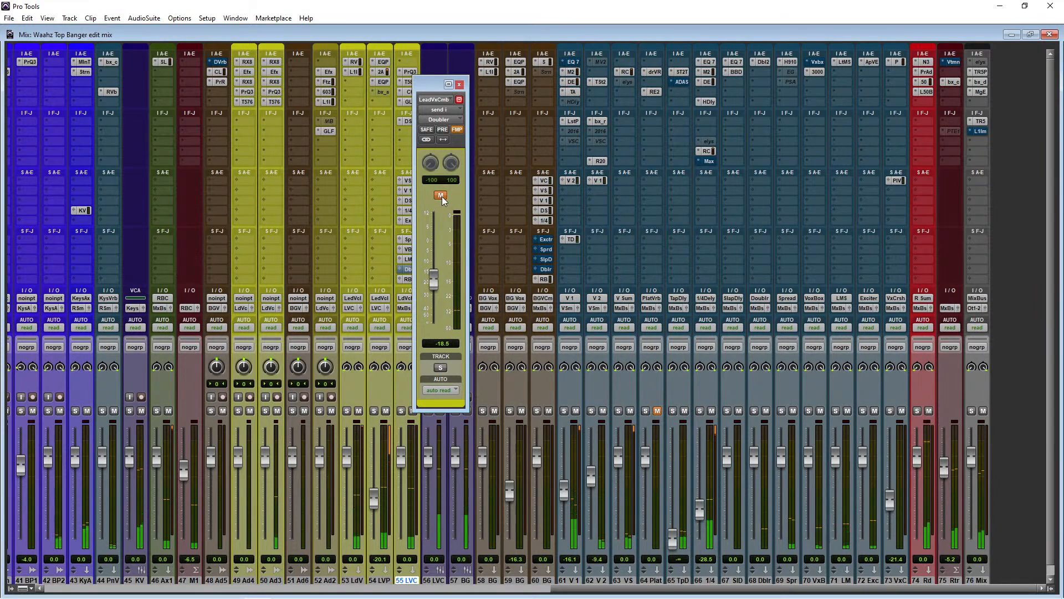
{"action": "left_click", "coordinate": [442, 196]}
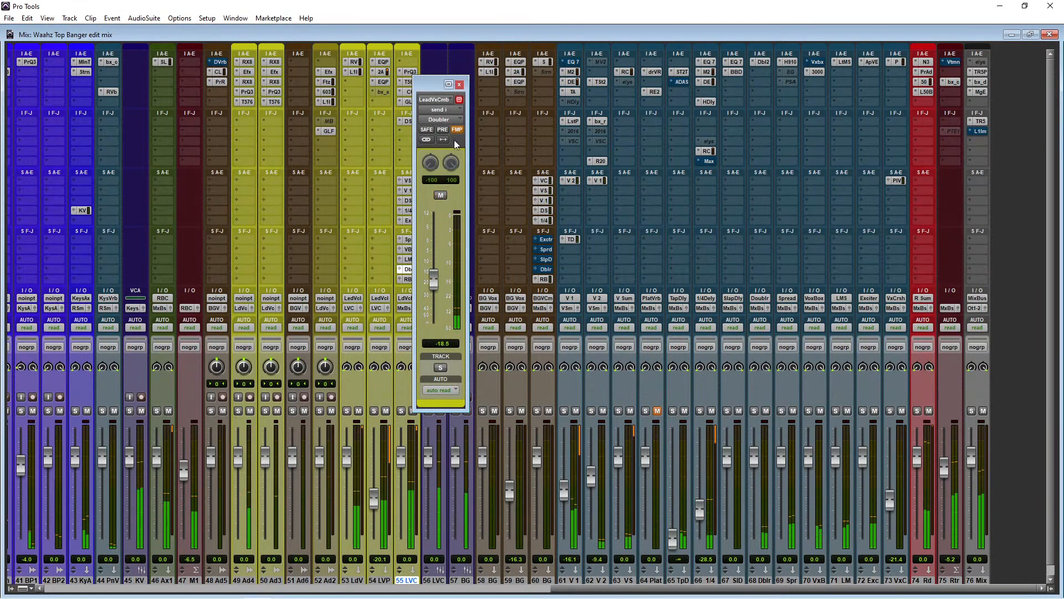
{"action": "left_click", "coordinate": [459, 84]}
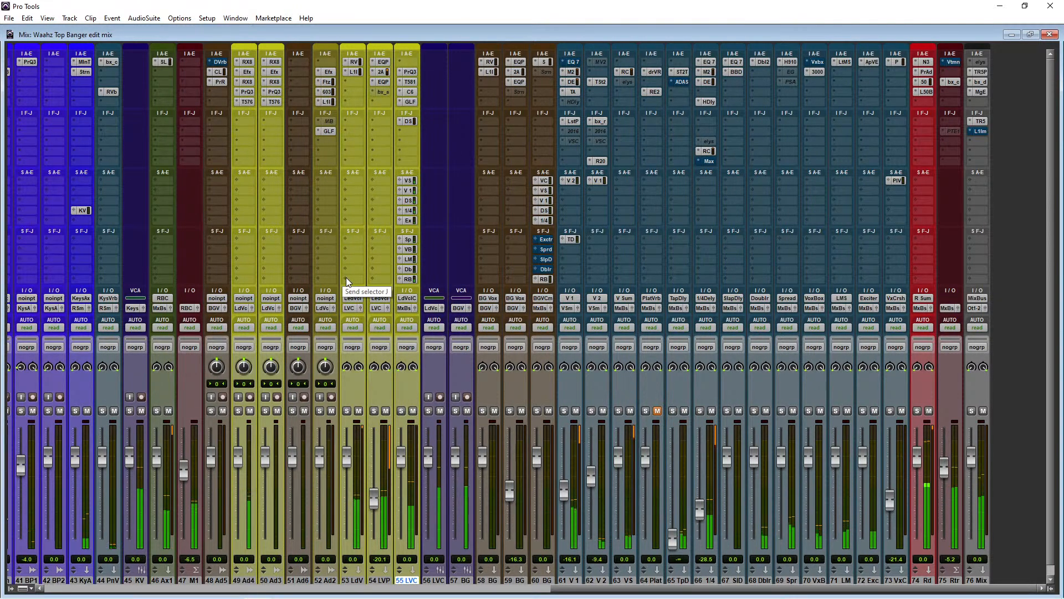
Raise the V 1 reverb return to -14.5 dB, and unmute the BG Comb channel's Slap Delay send at about -44 dB
{"action": "left_click_drag", "start_coordinate": [569, 499], "coordinate": [565, 494]}
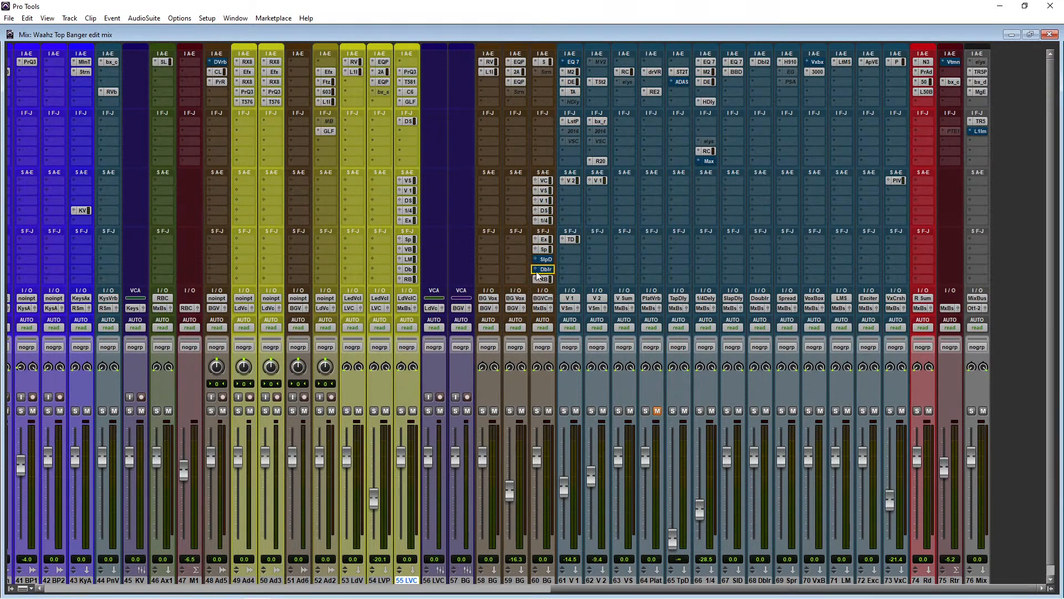
{"action": "left_click", "coordinate": [546, 259]}
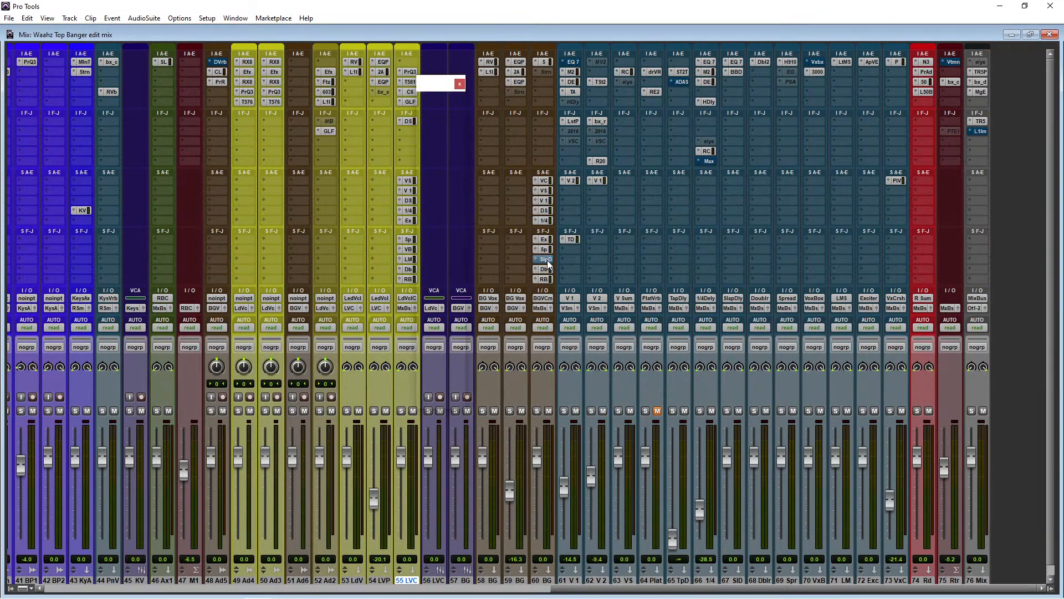
{"action": "left_click_drag", "start_coordinate": [430, 288], "coordinate": [435, 319]}
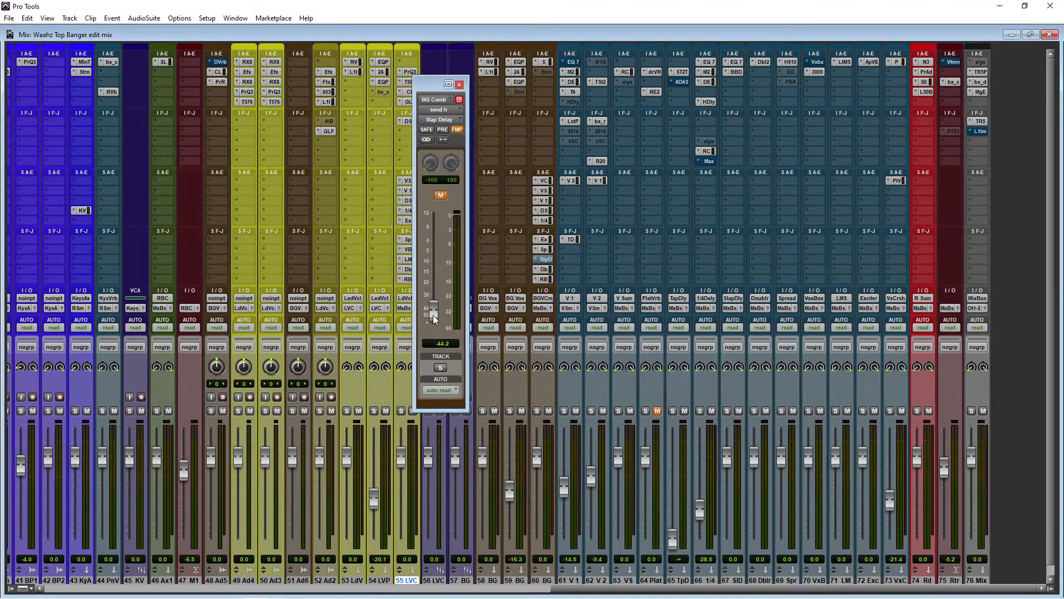
{"action": "left_click", "coordinate": [441, 197]}
{"action": "left_click", "coordinate": [459, 85]}
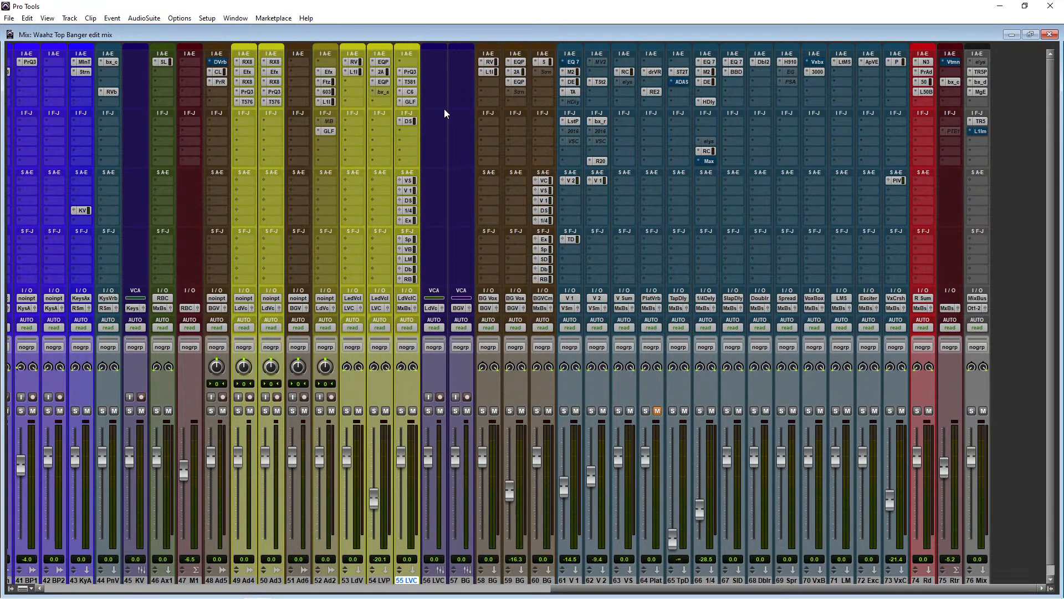
Make the inactive FabFilter Saturn insert active on the BG Comb channel
{"action": "left_click", "coordinate": [536, 72]}
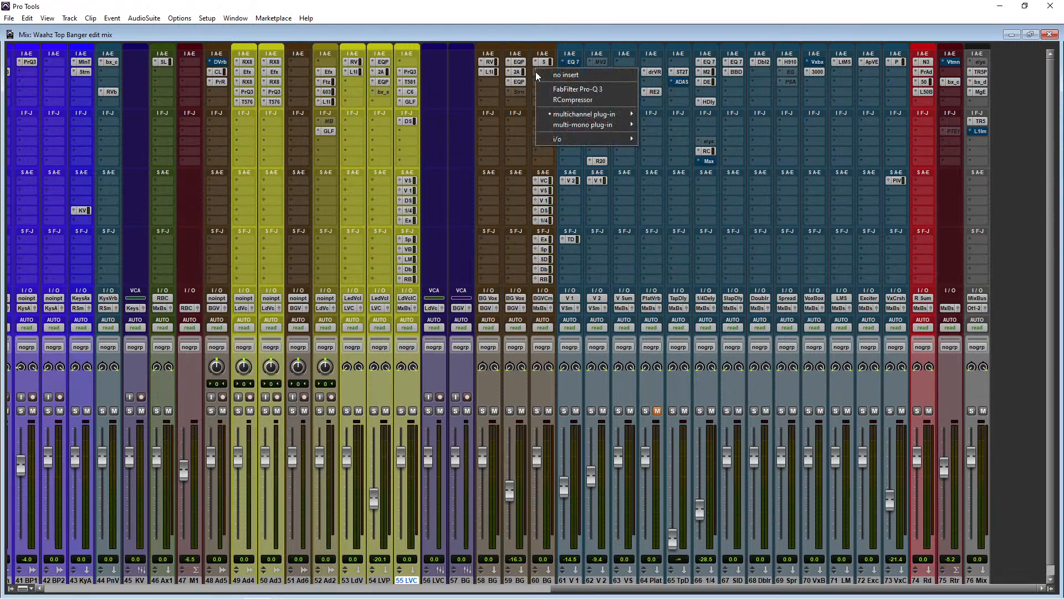
{"action": "left_click", "coordinate": [558, 38]}
{"action": "right_click", "coordinate": [544, 72]}
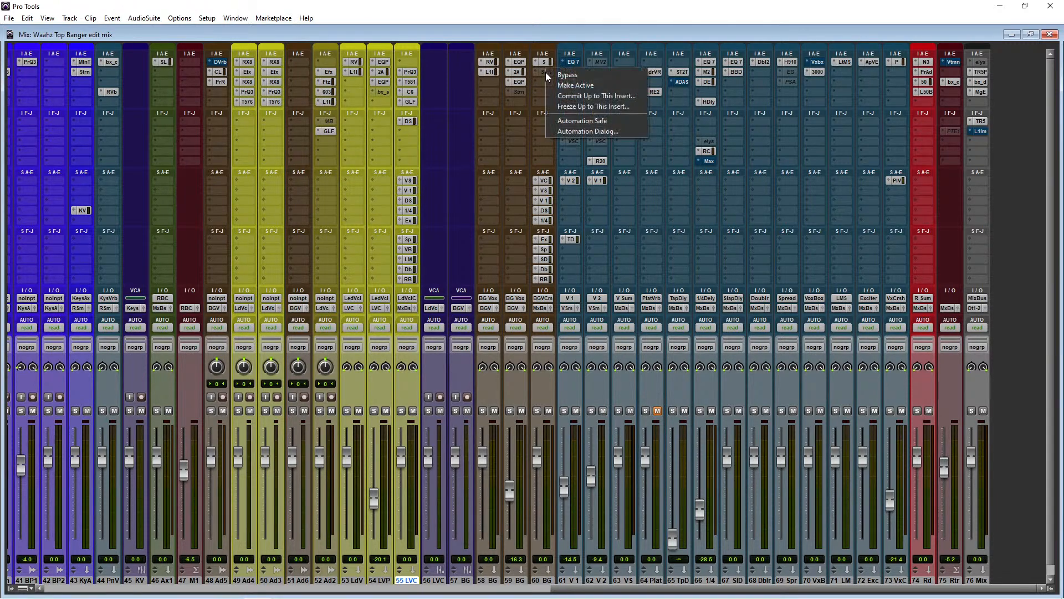
{"action": "left_click", "coordinate": [569, 86]}
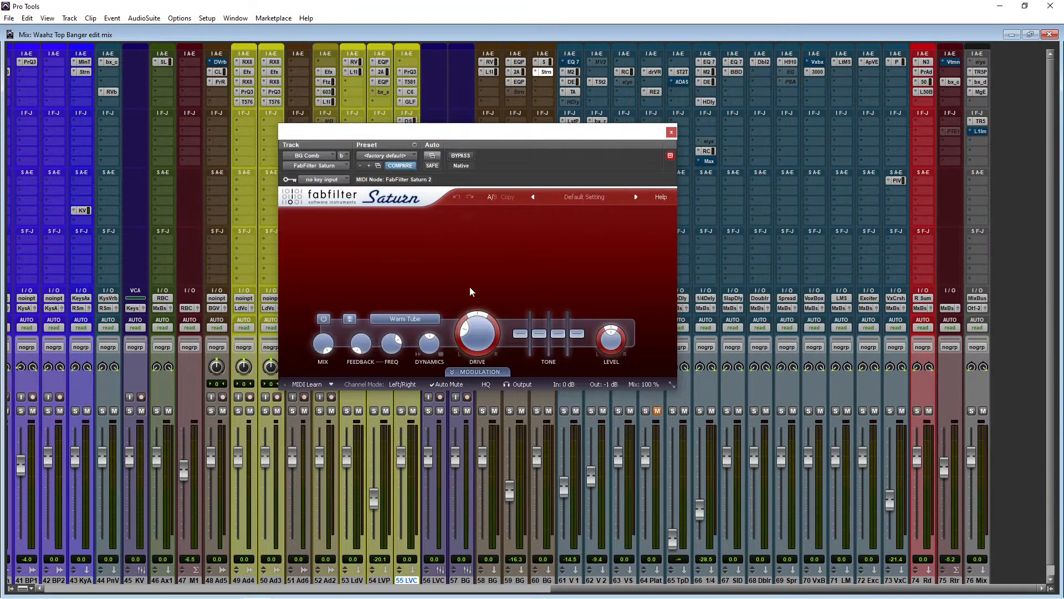
Adjust Saturn's band 1 drive and dynamics, lower its presence to about -1.8 dB, and close the plug-in
{"action": "mouse_move", "coordinate": [489, 343]}
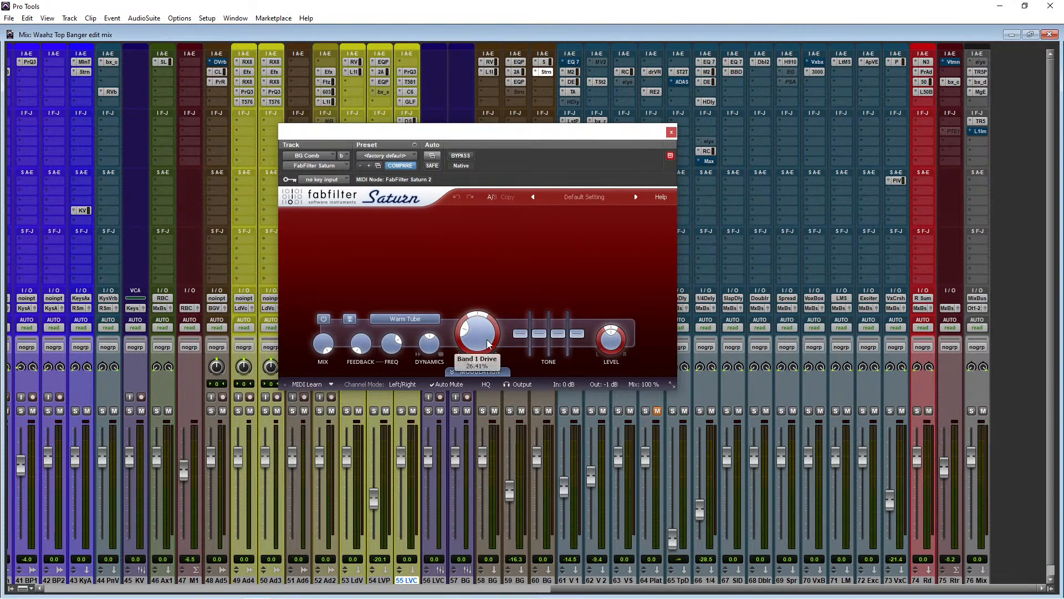
{"action": "left_click_drag", "start_coordinate": [483, 353], "coordinate": [483, 353]}
{"action": "mouse_move", "coordinate": [428, 348]}
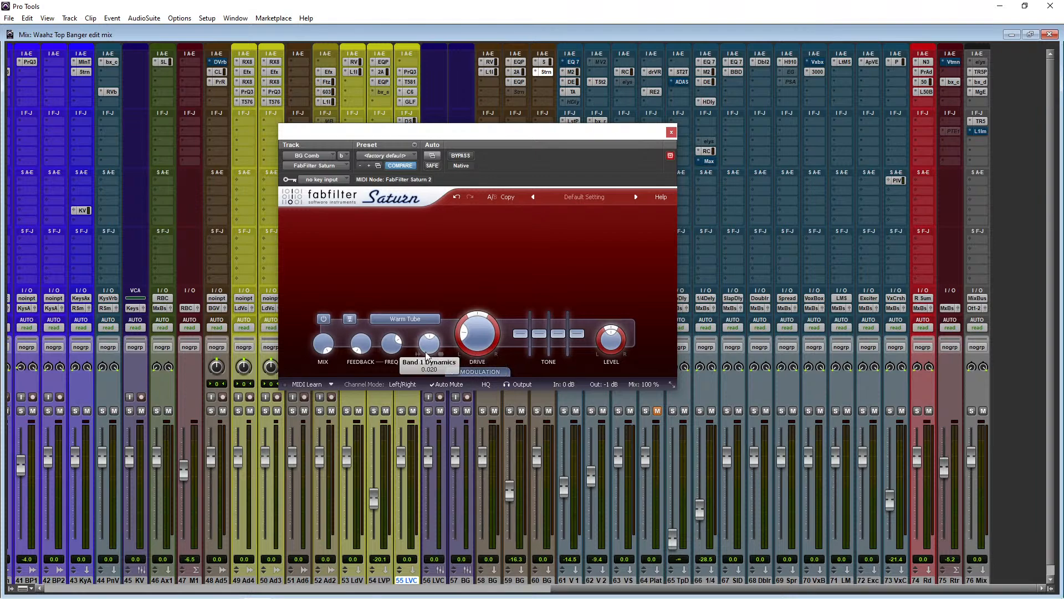
{"action": "left_click_drag", "start_coordinate": [420, 366], "coordinate": [419, 368]}
{"action": "left_click_drag", "start_coordinate": [577, 334], "coordinate": [576, 339]}
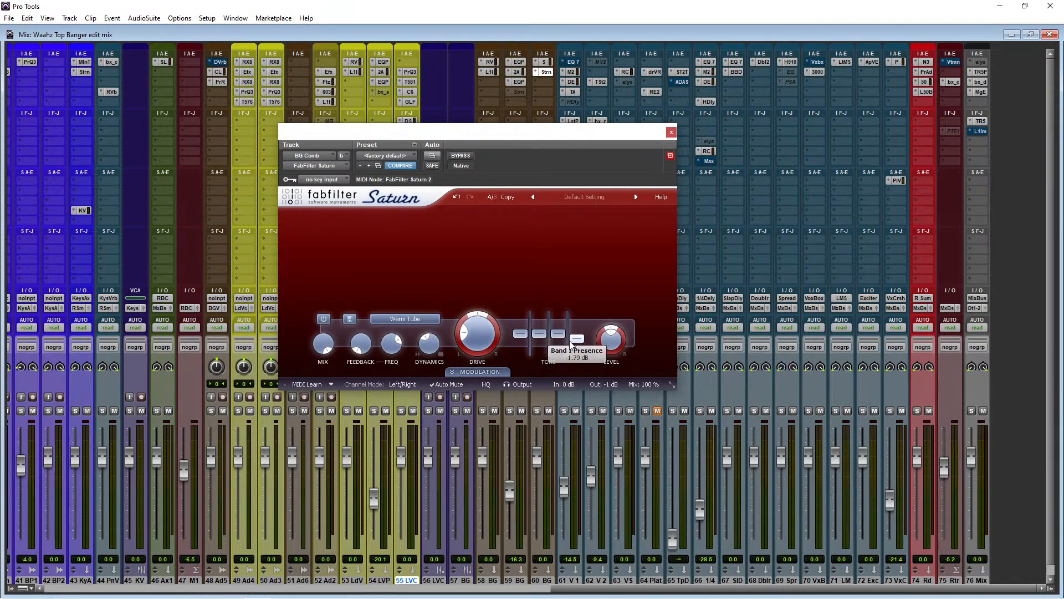
{"action": "left_click", "coordinate": [672, 133]}
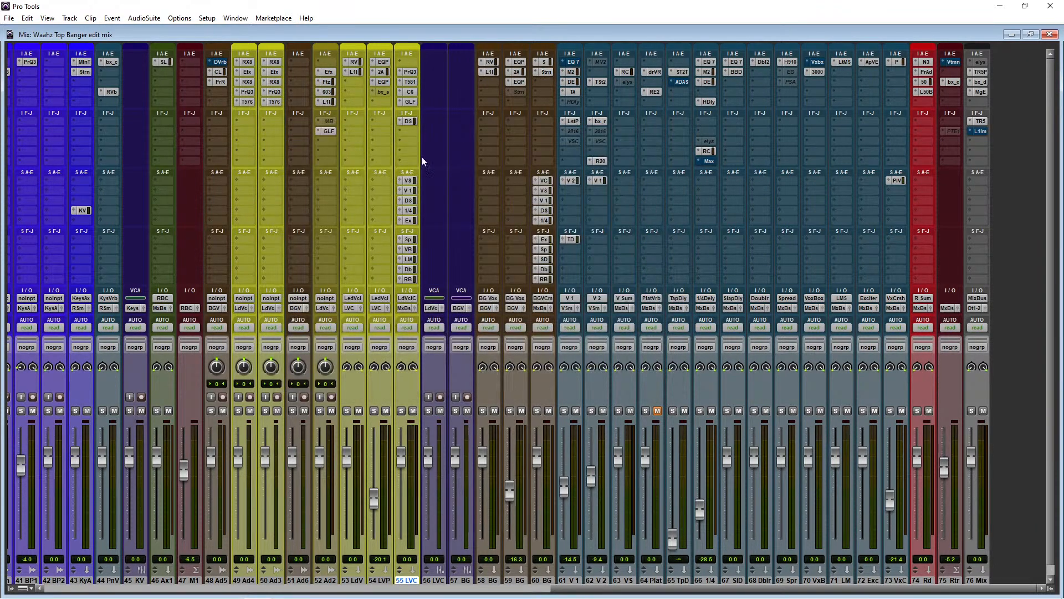
Insert RCompressor on the BG Comb channel with a 2.63 ratio, and start playback at about 1:25 over the vocal clips in the Edit window
{"action": "left_click", "coordinate": [543, 82]}
{"action": "left_click", "coordinate": [578, 110]}
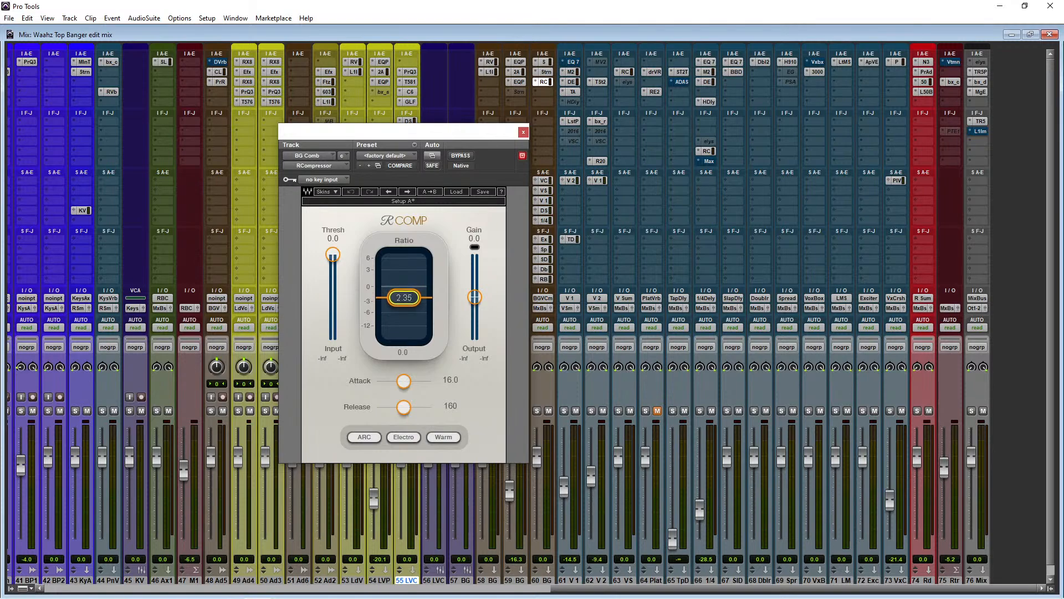
{"action": "left_click", "coordinate": [1042, 35]}
{"action": "scroll", "coordinate": [617, 330], "scroll_direction": "up", "scroll_amount": 10}
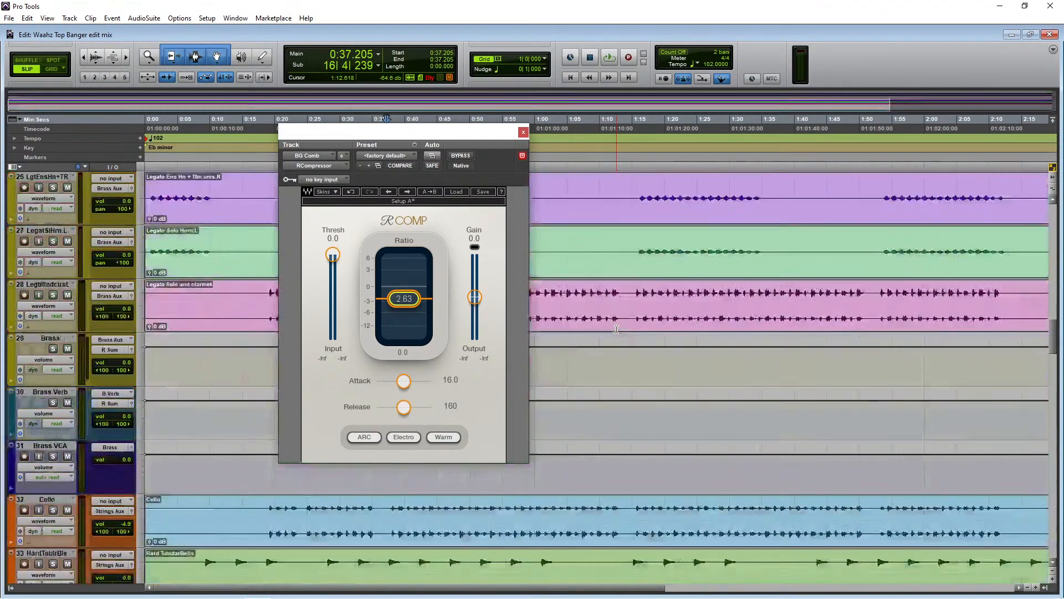
{"action": "scroll", "coordinate": [616, 329], "scroll_direction": "down", "scroll_amount": 10}
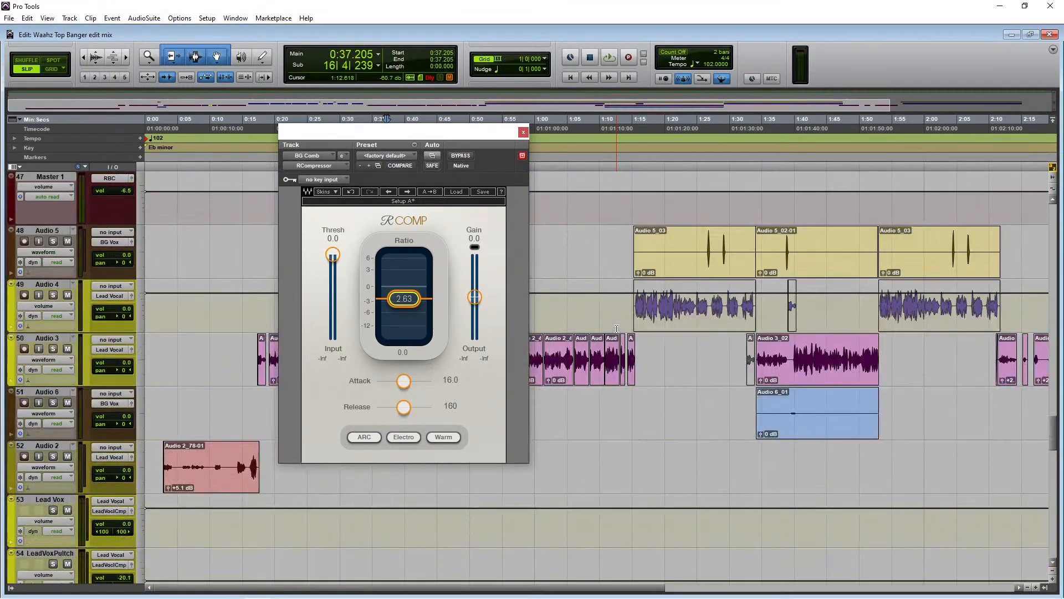
{"action": "scroll", "coordinate": [616, 329], "scroll_direction": "up", "scroll_amount": 2}
{"action": "scroll", "coordinate": [616, 328], "scroll_direction": "down", "scroll_amount": 1}
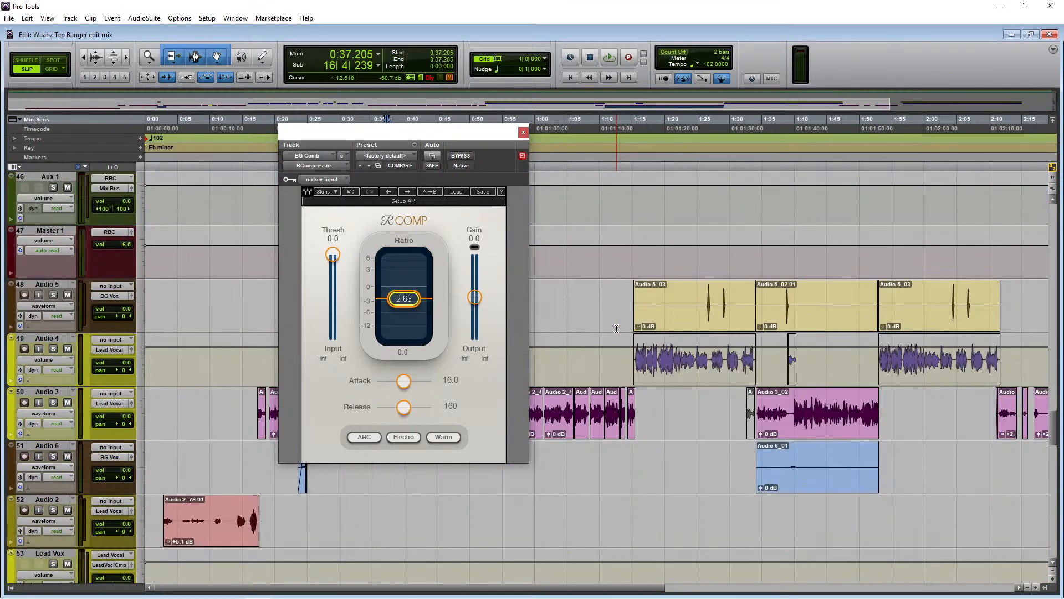
{"action": "scroll", "coordinate": [616, 329], "scroll_direction": "up", "scroll_amount": 3}
{"action": "scroll", "coordinate": [616, 328], "scroll_direction": "down", "scroll_amount": 3}
{"action": "scroll", "coordinate": [617, 329], "scroll_direction": "up", "scroll_amount": 1}
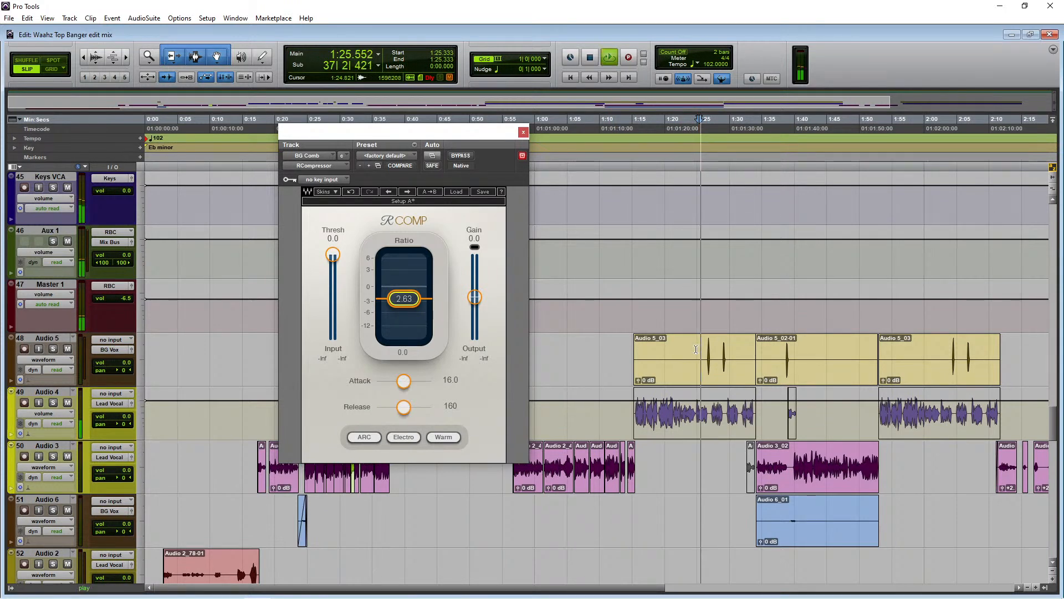
Set RCompressor's threshold to -28.9, attack to 9.02 and gain to 1.1 while auditioning from 1:25, and close it
{"action": "key", "text": "space"}
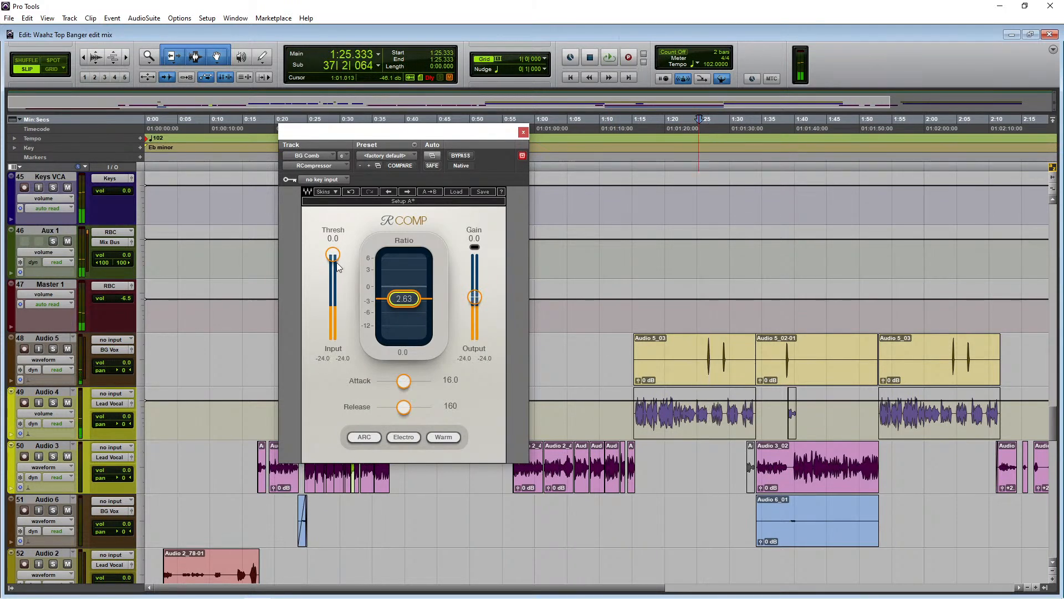
{"action": "key", "text": "space"}
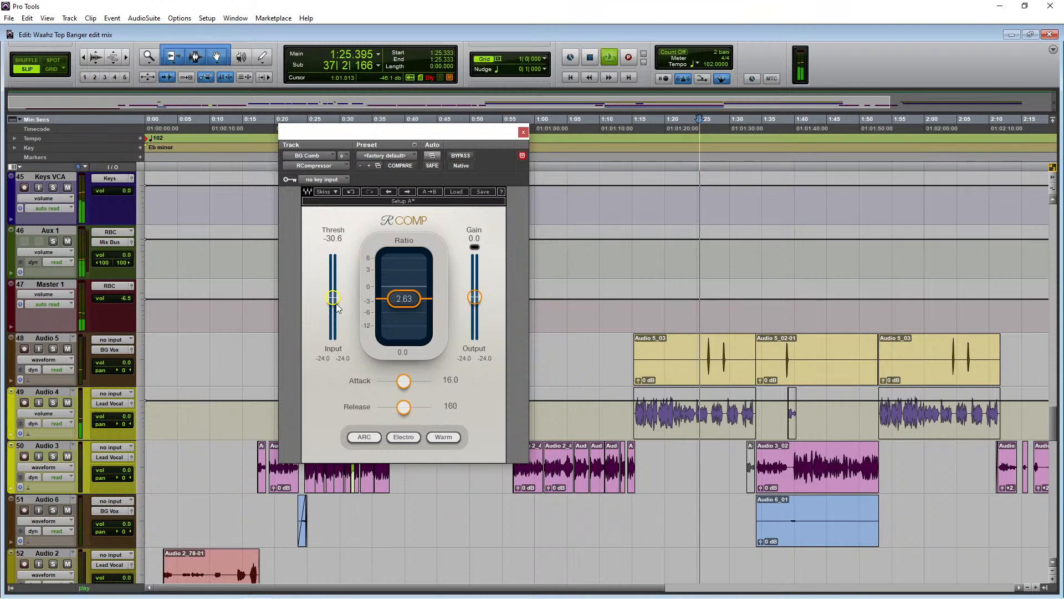
{"action": "key", "text": "space"}
{"action": "left_click_drag", "start_coordinate": [408, 384], "coordinate": [401, 383]}
{"action": "key", "text": "space"}
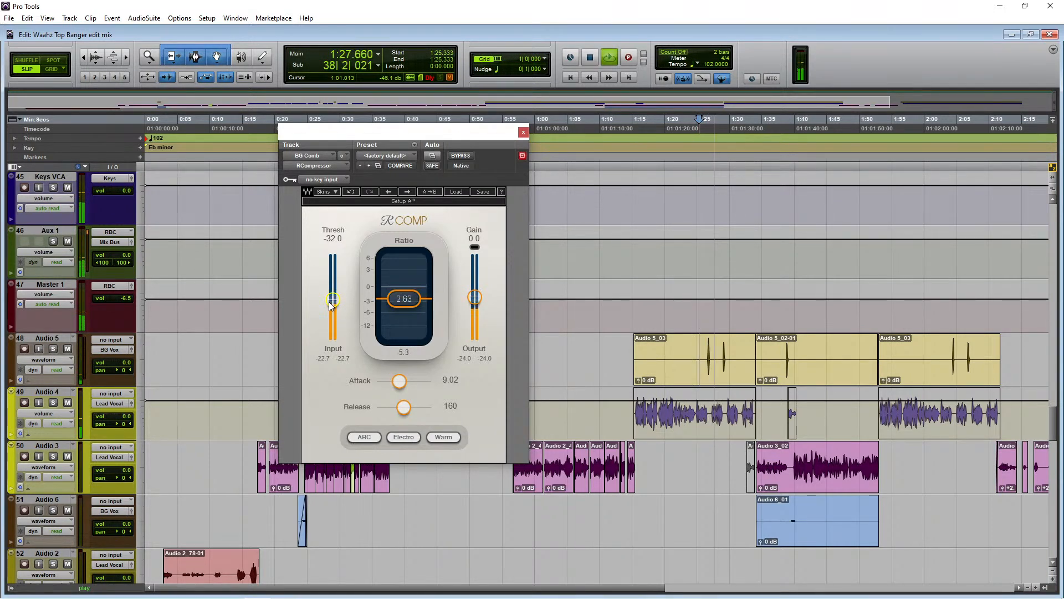
{"action": "key", "text": "space"}
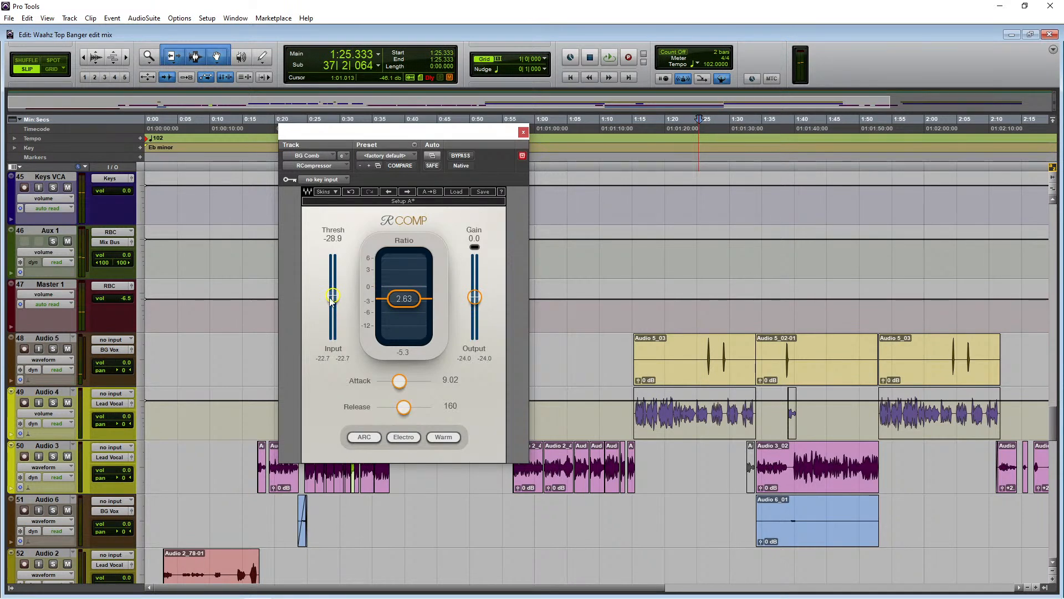
{"action": "key", "text": "space"}
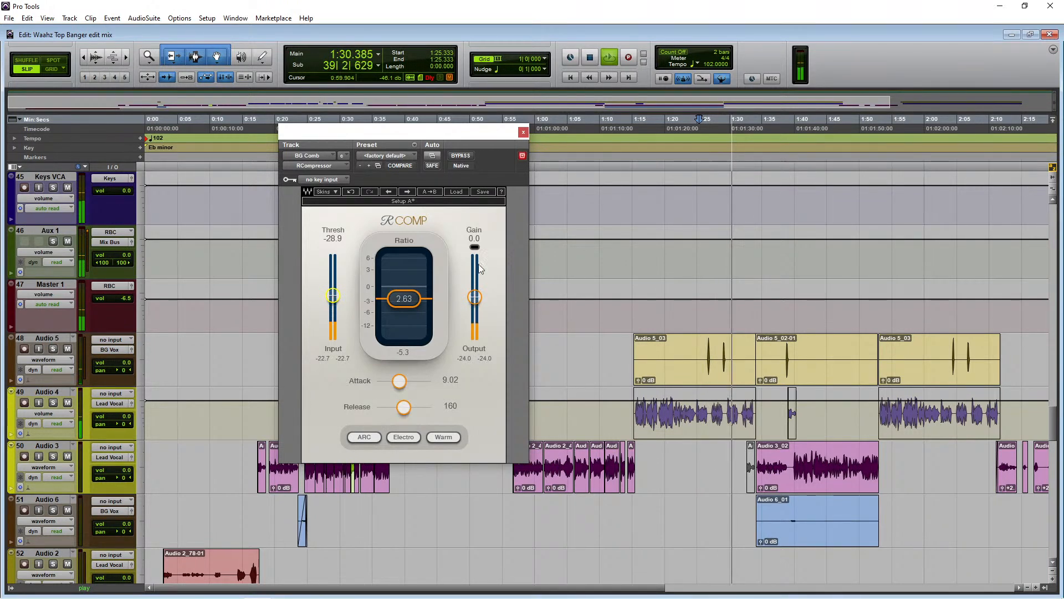
{"action": "left_click_drag", "start_coordinate": [474, 298], "coordinate": [474, 295]}
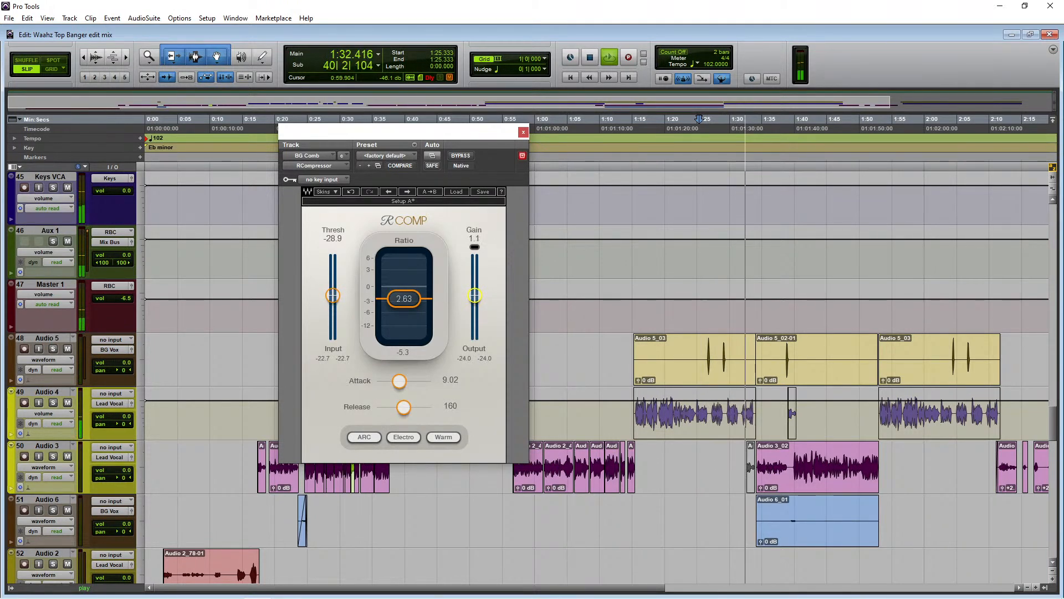
{"action": "left_click", "coordinate": [522, 132]}
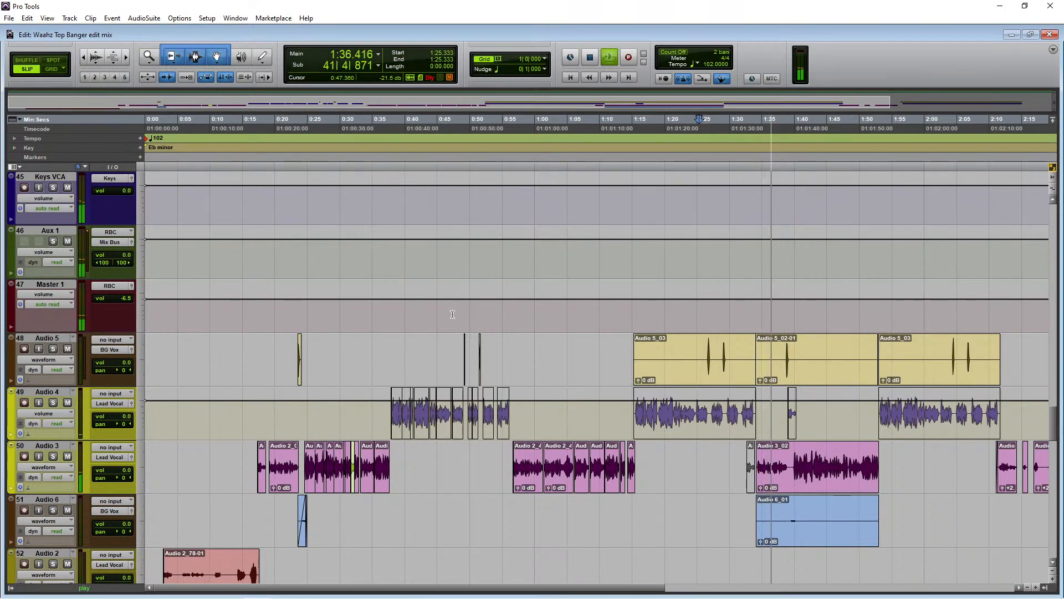
Switch the Audio 4 track's display from volume to waveform
{"action": "scroll", "coordinate": [467, 303], "scroll_direction": "down", "scroll_amount": 3}
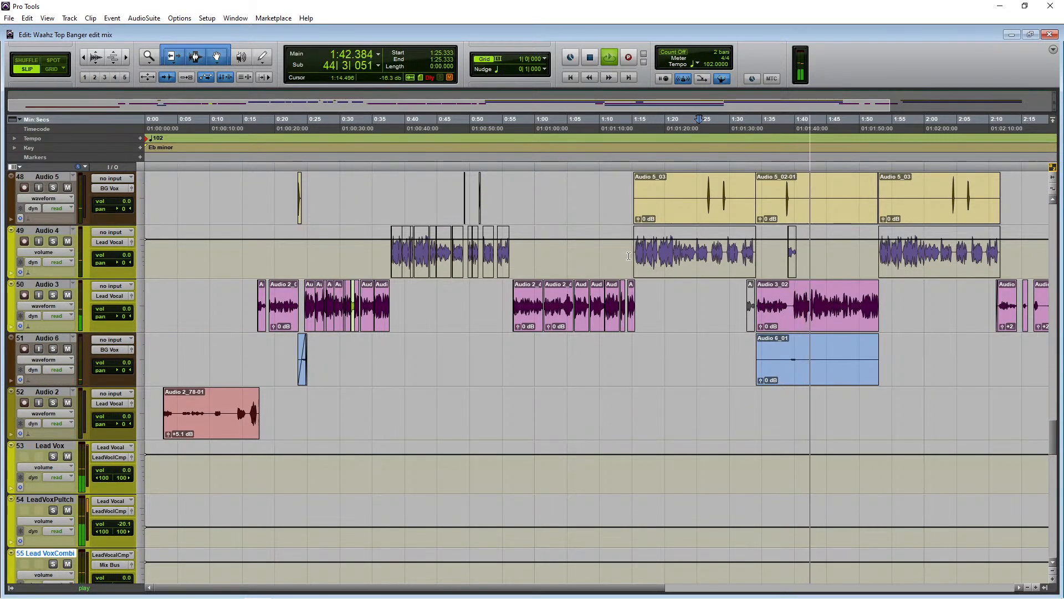
{"action": "left_click", "coordinate": [63, 253]}
{"action": "left_click", "coordinate": [85, 295]}
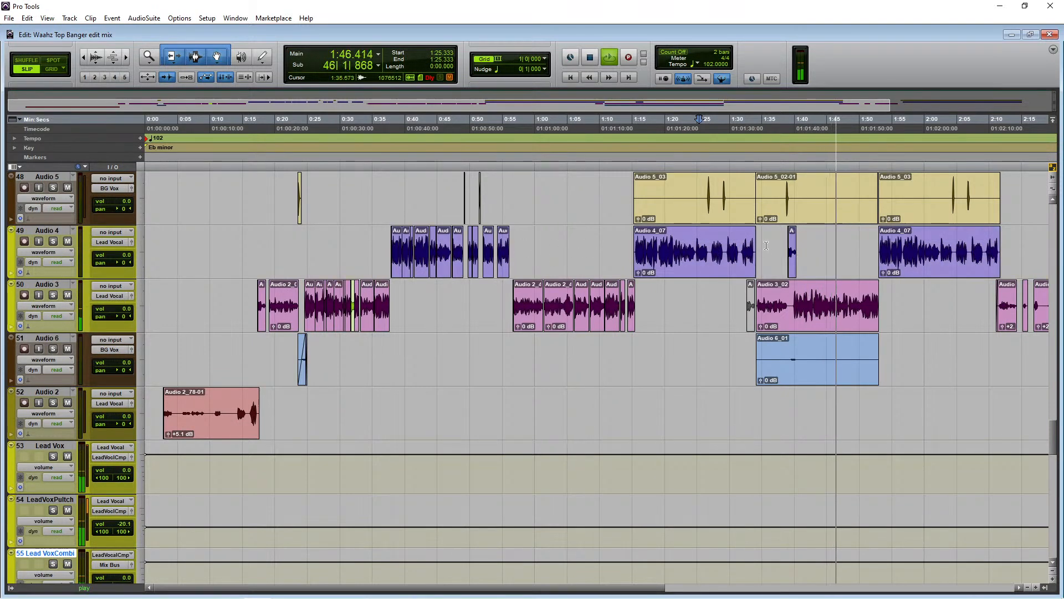
Look over the vocal tracks' clips across the whole song in the Edit window
{"action": "scroll", "coordinate": [766, 245], "scroll_direction": "up", "scroll_amount": 2}
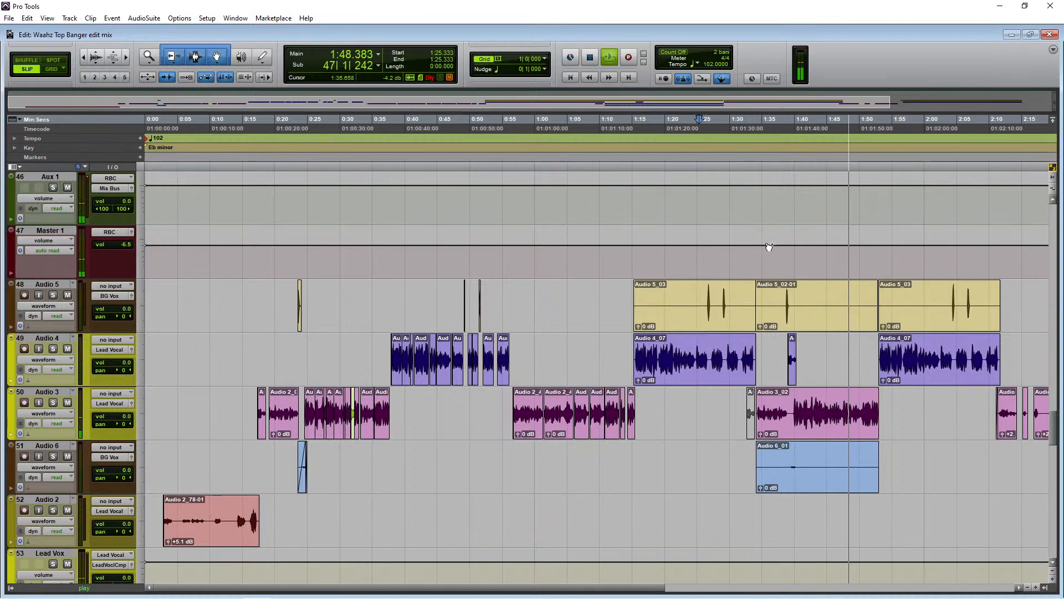
{"action": "key", "text": "ctrl+["}
{"action": "scroll", "coordinate": [769, 247], "scroll_direction": "up", "scroll_amount": 6}
{"action": "scroll", "coordinate": [594, 305], "scroll_direction": "down", "scroll_amount": 8}
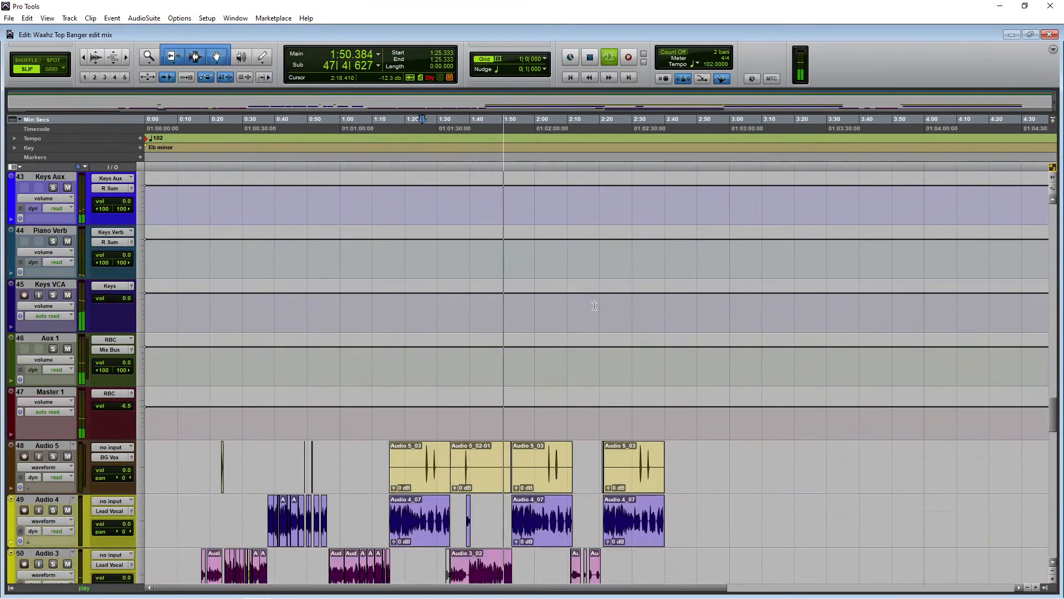
{"action": "scroll", "coordinate": [594, 306], "scroll_direction": "down", "scroll_amount": 3}
{"action": "scroll", "coordinate": [594, 305], "scroll_direction": "up", "scroll_amount": 2}
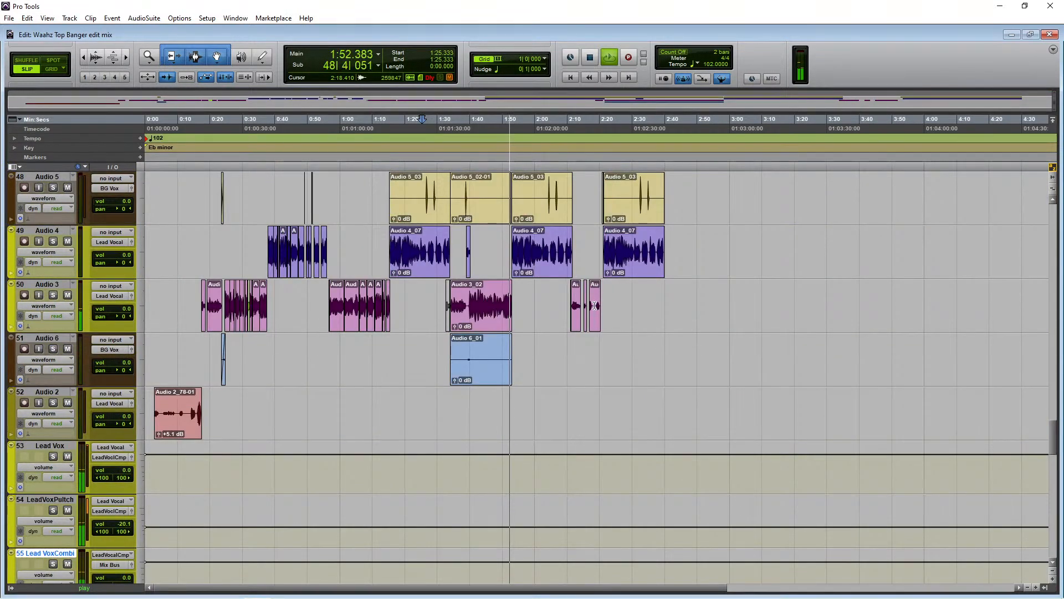
Compare the mix with the V Sum return muted and unmuted in the Mix window, and check the string and keys channels
{"action": "key", "text": "ctrl+="}
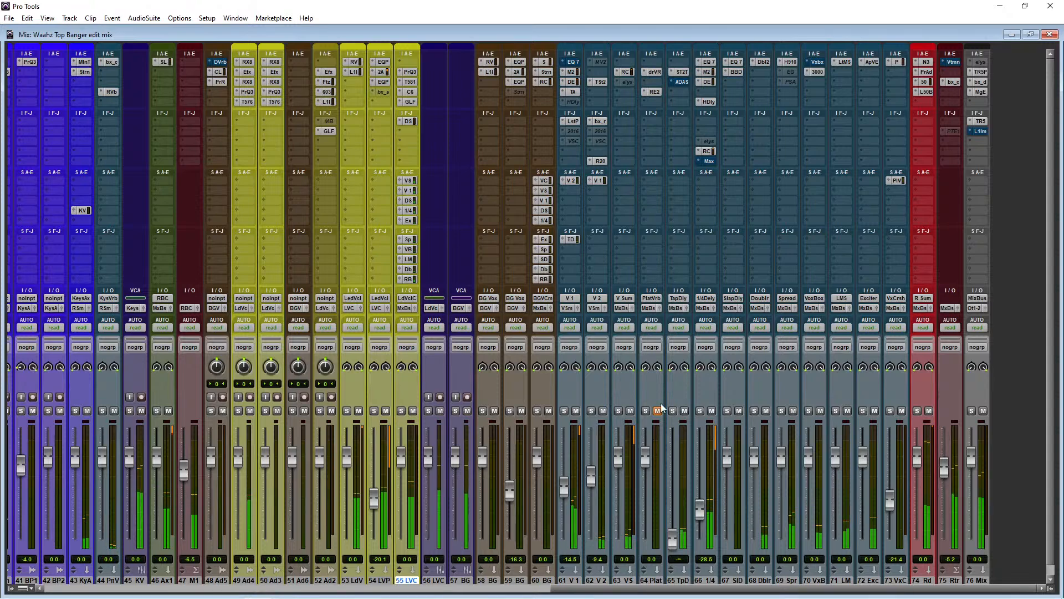
{"action": "left_click", "coordinate": [629, 411]}
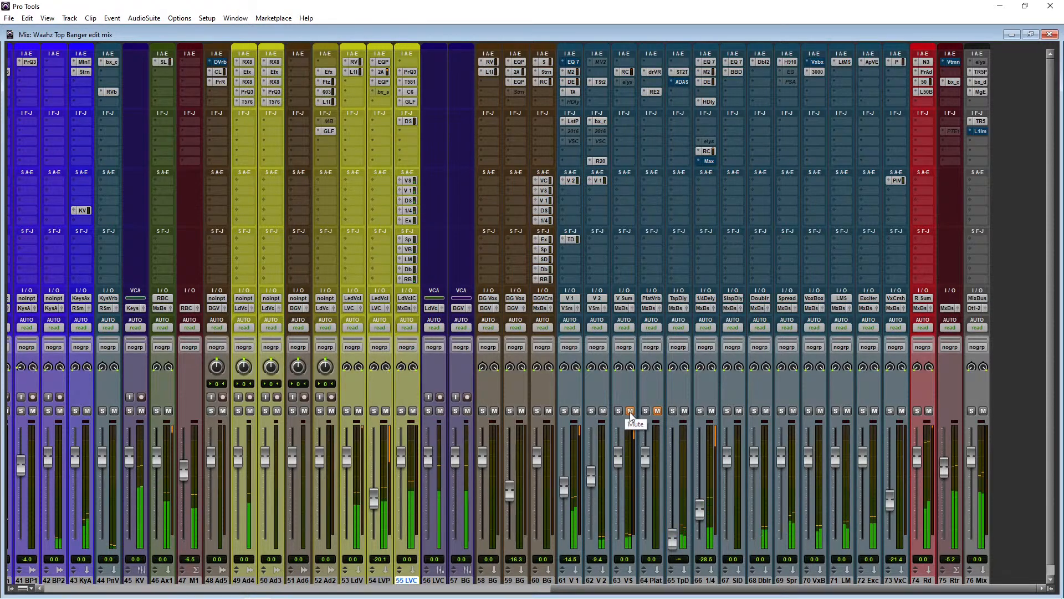
{"action": "left_click", "coordinate": [630, 411]}
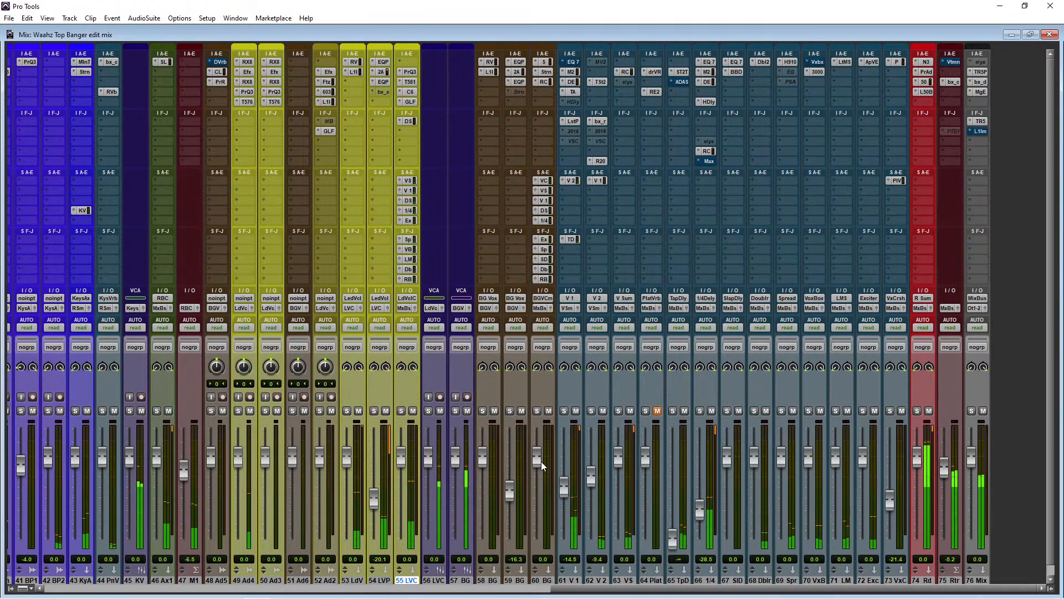
{"action": "left_click_drag", "start_coordinate": [571, 587], "coordinate": [434, 591]}
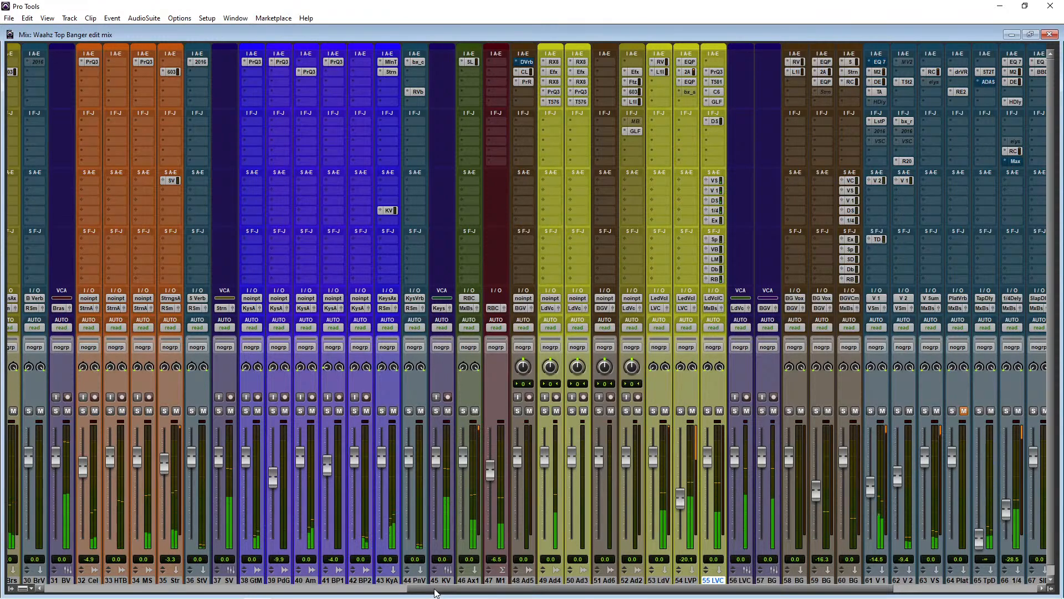
{"action": "left_click_drag", "start_coordinate": [435, 592], "coordinate": [624, 590]}
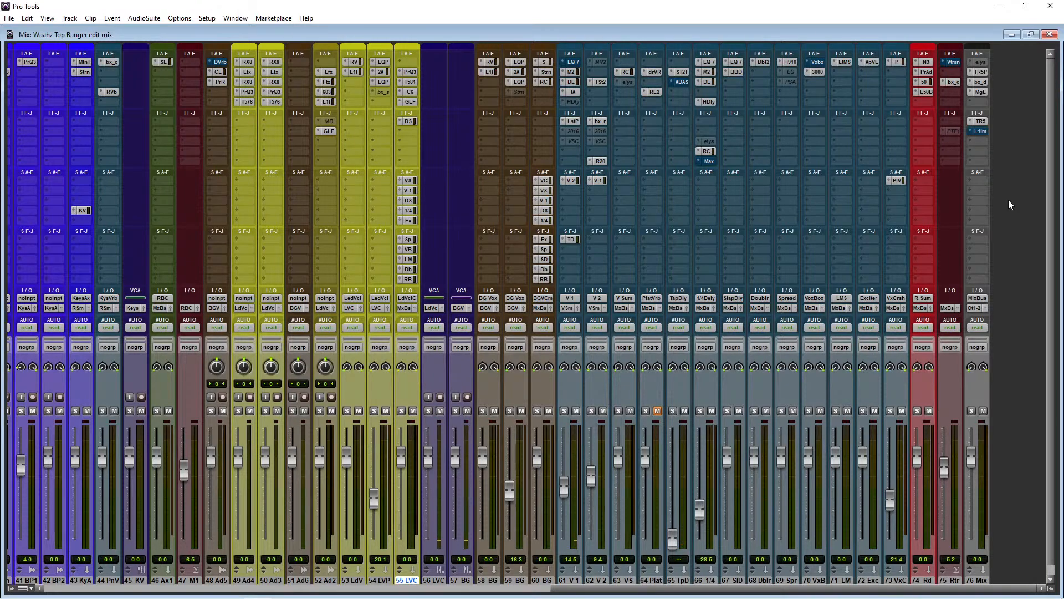
Take the L1 limiter on the Mix channel out of bypass and move its open plug-in window aside
{"action": "left_click", "coordinate": [984, 131]}
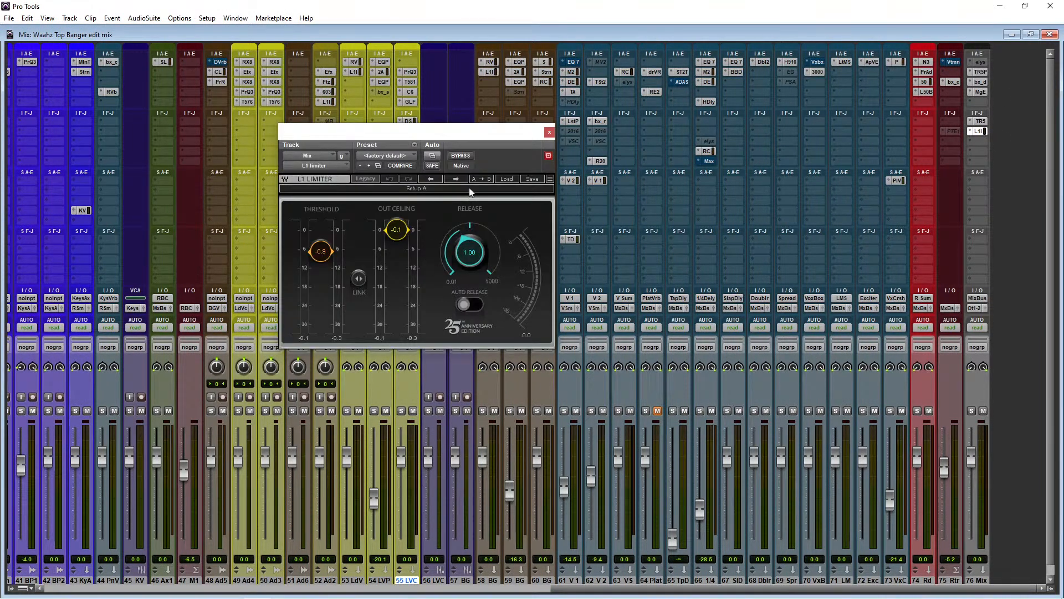
{"action": "left_click_drag", "start_coordinate": [521, 136], "coordinate": [663, 132]}
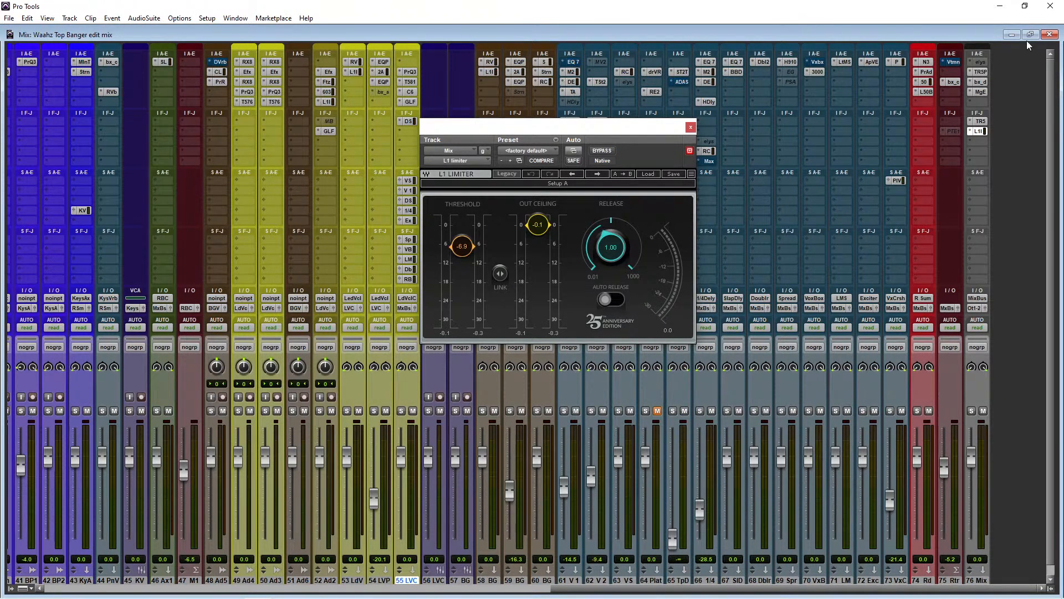
Zoom in on the Edit window timeline, play the song from the start and return to the Mix window
{"action": "left_click", "coordinate": [1050, 34]}
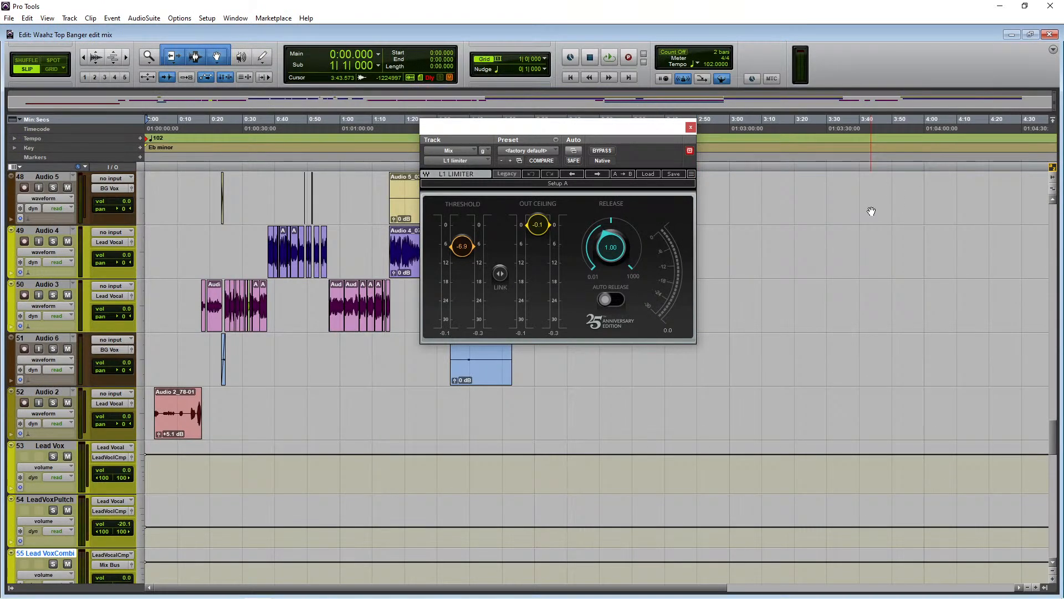
{"action": "key", "text": "t"}
{"action": "key", "text": "t"}
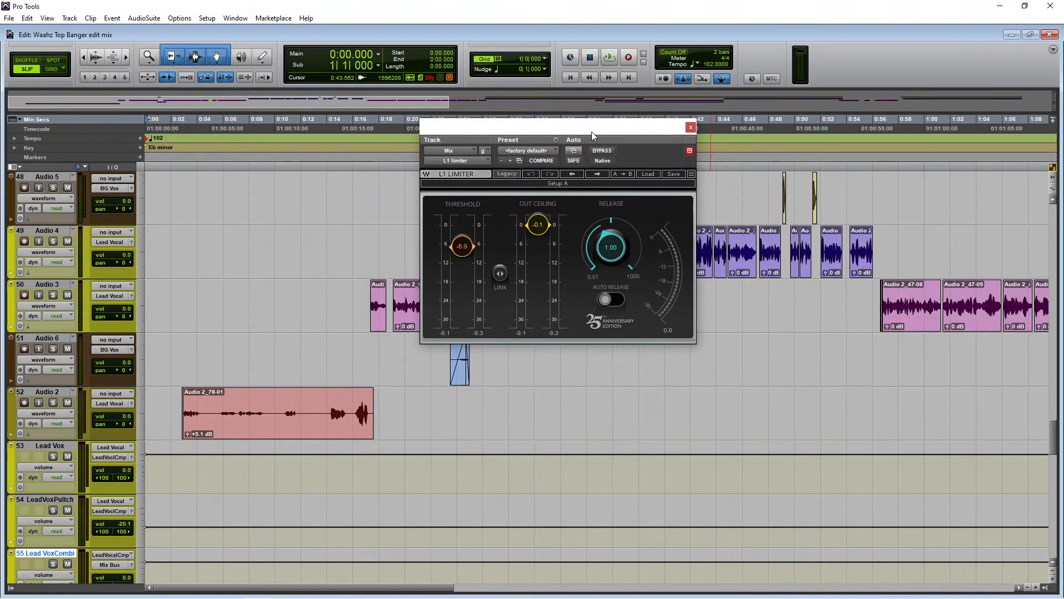
{"action": "key", "text": "space"}
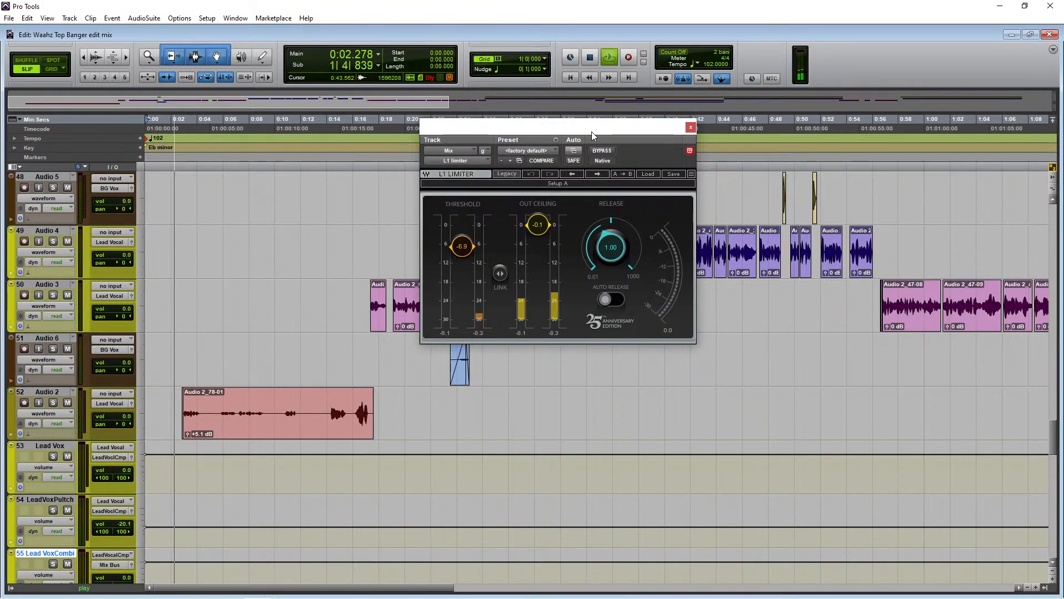
{"action": "key", "text": "ctrl+equal"}
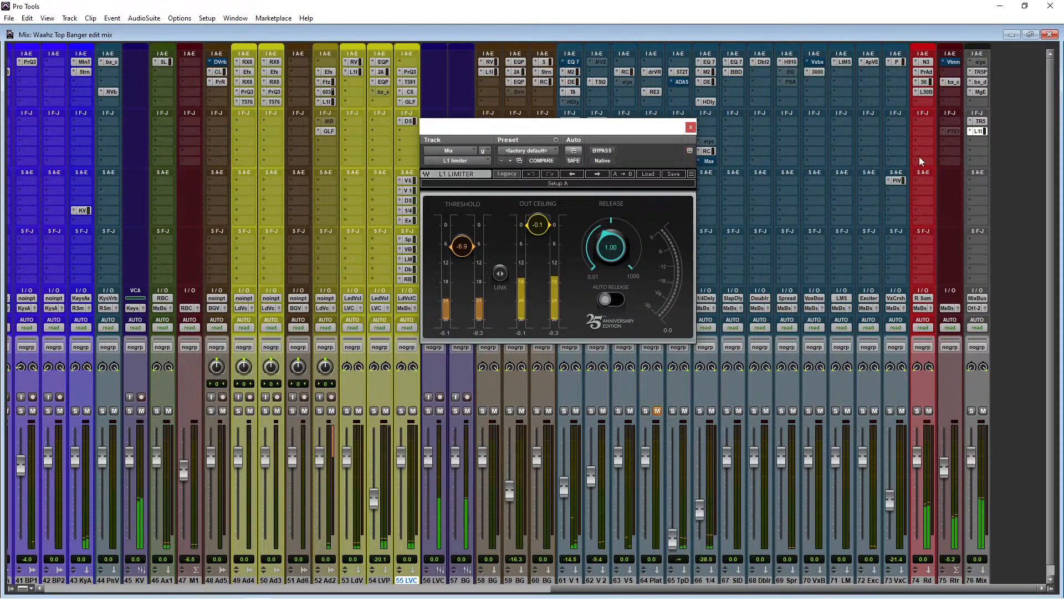
Insert the Plugin Alliance ADPTR MetricAB stereo plug-in in the Mix channel's last insert slot and reposition its window
{"action": "left_click", "coordinate": [968, 161]}
{"action": "mouse_move", "coordinate": [992, 203]}
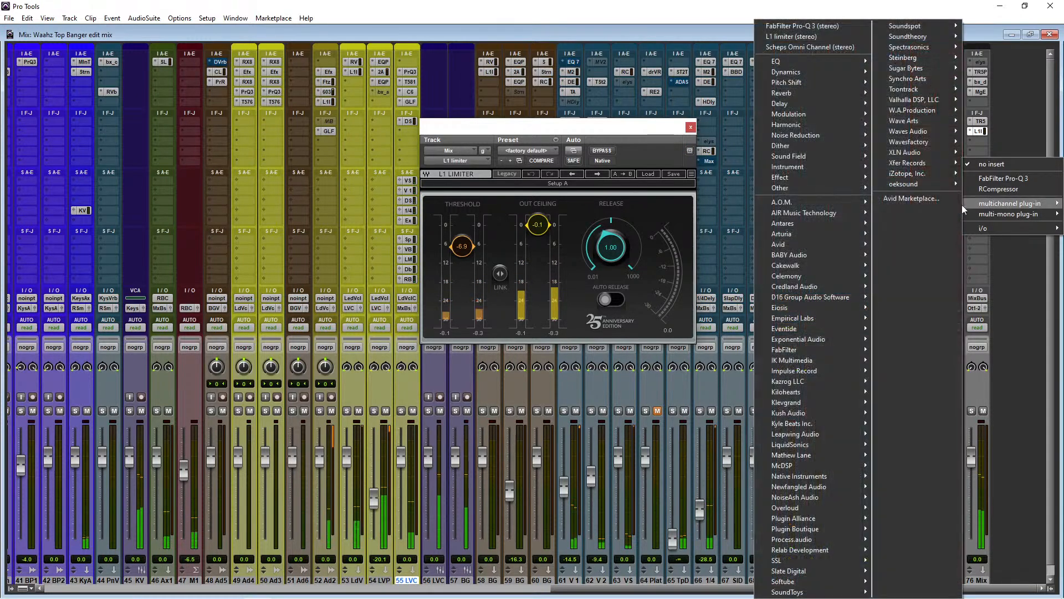
{"action": "mouse_move", "coordinate": [805, 518]}
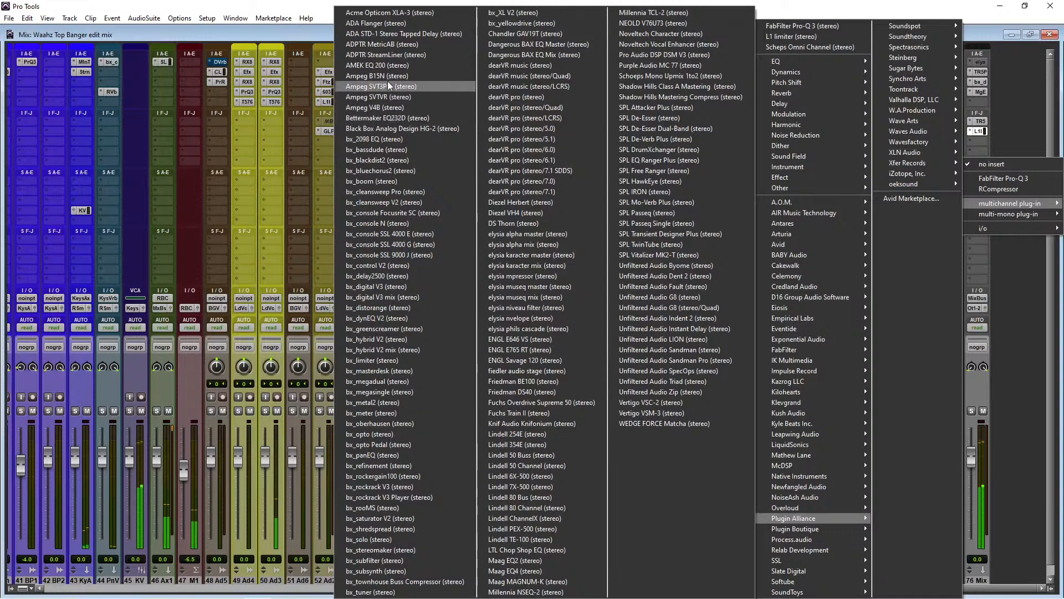
{"action": "left_click", "coordinate": [399, 46]}
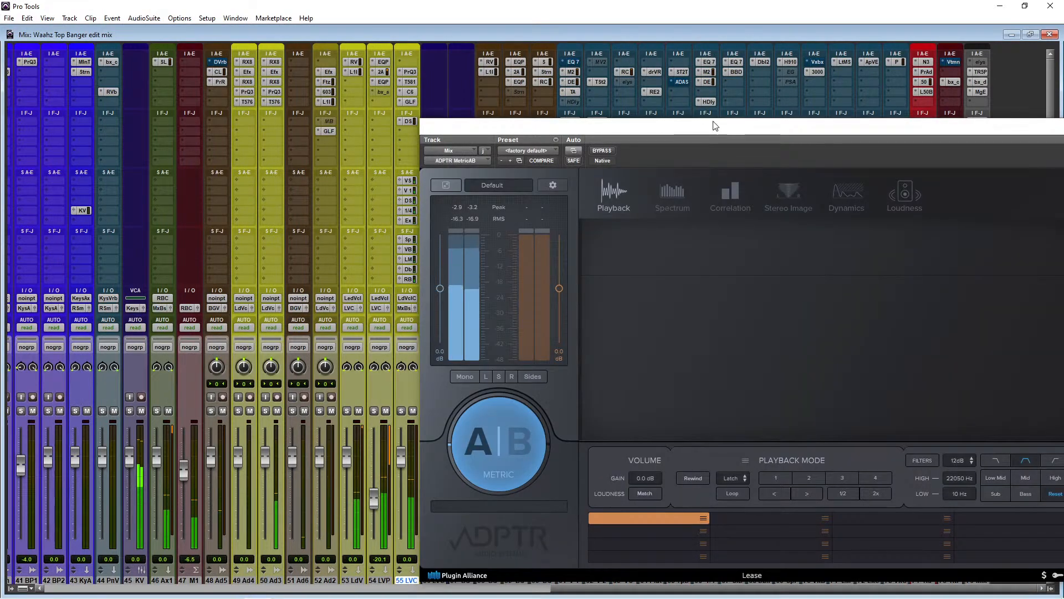
{"action": "left_click_drag", "start_coordinate": [713, 123], "coordinate": [415, 44]}
Examine the playing mix in MetricAB's Stereo Image and Correlation views, moving the plug-in window to keep the channels in sight
{"action": "left_click", "coordinate": [498, 118]}
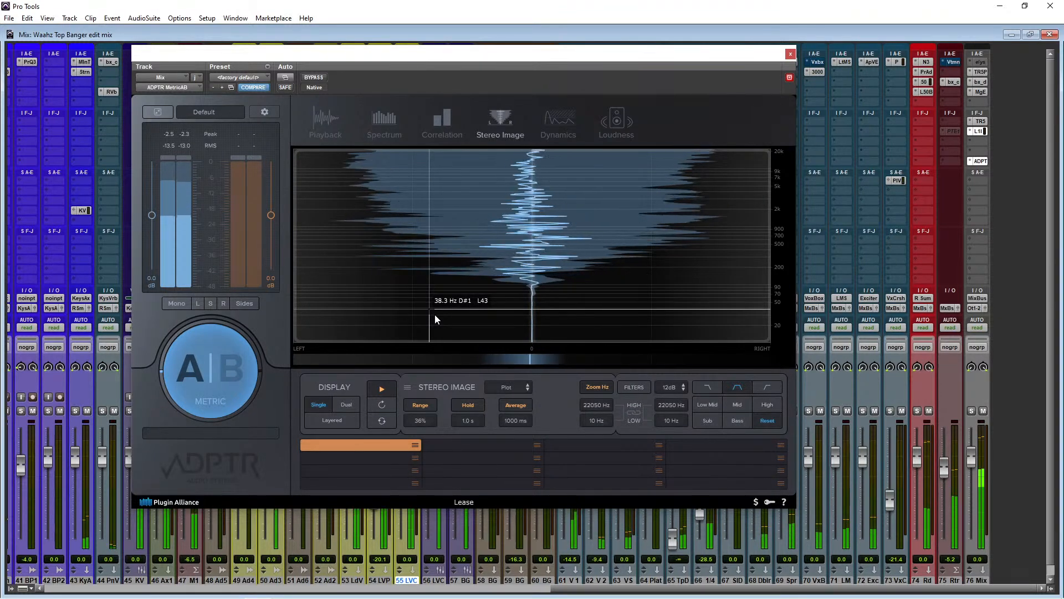
{"action": "left_click", "coordinate": [441, 123]}
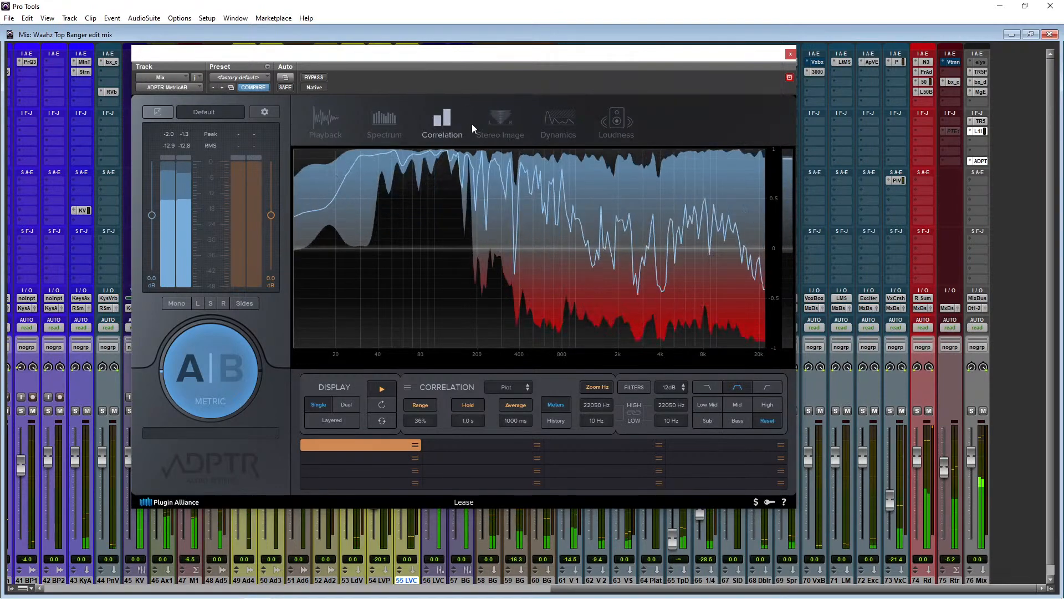
{"action": "left_click", "coordinate": [507, 118]}
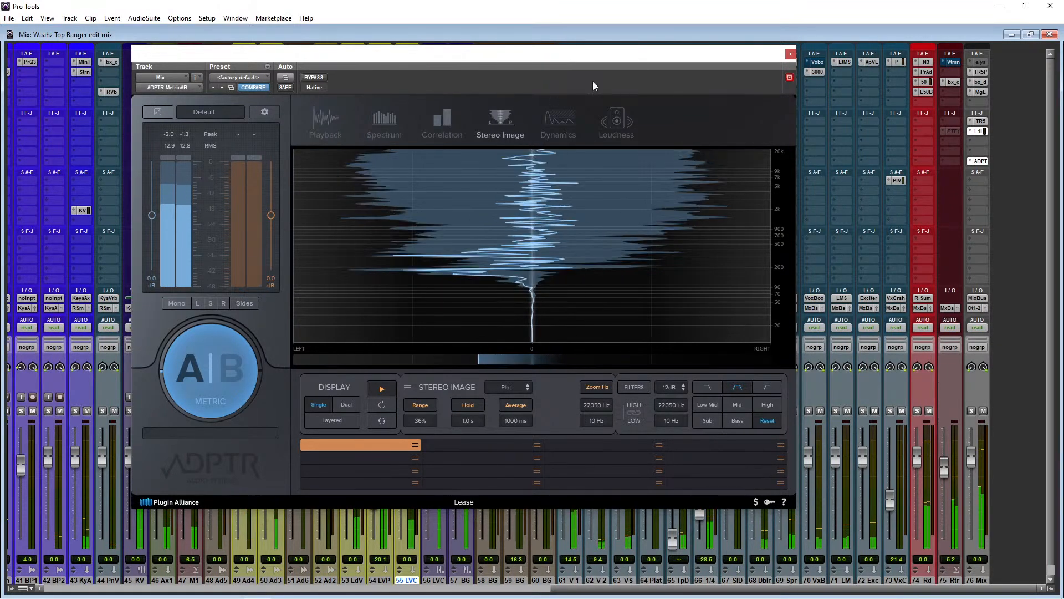
{"action": "left_click_drag", "start_coordinate": [642, 53], "coordinate": [687, 73]}
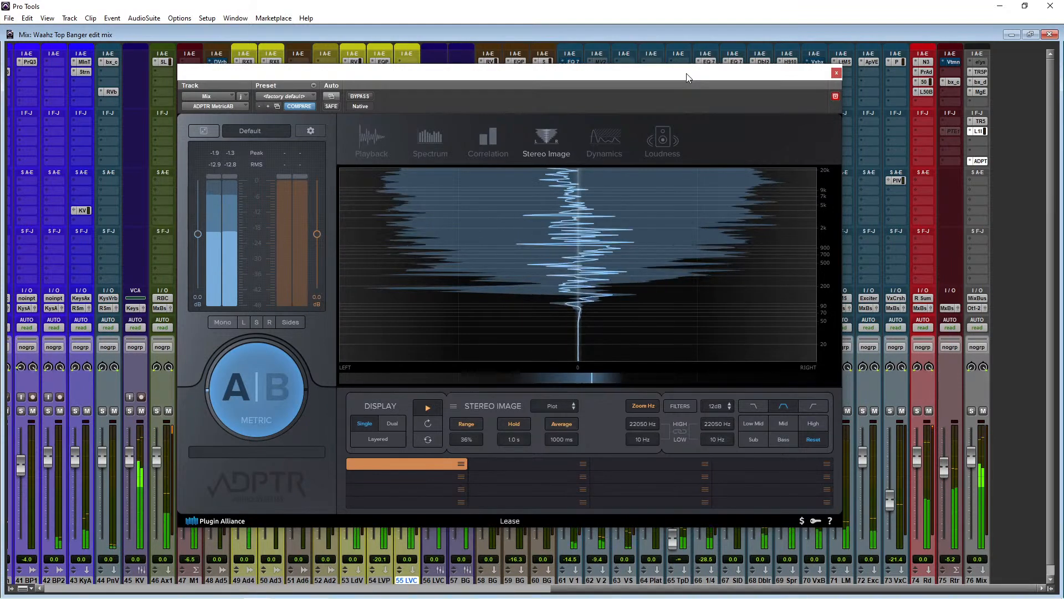
{"action": "left_click_drag", "start_coordinate": [680, 75], "coordinate": [647, 101]}
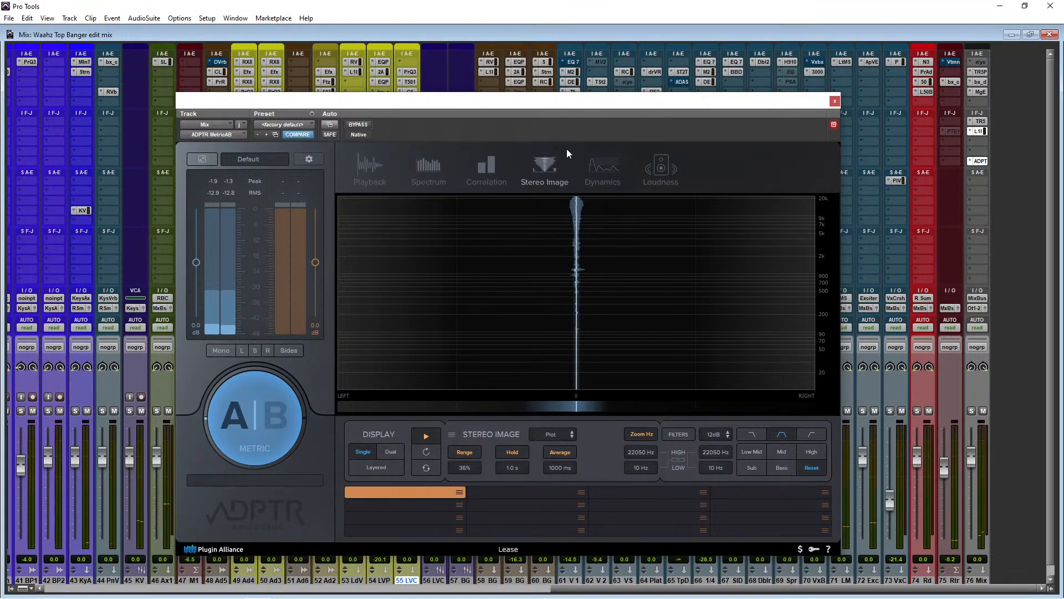
{"action": "left_click", "coordinate": [499, 165]}
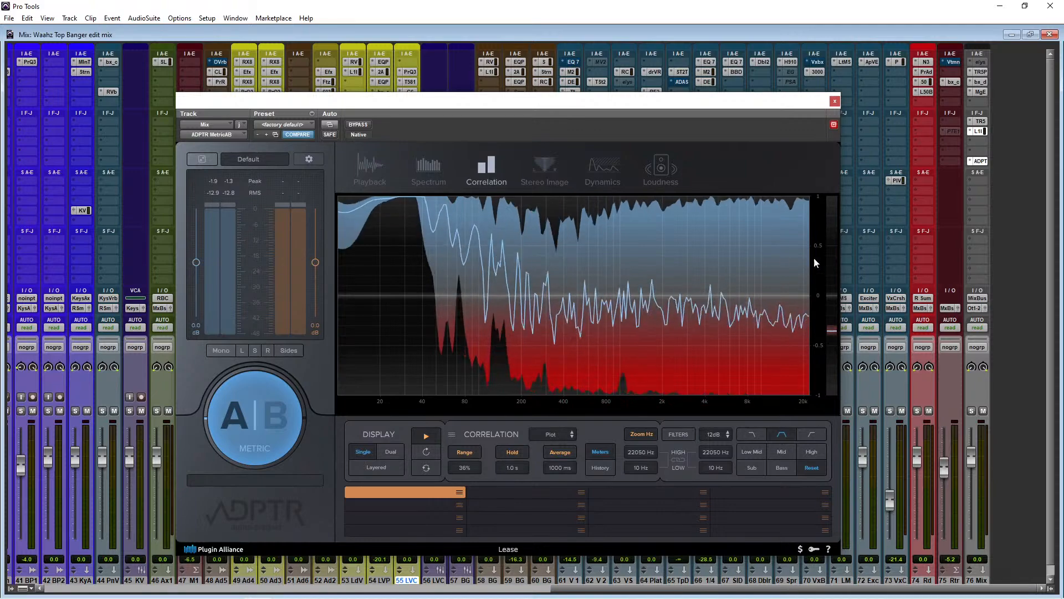
{"action": "left_click_drag", "start_coordinate": [602, 98], "coordinate": [706, 48]}
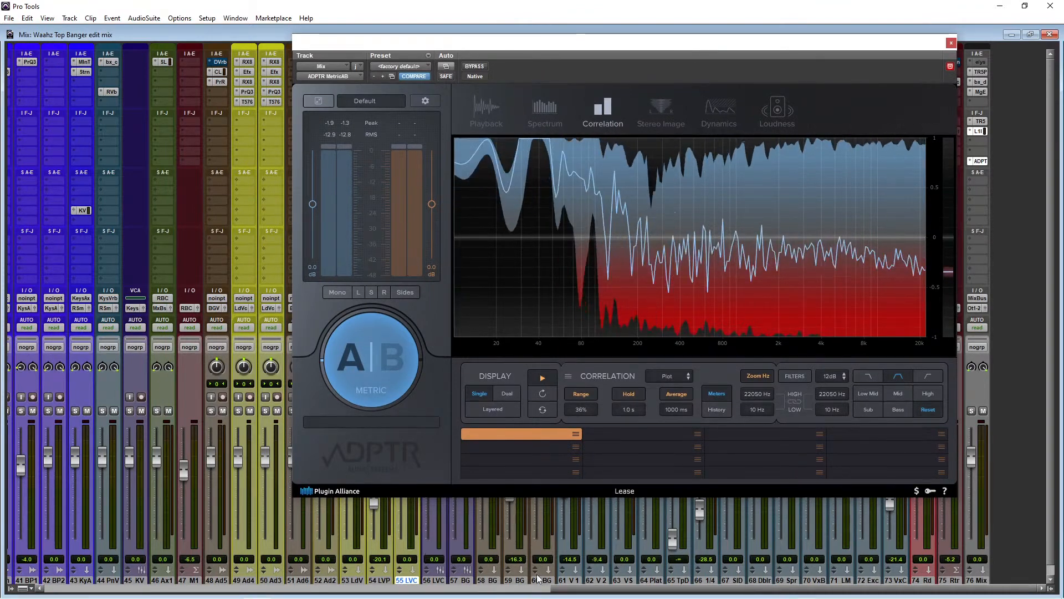
Inspect the Berzerk Distortion insert on the Synth Aux channel and close its plug-in window
{"action": "left_click_drag", "start_coordinate": [565, 592], "coordinate": [212, 592]}
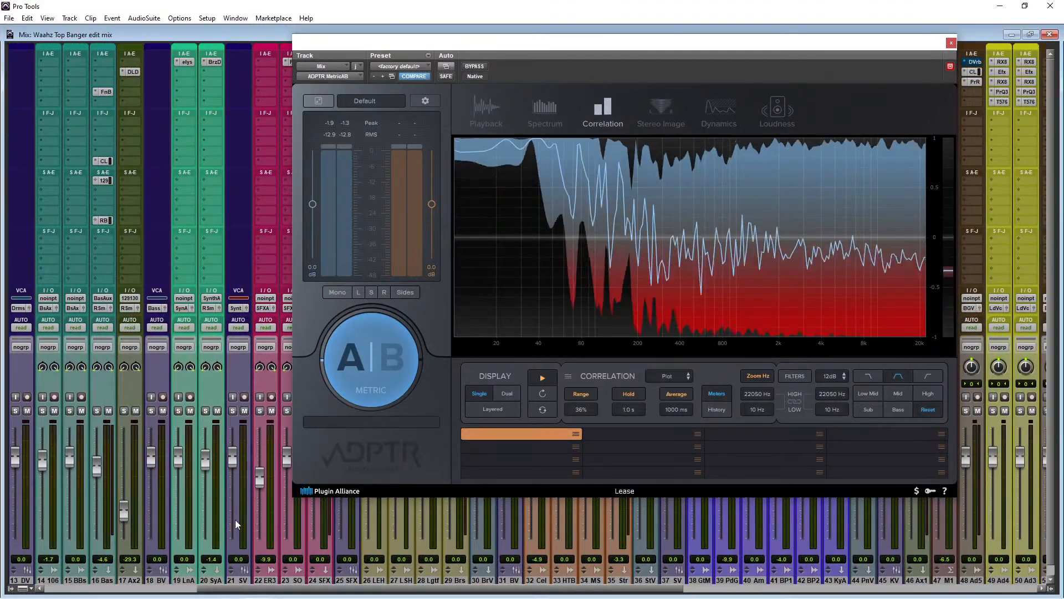
{"action": "left_click", "coordinate": [215, 62]}
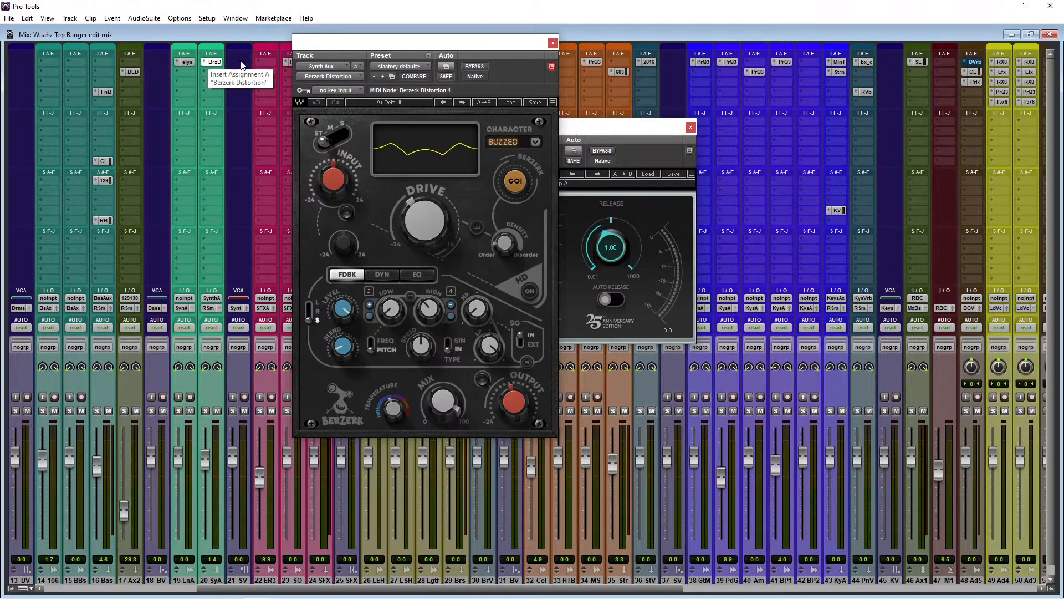
{"action": "left_click", "coordinate": [553, 43]}
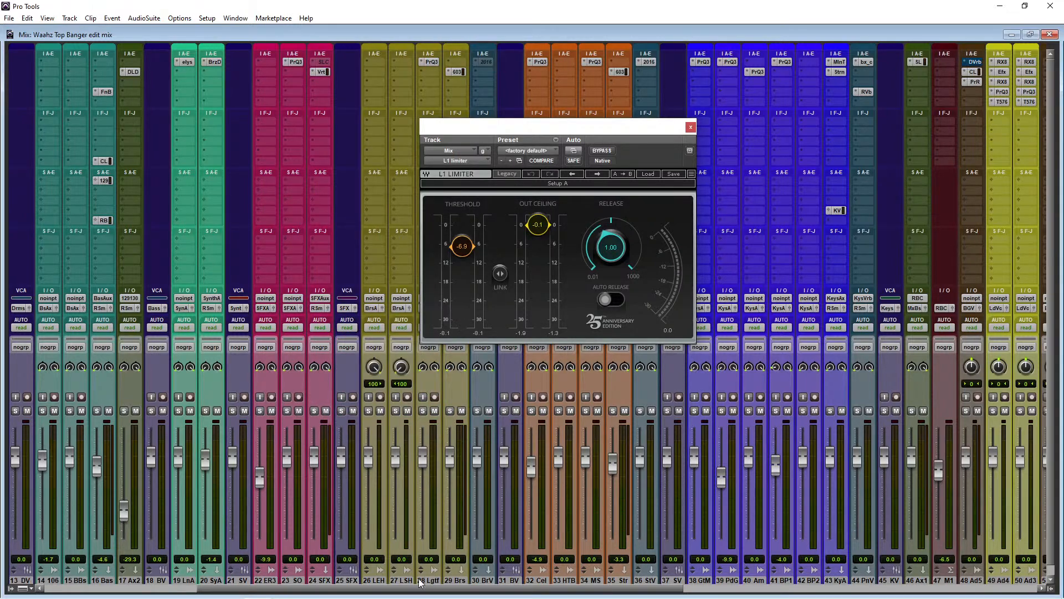
Insert iZotope Tonal Balance Control 2 on the Mix channel above MetricAB and choose the Dancehall Trap target curve
{"action": "left_click_drag", "start_coordinate": [414, 591], "coordinate": [792, 590]}
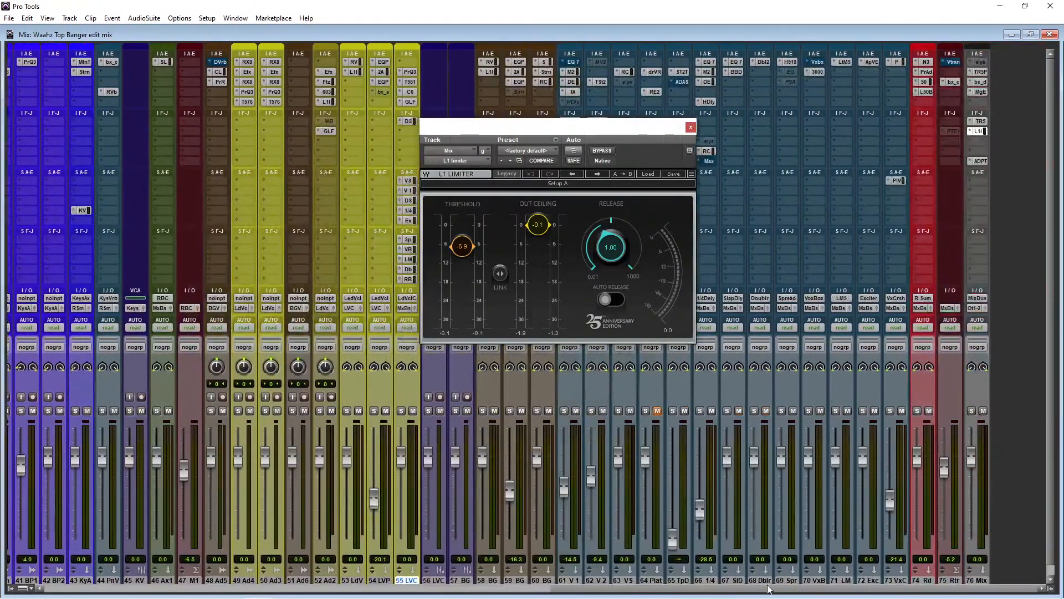
{"action": "left_click", "coordinate": [980, 157]}
{"action": "mouse_move", "coordinate": [990, 194]}
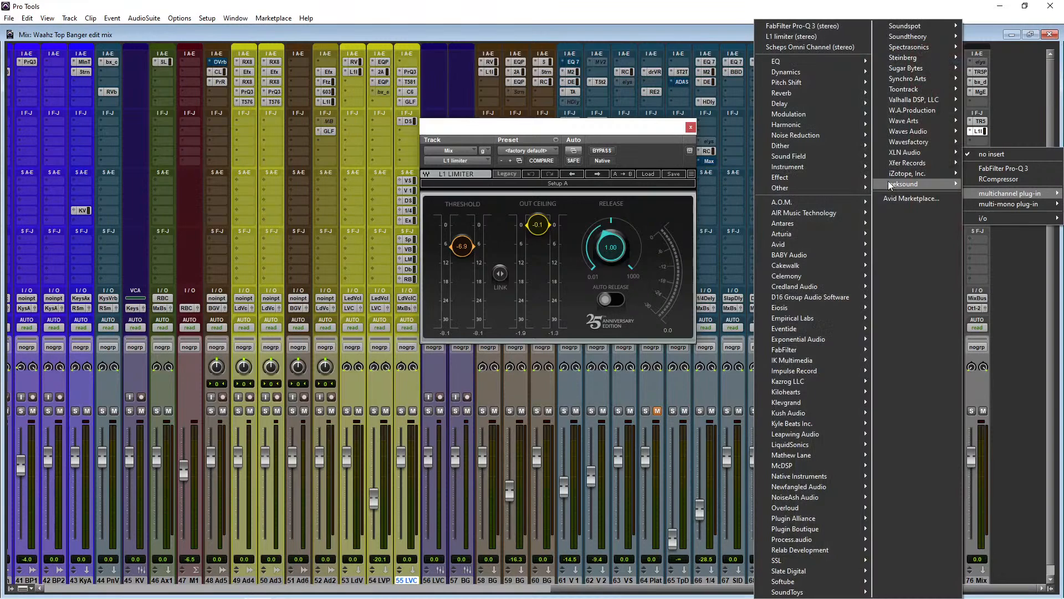
{"action": "mouse_move", "coordinate": [891, 177]}
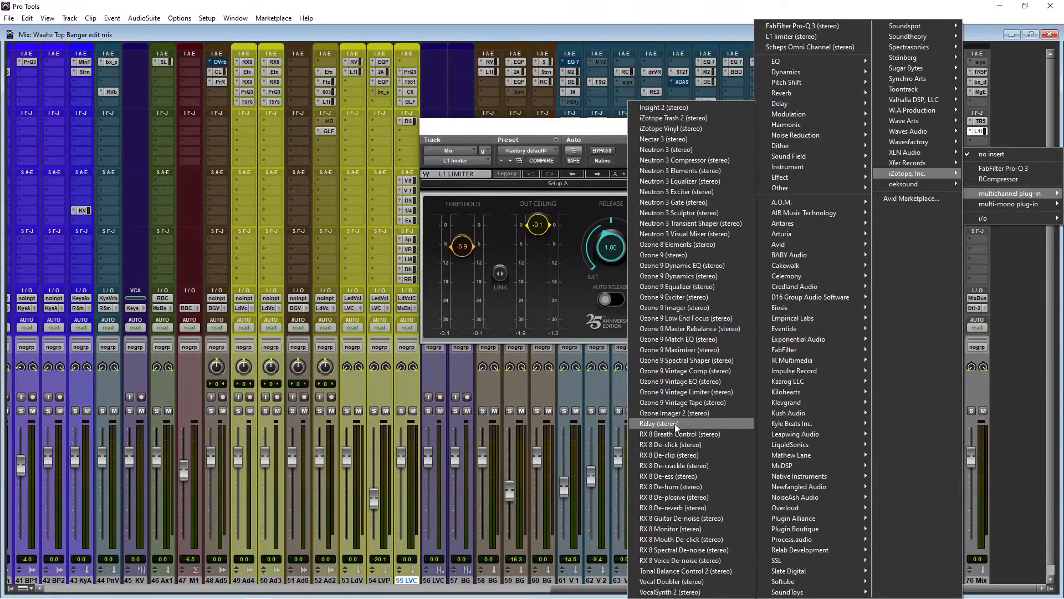
{"action": "left_click", "coordinate": [686, 570]}
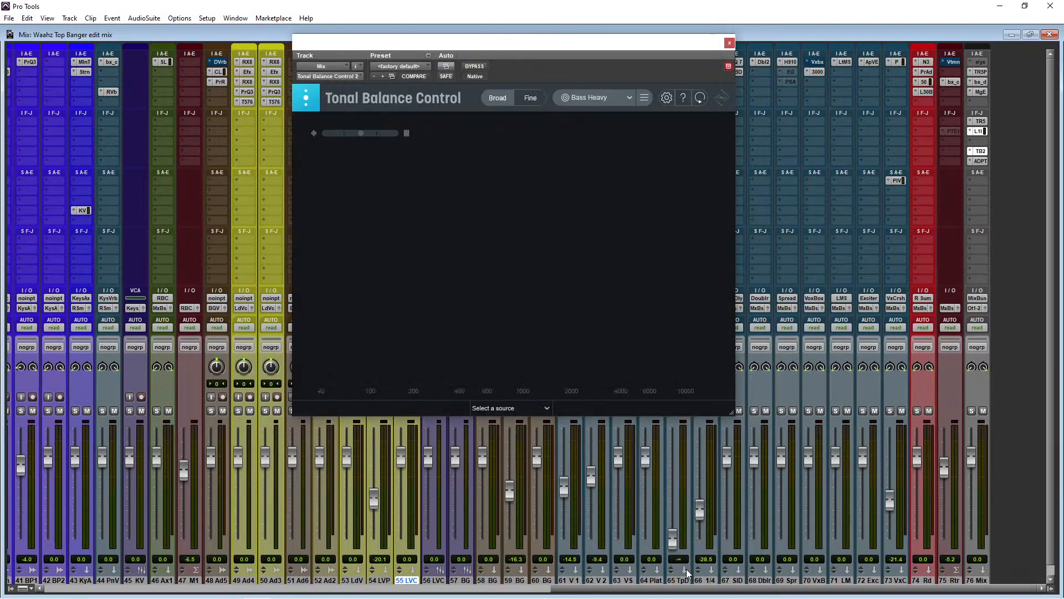
{"action": "left_click", "coordinate": [629, 98]}
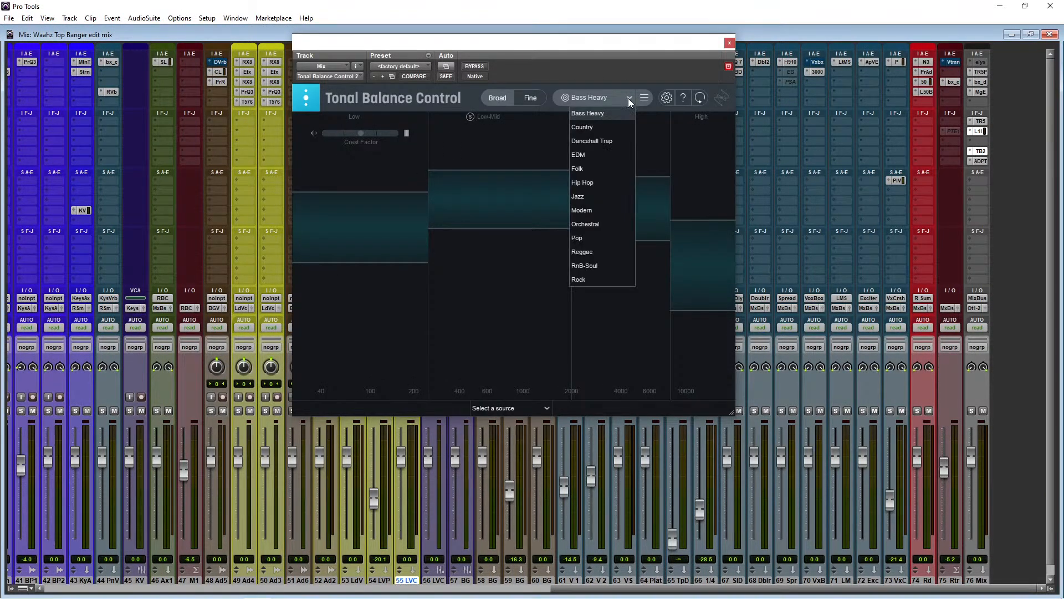
{"action": "left_click", "coordinate": [607, 142]}
{"action": "left_click_drag", "start_coordinate": [524, 44], "coordinate": [583, 93]}
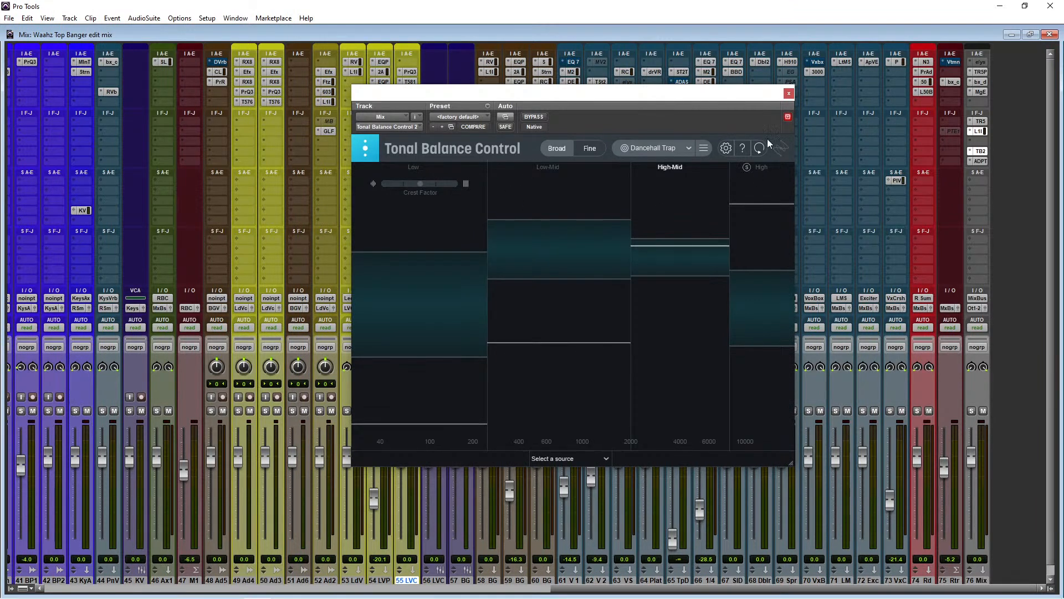
Compare the mix with the Dancehall Trap target in the Fine and Broad views of Tonal Balance Control
{"action": "left_click_drag", "start_coordinate": [707, 94], "coordinate": [728, 86]}
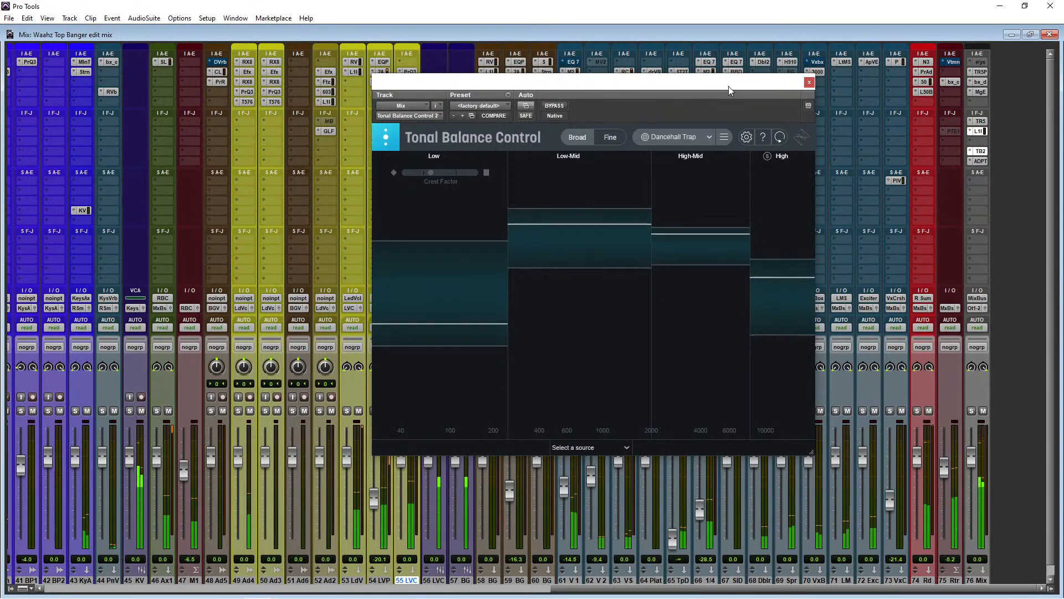
{"action": "left_click", "coordinate": [606, 138]}
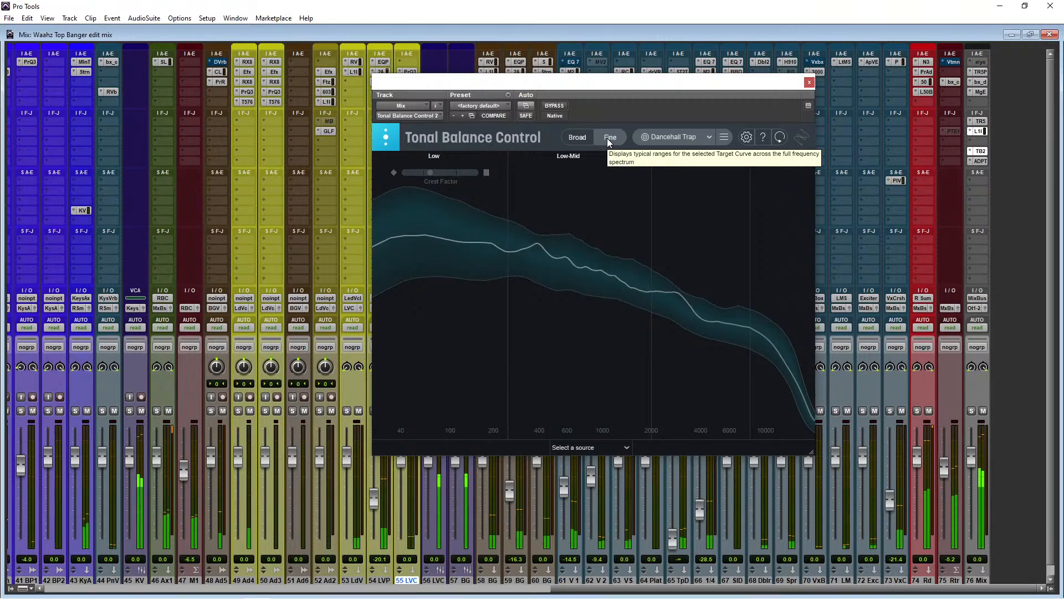
{"action": "left_click", "coordinate": [576, 137]}
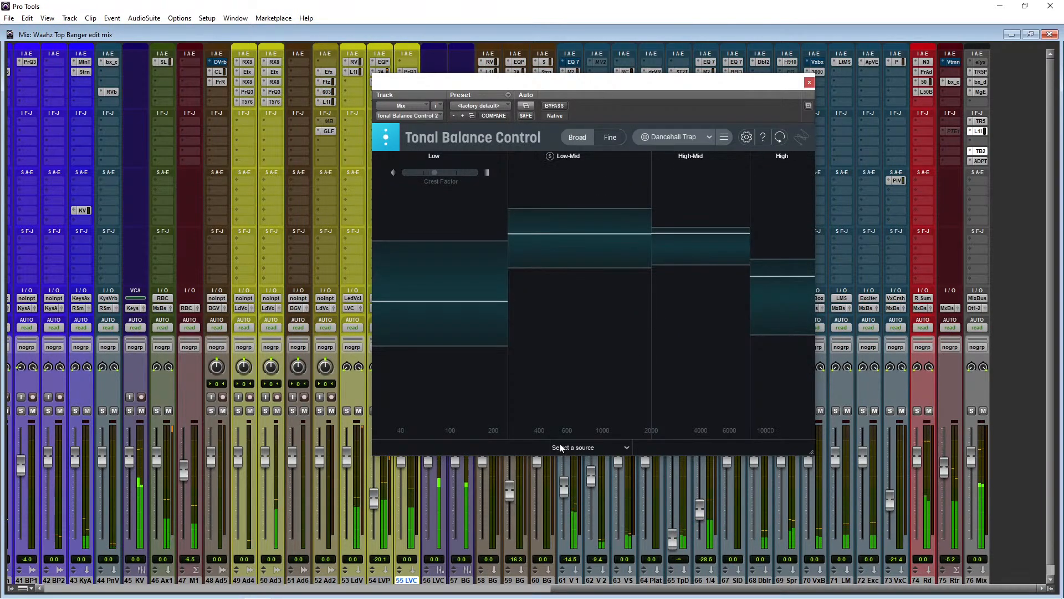
Raise channel 17's fader to -24.7 dB and channel 14's fader to -0.4 dB during playback
{"action": "left_click_drag", "start_coordinate": [571, 589], "coordinate": [141, 597]}
{"action": "left_click_drag", "start_coordinate": [288, 507], "coordinate": [290, 502]}
{"action": "left_click_drag", "start_coordinate": [208, 464], "coordinate": [207, 461]}
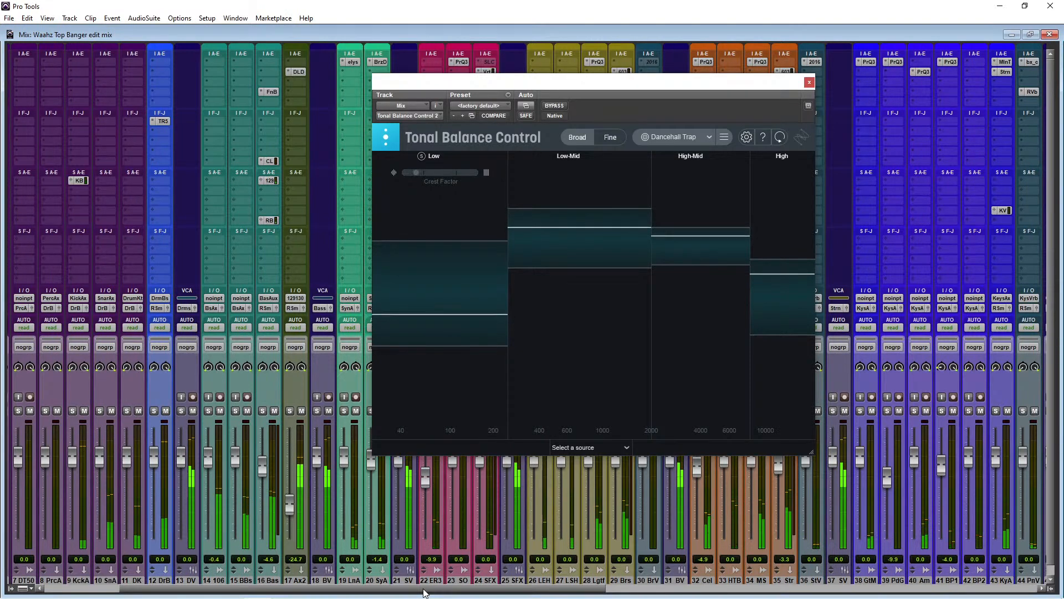
{"action": "left_click_drag", "start_coordinate": [423, 592], "coordinate": [458, 592]}
Check the Fine tonal curve alongside the Maag EQ4 settings on the Mix channel, and close the EQ
{"action": "left_click", "coordinate": [606, 143]}
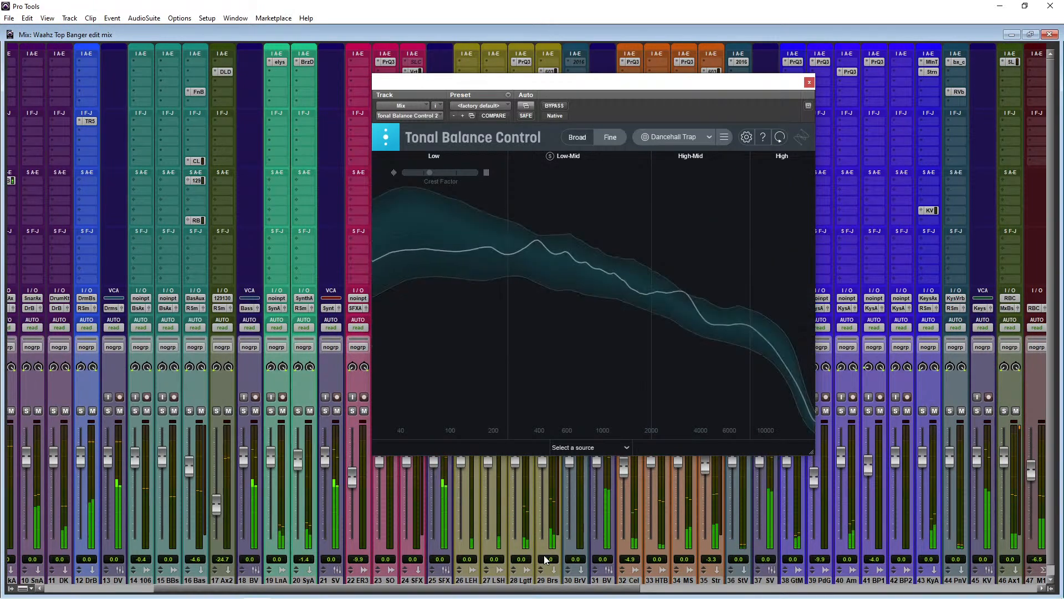
{"action": "left_click_drag", "start_coordinate": [518, 591], "coordinate": [933, 589]}
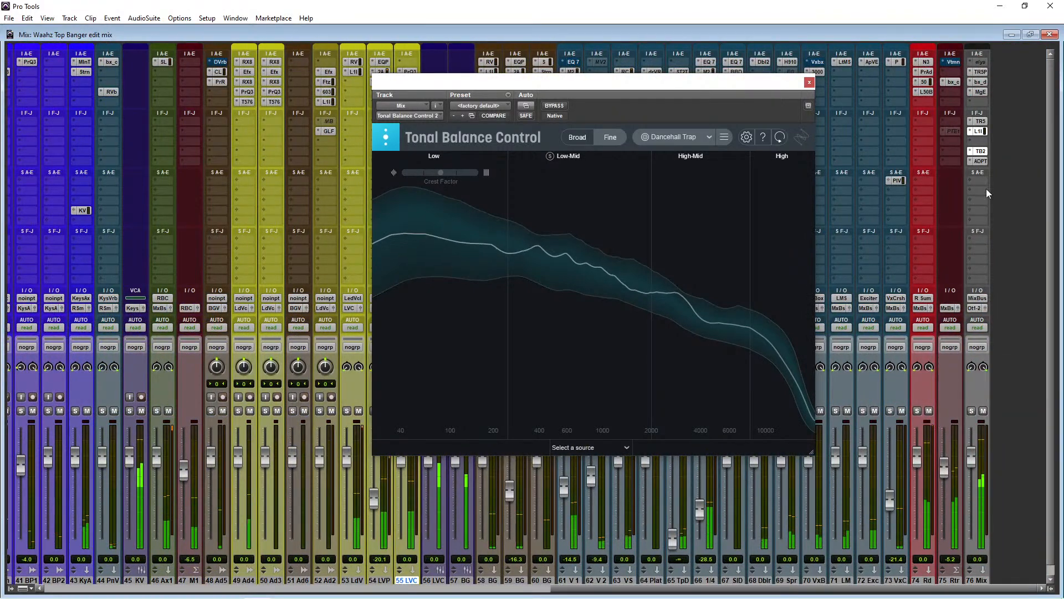
{"action": "left_click", "coordinate": [982, 92]}
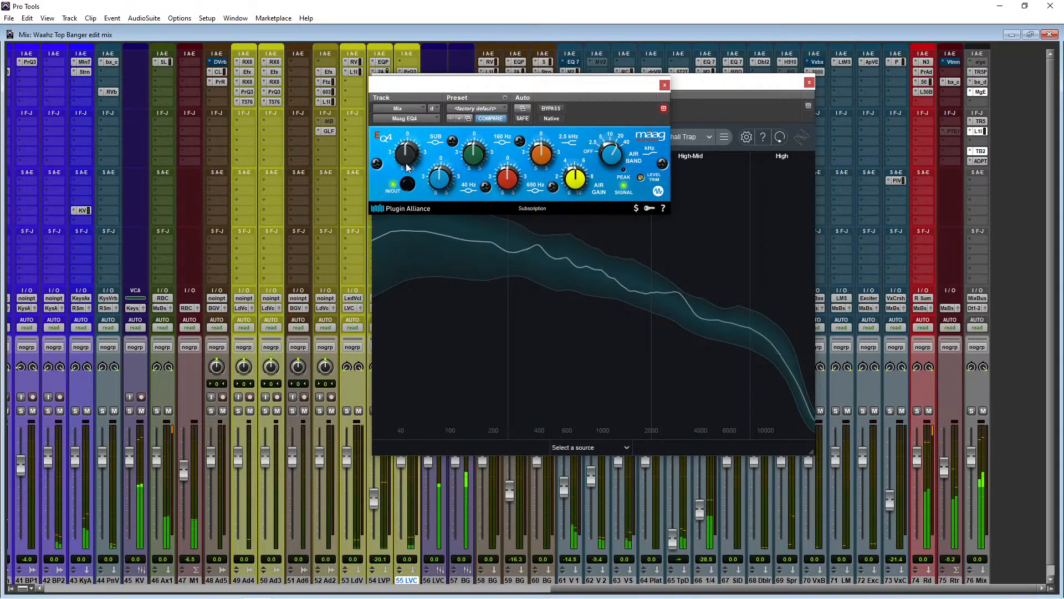
{"action": "mouse_move", "coordinate": [410, 156]}
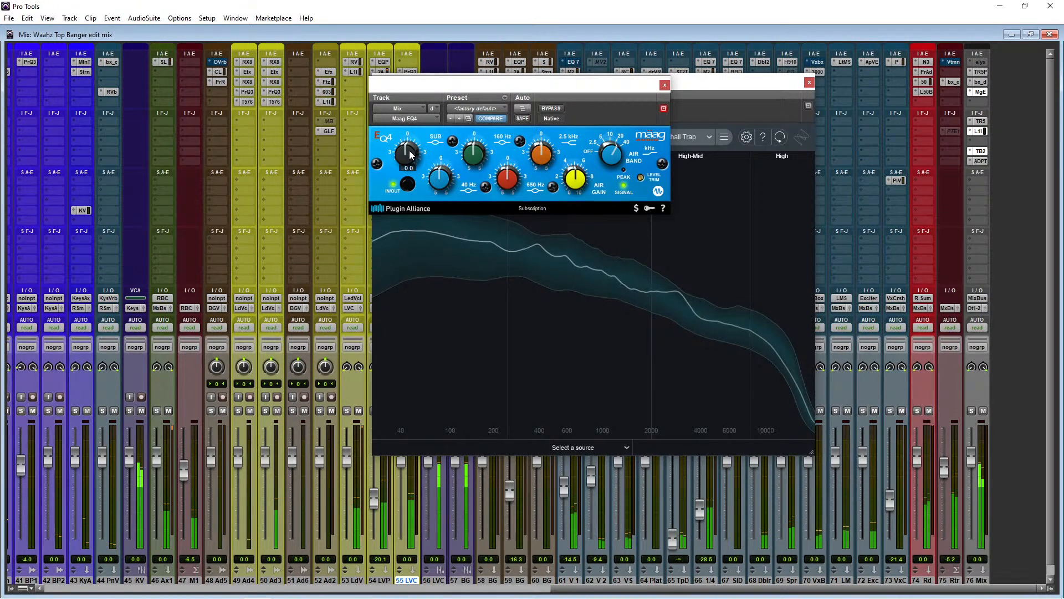
{"action": "left_click_drag", "start_coordinate": [473, 84], "coordinate": [618, 84]}
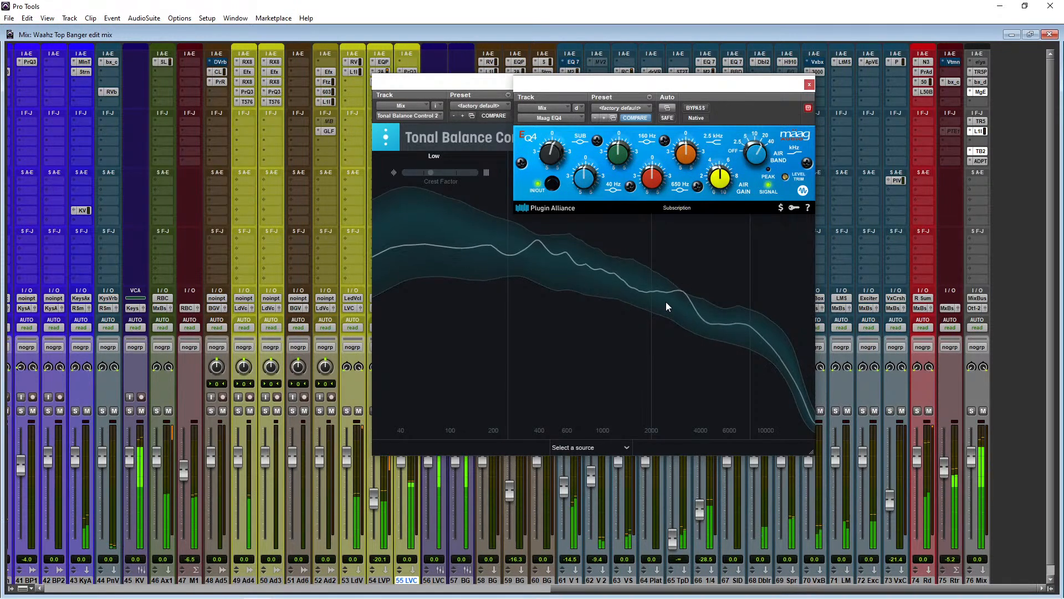
{"action": "left_click", "coordinate": [809, 84]}
Review the mix's tonal balance through further playback and close the Tonal Balance Control window
{"action": "left_click", "coordinate": [600, 138]}
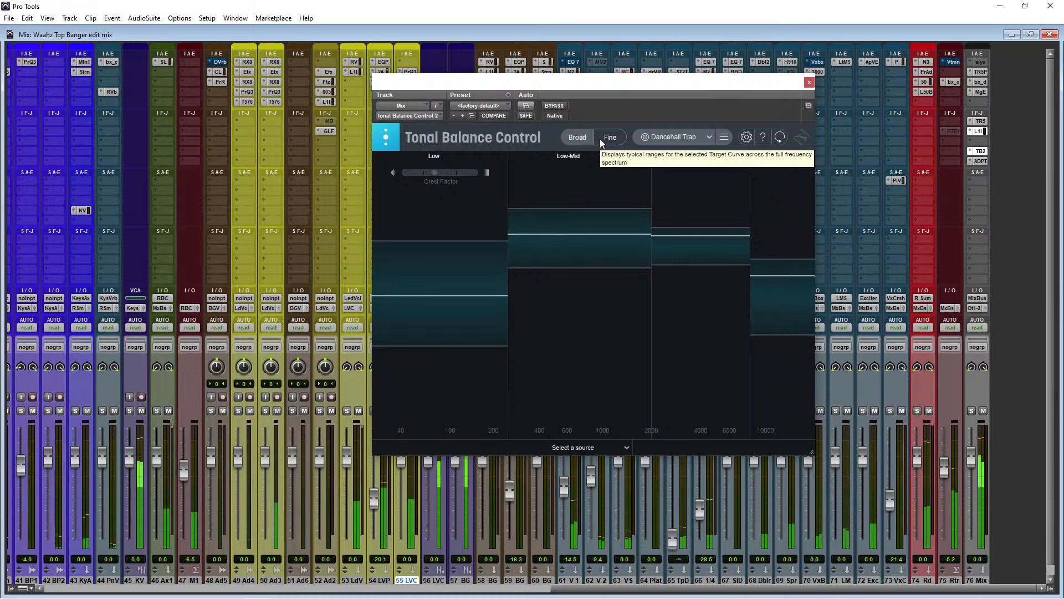
{"action": "left_click_drag", "start_coordinate": [631, 84], "coordinate": [652, 85]}
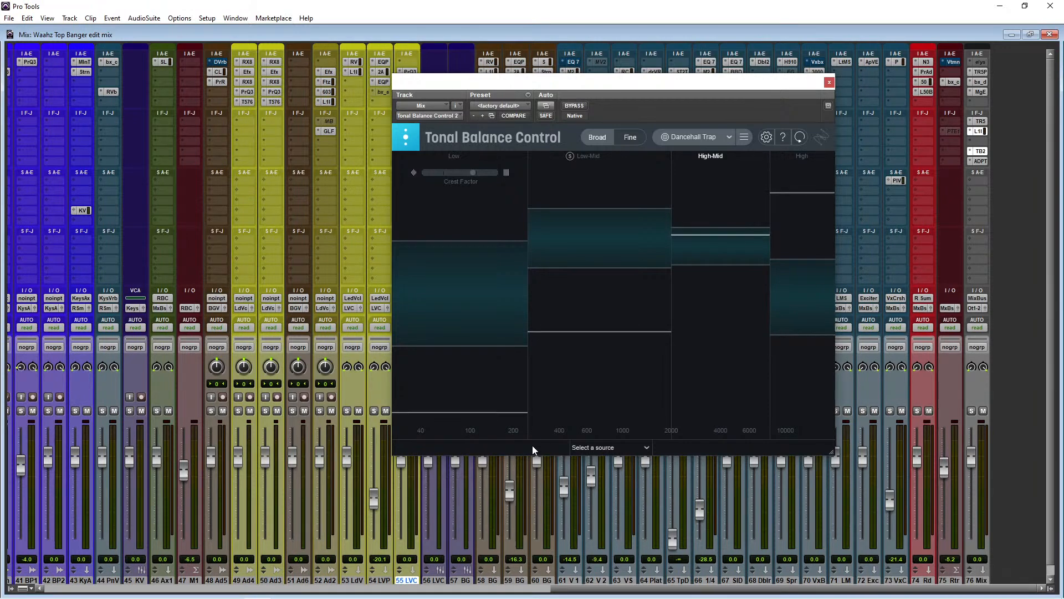
{"action": "left_click", "coordinate": [829, 82]}
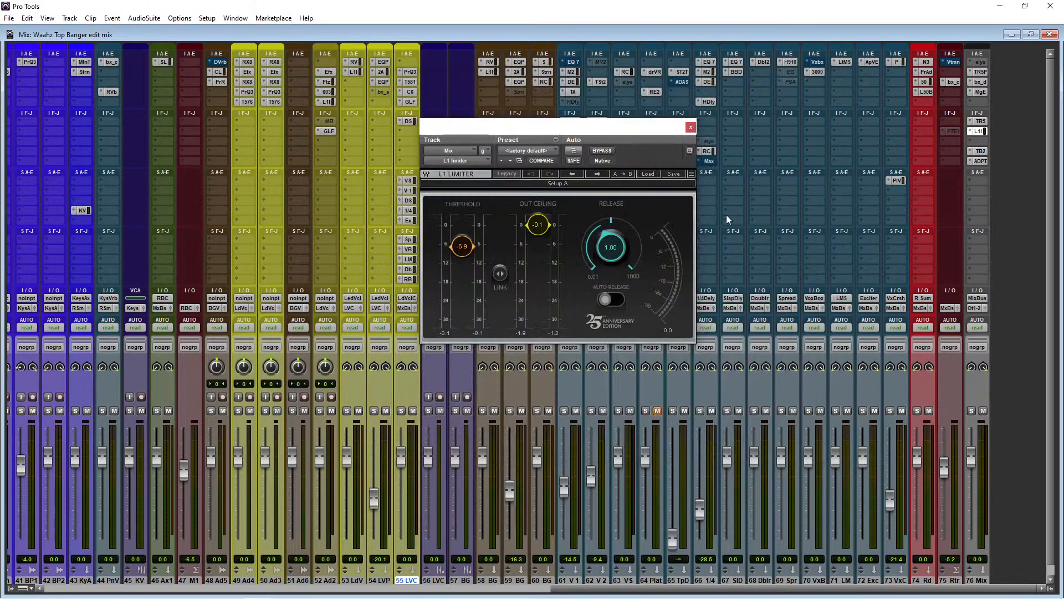
Bypass the L1 limiter on the Mix channel and close its plug-in window
{"action": "left_click_drag", "start_coordinate": [632, 130], "coordinate": [637, 174]}
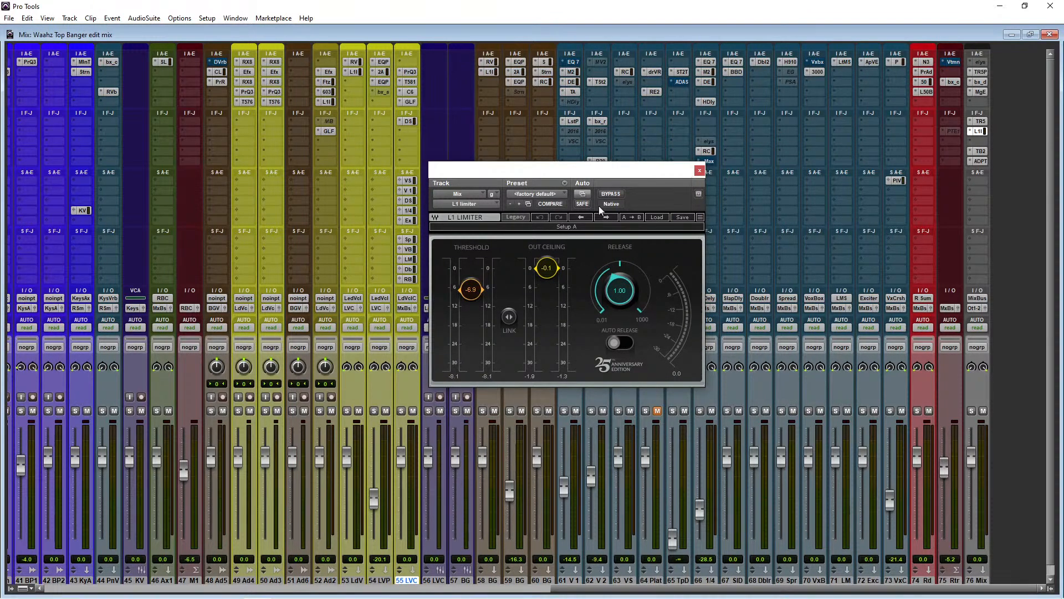
{"action": "left_click", "coordinate": [611, 194]}
{"action": "left_click", "coordinate": [699, 170]}
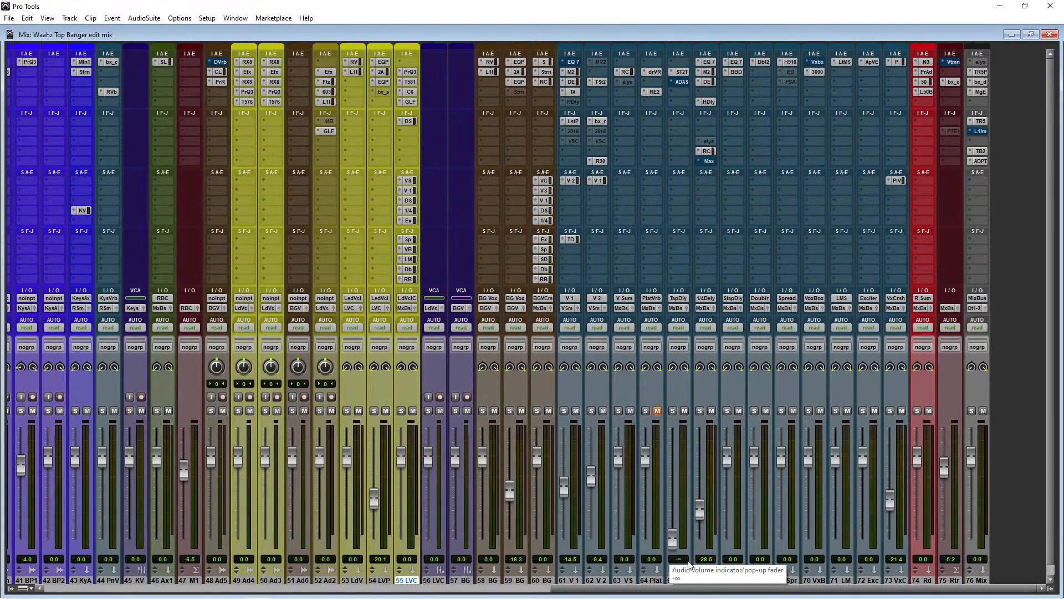
Close the Mix window and look over the vocal, background vocal and effects return tracks in the Edit window
{"action": "left_click", "coordinate": [1049, 35]}
{"action": "scroll", "coordinate": [528, 369], "scroll_direction": "down", "scroll_amount": 10}
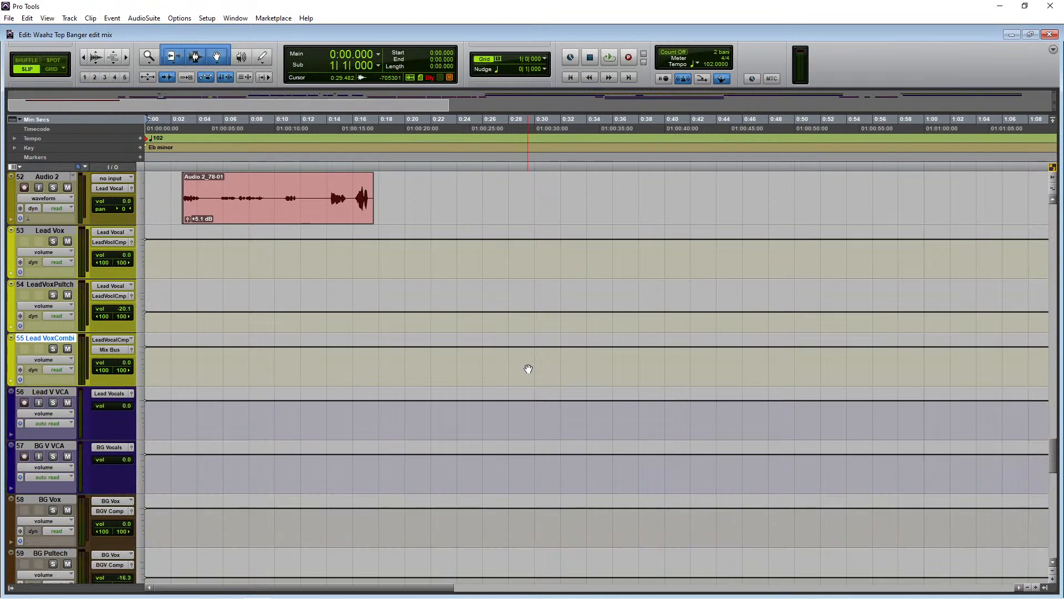
{"action": "scroll", "coordinate": [528, 369], "scroll_direction": "down", "scroll_amount": 3}
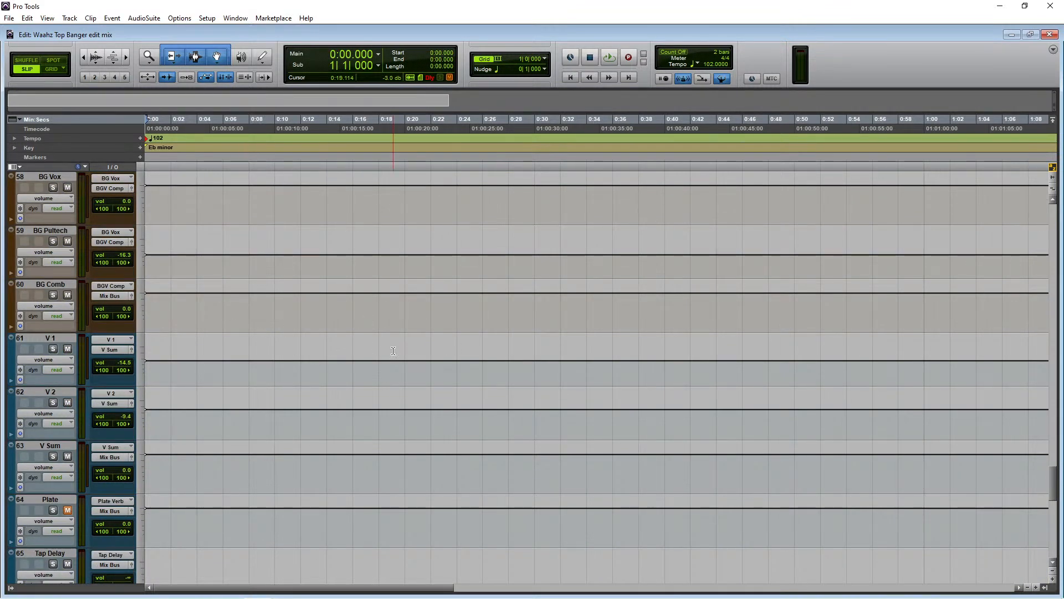
{"action": "scroll", "coordinate": [393, 350], "scroll_direction": "up", "scroll_amount": 3}
{"action": "scroll", "coordinate": [393, 351], "scroll_direction": "down", "scroll_amount": 3}
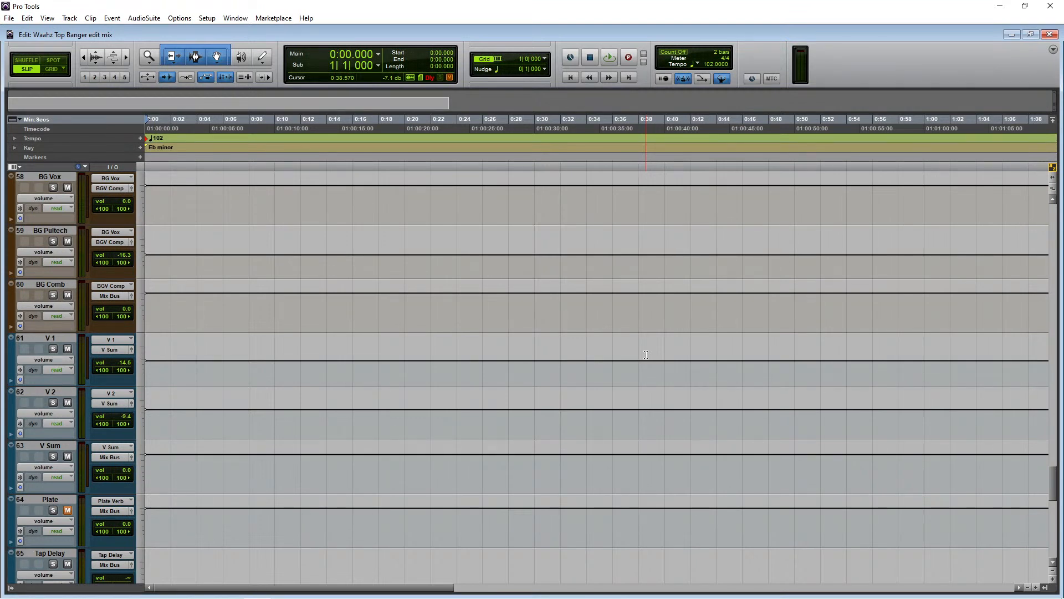
{"action": "scroll", "coordinate": [495, 371], "scroll_direction": "up", "scroll_amount": 9}
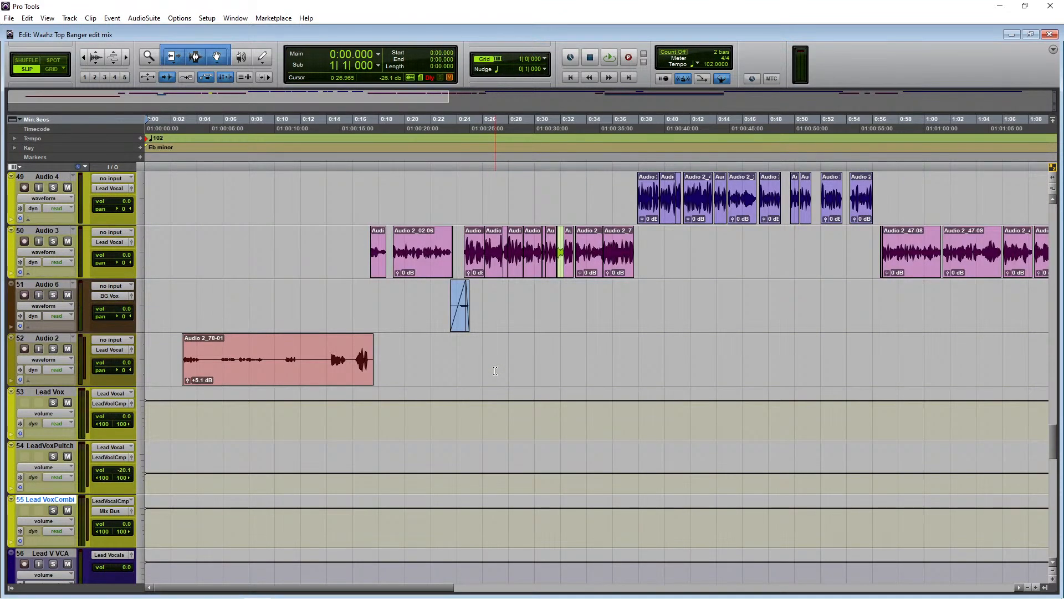
{"action": "scroll", "coordinate": [495, 371], "scroll_direction": "up", "scroll_amount": 1}
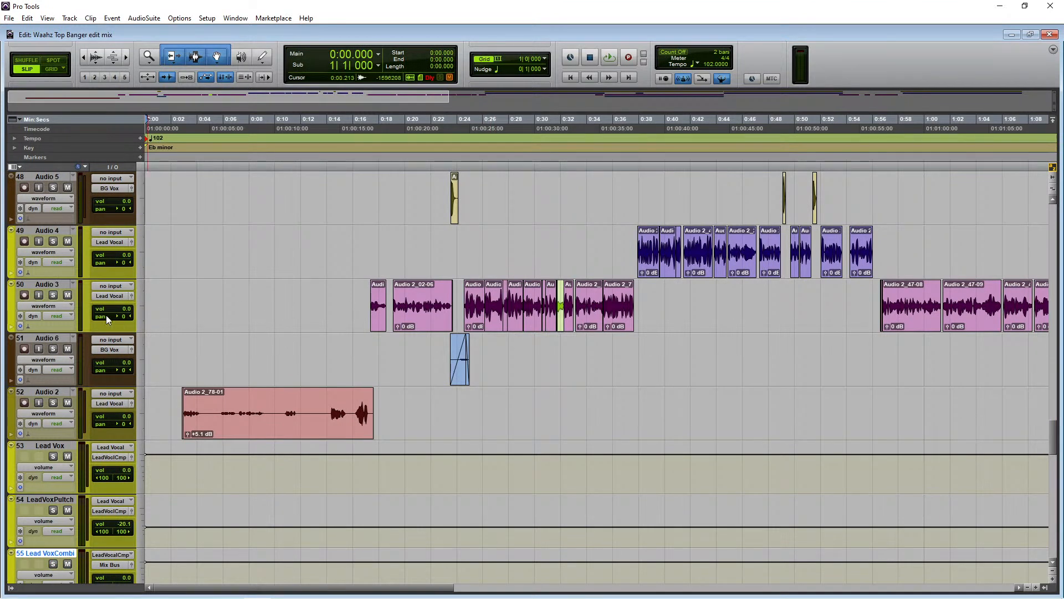
View the volume automation on the Audio 3 track, and return the track to waveform view
{"action": "left_click", "coordinate": [55, 306]}
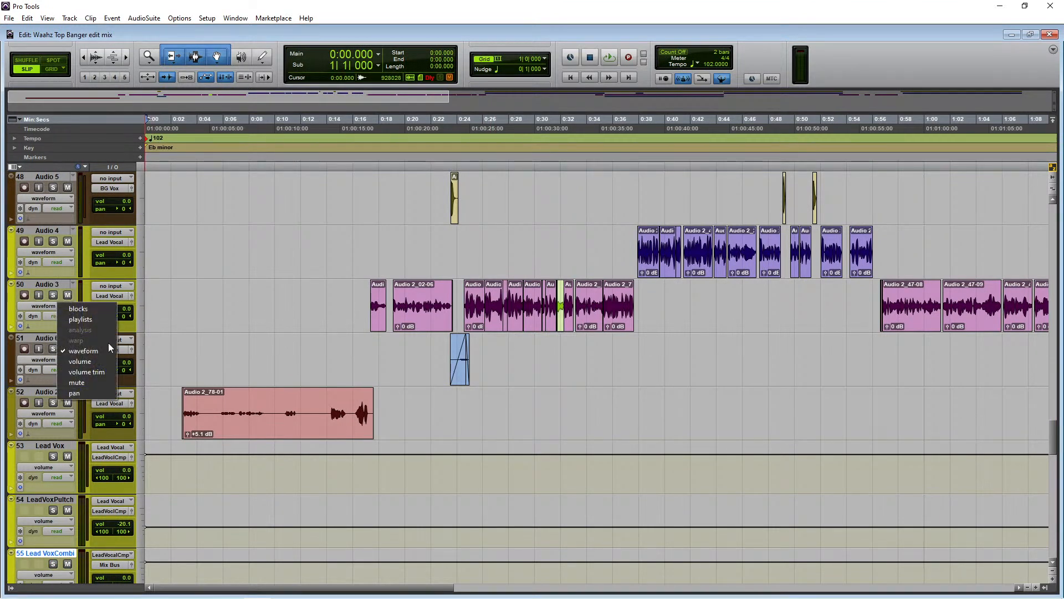
{"action": "left_click", "coordinate": [87, 364]}
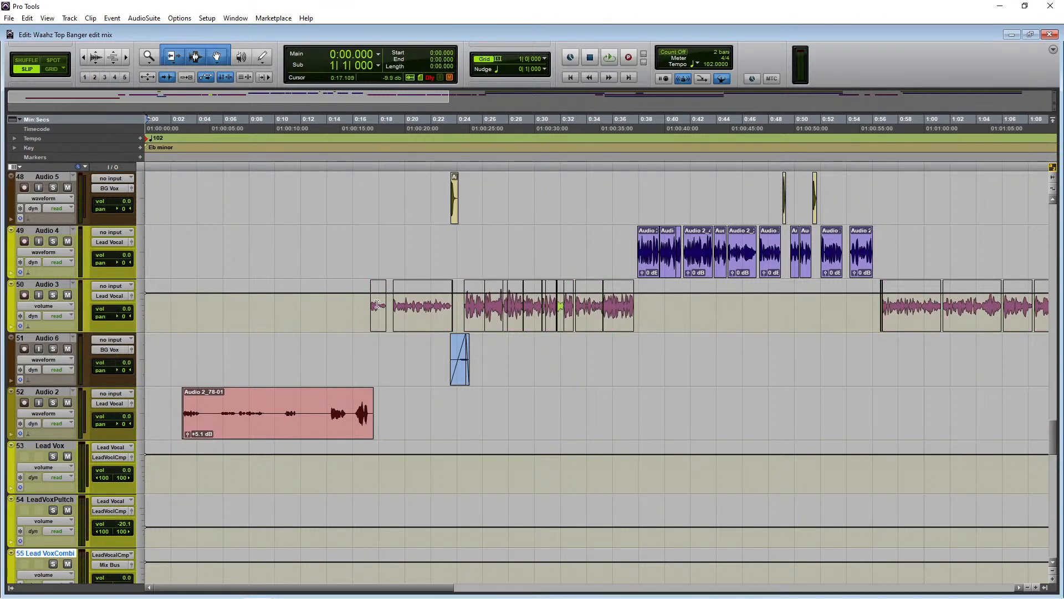
{"action": "left_click", "coordinate": [66, 307]}
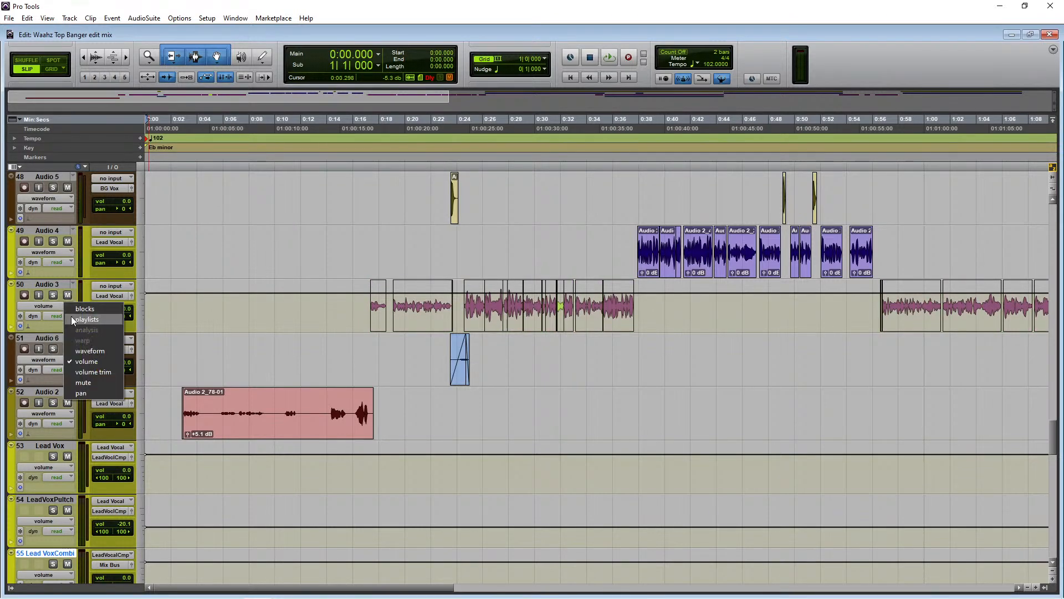
{"action": "left_click", "coordinate": [76, 351]}
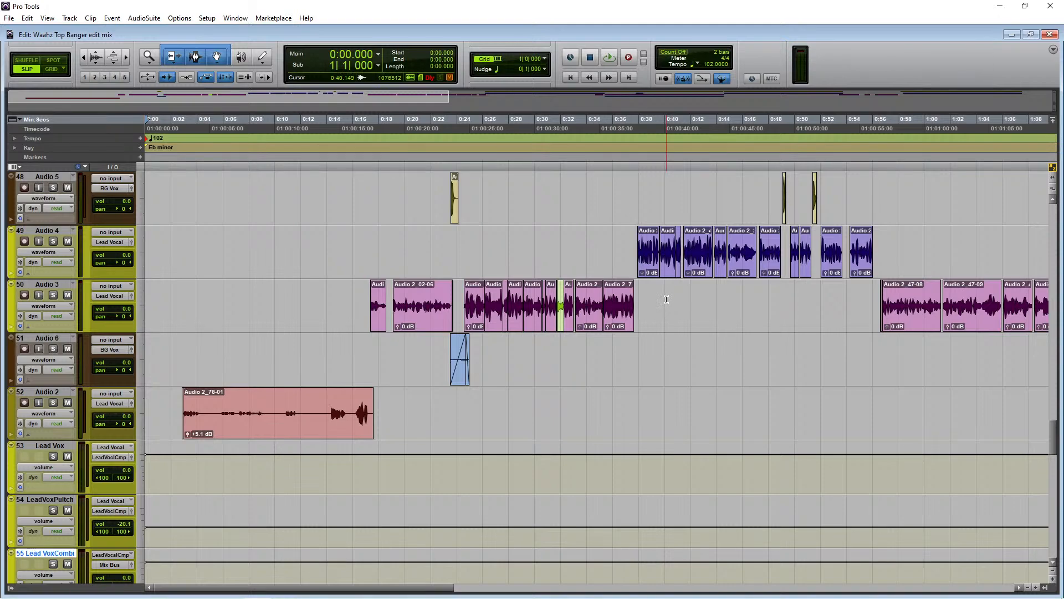
Select the drum clips on tracks 1 to 7 from 0:15.360 to 2:53.738 in the Edit window
{"action": "key", "text": "r"}
{"action": "key", "text": "r"}
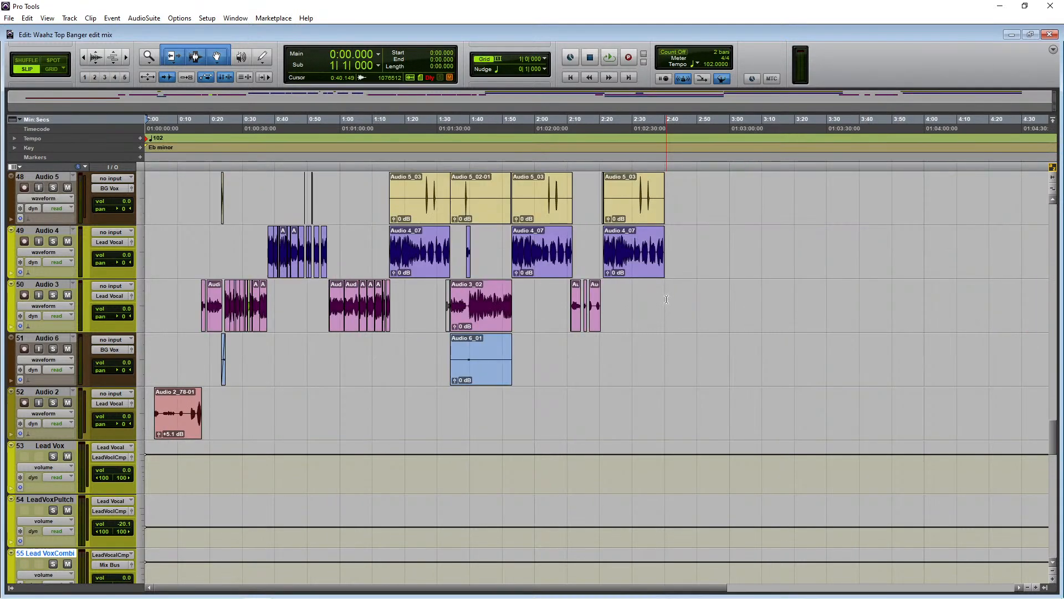
{"action": "scroll", "coordinate": [517, 420], "scroll_direction": "down", "scroll_amount": 2}
{"action": "scroll", "coordinate": [519, 420], "scroll_direction": "up", "scroll_amount": 2}
{"action": "scroll", "coordinate": [519, 419], "scroll_direction": "up", "scroll_amount": 2}
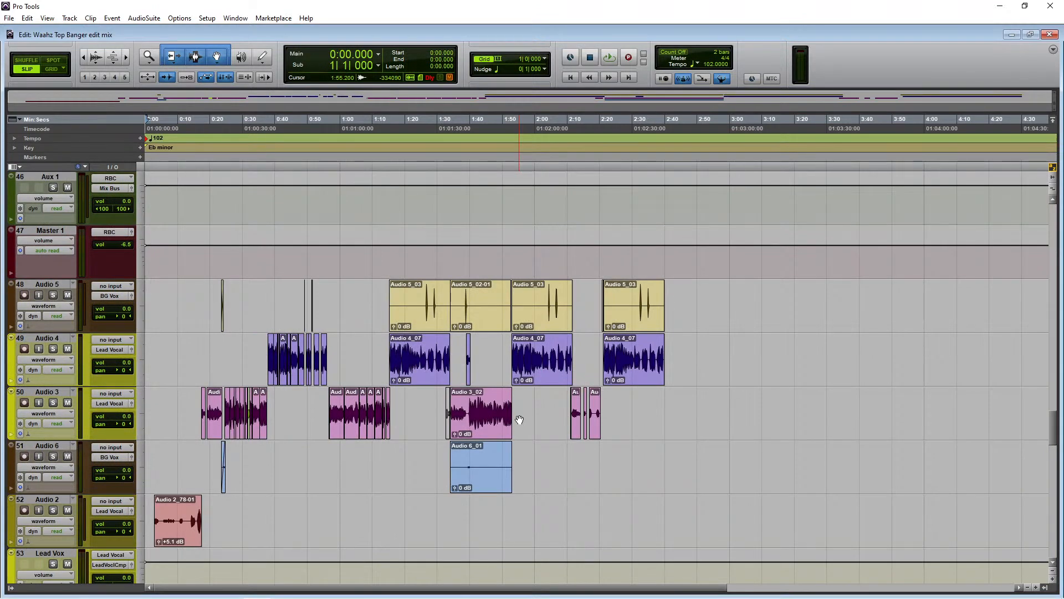
{"action": "scroll", "coordinate": [519, 420], "scroll_direction": "up", "scroll_amount": 2}
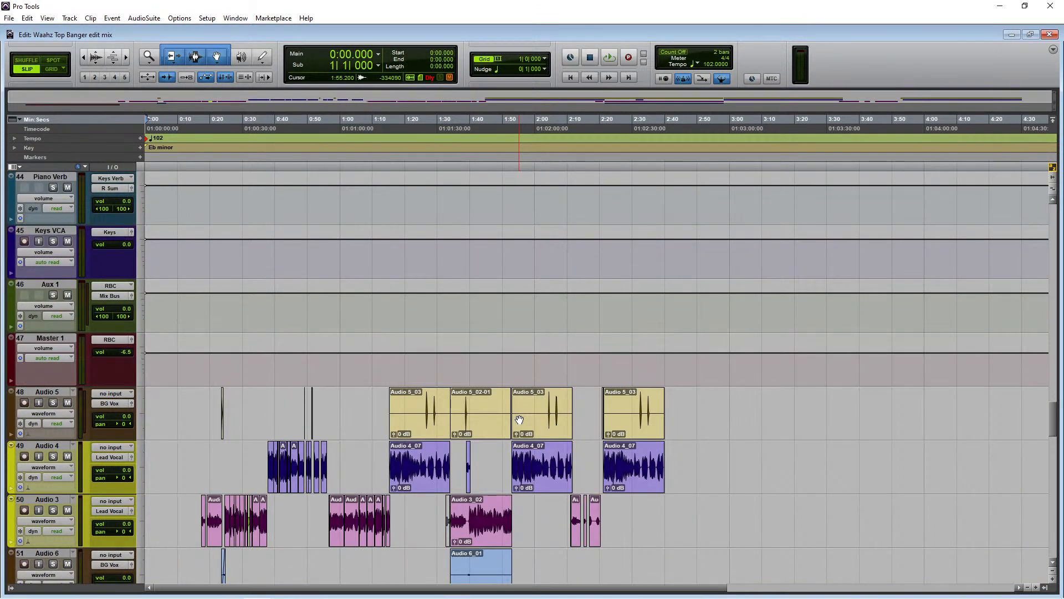
{"action": "scroll", "coordinate": [519, 420], "scroll_direction": "up", "scroll_amount": 5}
{"action": "scroll", "coordinate": [520, 420], "scroll_direction": "up", "scroll_amount": 20}
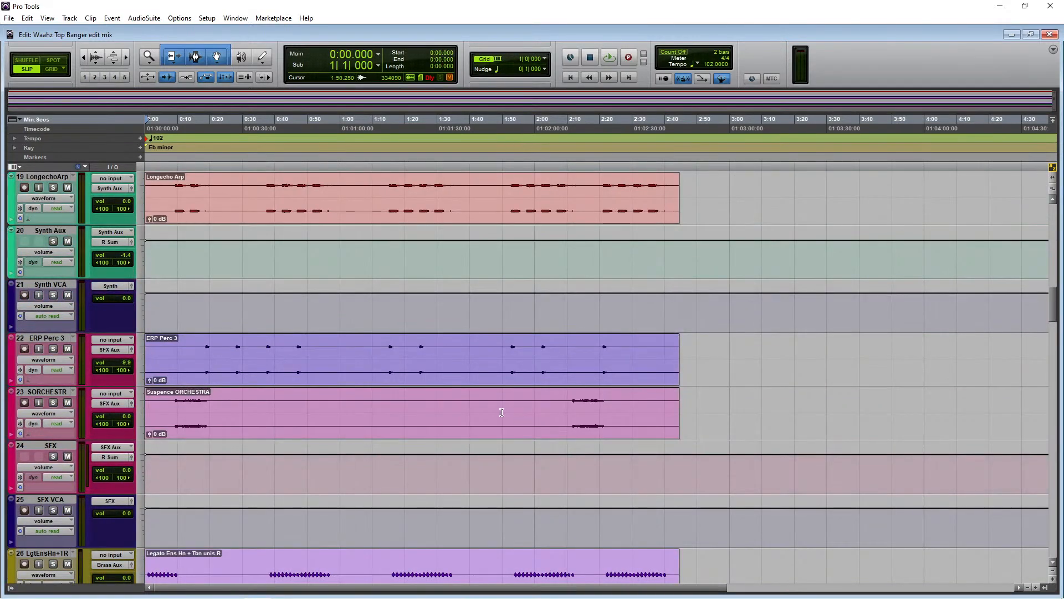
{"action": "scroll", "coordinate": [502, 411], "scroll_direction": "up", "scroll_amount": 18}
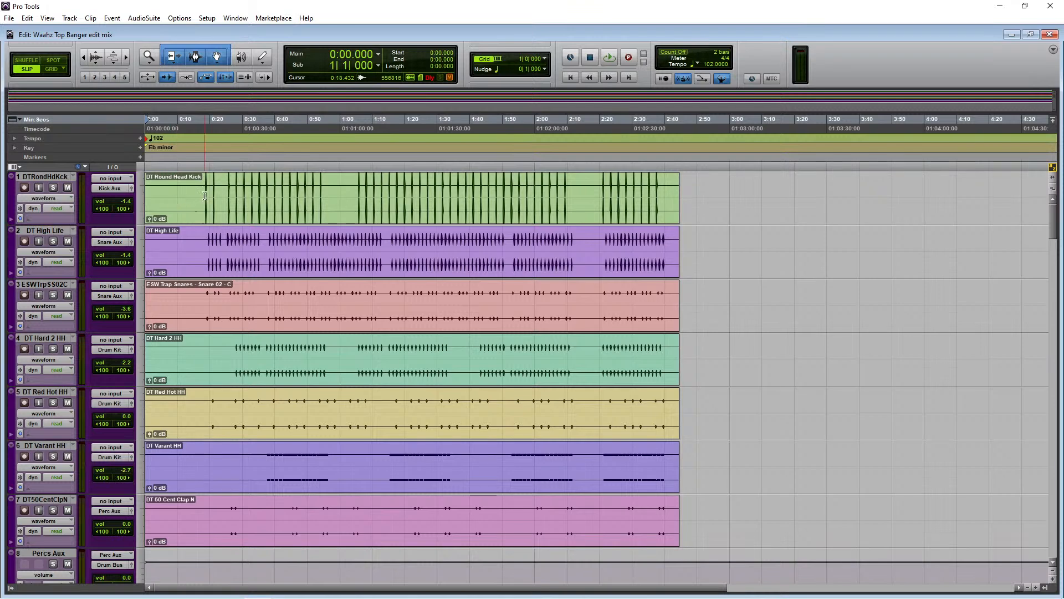
{"action": "left_click_drag", "start_coordinate": [194, 198], "coordinate": [709, 519]}
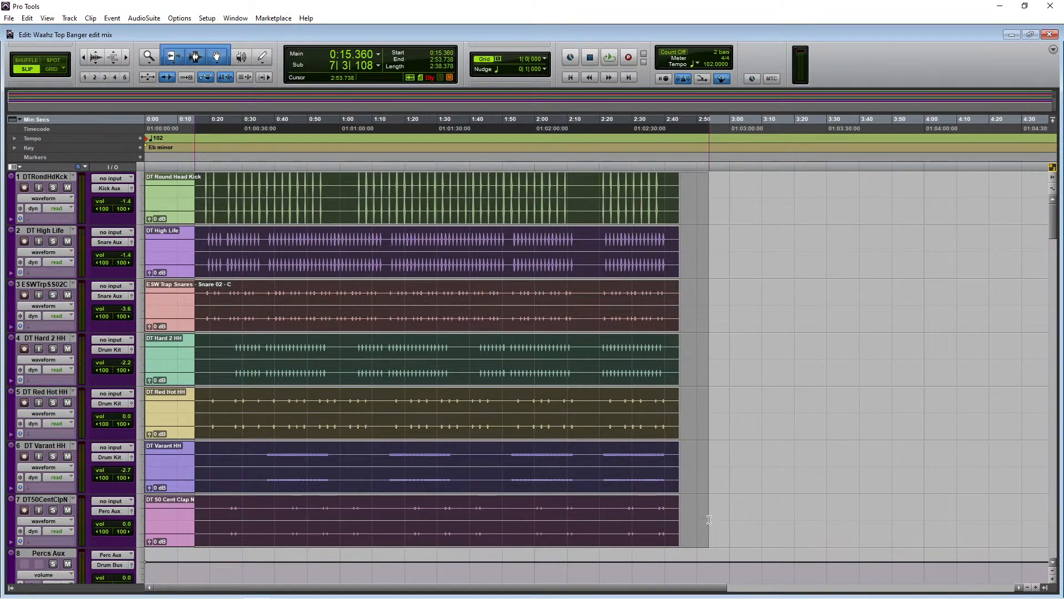
Look over the drum aux tracks, from Percs Aux to Drum Kit Aux, and how they are routed to Drum Bus
{"action": "scroll", "coordinate": [226, 493], "scroll_direction": "down", "scroll_amount": 2}
{"action": "scroll", "coordinate": [71, 460], "scroll_direction": "down", "scroll_amount": 3}
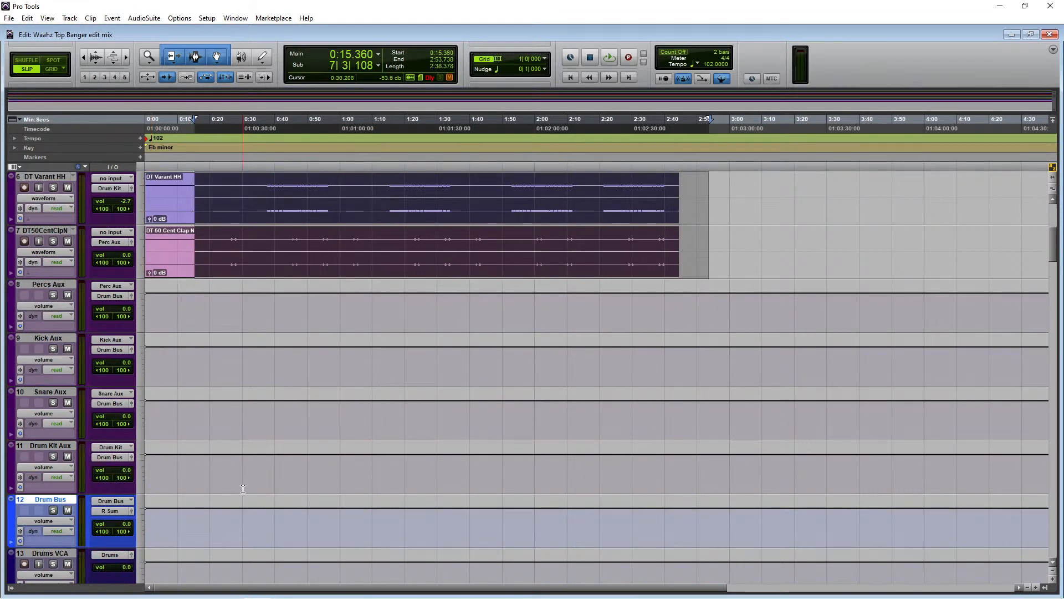
{"action": "scroll", "coordinate": [243, 489], "scroll_direction": "down", "scroll_amount": 2}
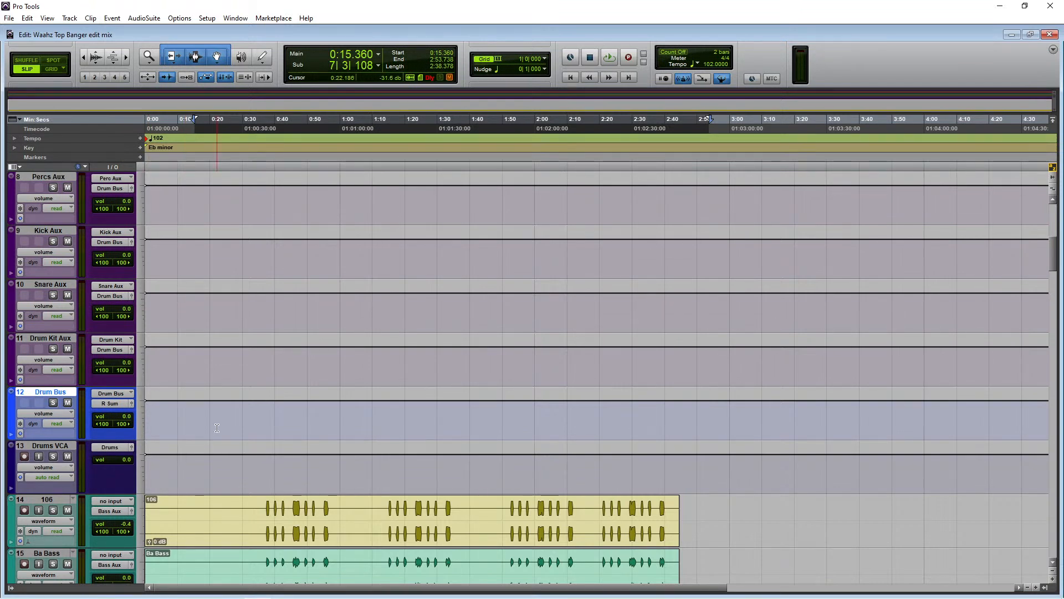
{"action": "scroll", "coordinate": [157, 416], "scroll_direction": "down", "scroll_amount": 1}
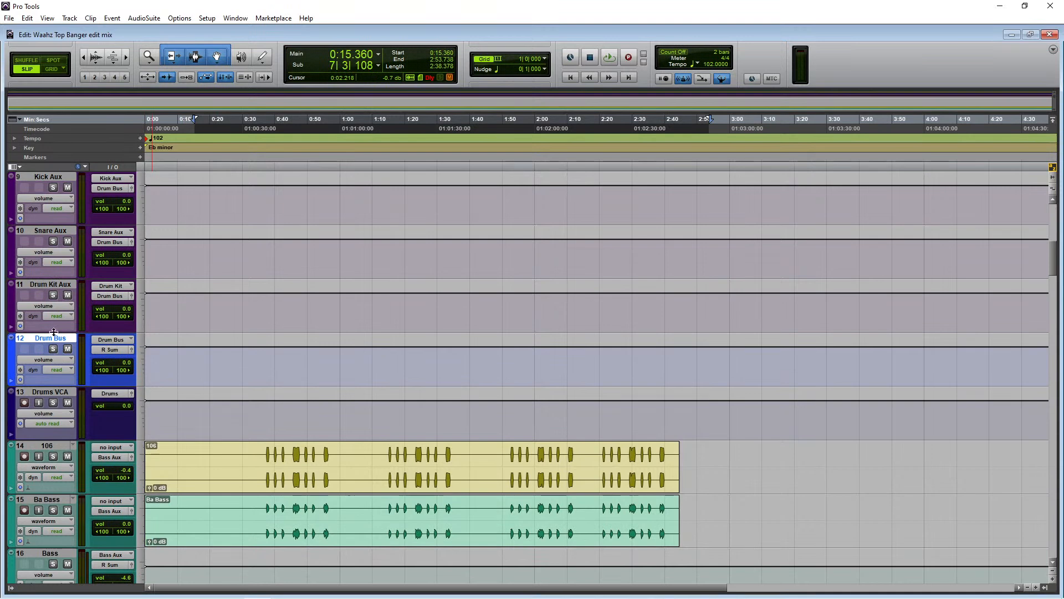
{"action": "left_click", "coordinate": [54, 286]}
{"action": "left_click", "coordinate": [52, 337]}
Examine the T-RackS Classic Compressor settings on the Drum Bus channel in the Mix window, and close the plug-in
{"action": "key", "text": "ctrl+equal"}
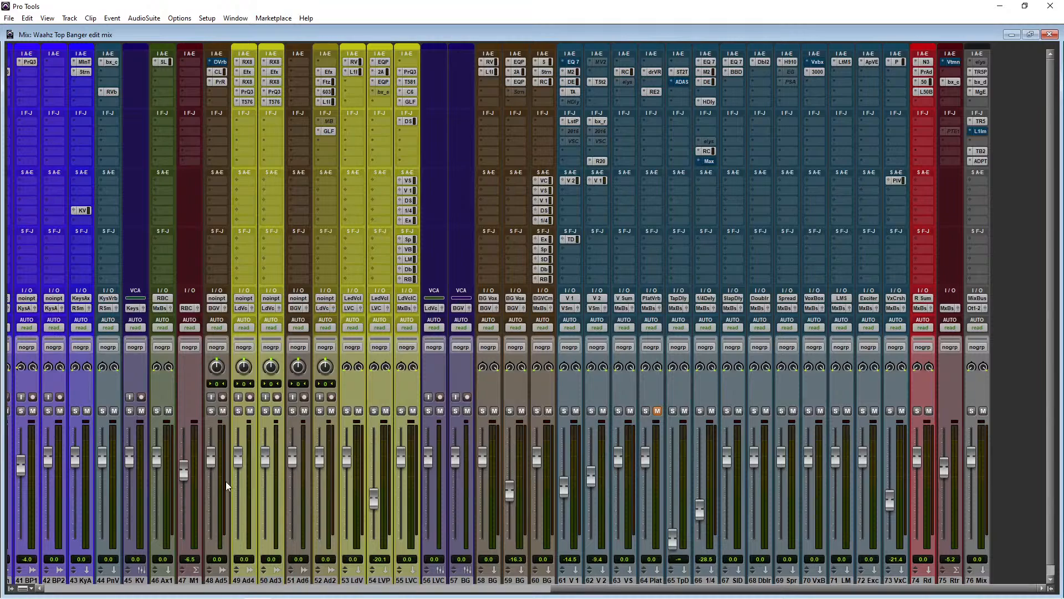
{"action": "left_click_drag", "start_coordinate": [571, 593], "coordinate": [50, 570]}
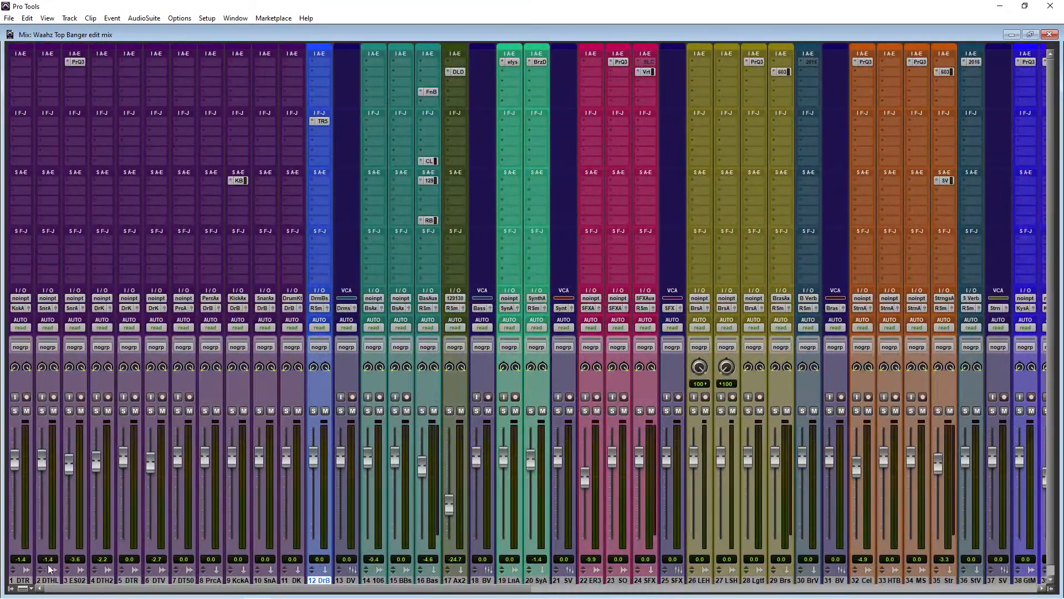
{"action": "left_click", "coordinate": [323, 121]}
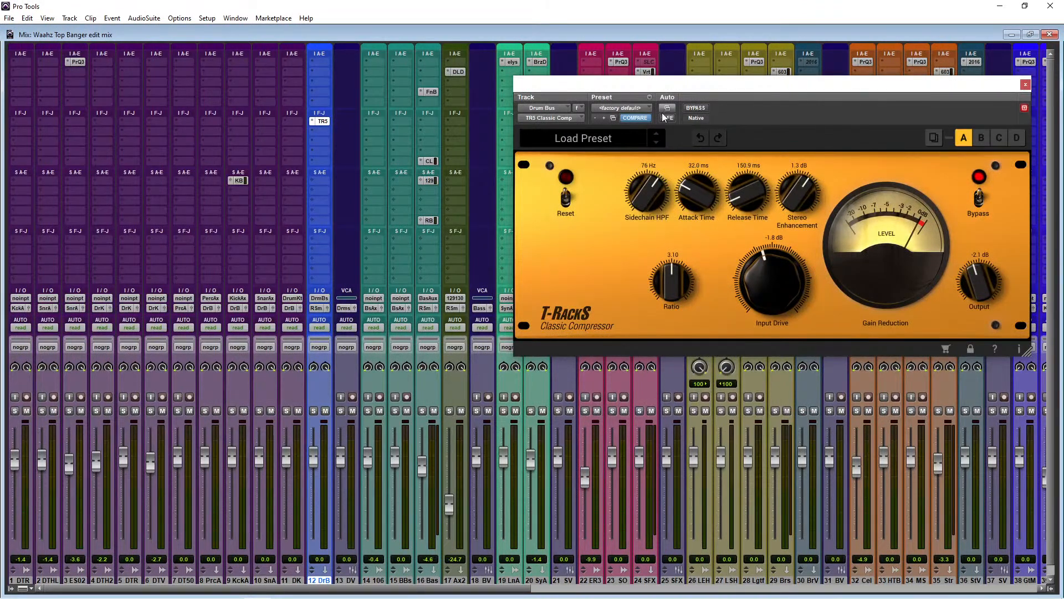
{"action": "left_click_drag", "start_coordinate": [709, 85], "coordinate": [468, 123]}
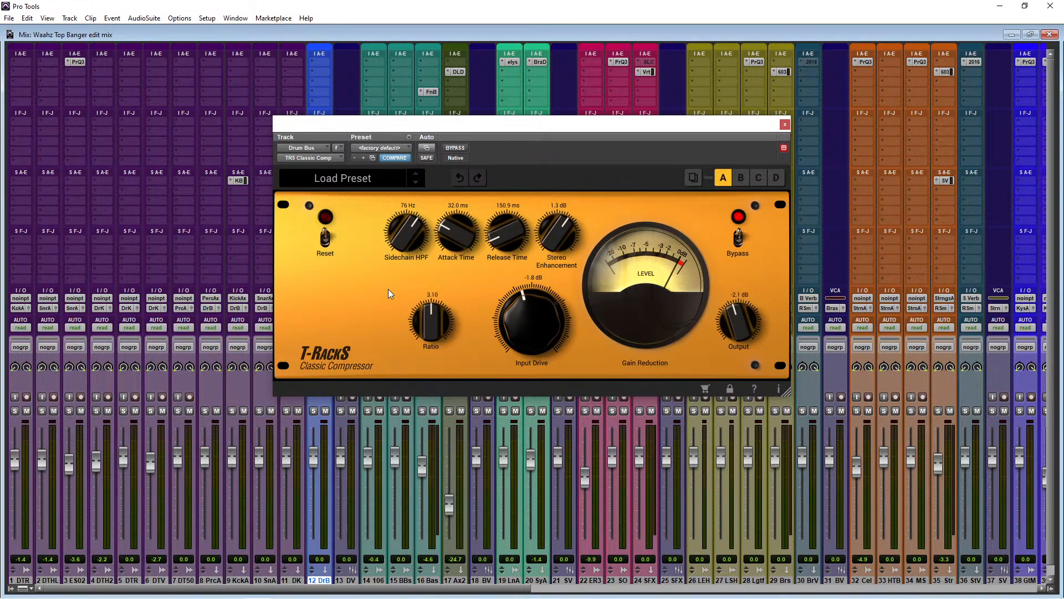
{"action": "left_click", "coordinate": [785, 124]}
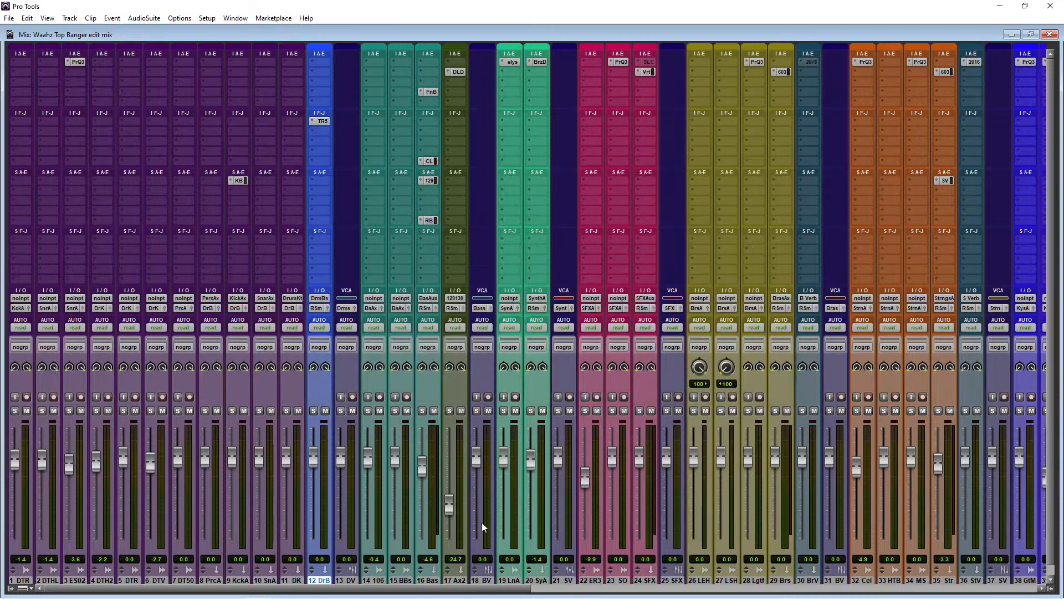
Examine the Mix channel's Precision Comp/Lim, bx_digital V3, Maag EQ4 and T-RackS Bus Compressor settings in turn
{"action": "left_click_drag", "start_coordinate": [407, 589], "coordinate": [914, 594]}
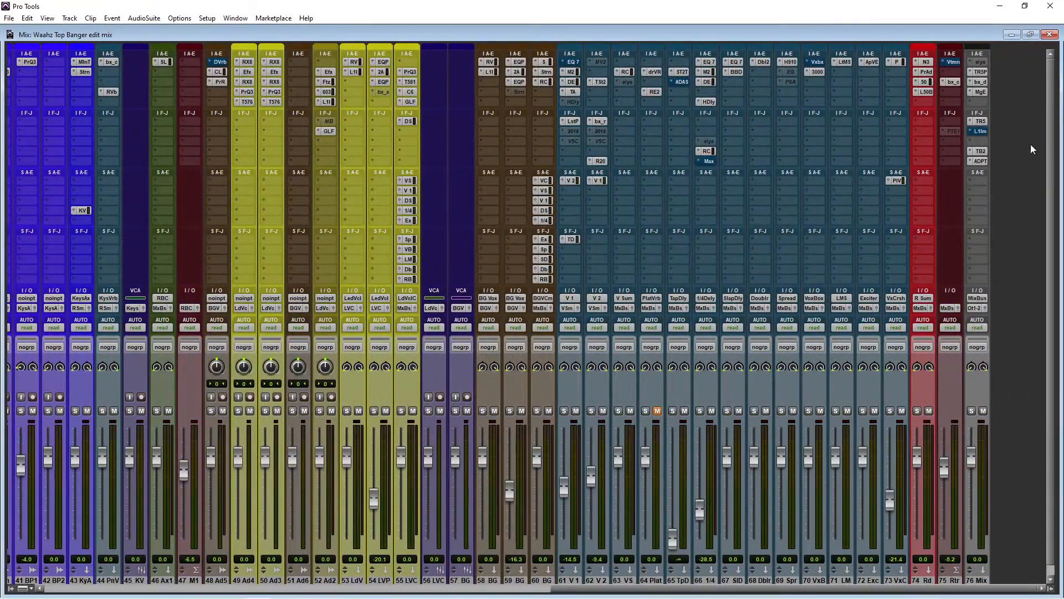
{"action": "left_click", "coordinate": [980, 72]}
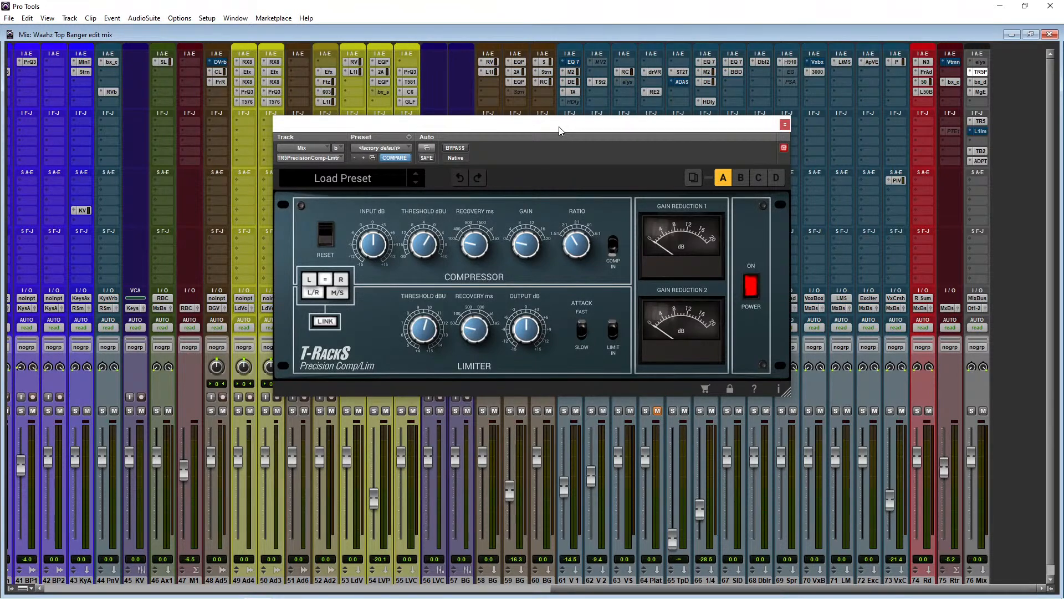
{"action": "left_click", "coordinate": [983, 82]}
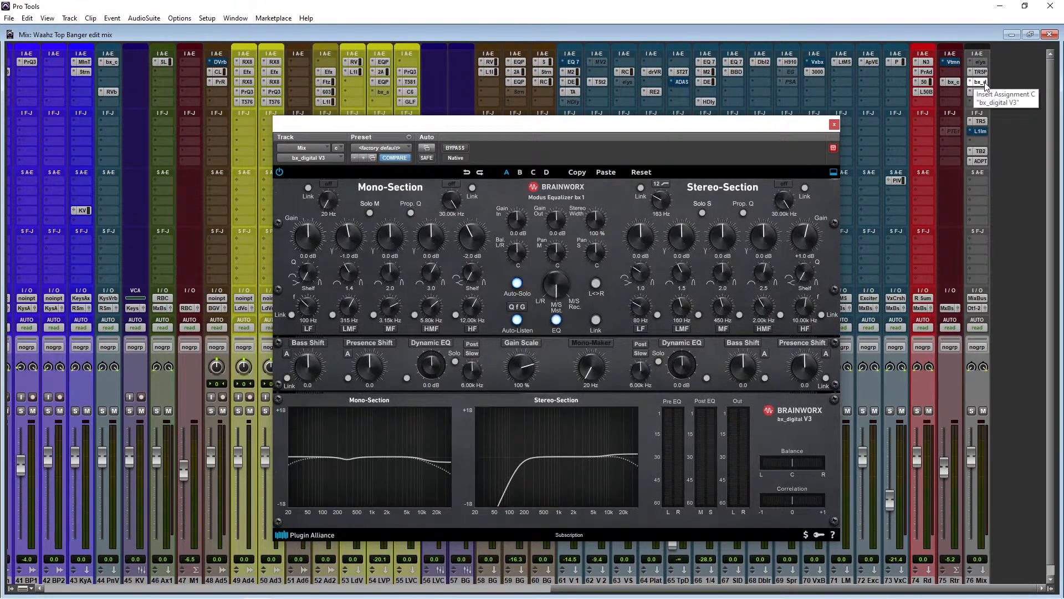
{"action": "left_click", "coordinate": [982, 92]}
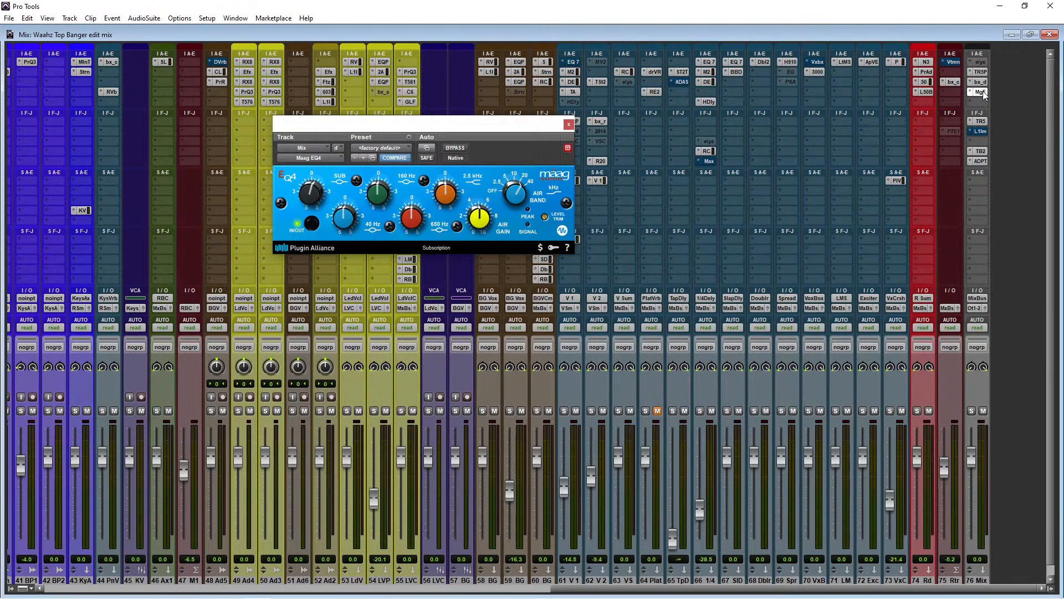
{"action": "left_click", "coordinate": [980, 121]}
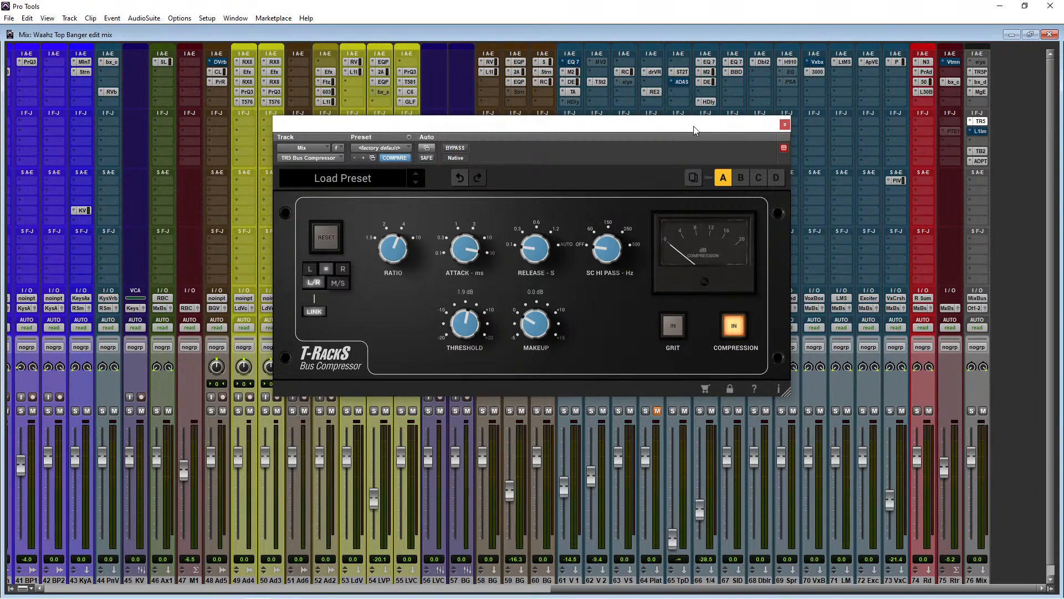
{"action": "left_click_drag", "start_coordinate": [717, 128], "coordinate": [710, 95]}
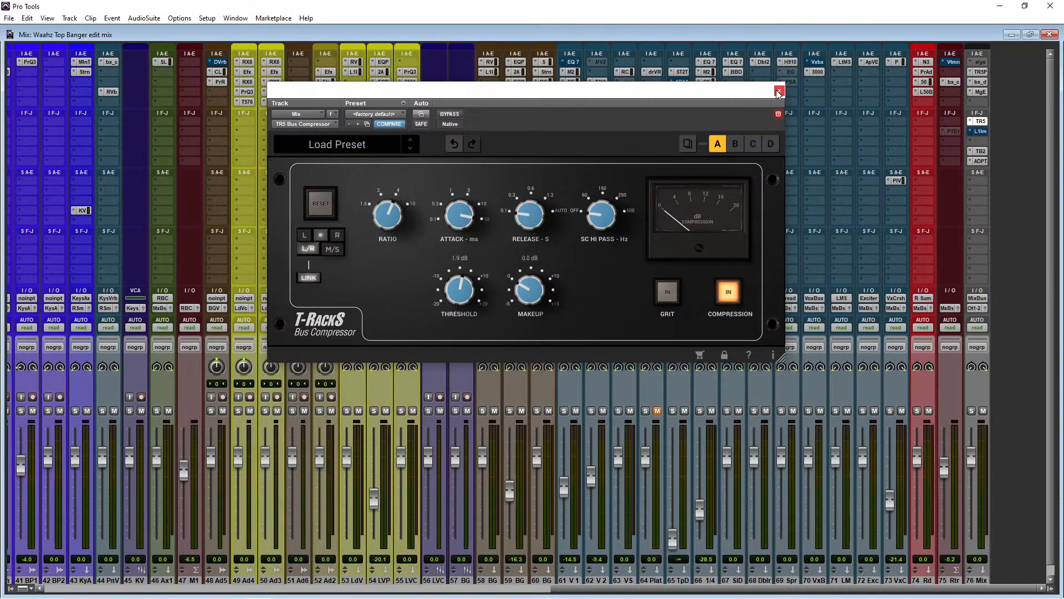
Open the Mix channel's Precision Comp/Lim over the Edit window and place the edit cursor on track 14 at 0:36.864
{"action": "left_click", "coordinate": [980, 72]}
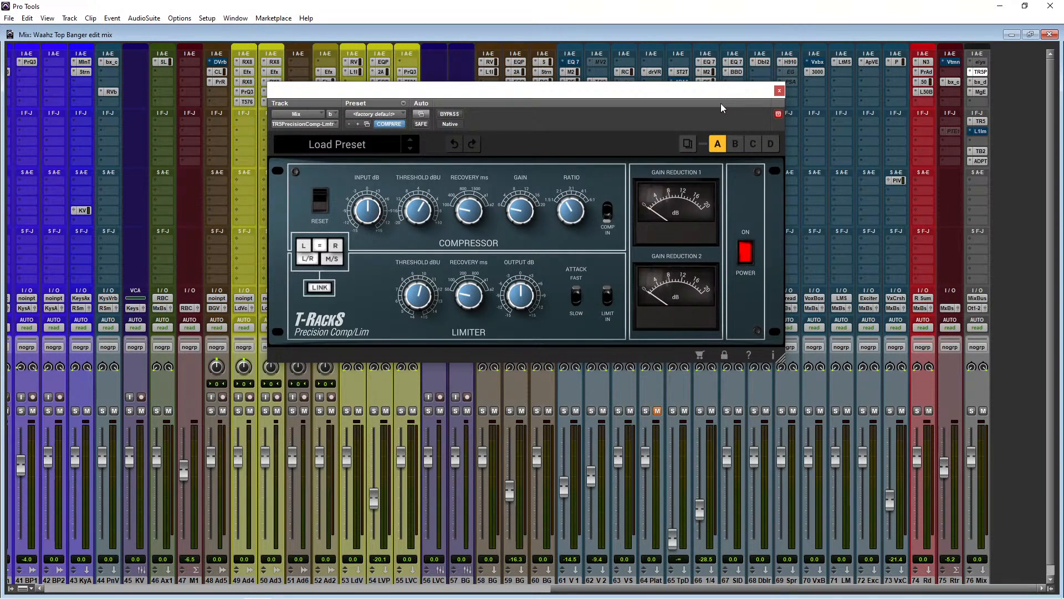
{"action": "key", "text": "ctrl+equal"}
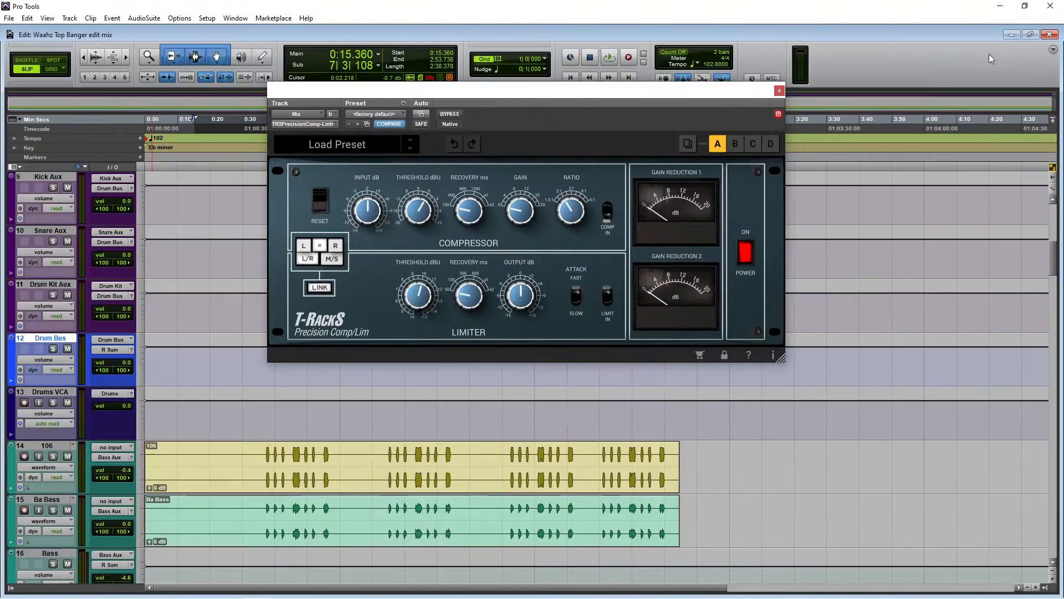
{"action": "scroll", "coordinate": [315, 418], "scroll_direction": "up", "scroll_amount": 7}
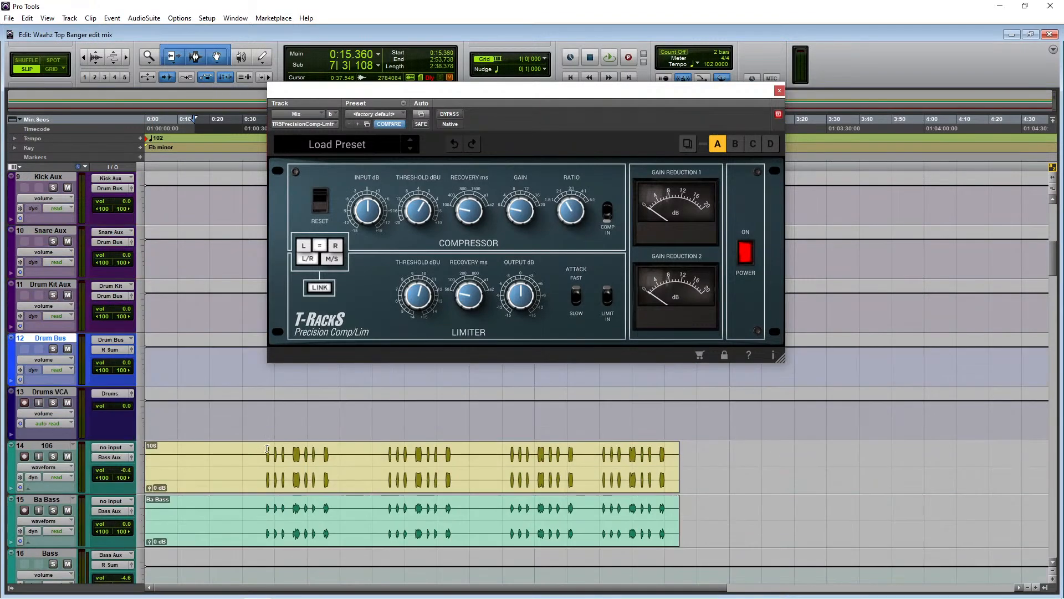
{"action": "left_click", "coordinate": [273, 445]}
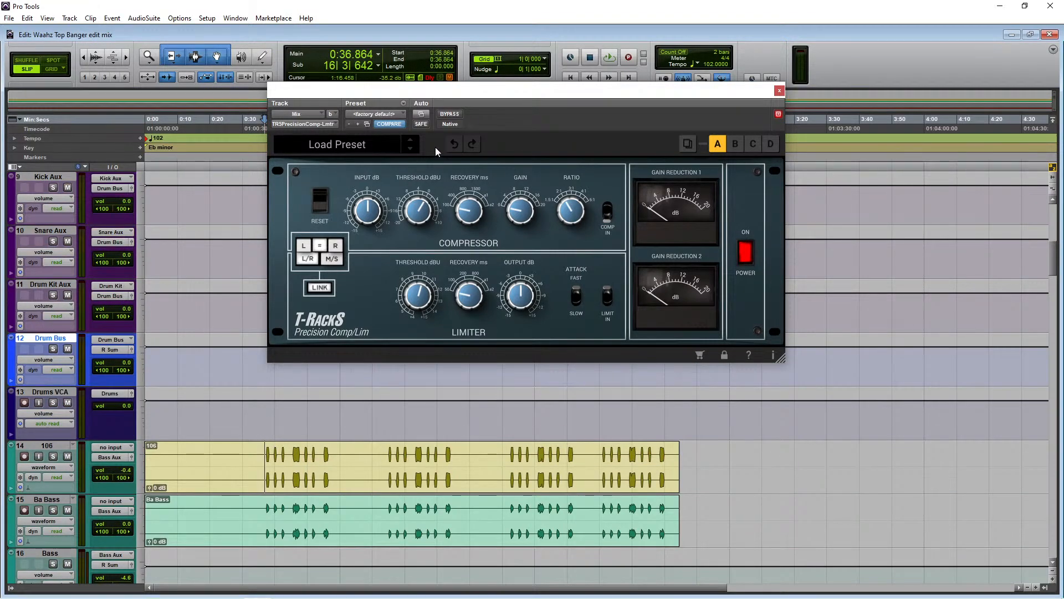
Play the mix twice from 0:36.864 while watching the Mix channel's Precision Comp/Lim gain reduction
{"action": "left_click_drag", "start_coordinate": [506, 93], "coordinate": [507, 102]}
{"action": "key", "text": "space"}
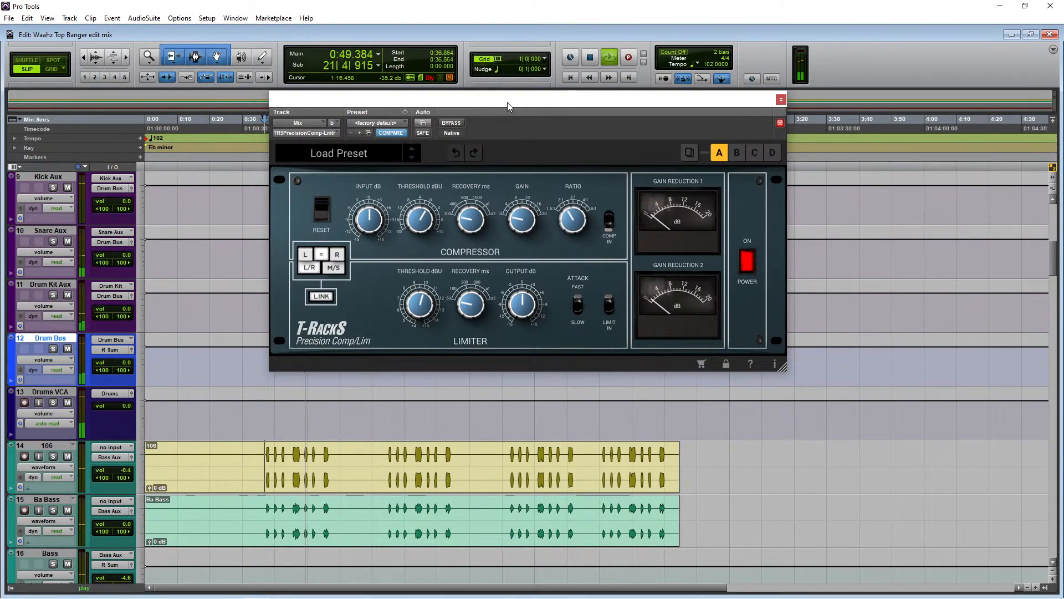
{"action": "key", "text": "space"}
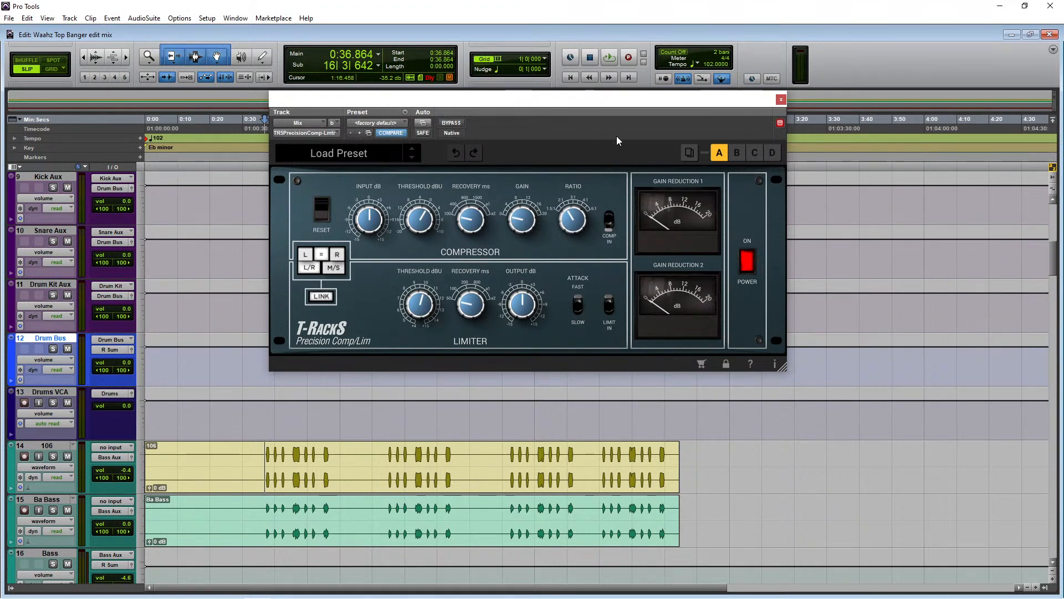
{"action": "left_click_drag", "start_coordinate": [503, 100], "coordinate": [511, 105]}
{"action": "key", "text": "space"}
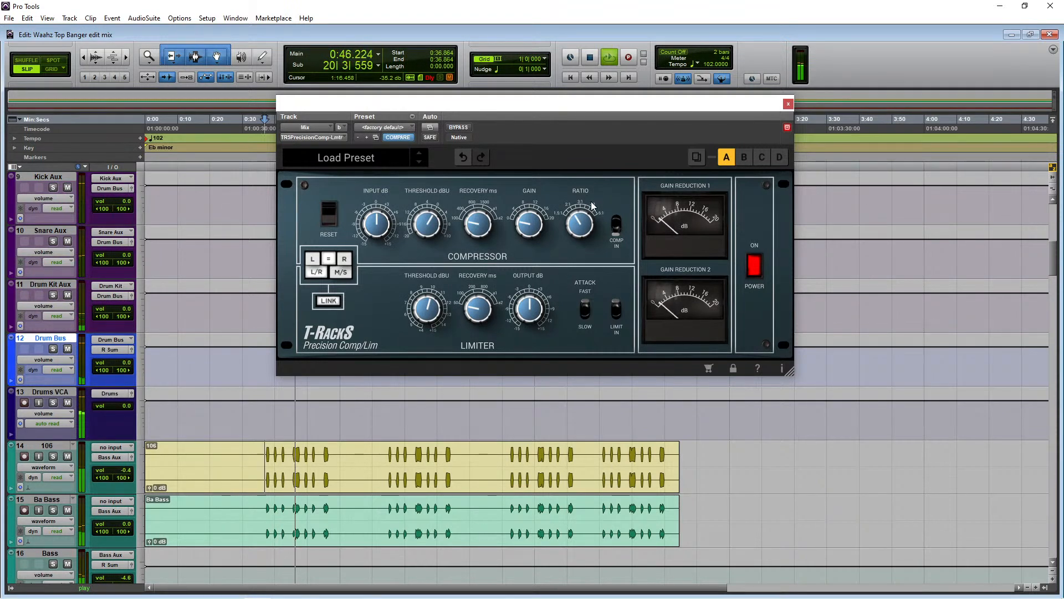
{"action": "key", "text": "space"}
{"action": "left_click_drag", "start_coordinate": [567, 109], "coordinate": [576, 126]}
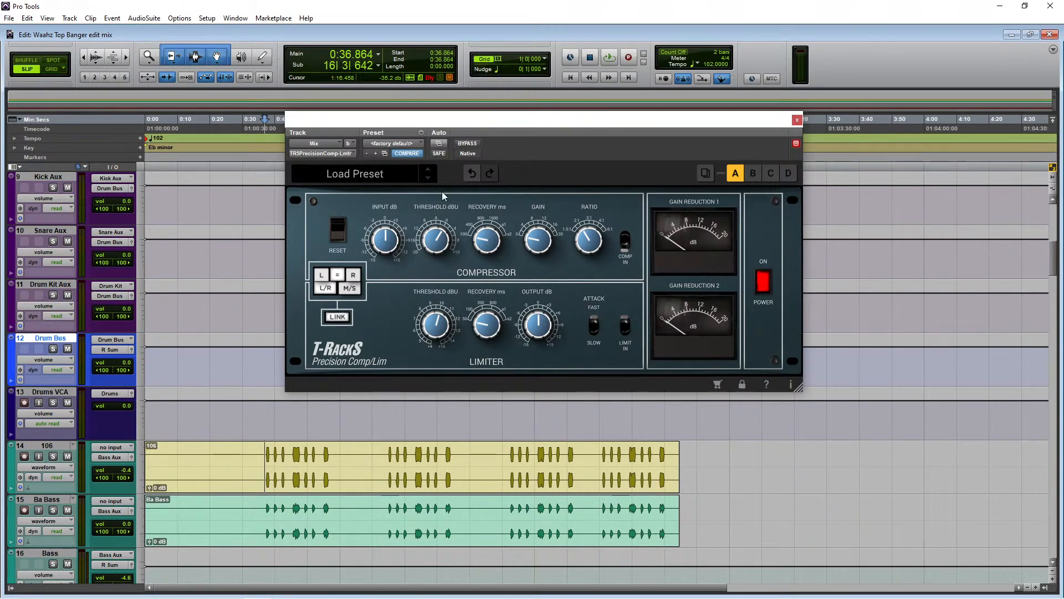
Close the Precision Comp/Lim, look over the tracks down to the brass section, and select track 27, Legato Solo Horn
{"action": "scroll", "coordinate": [153, 321], "scroll_direction": "down", "scroll_amount": 3}
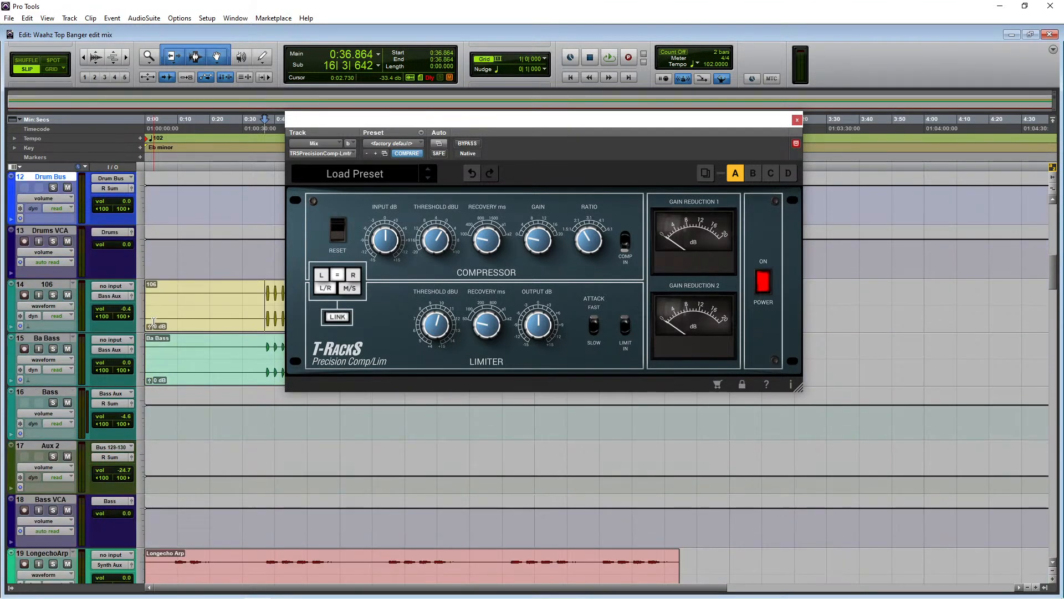
{"action": "scroll", "coordinate": [153, 321], "scroll_direction": "down", "scroll_amount": 6}
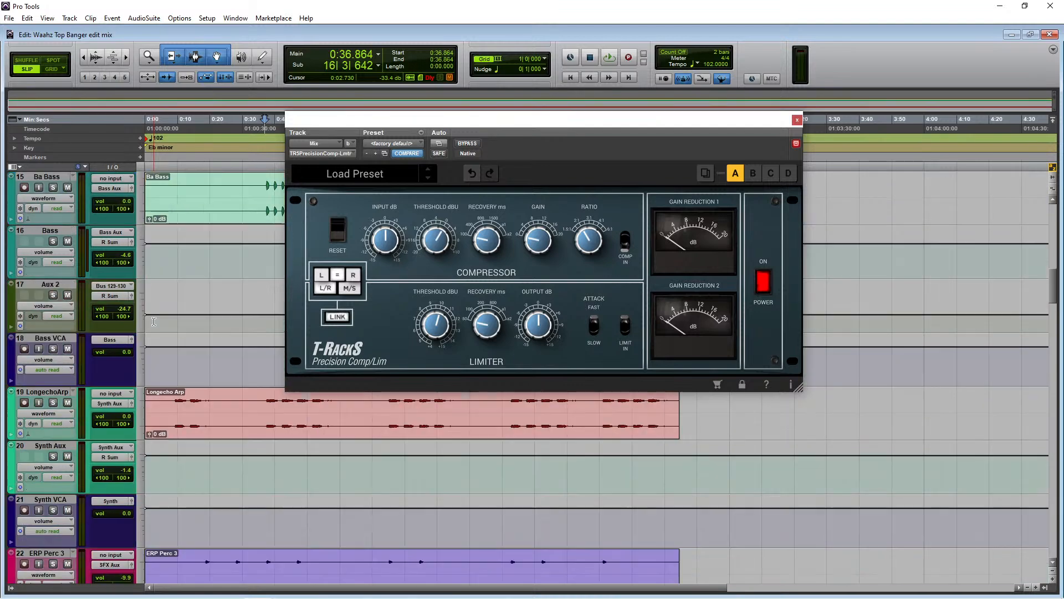
{"action": "left_click", "coordinate": [801, 120]}
{"action": "scroll", "coordinate": [316, 345], "scroll_direction": "down", "scroll_amount": 4}
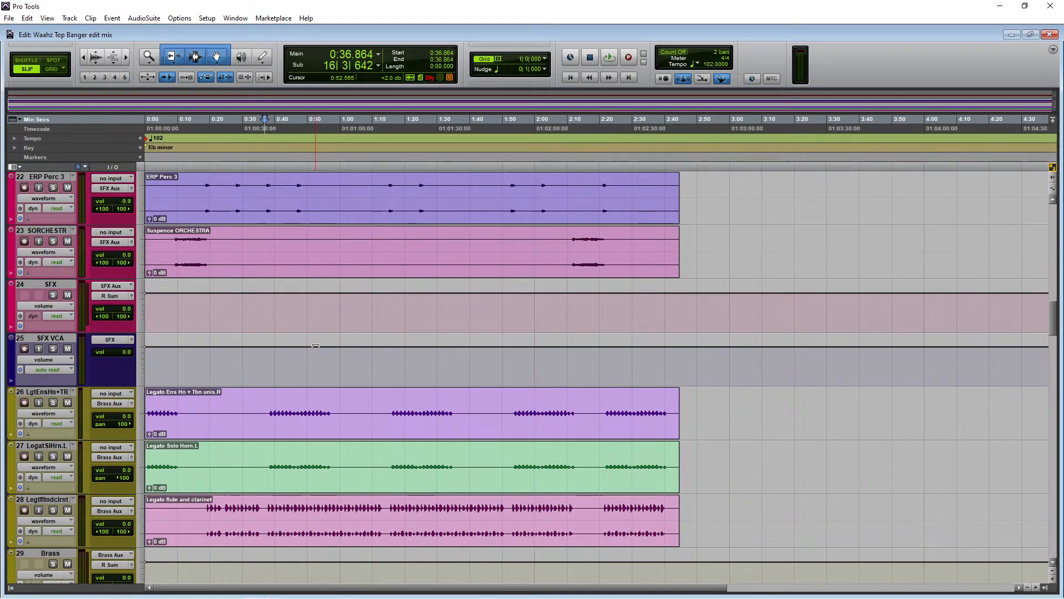
{"action": "scroll", "coordinate": [315, 346], "scroll_direction": "down", "scroll_amount": 3}
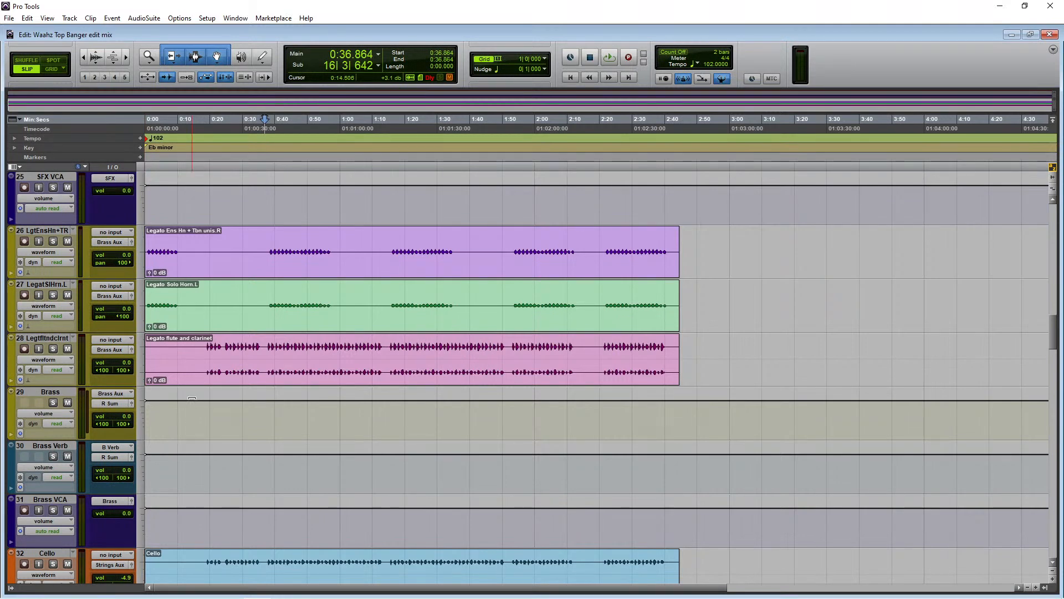
{"action": "scroll", "coordinate": [275, 365], "scroll_direction": "down", "scroll_amount": 1}
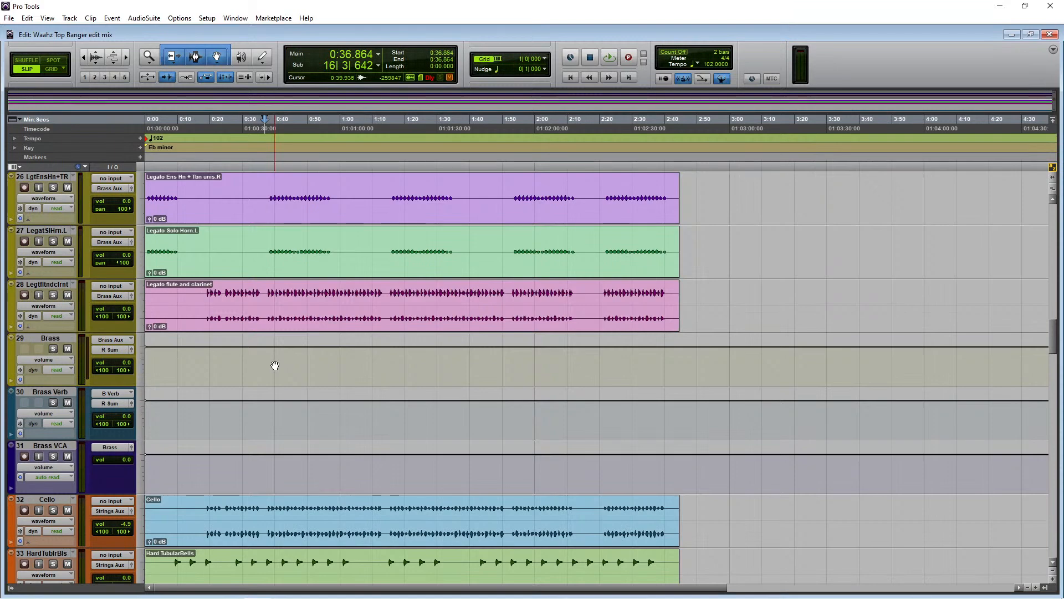
{"action": "scroll", "coordinate": [105, 307], "scroll_direction": "up", "scroll_amount": 2}
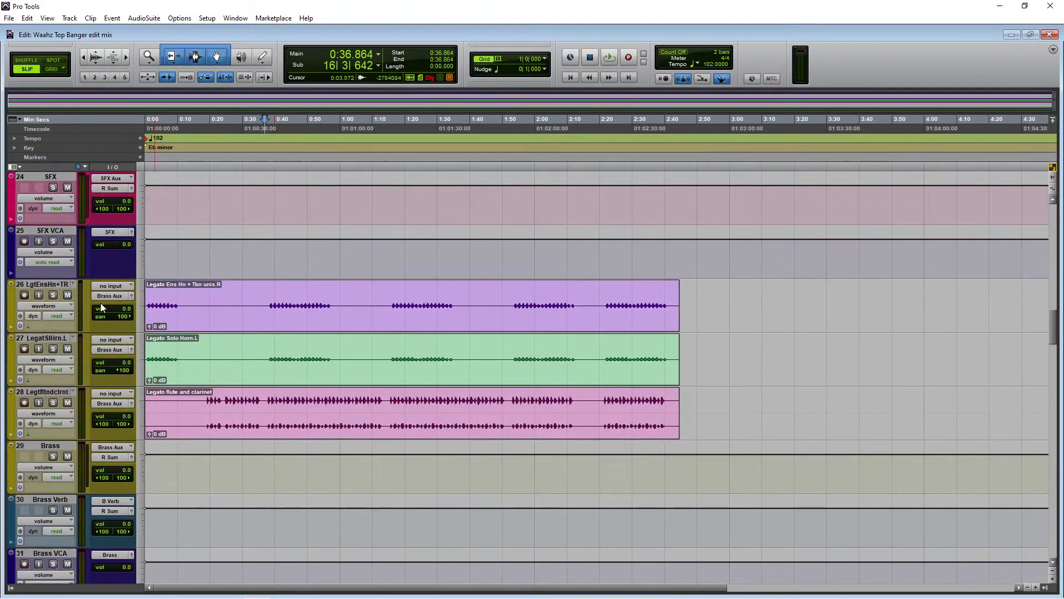
{"action": "left_click", "coordinate": [42, 339]}
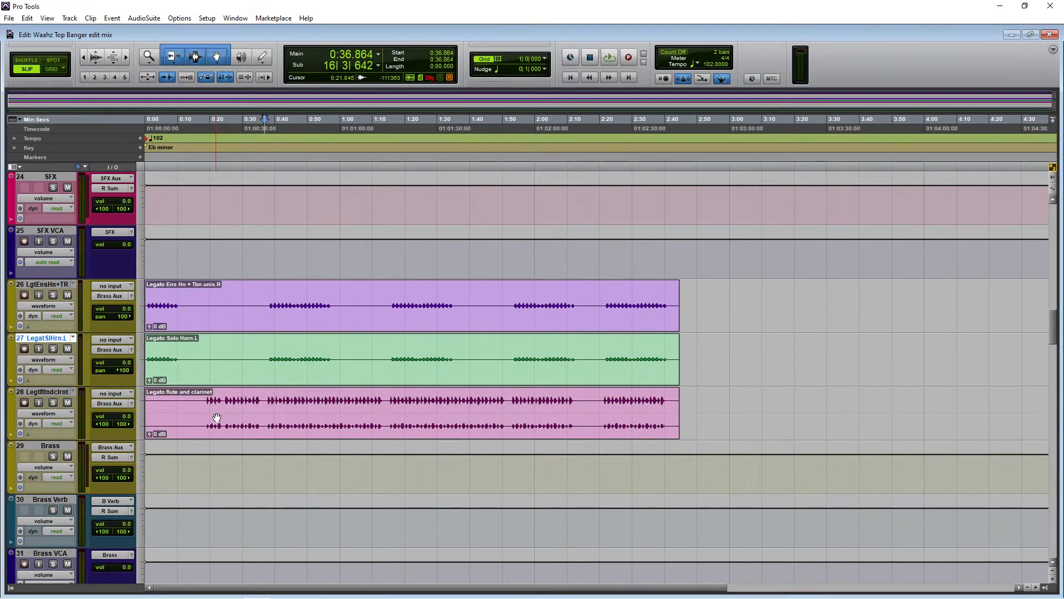
Play the song from 0:08.704, just before the first Hard TubularBells hit on track 33
{"action": "scroll", "coordinate": [216, 417], "scroll_direction": "down", "scroll_amount": 1}
{"action": "scroll", "coordinate": [217, 417], "scroll_direction": "down", "scroll_amount": 3}
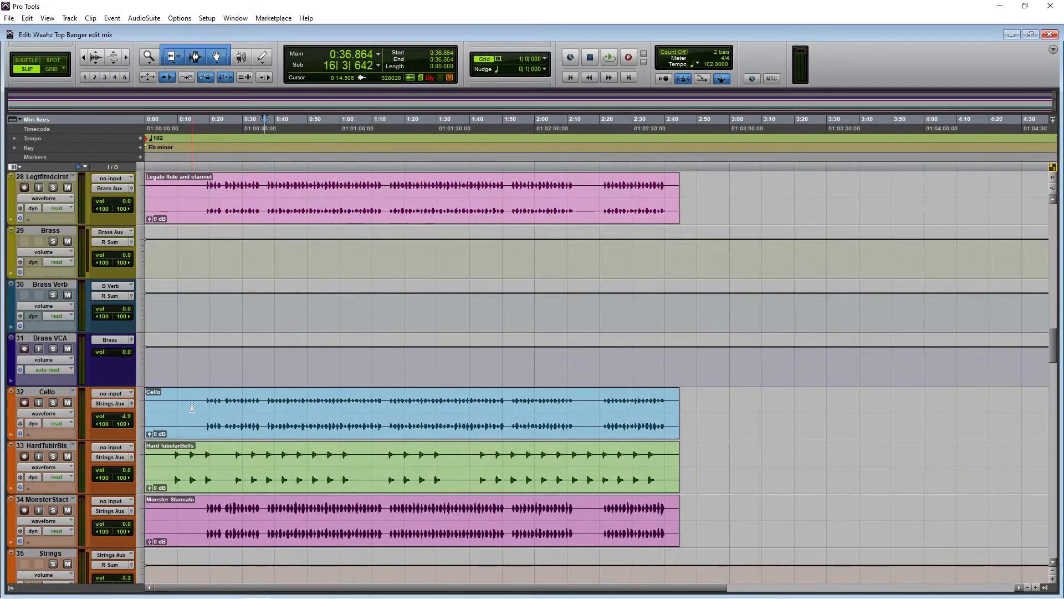
{"action": "scroll", "coordinate": [192, 408], "scroll_direction": "down", "scroll_amount": 1}
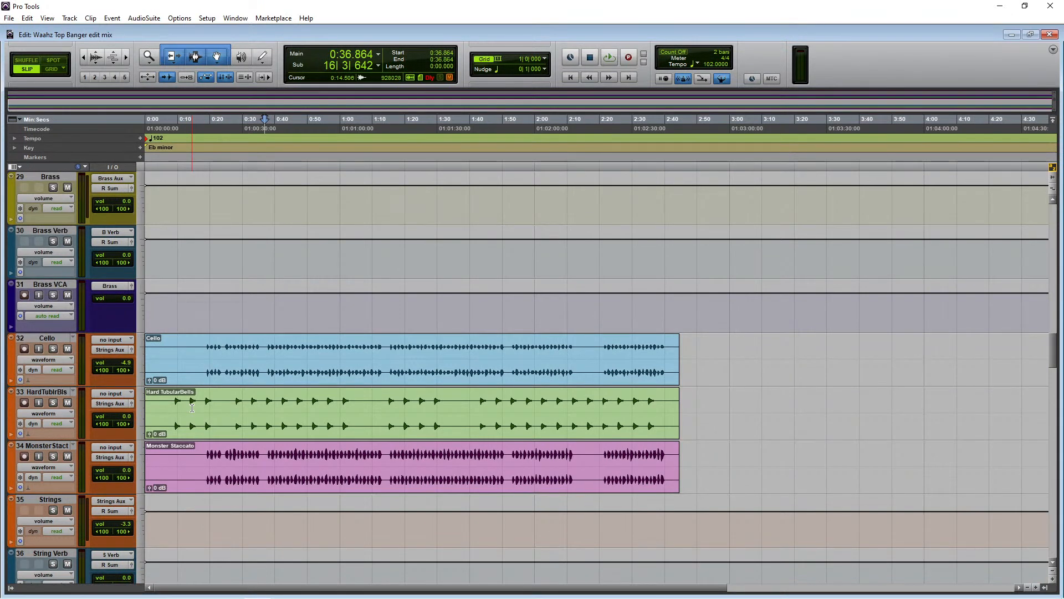
{"action": "left_click", "coordinate": [173, 408]}
{"action": "key", "text": "space"}
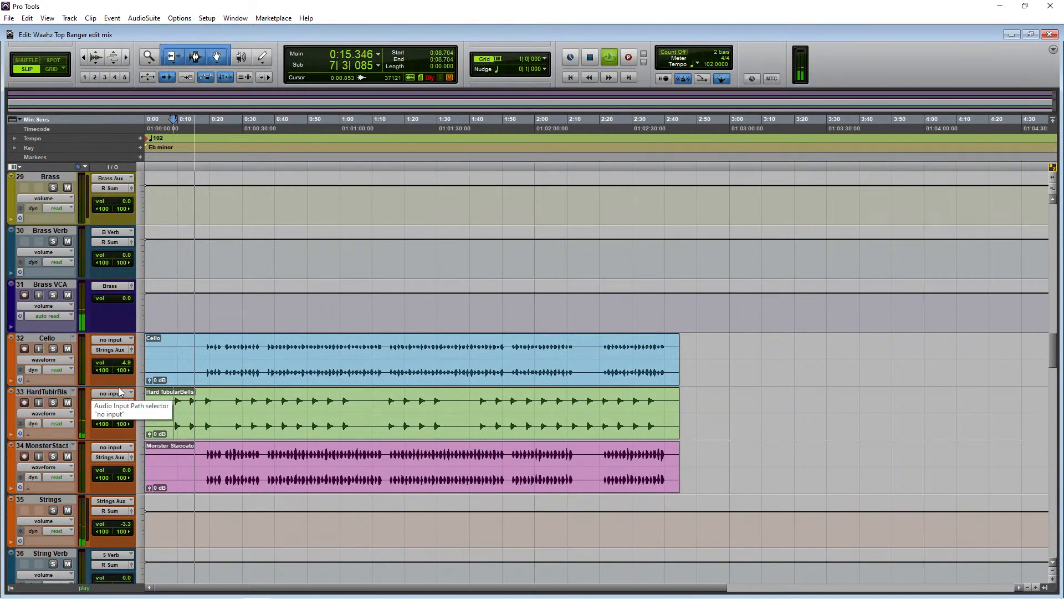
{"action": "key", "text": "space"}
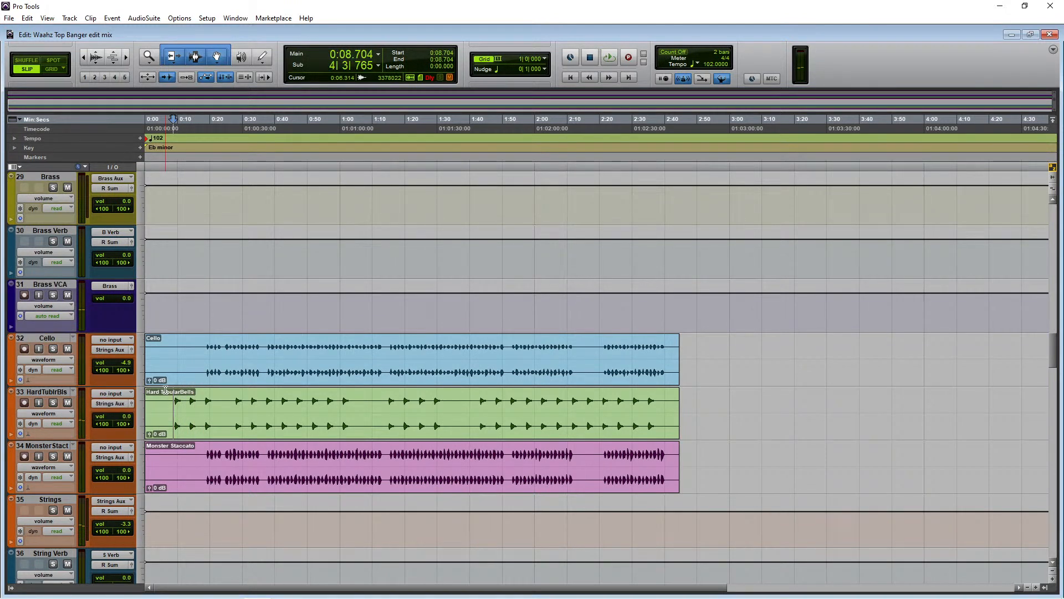
Locate the Monster Staccato entry at 0:19.114 and select that clip's range from 0:14.165 to 0:39.594
{"action": "left_click", "coordinate": [203, 454]}
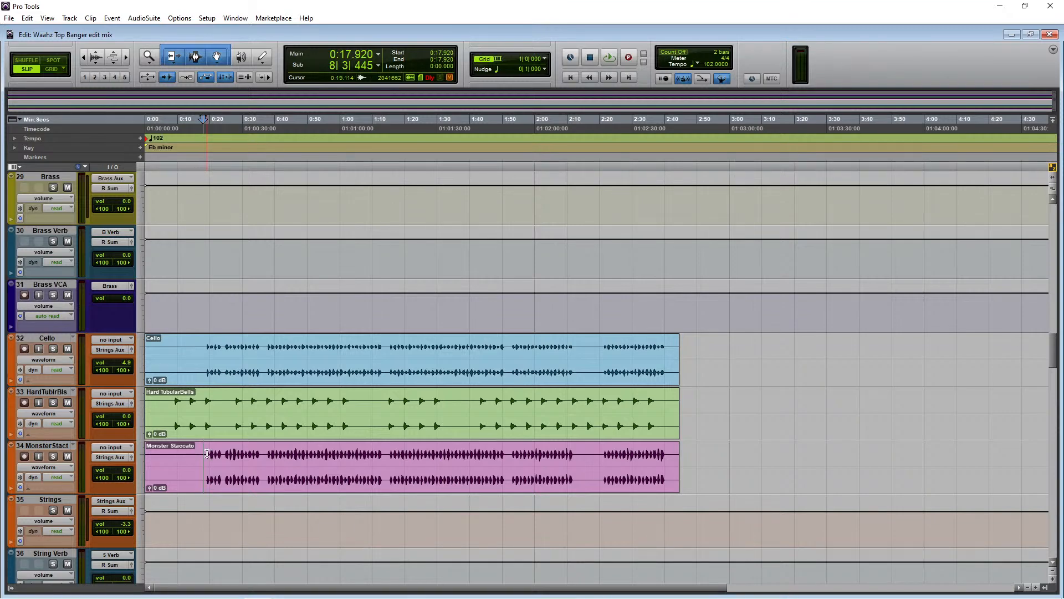
{"action": "left_click", "coordinate": [207, 454]}
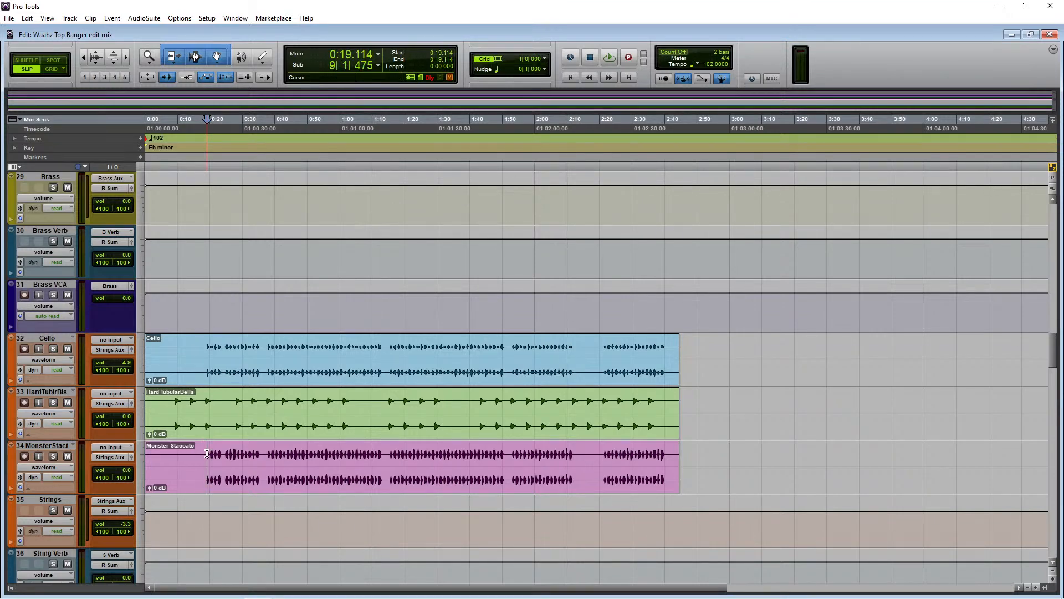
{"action": "scroll", "coordinate": [207, 453], "scroll_direction": "down", "scroll_amount": 4}
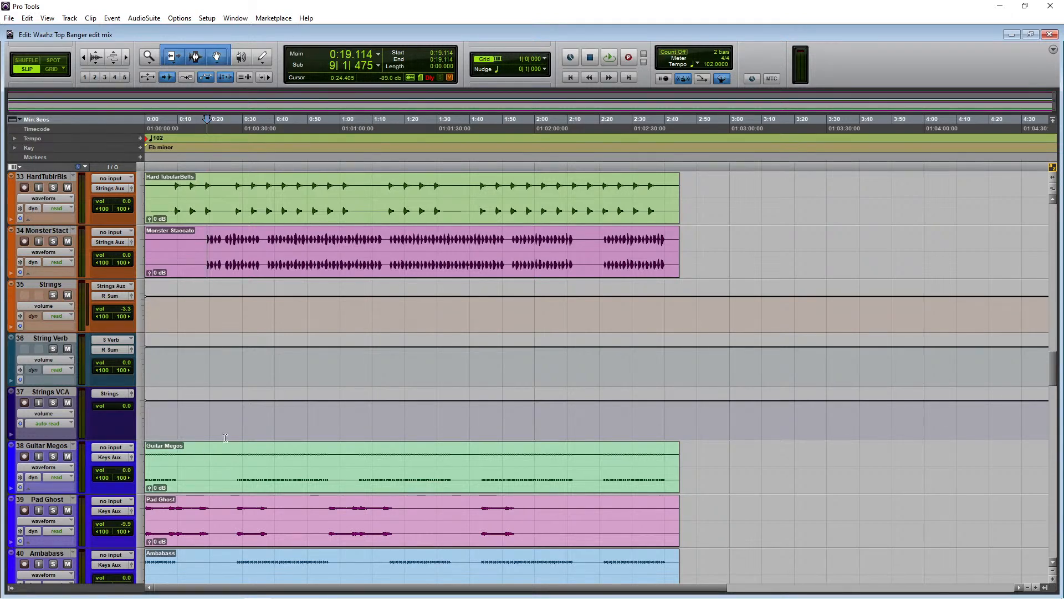
{"action": "left_click_drag", "start_coordinate": [193, 243], "coordinate": [274, 240]}
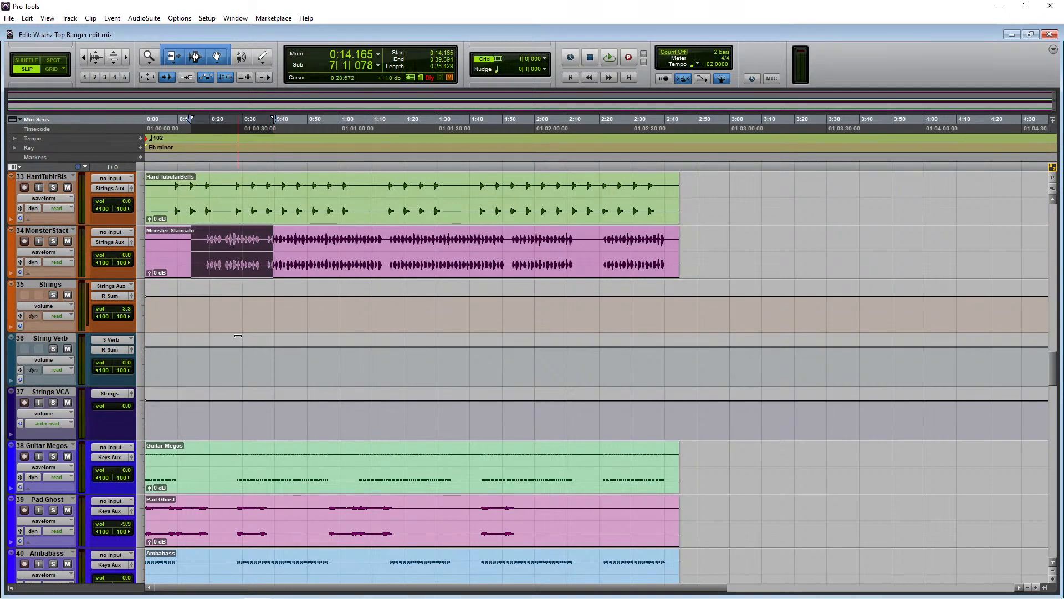
{"action": "scroll", "coordinate": [238, 335], "scroll_direction": "down", "scroll_amount": 3}
{"action": "scroll", "coordinate": [237, 336], "scroll_direction": "up", "scroll_amount": 3}
{"action": "scroll", "coordinate": [237, 336], "scroll_direction": "up", "scroll_amount": 10}
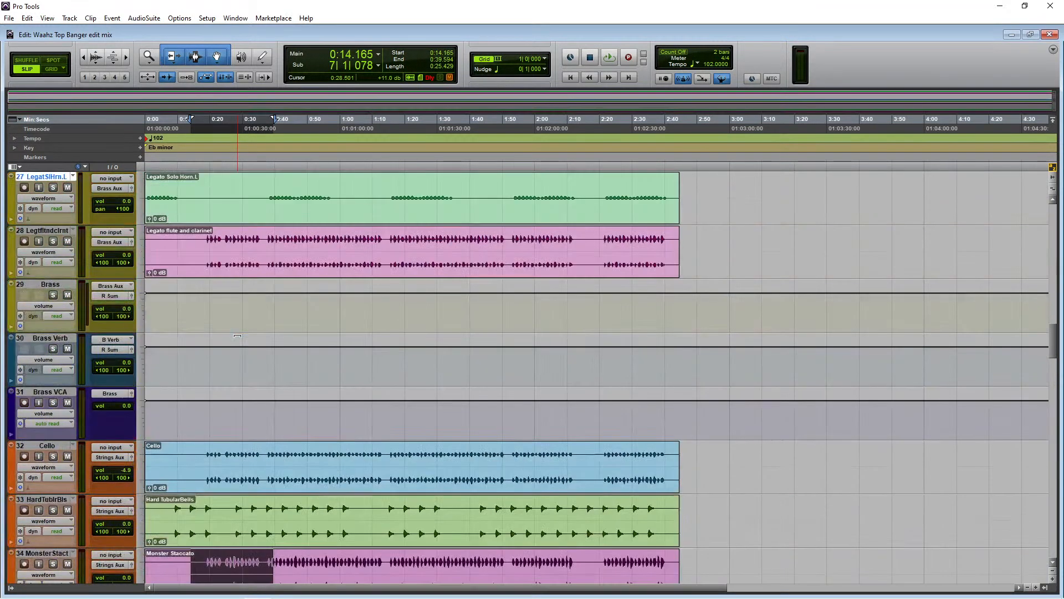
Select the opening sections of Guitar Megos, Pad Ghost, Ambabass and Bass Phrase Hum 1 in turn, ending at 0:13.653, 0:20.480, 0:11.605 and 0:14.848
{"action": "scroll", "coordinate": [237, 336], "scroll_direction": "down", "scroll_amount": 14}
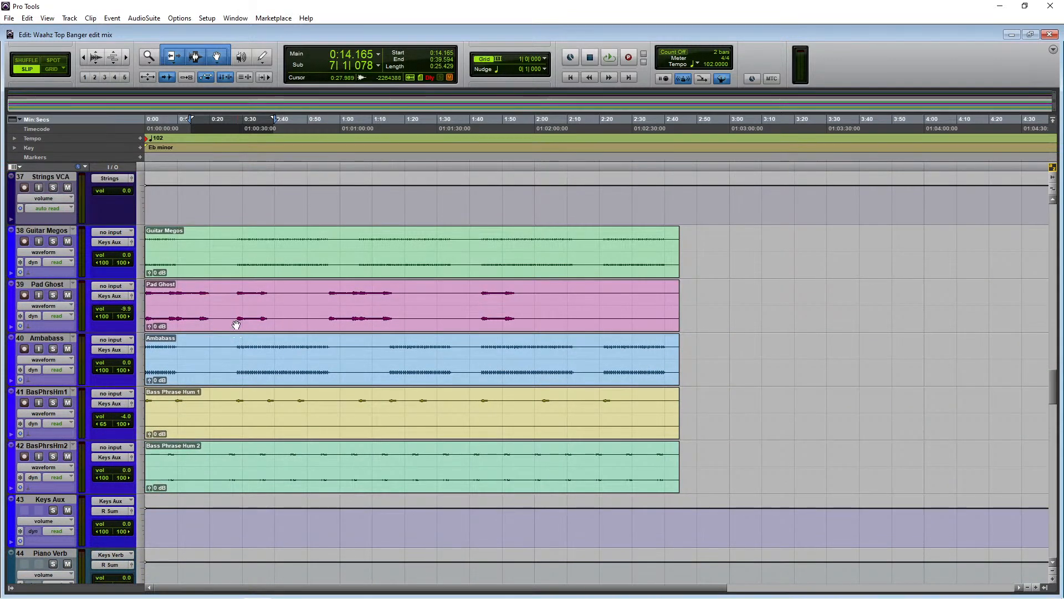
{"action": "left_click_drag", "start_coordinate": [189, 253], "coordinate": [88, 253]}
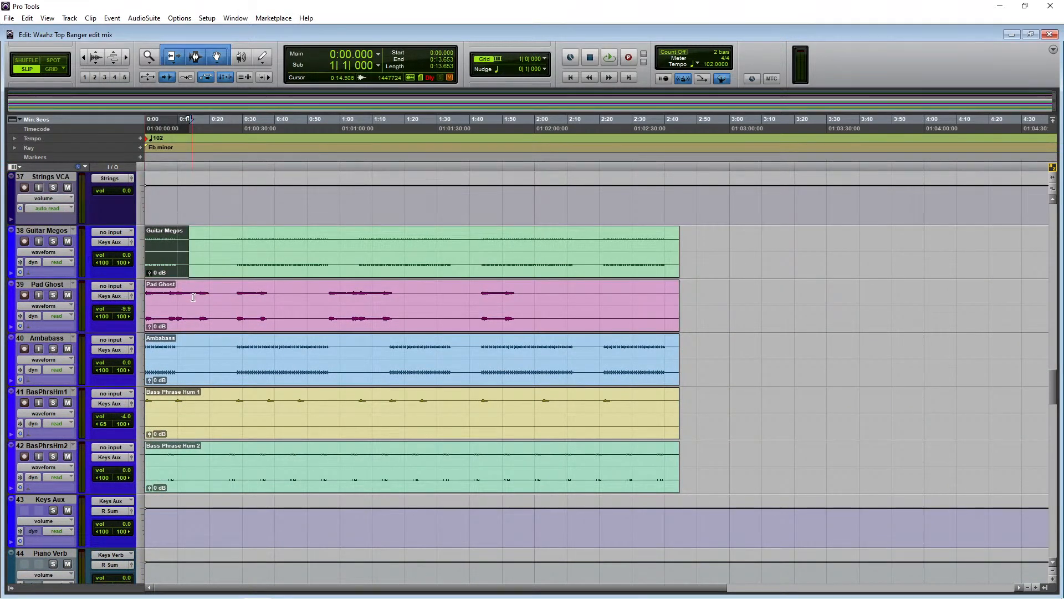
{"action": "left_click_drag", "start_coordinate": [211, 305], "coordinate": [55, 304]}
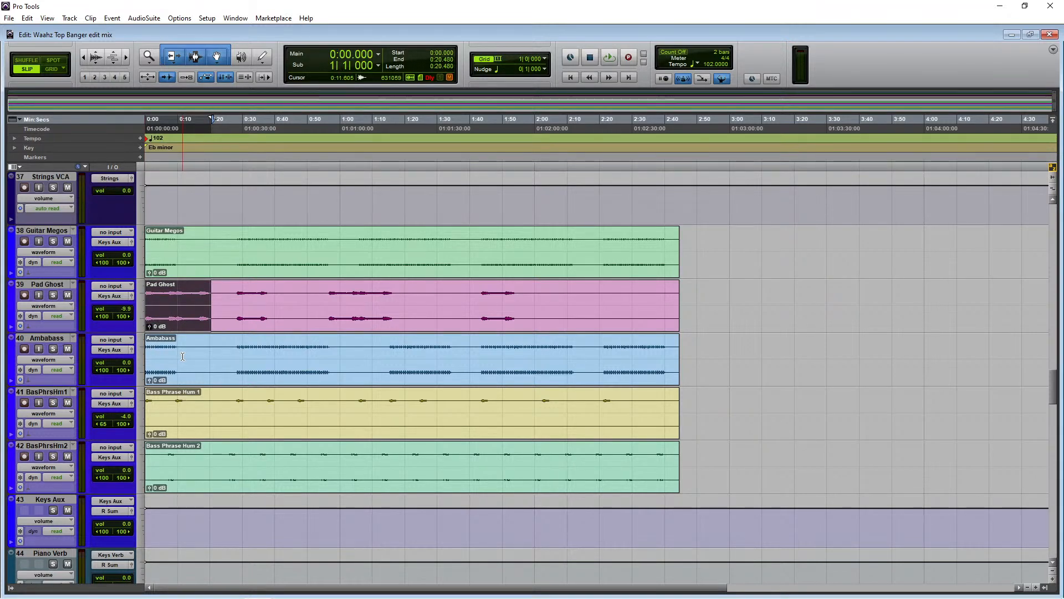
{"action": "left_click_drag", "start_coordinate": [182, 350], "coordinate": [131, 359]}
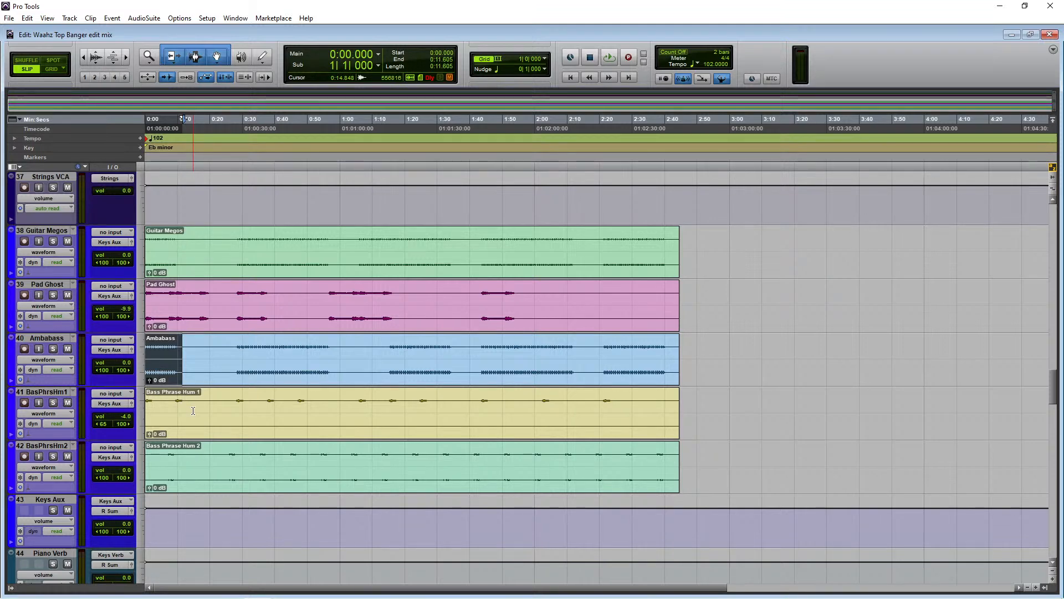
{"action": "left_click_drag", "start_coordinate": [193, 410], "coordinate": [107, 414]}
Return to the SFX tracks and select the first ERP Perc 3 hit from 0:17.578 to 0:27.306
{"action": "scroll", "coordinate": [173, 382], "scroll_direction": "down", "scroll_amount": 1}
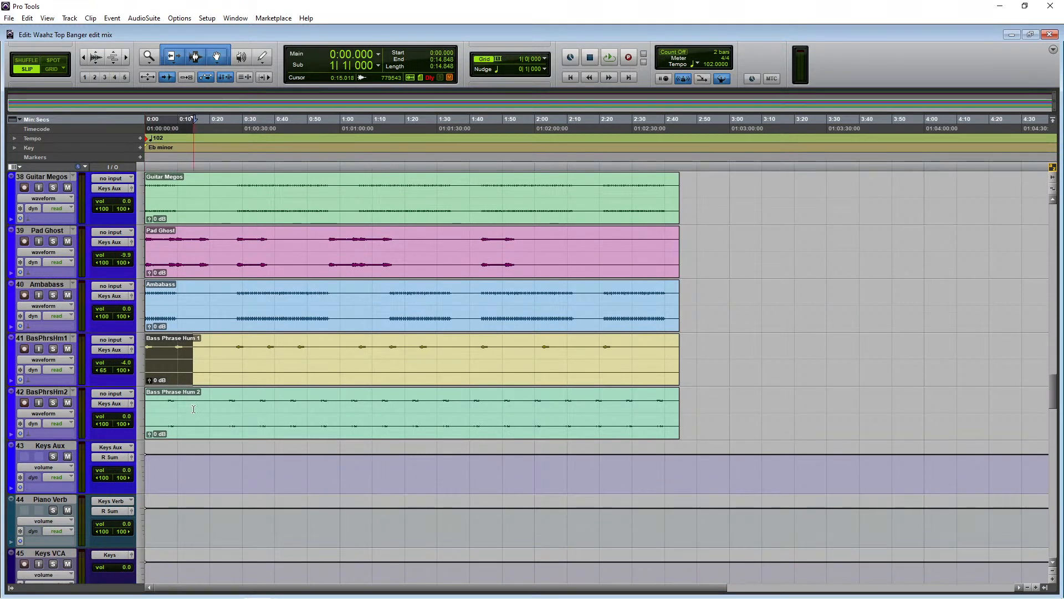
{"action": "scroll", "coordinate": [194, 409], "scroll_direction": "down", "scroll_amount": 3}
{"action": "scroll", "coordinate": [284, 325], "scroll_direction": "down", "scroll_amount": 4}
{"action": "scroll", "coordinate": [285, 325], "scroll_direction": "down", "scroll_amount": 6}
{"action": "scroll", "coordinate": [284, 325], "scroll_direction": "up", "scroll_amount": 12}
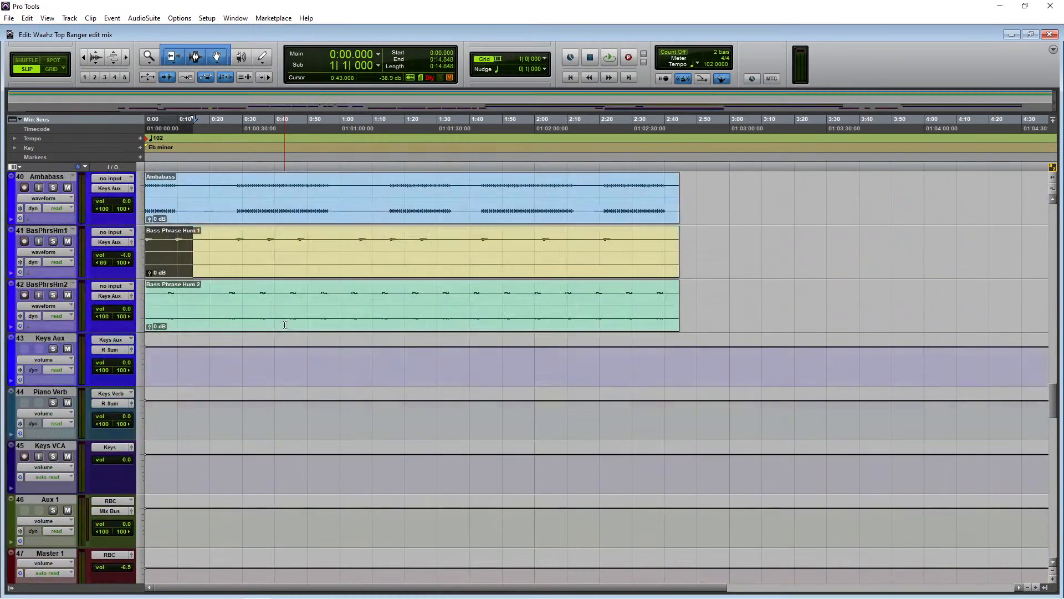
{"action": "scroll", "coordinate": [285, 325], "scroll_direction": "up", "scroll_amount": 15}
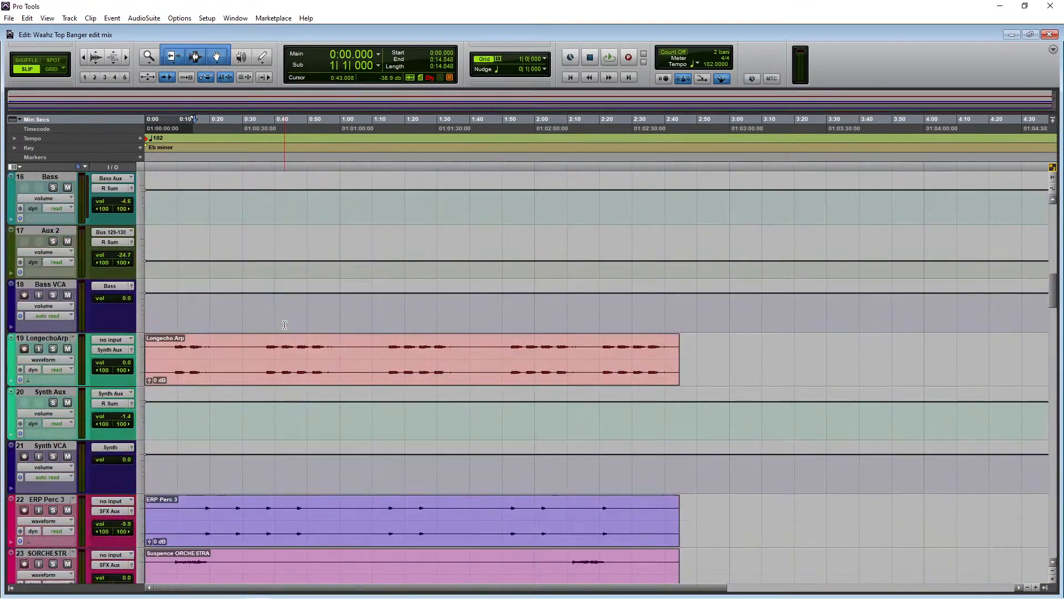
{"action": "scroll", "coordinate": [284, 325], "scroll_direction": "down", "scroll_amount": 2}
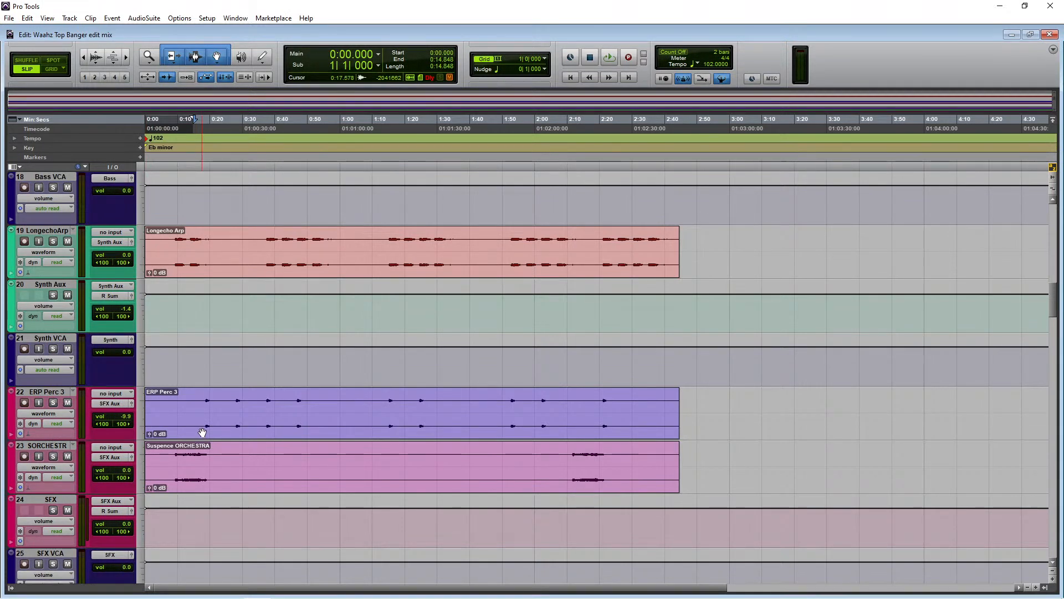
{"action": "scroll", "coordinate": [201, 433], "scroll_direction": "down", "scroll_amount": 2}
{"action": "left_click_drag", "start_coordinate": [234, 291], "coordinate": [202, 291]}
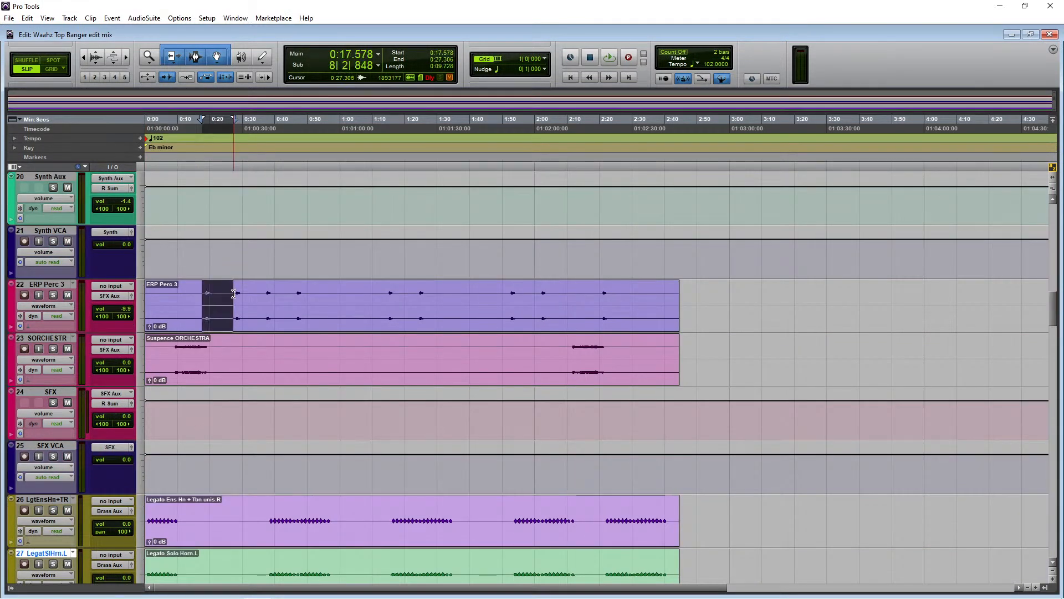
Select the opening section of Bass Phrase Hum 2 on track 42, from the song start to 0:13.824
{"action": "scroll", "coordinate": [218, 377], "scroll_direction": "down", "scroll_amount": 4}
{"action": "scroll", "coordinate": [217, 376], "scroll_direction": "down", "scroll_amount": 13}
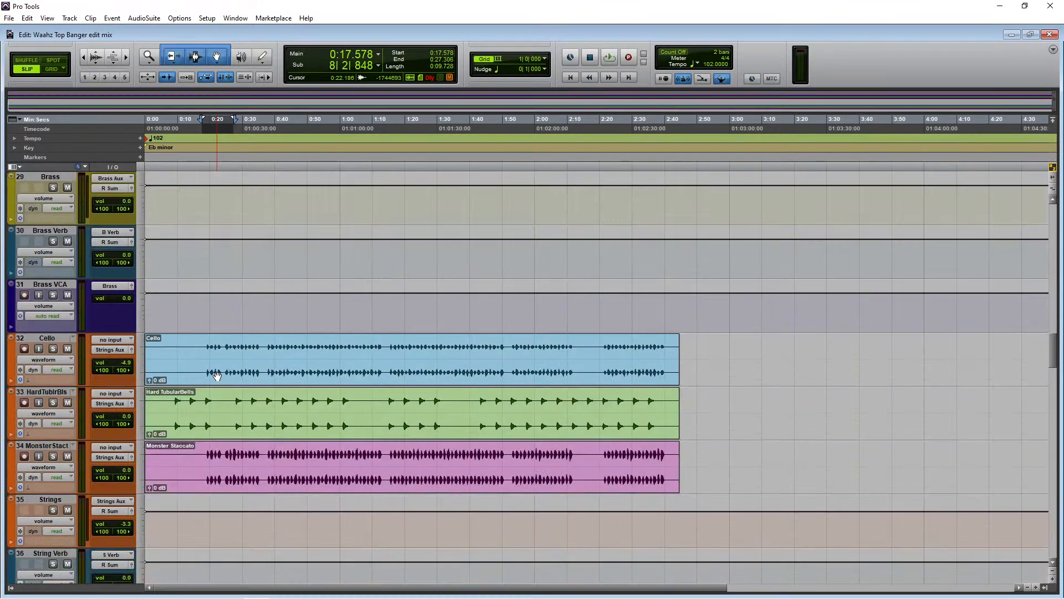
{"action": "scroll", "coordinate": [217, 377], "scroll_direction": "down", "scroll_amount": 6}
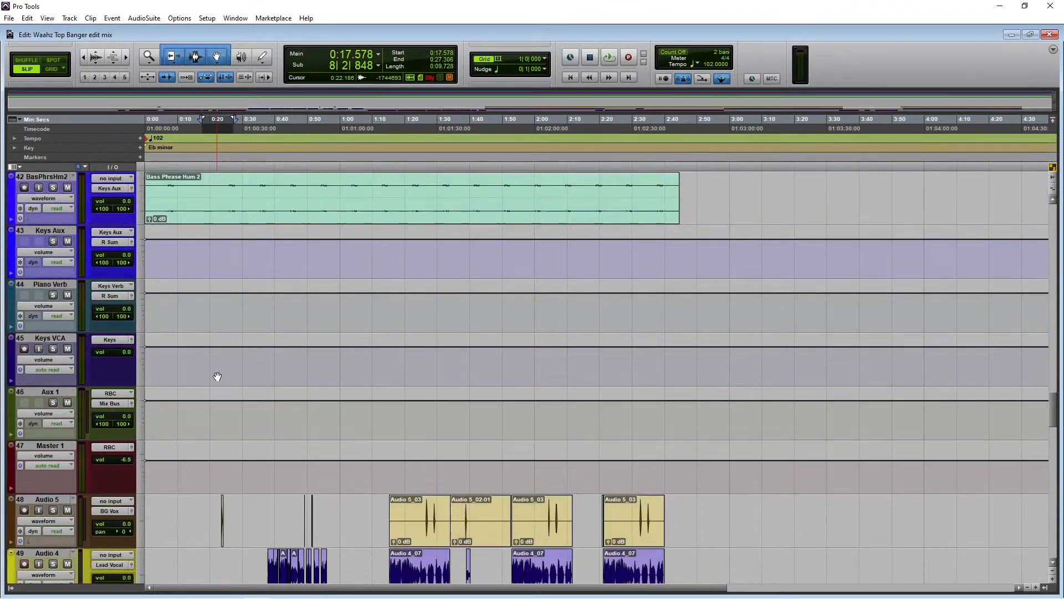
{"action": "scroll", "coordinate": [217, 377], "scroll_direction": "up", "scroll_amount": 3}
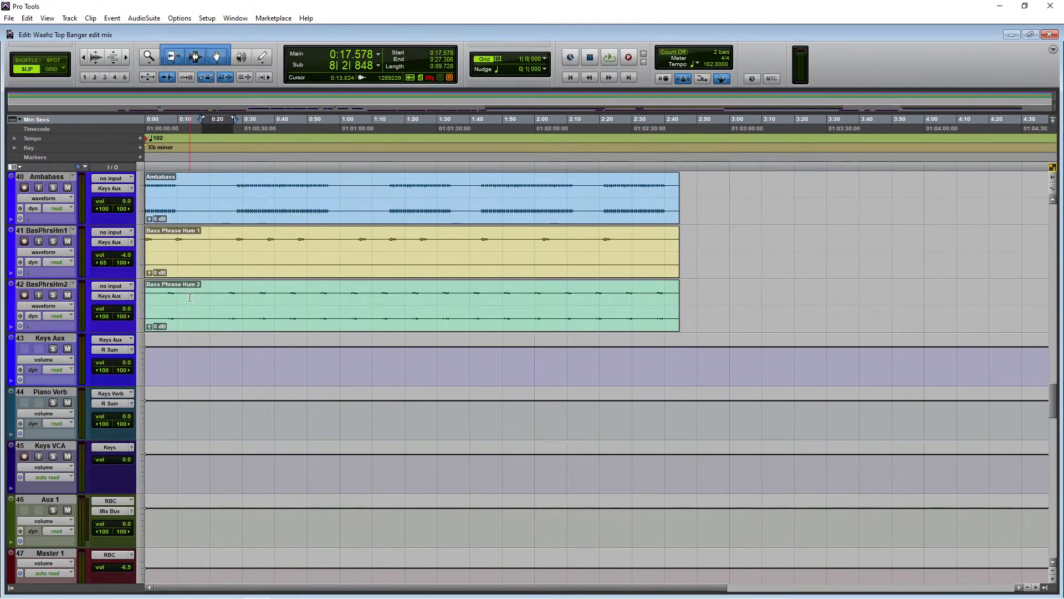
{"action": "left_click_drag", "start_coordinate": [190, 305], "coordinate": [145, 304]}
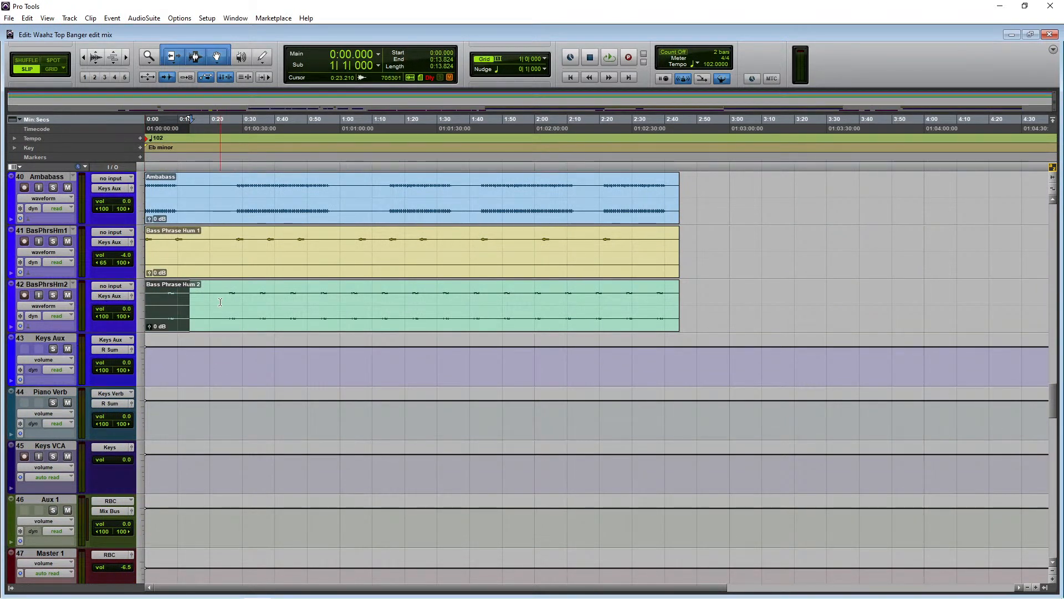
Review the bass phrase tracks and the keys buses below them, and select the Keys Aux track
{"action": "scroll", "coordinate": [220, 302], "scroll_direction": "down", "scroll_amount": 1}
{"action": "scroll", "coordinate": [220, 302], "scroll_direction": "up", "scroll_amount": 3}
{"action": "scroll", "coordinate": [220, 302], "scroll_direction": "down", "scroll_amount": 4}
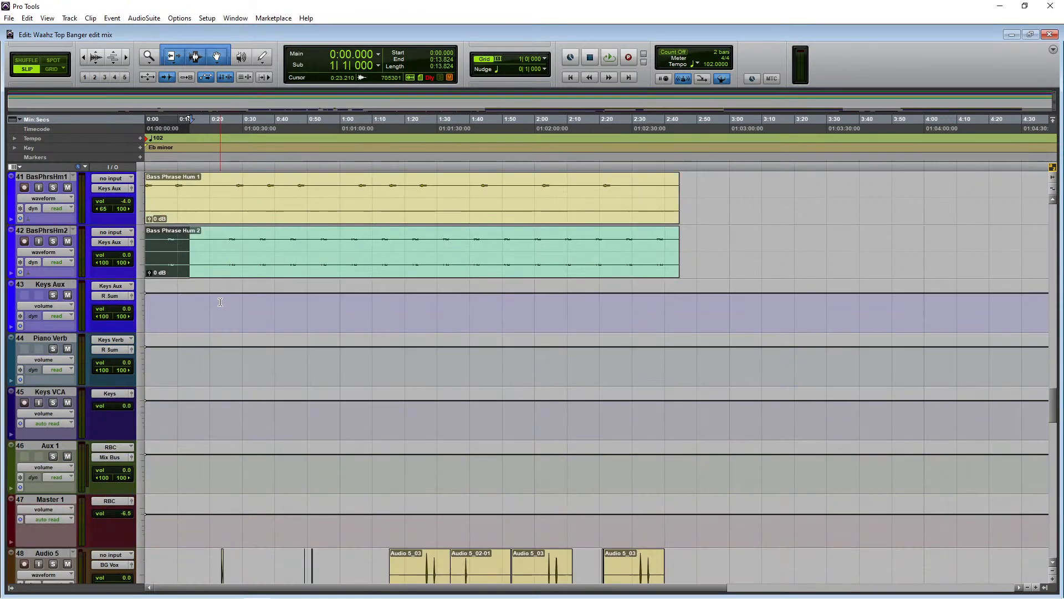
{"action": "scroll", "coordinate": [220, 302], "scroll_direction": "down", "scroll_amount": 3}
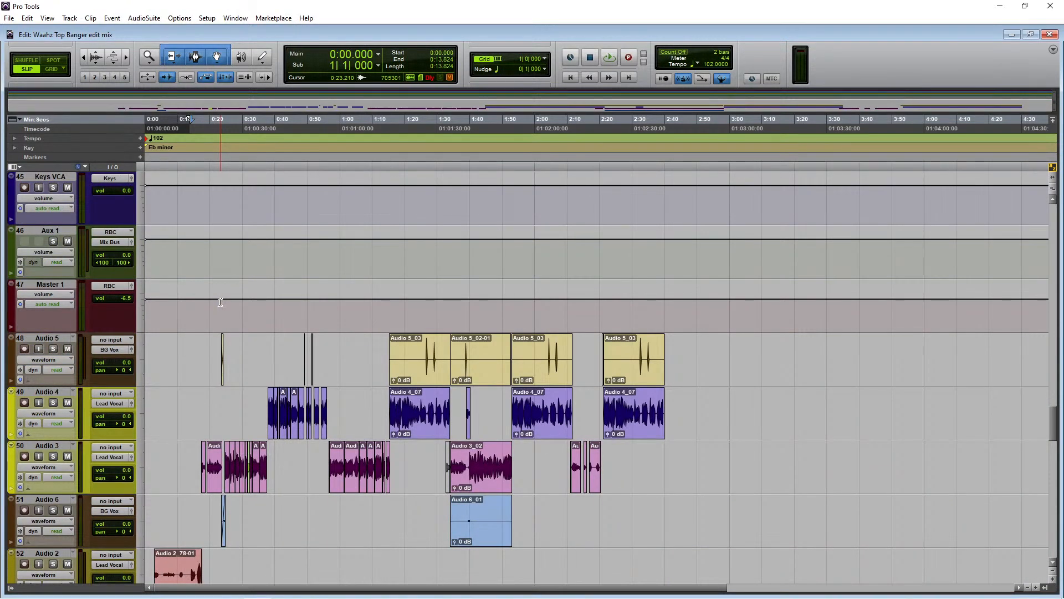
{"action": "scroll", "coordinate": [134, 319], "scroll_direction": "up", "scroll_amount": 6}
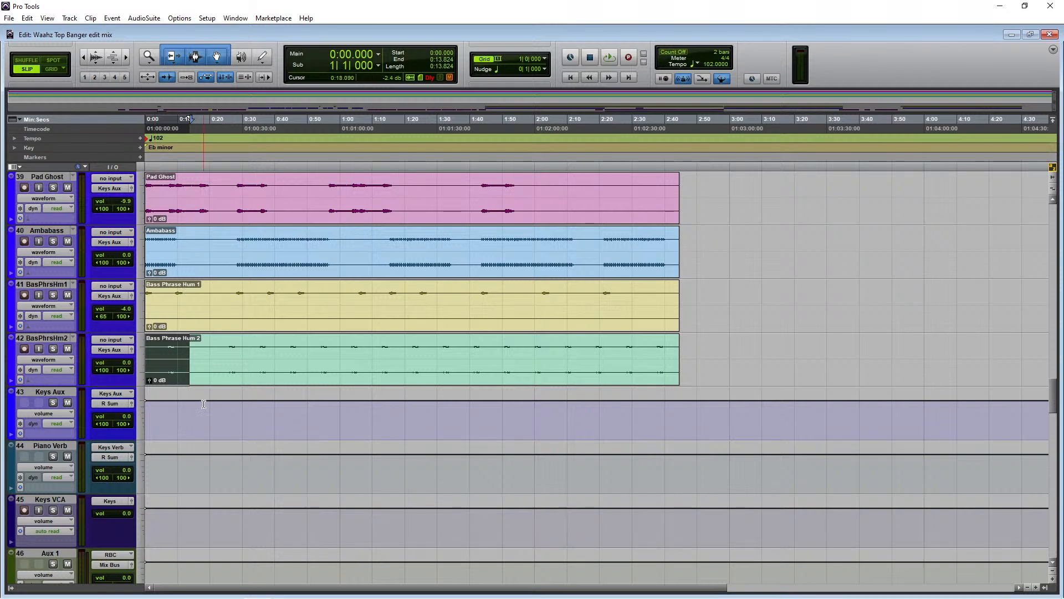
{"action": "scroll", "coordinate": [203, 403], "scroll_direction": "down", "scroll_amount": 3}
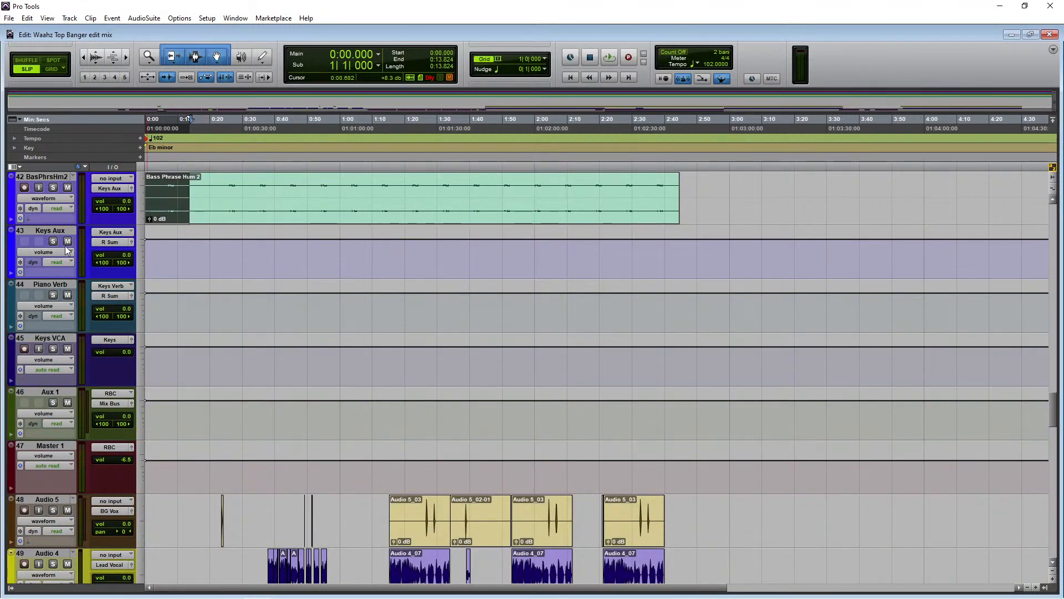
{"action": "left_click", "coordinate": [59, 233]}
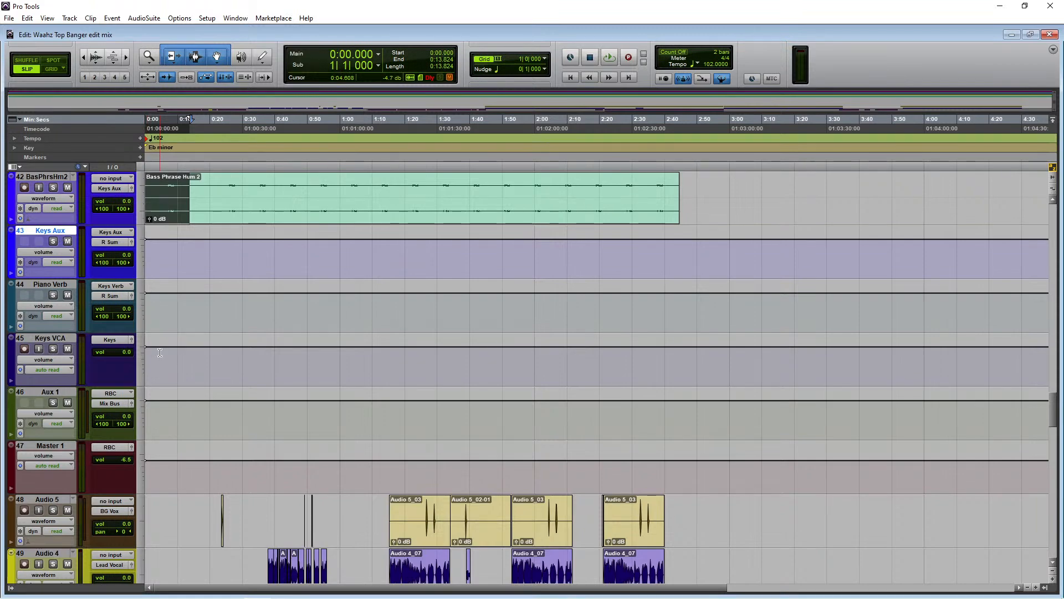
Look through the vocal, effect return and mix bus tracks down to Mix, and return to the lead and background vocal buses
{"action": "scroll", "coordinate": [160, 352], "scroll_direction": "down", "scroll_amount": 5}
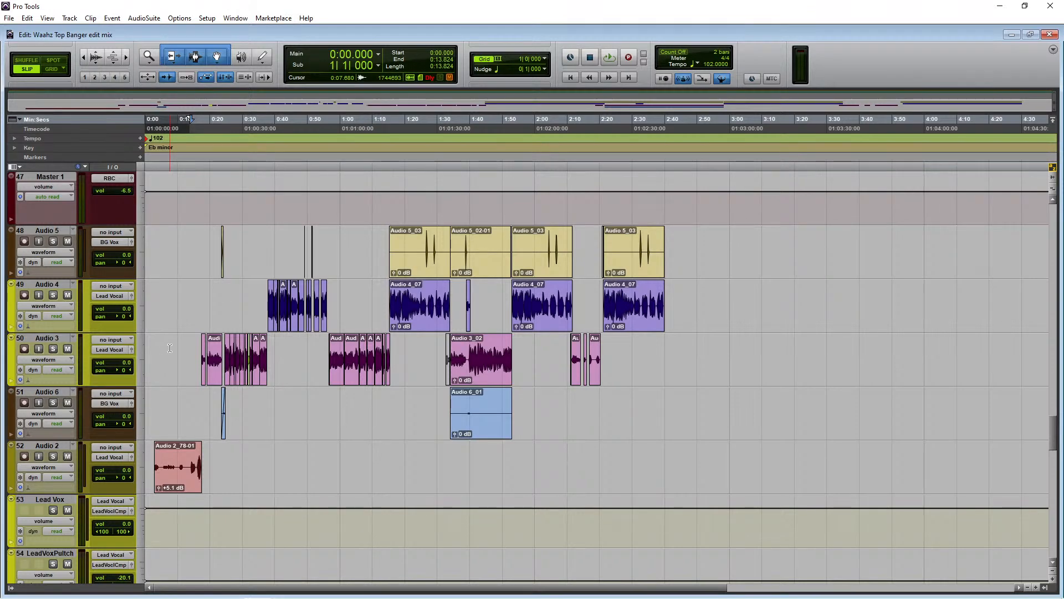
{"action": "scroll", "coordinate": [170, 348], "scroll_direction": "down", "scroll_amount": 4}
{"action": "scroll", "coordinate": [170, 349], "scroll_direction": "down", "scroll_amount": 7}
{"action": "scroll", "coordinate": [170, 348], "scroll_direction": "down", "scroll_amount": 12}
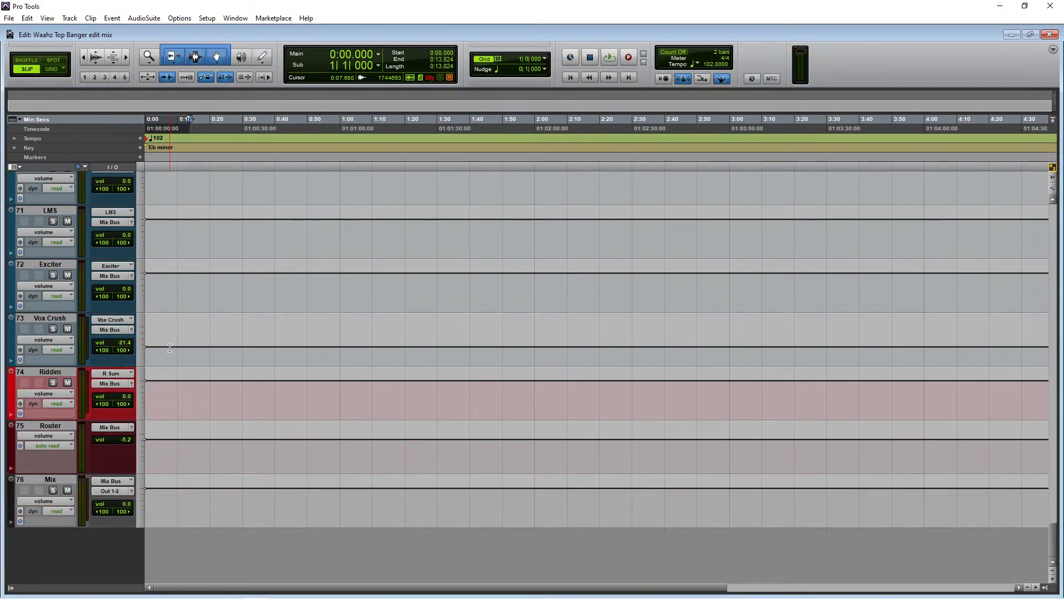
{"action": "scroll", "coordinate": [169, 348], "scroll_direction": "up", "scroll_amount": 15}
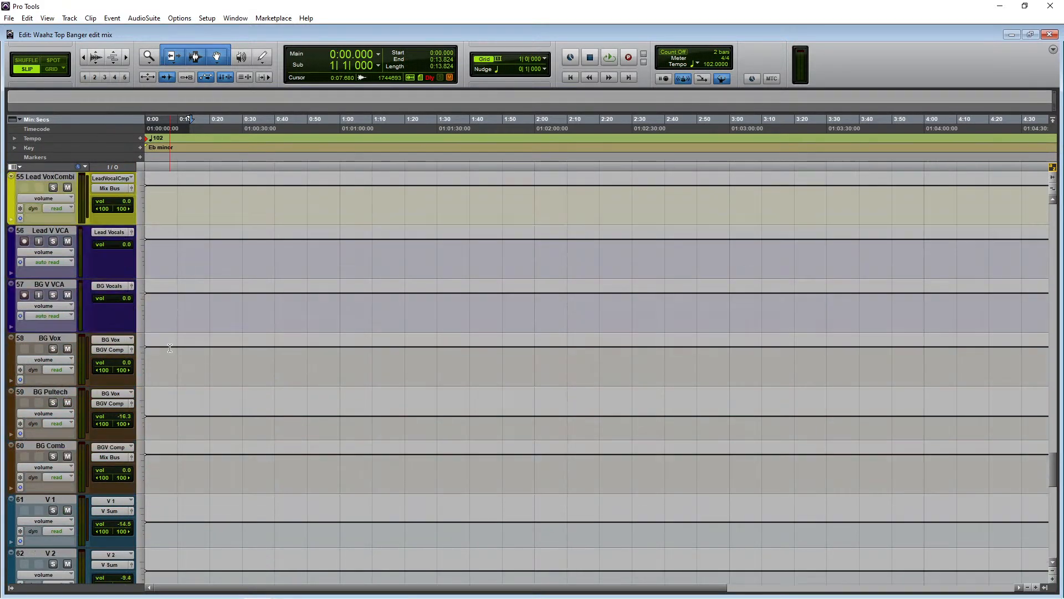